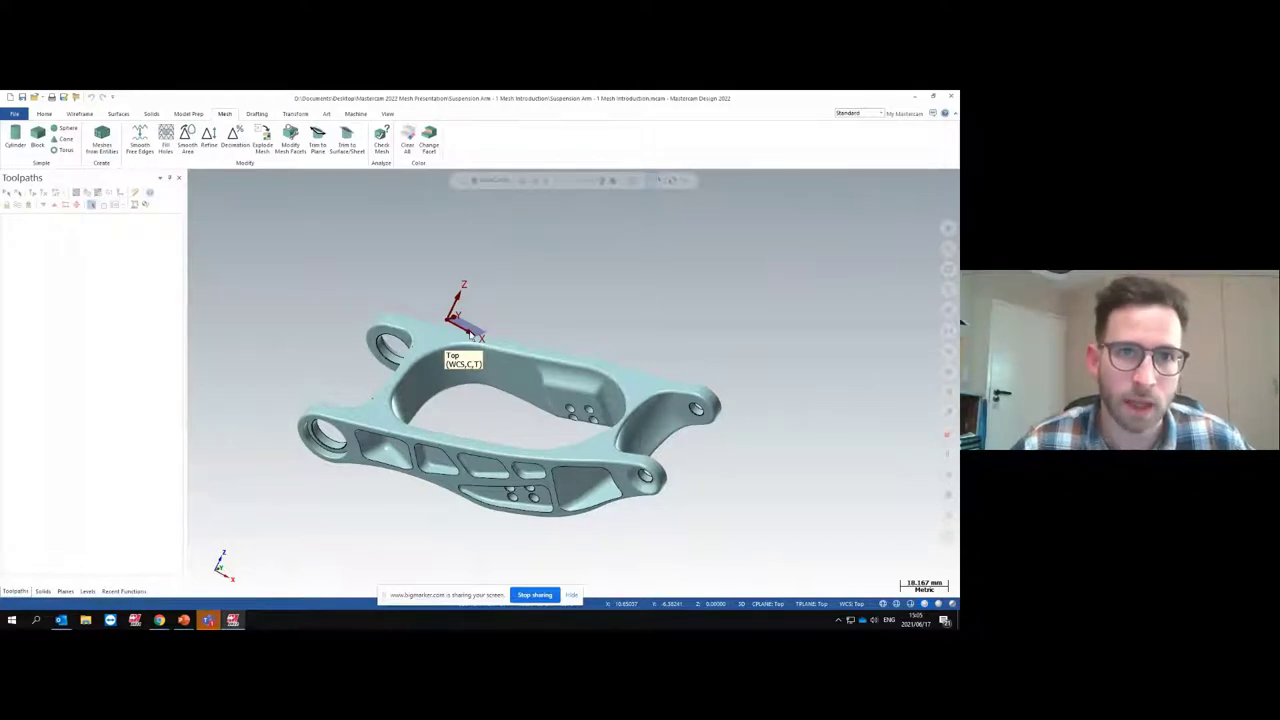
# Turn on Section View to cut the suspension arm open and orbit to inspect its green inner faces
pyautogui.moveTo(523, 260); pyautogui.dragTo(417, 191, button='middle')
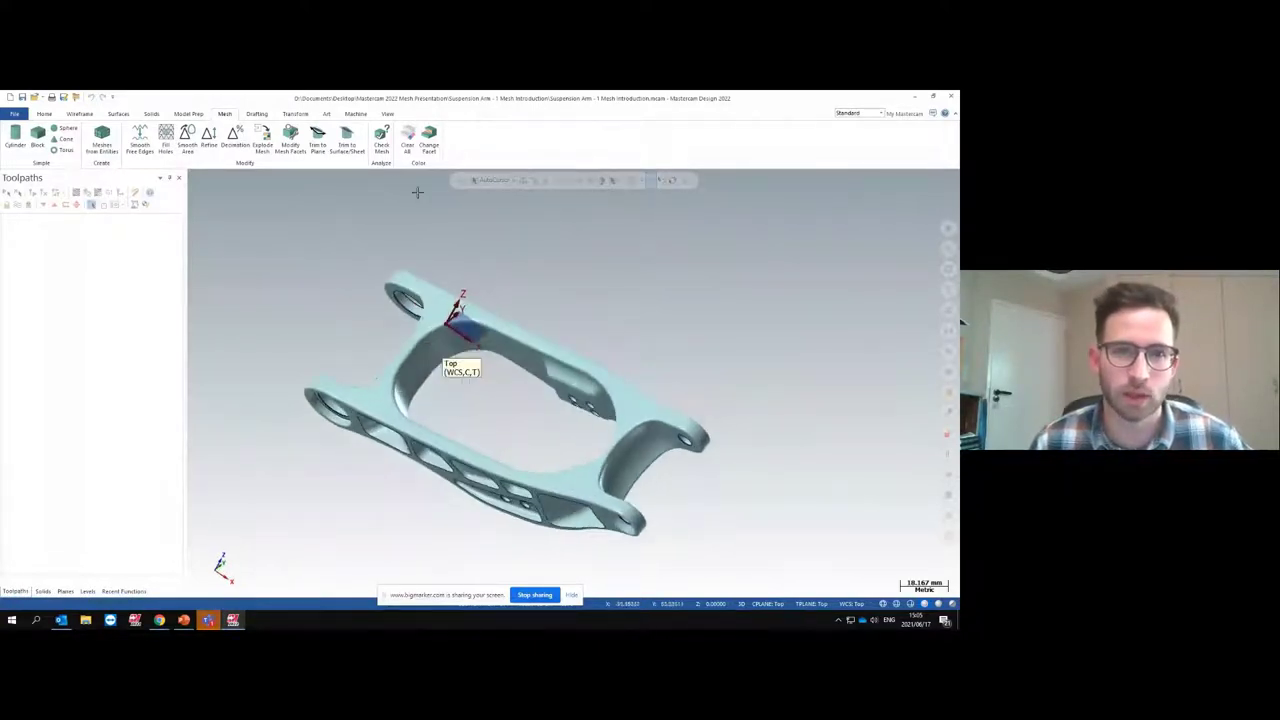
pyautogui.click(388, 114)
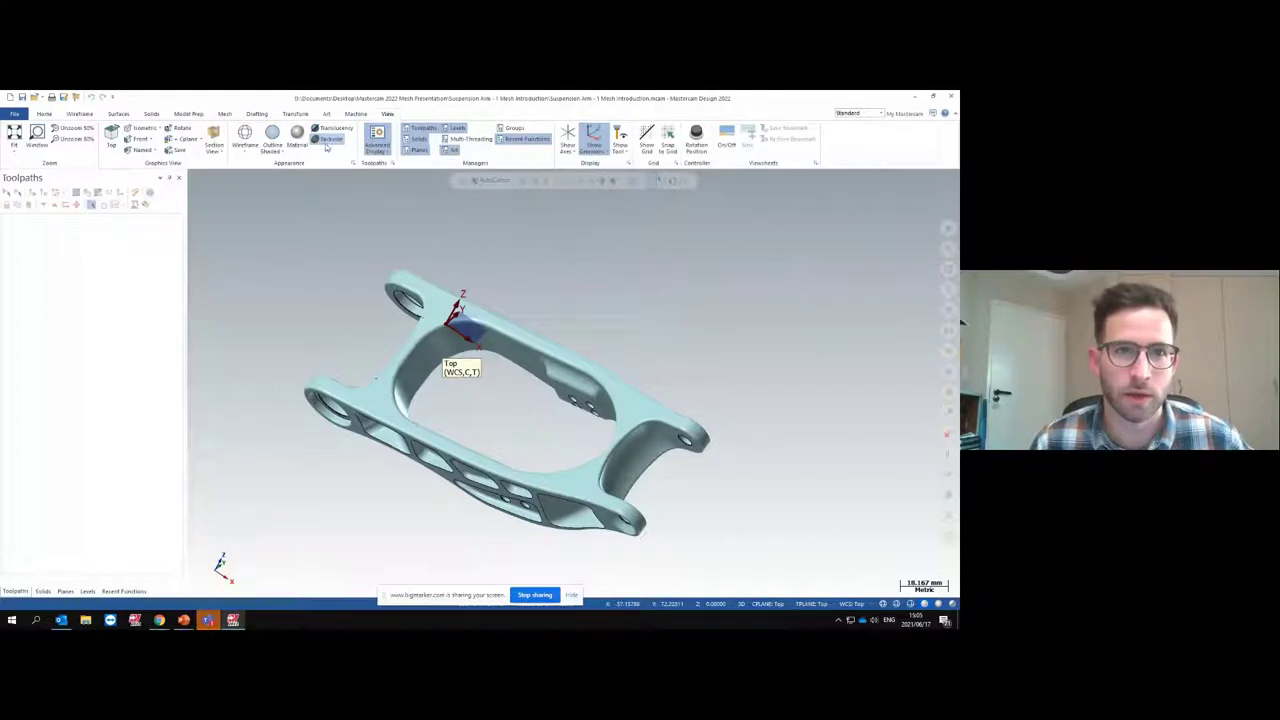
pyautogui.click(216, 139)
pyautogui.moveTo(530, 386); pyautogui.dragTo(471, 453, button='middle')
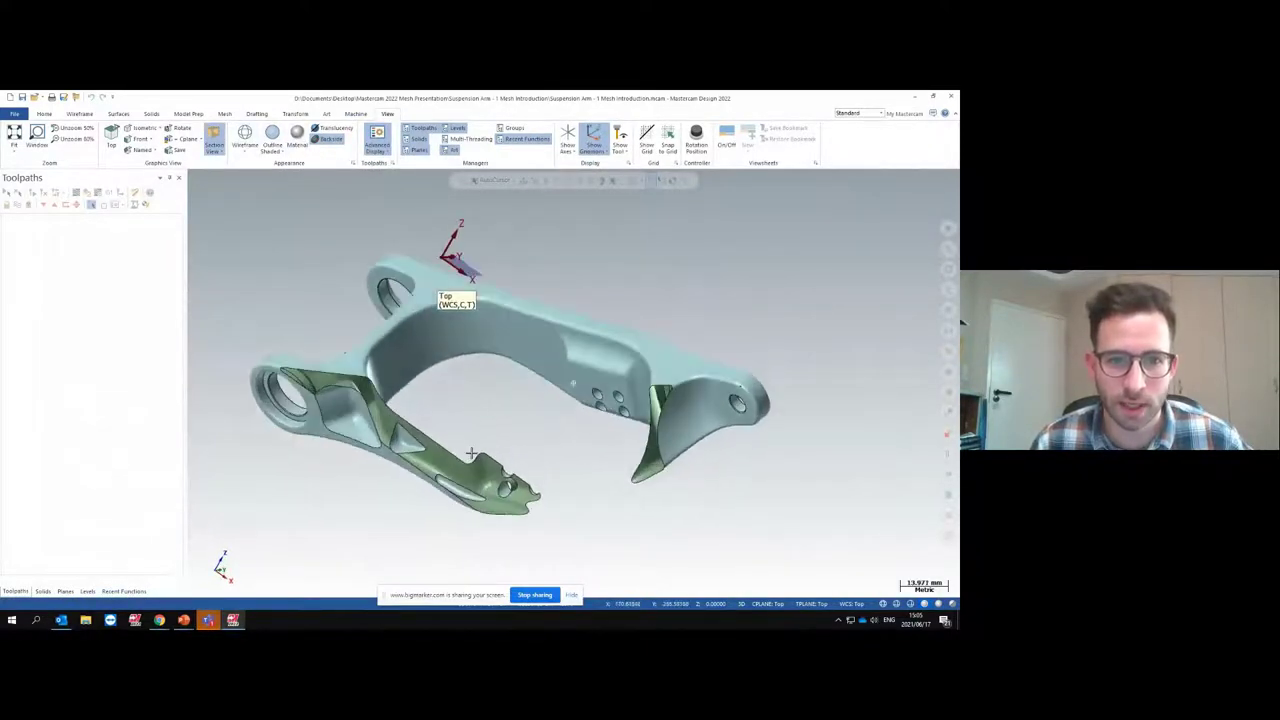
pyautogui.scroll(2, 471, 453)
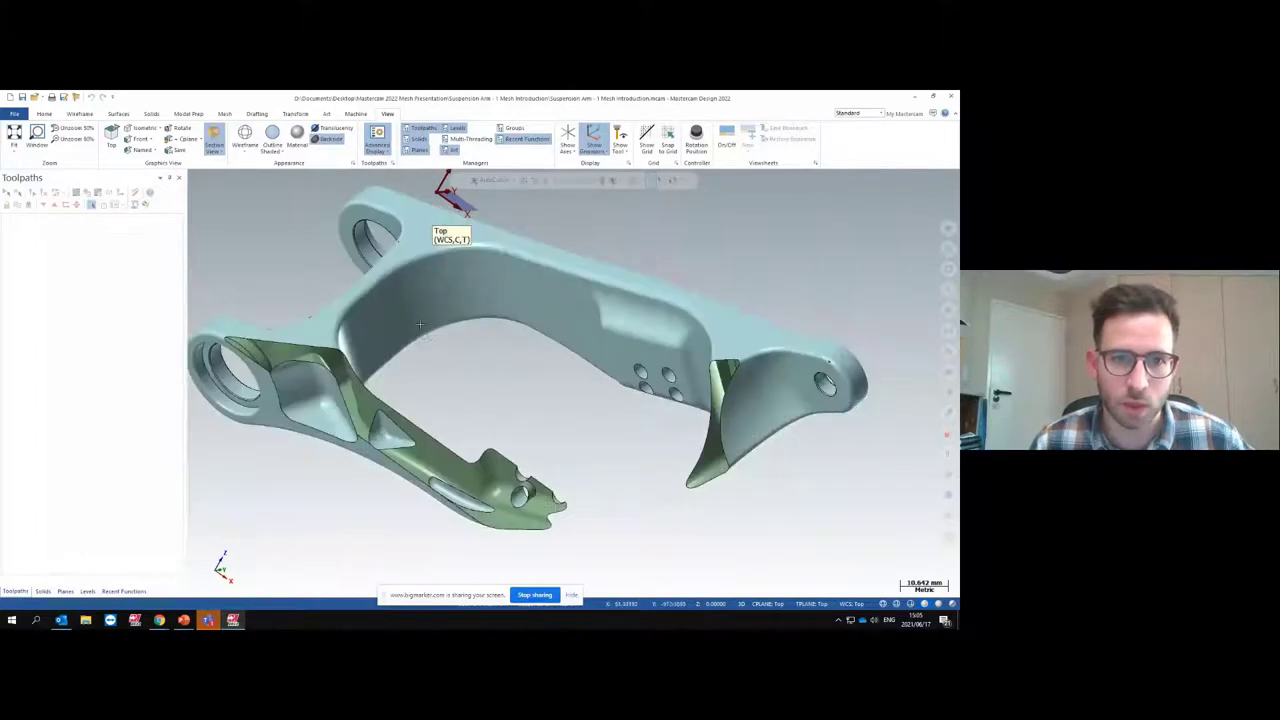
pyautogui.scroll(-1, 488, 405)
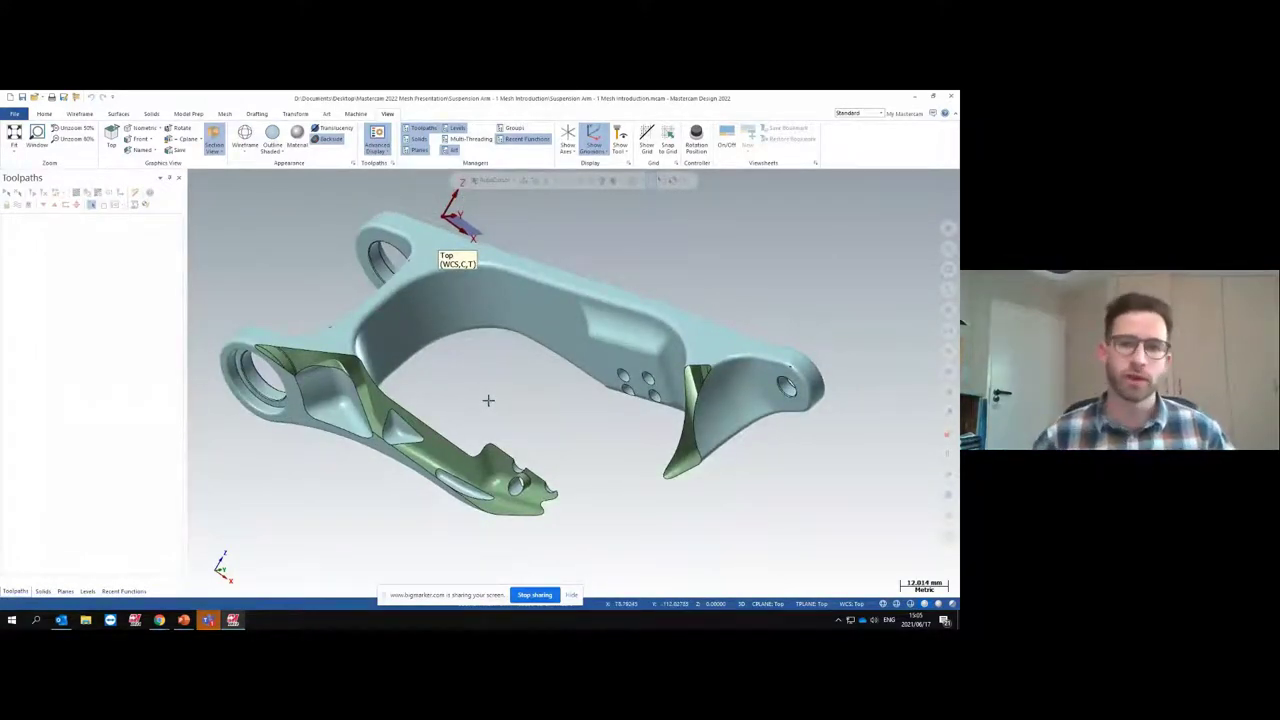
pyautogui.moveTo(506, 369); pyautogui.dragTo(488, 357, button='middle')
pyautogui.click(116, 114)
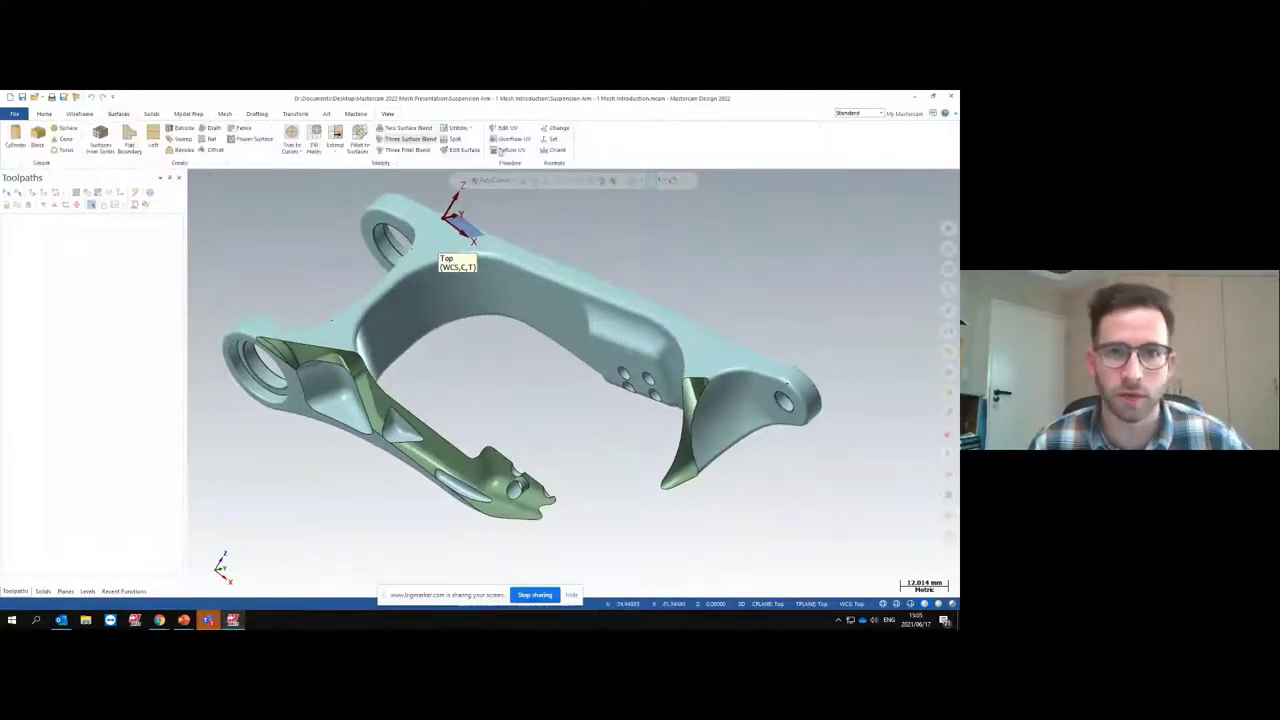
pyautogui.click(559, 129)
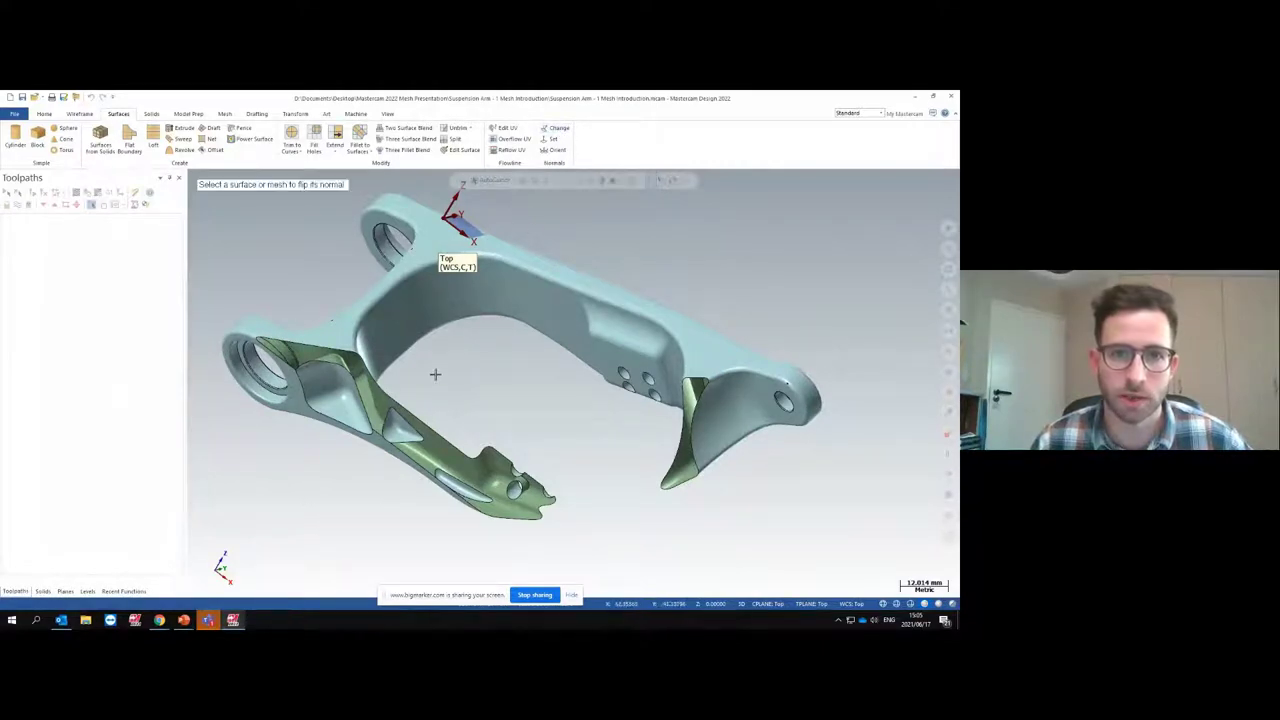
pyautogui.click(375, 357)
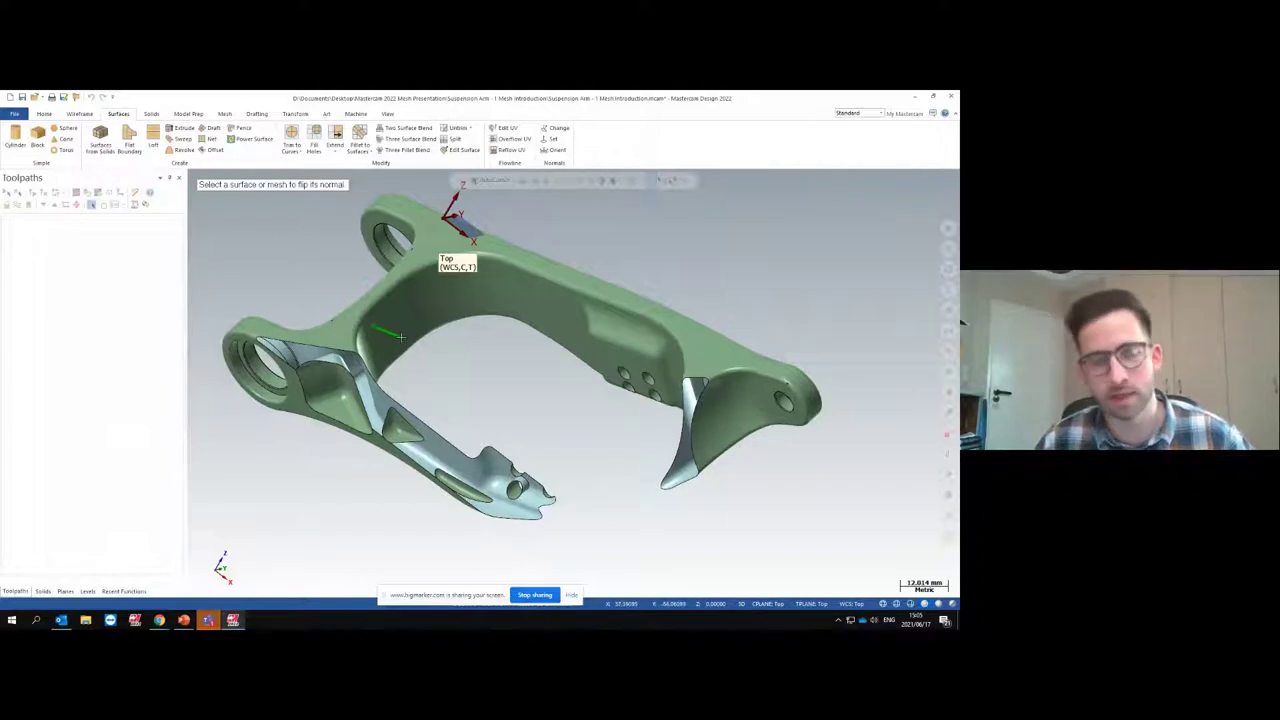
pyautogui.click(550, 457)
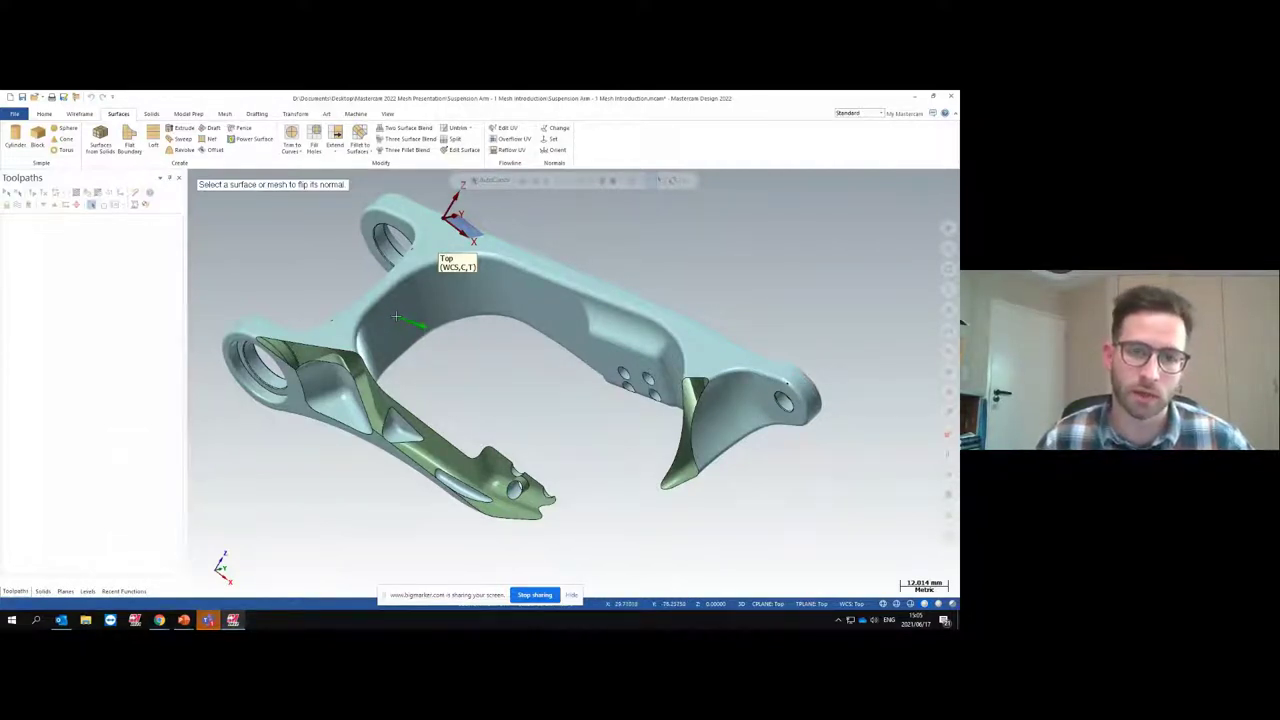
pyautogui.click(395, 322)
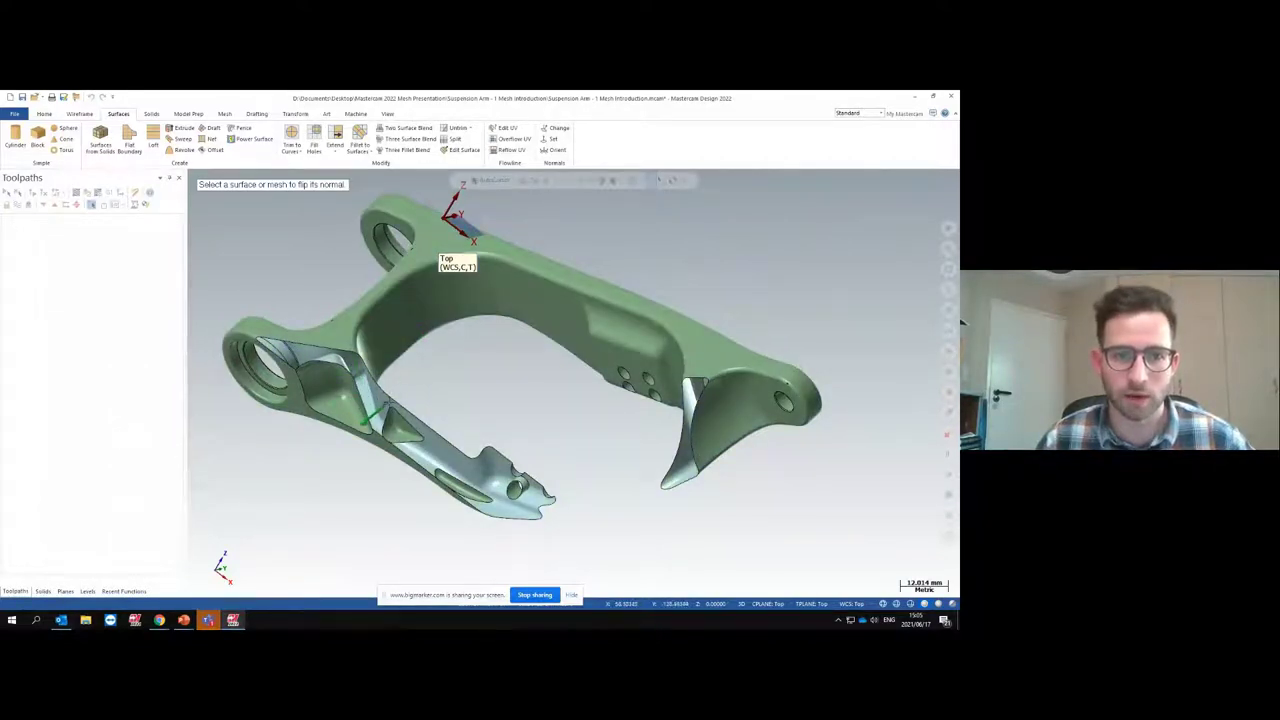
pyautogui.click(390, 333)
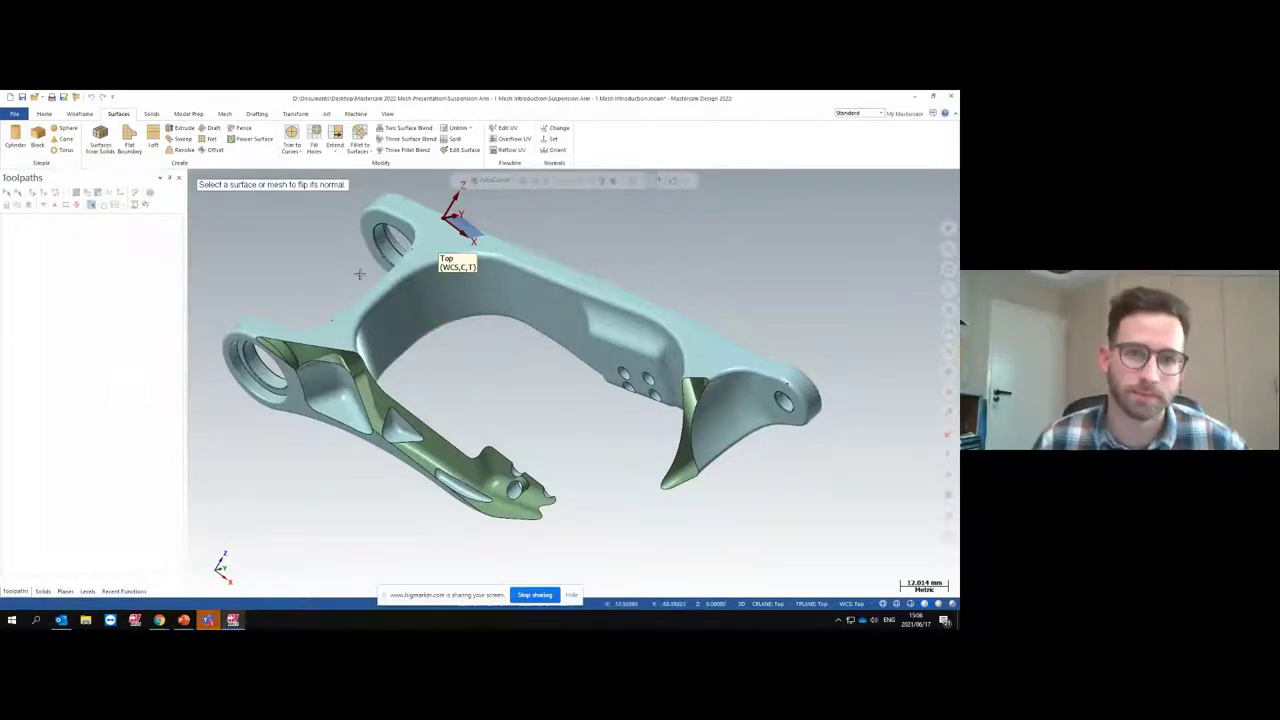
# Turn off Section View and rotate the arm to a more side-on angle
pyautogui.click(387, 113)
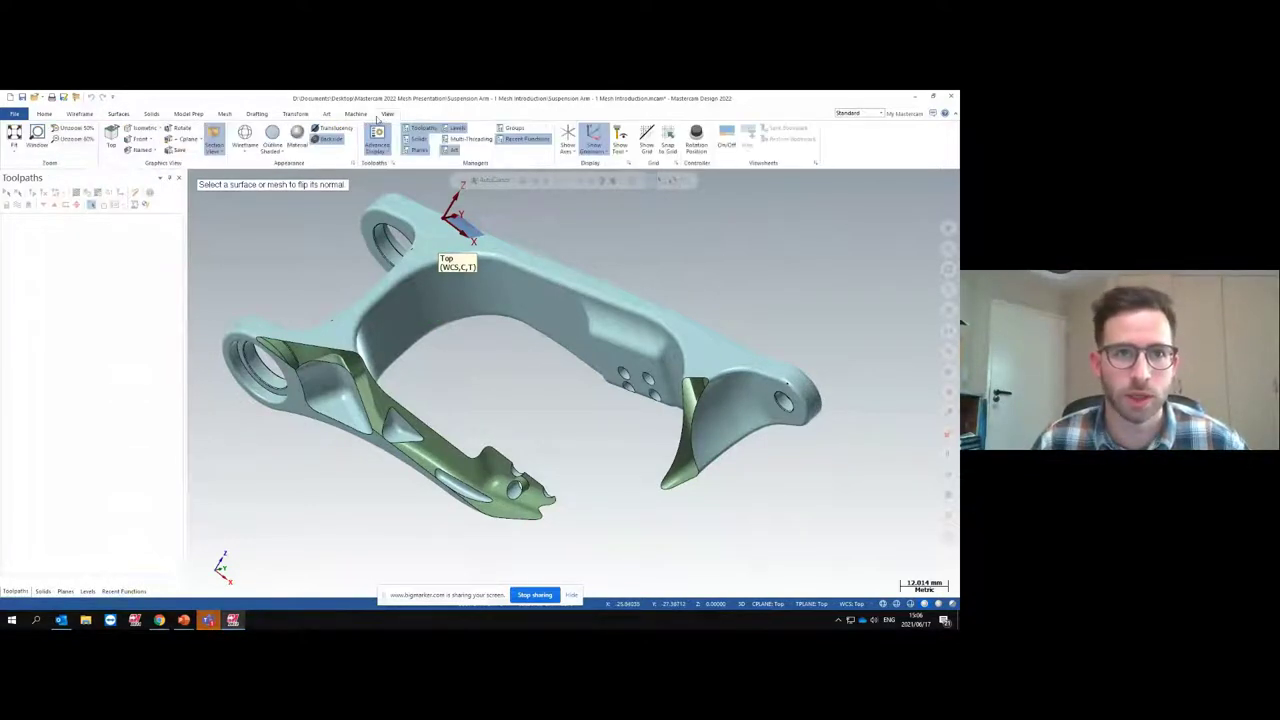
pyautogui.click(214, 137)
pyautogui.moveTo(463, 367); pyautogui.dragTo(440, 392, button='middle')
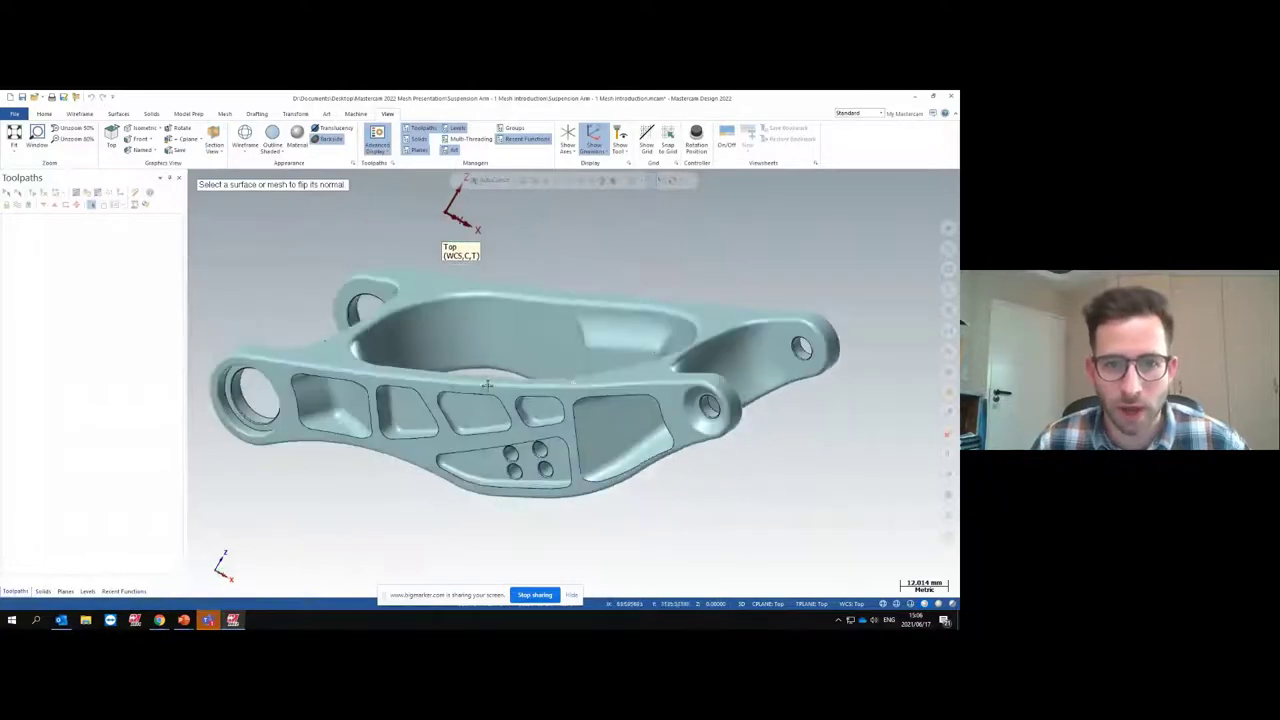
pyautogui.scroll(3, 440, 392)
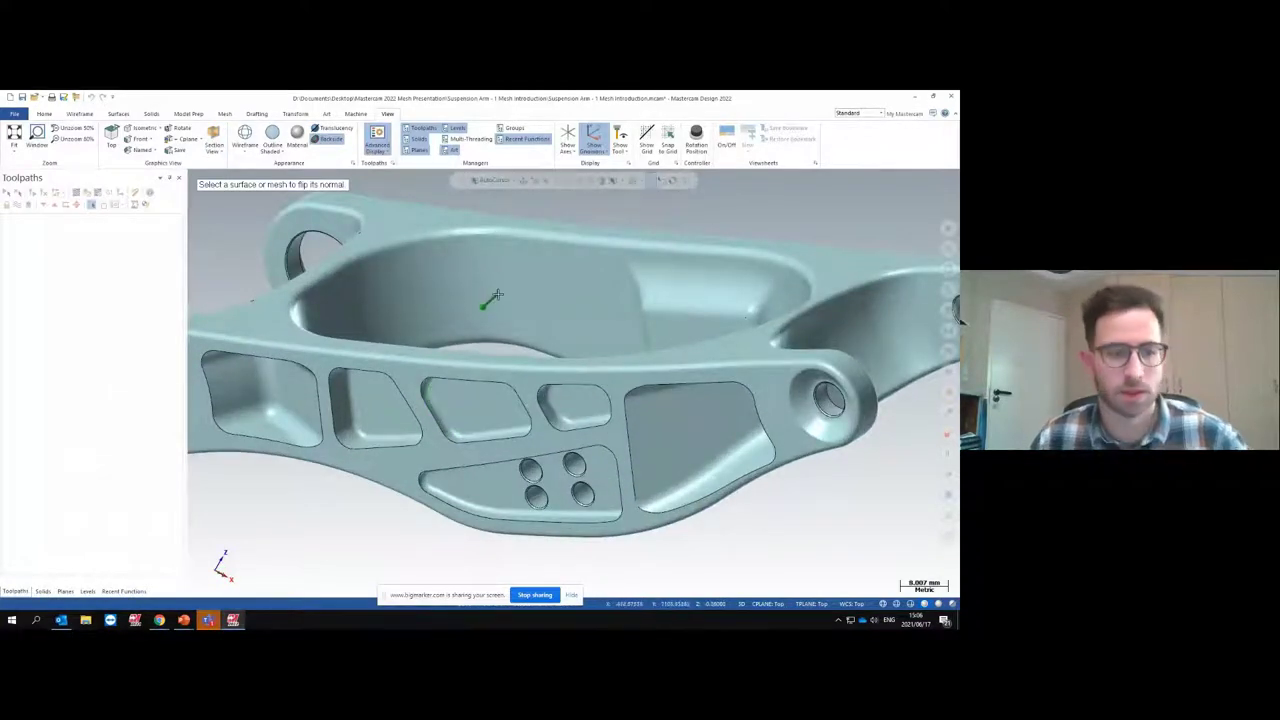
# Tilt and zoom the arm to inspect its pockets, briefly selecting and clearing the mesh
pyautogui.moveTo(497, 289)
pyautogui.mouseDown(button='middle')
pyautogui.moveTo(465, 312)
pyautogui.moveTo(481, 331)
pyautogui.moveTo(535, 323)
pyautogui.mouseUp(button='middle')
pyautogui.scroll(2, 481, 331)
pyautogui.scroll(-1, 535, 323)
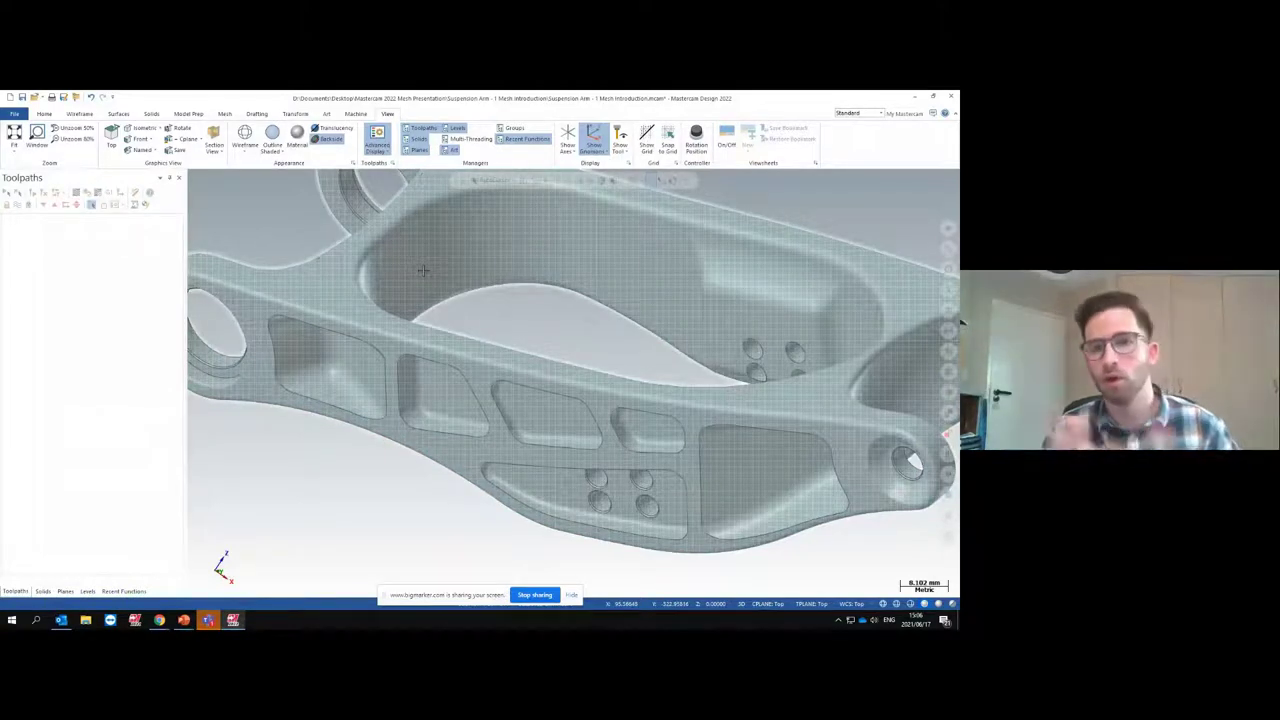
pyautogui.click(504, 321)
pyautogui.scroll(-2, 504, 321)
pyautogui.click(504, 321)
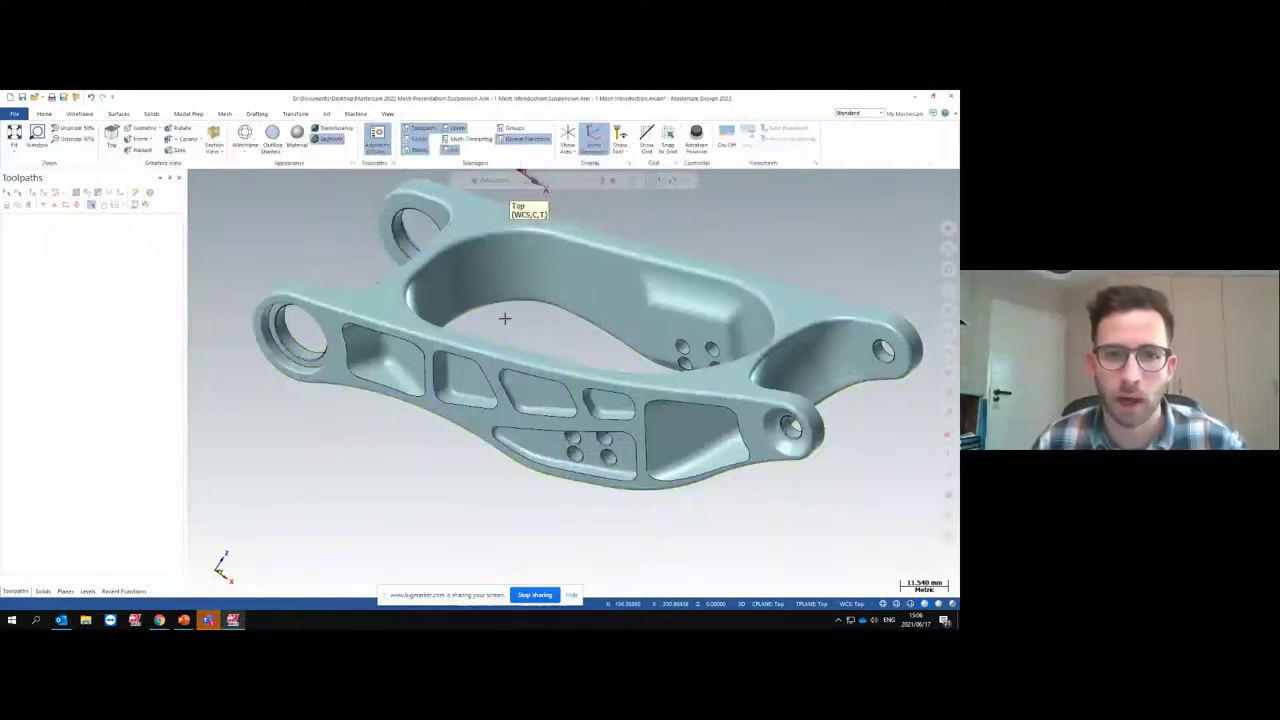
pyautogui.scroll(-1, 500, 330)
pyautogui.scroll(3, 462, 356)
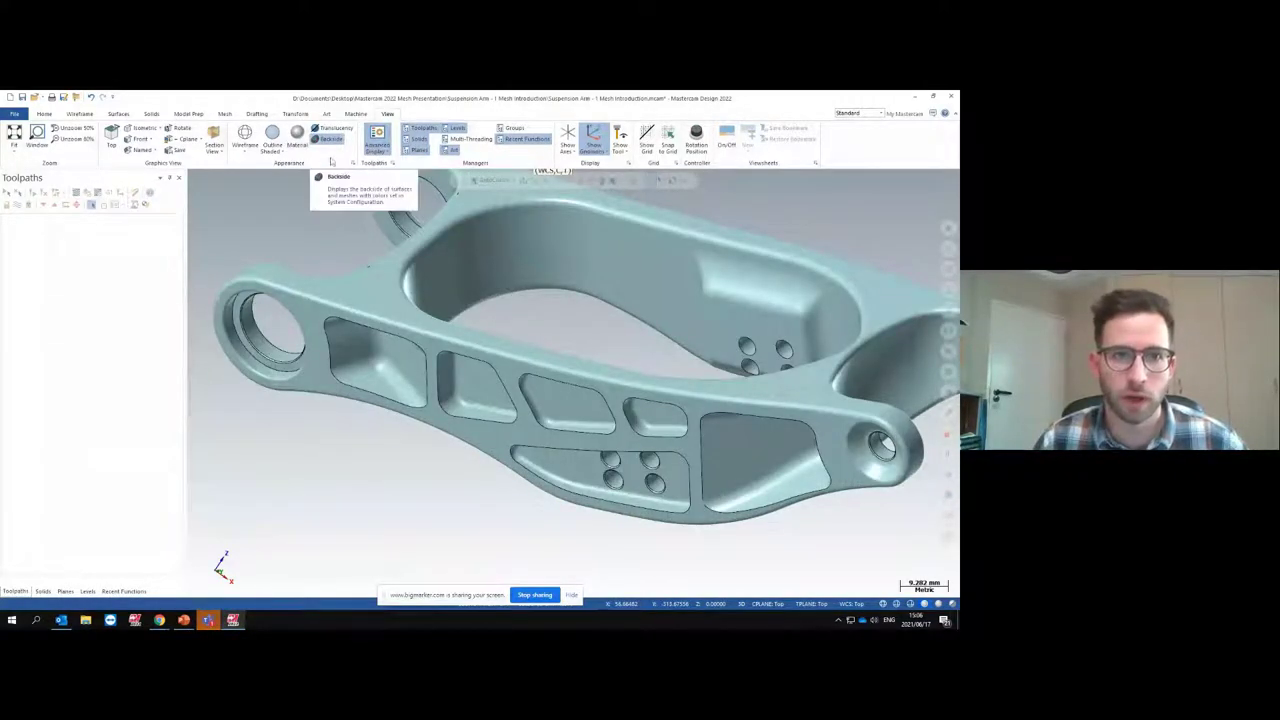
pyautogui.click(352, 162)
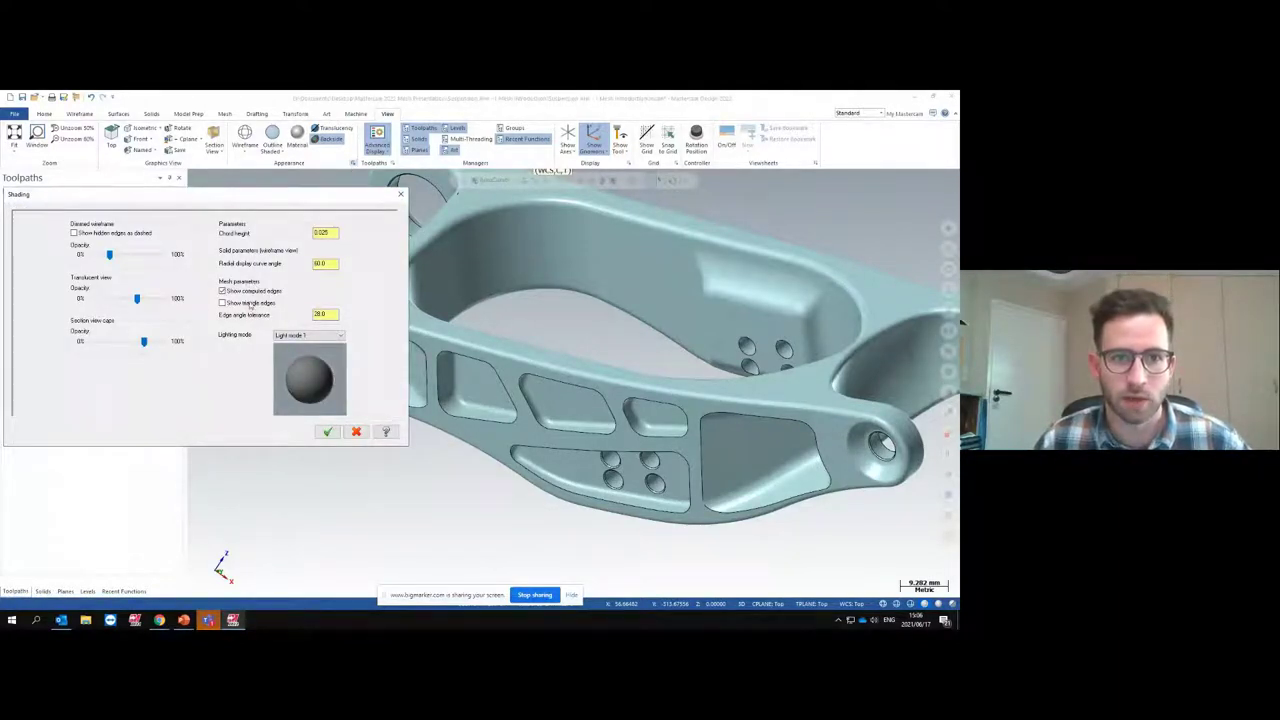
pyautogui.click(245, 303)
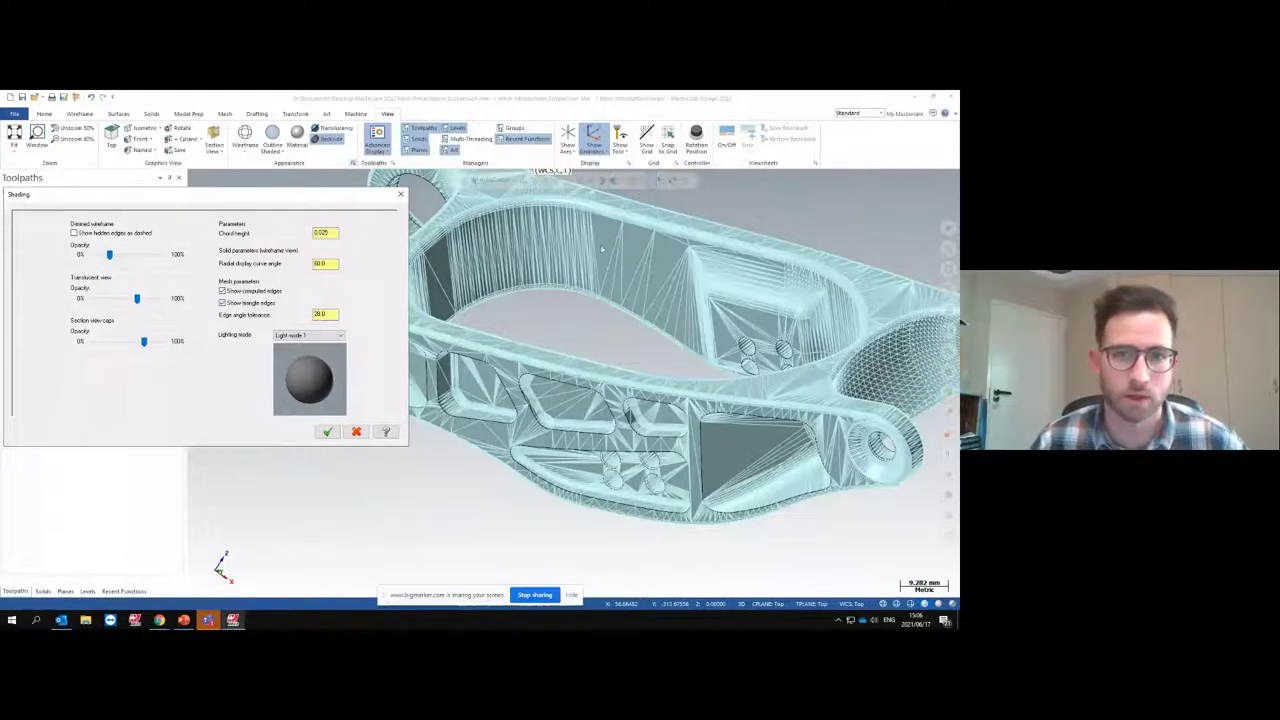
pyautogui.click(258, 304)
pyautogui.click(258, 305)
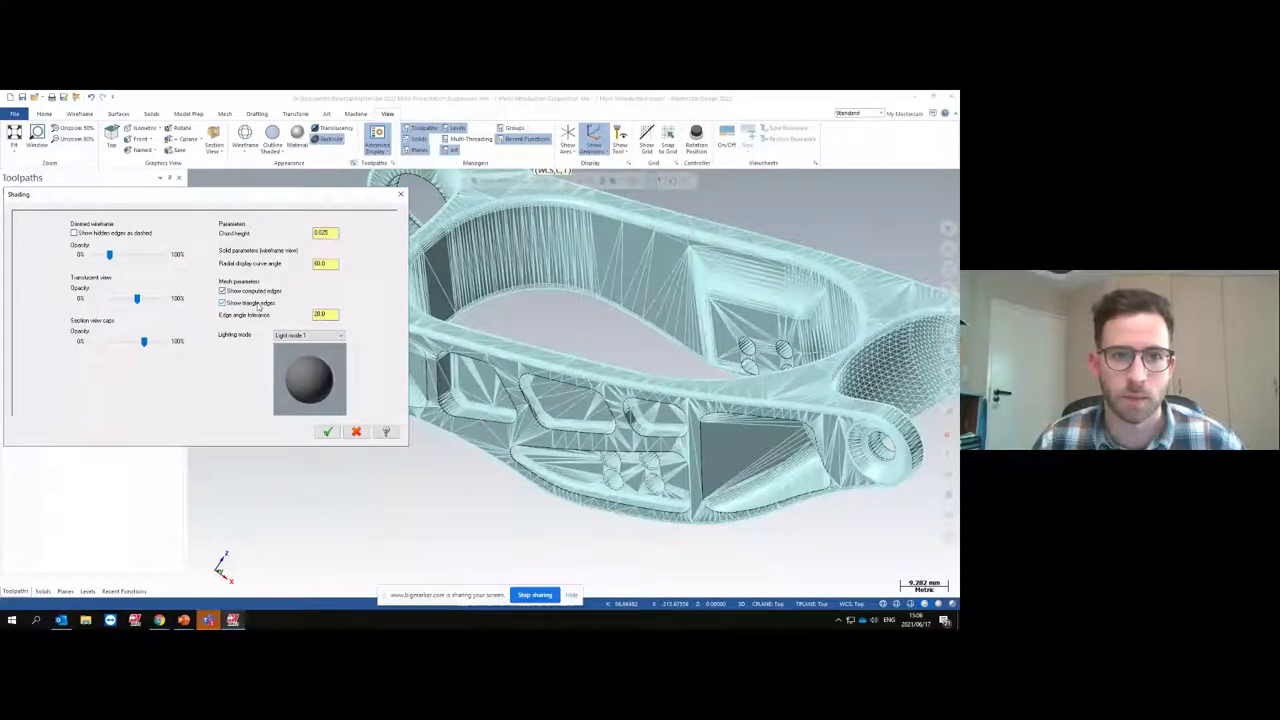
pyautogui.click(258, 304)
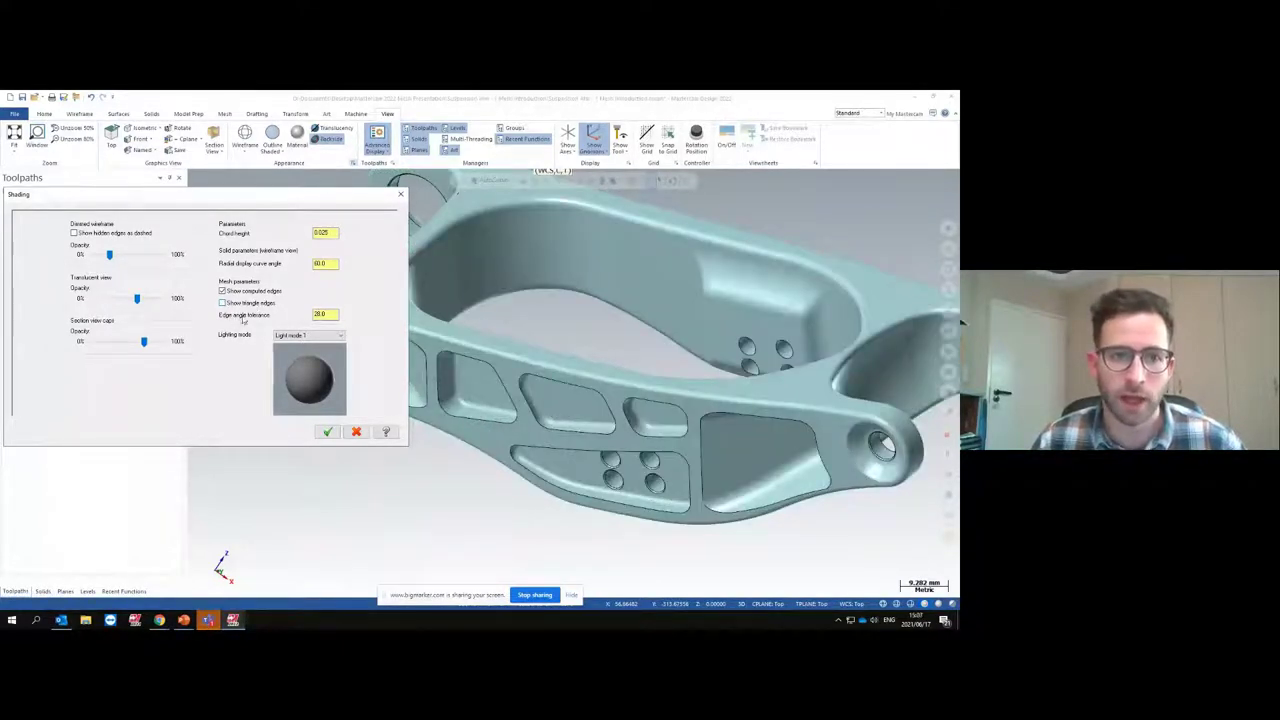
pyautogui.doubleClick(322, 314)
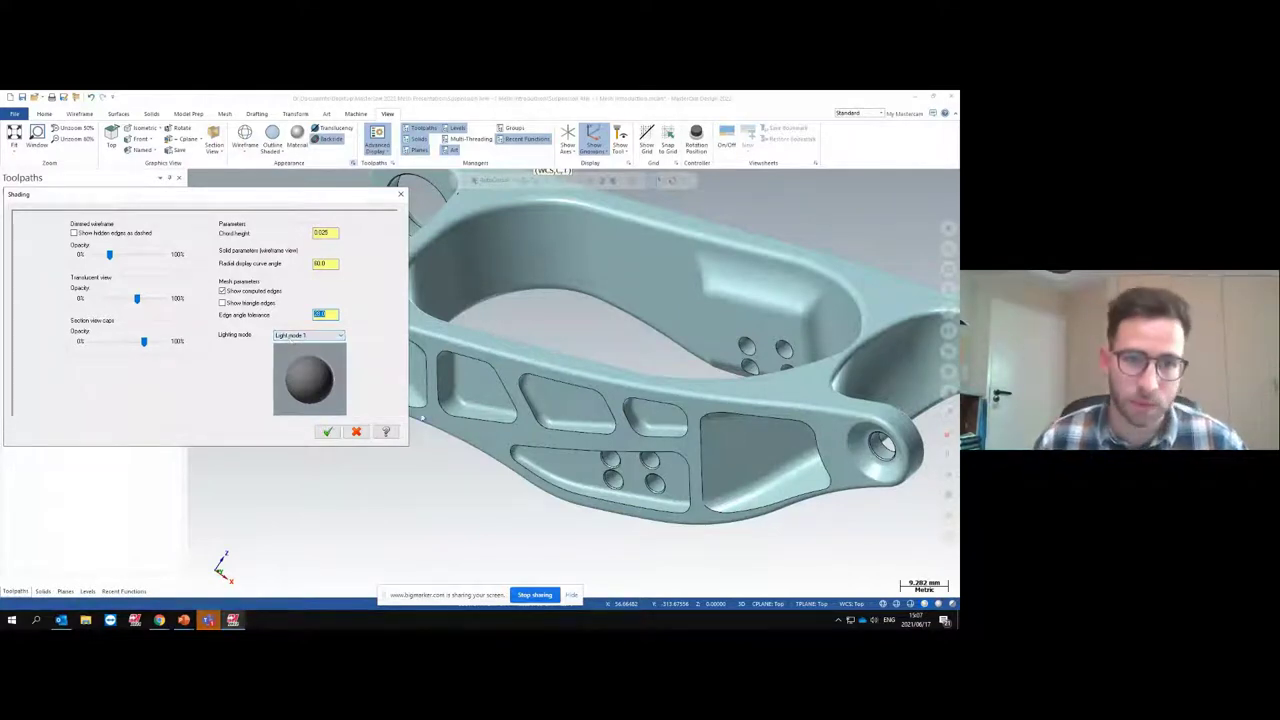
pyautogui.click(328, 431)
pyautogui.scroll(-5, 454, 432)
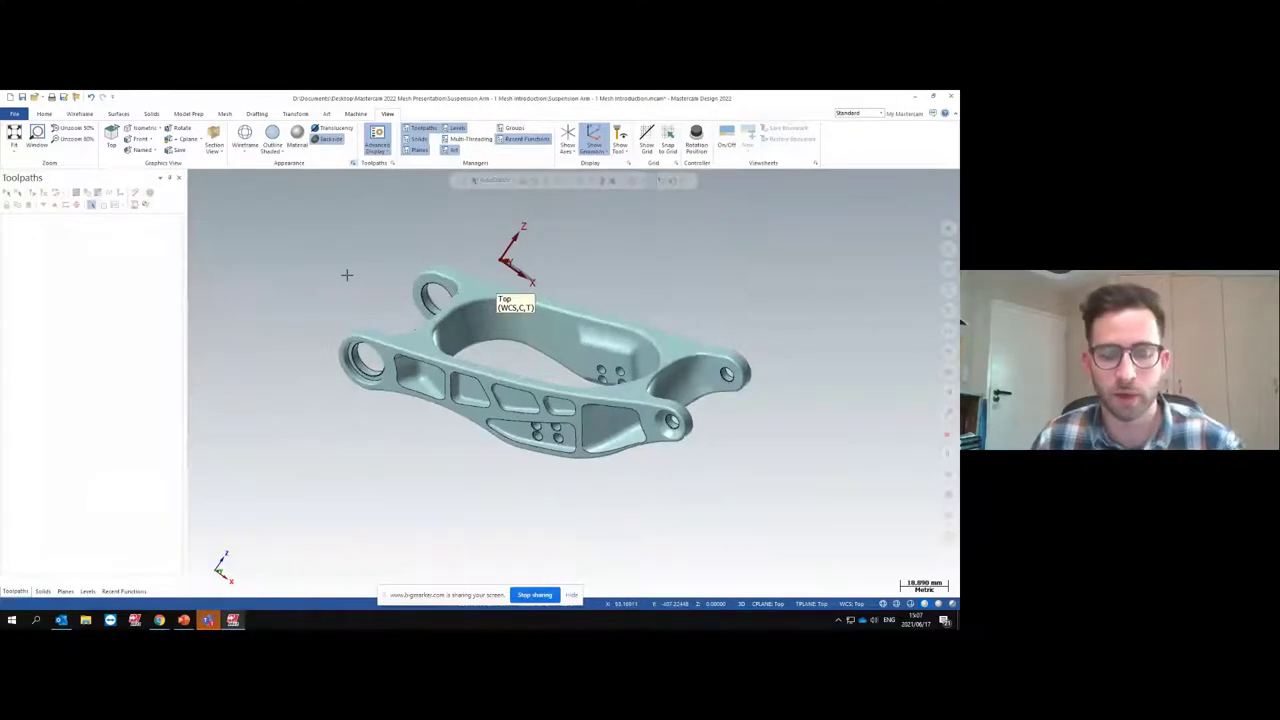
pyautogui.press('F4')
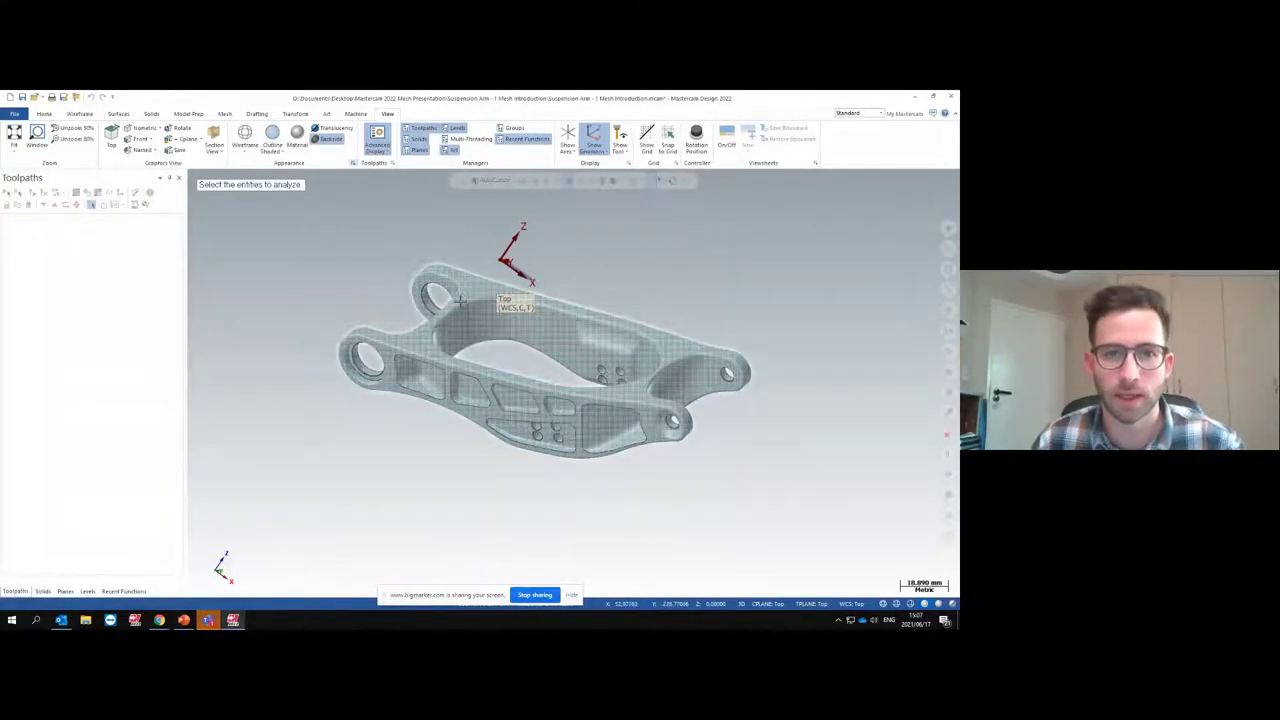
pyautogui.click(461, 301)
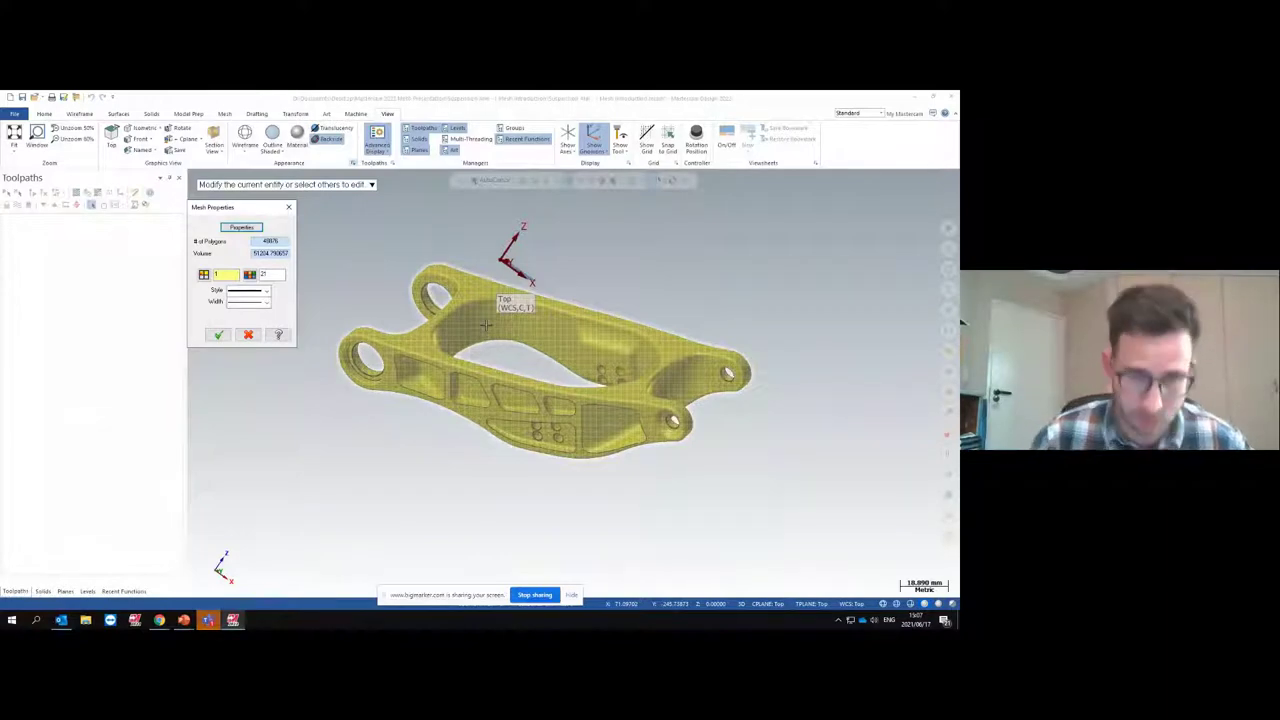
pyautogui.click(248, 334)
pyautogui.moveTo(385, 317); pyautogui.dragTo(490, 308, button='middle')
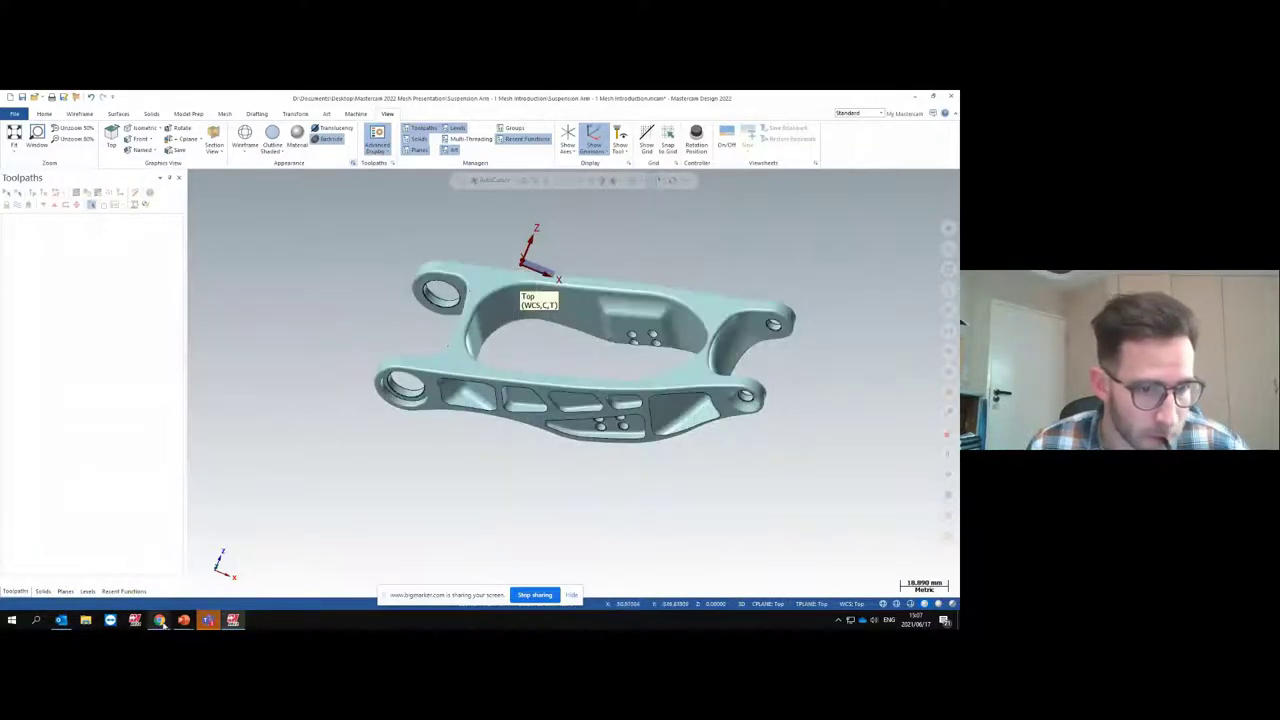
pyautogui.moveTo(160, 620)
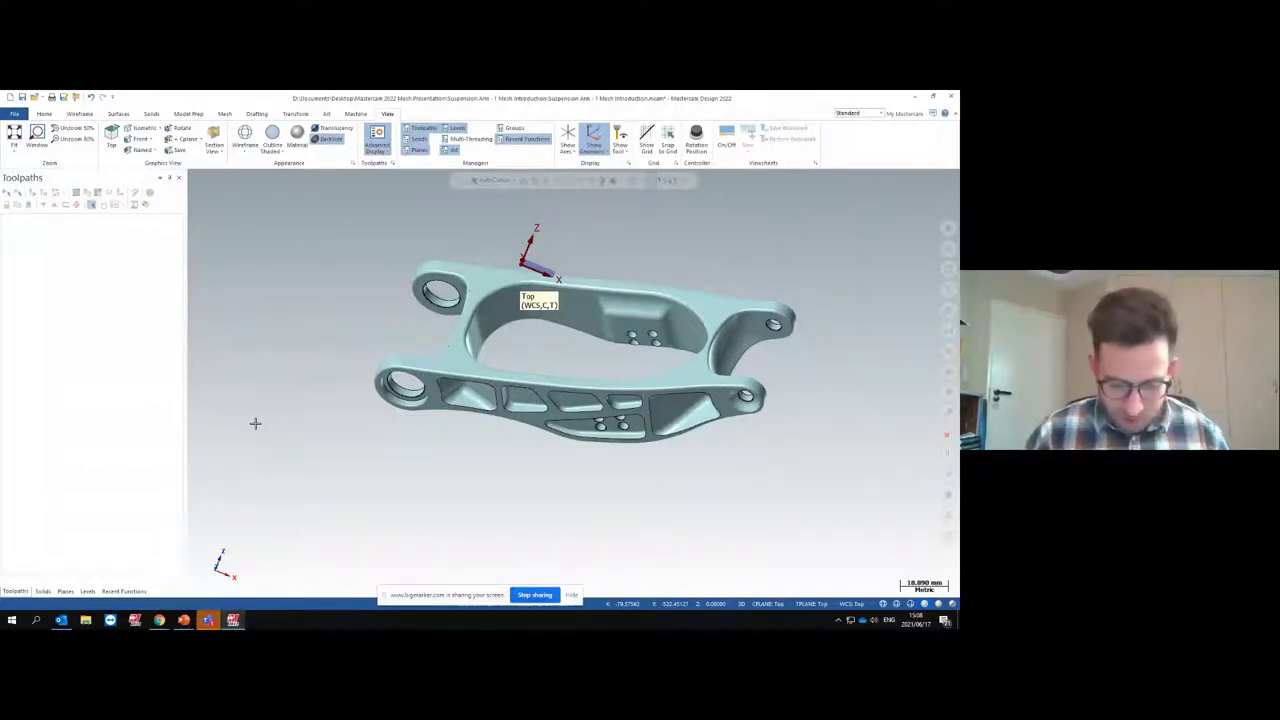
pyautogui.moveTo(405, 403)
pyautogui.mouseDown(button='middle')
pyautogui.moveTo(383, 437)
pyautogui.moveTo(373, 415)
pyautogui.moveTo(394, 407)
pyautogui.moveTo(404, 441)
pyautogui.moveTo(341, 392)
pyautogui.moveTo(370, 348)
pyautogui.moveTo(466, 348)
pyautogui.moveTo(457, 320)
pyautogui.mouseUp(button='middle')
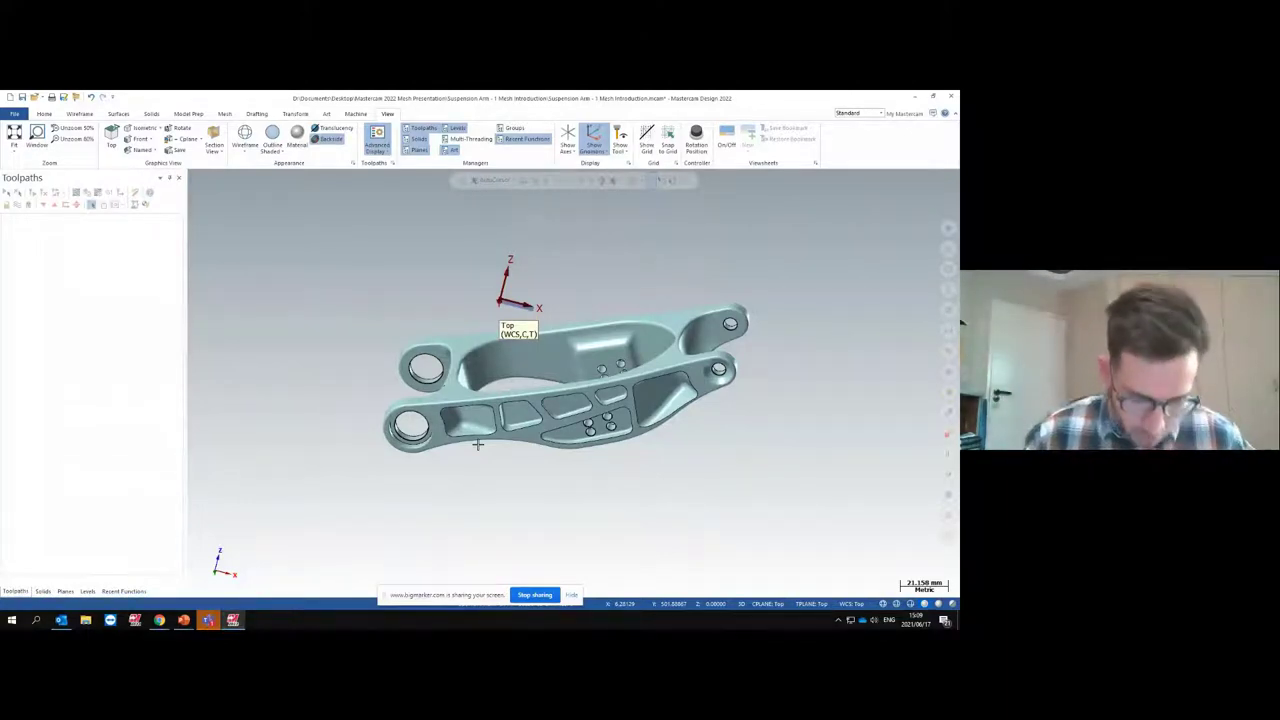
pyautogui.moveTo(529, 373)
pyautogui.mouseDown(button='middle')
pyautogui.moveTo(489, 416)
pyautogui.moveTo(499, 383)
pyautogui.mouseUp(button='middle')
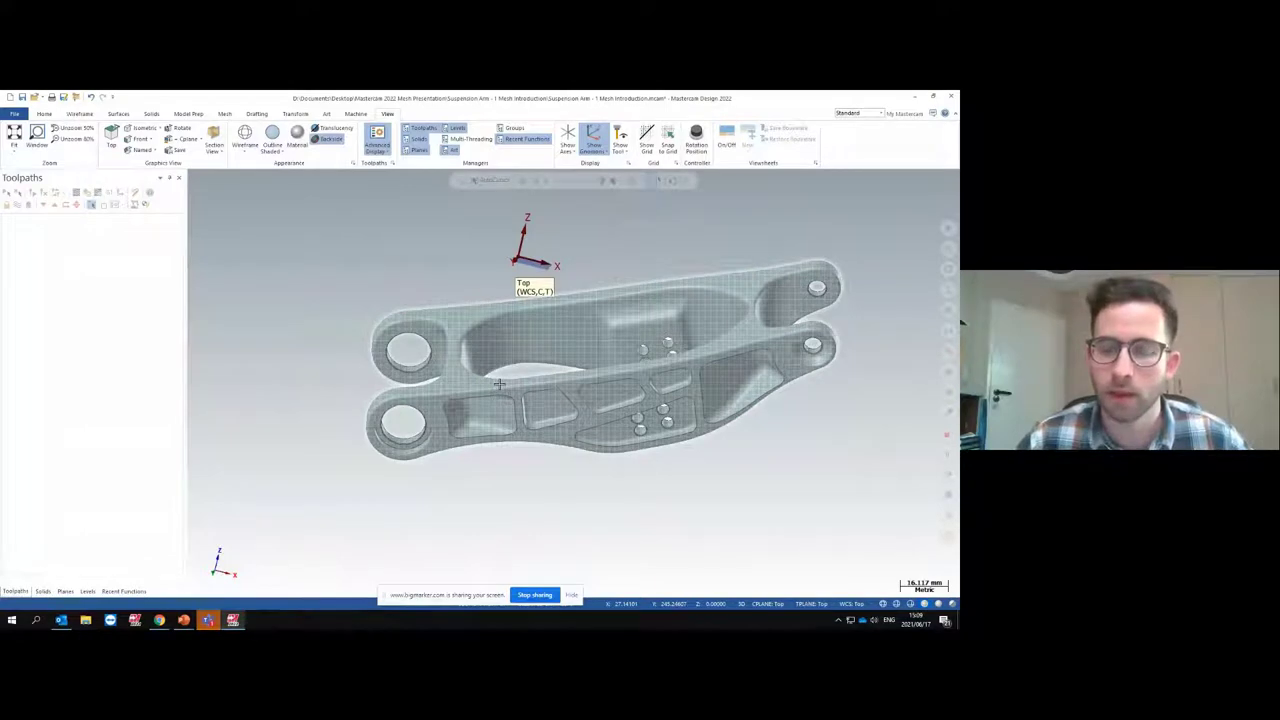
pyautogui.moveTo(460, 316); pyautogui.dragTo(412, 331, button='middle')
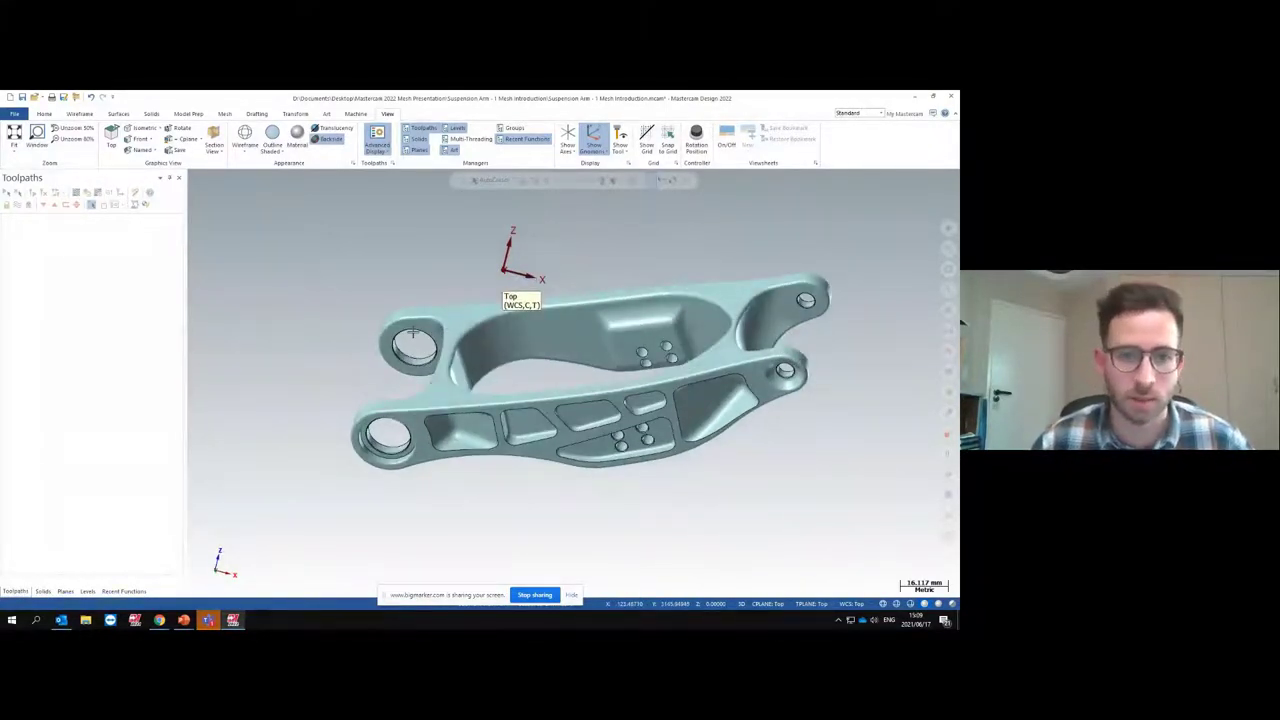
pyautogui.moveTo(412, 331)
pyautogui.mouseDown(button='middle')
pyautogui.moveTo(472, 350)
pyautogui.moveTo(440, 330)
pyautogui.mouseUp(button='middle')
pyautogui.rightClick(375, 302)
pyautogui.click(428, 366)
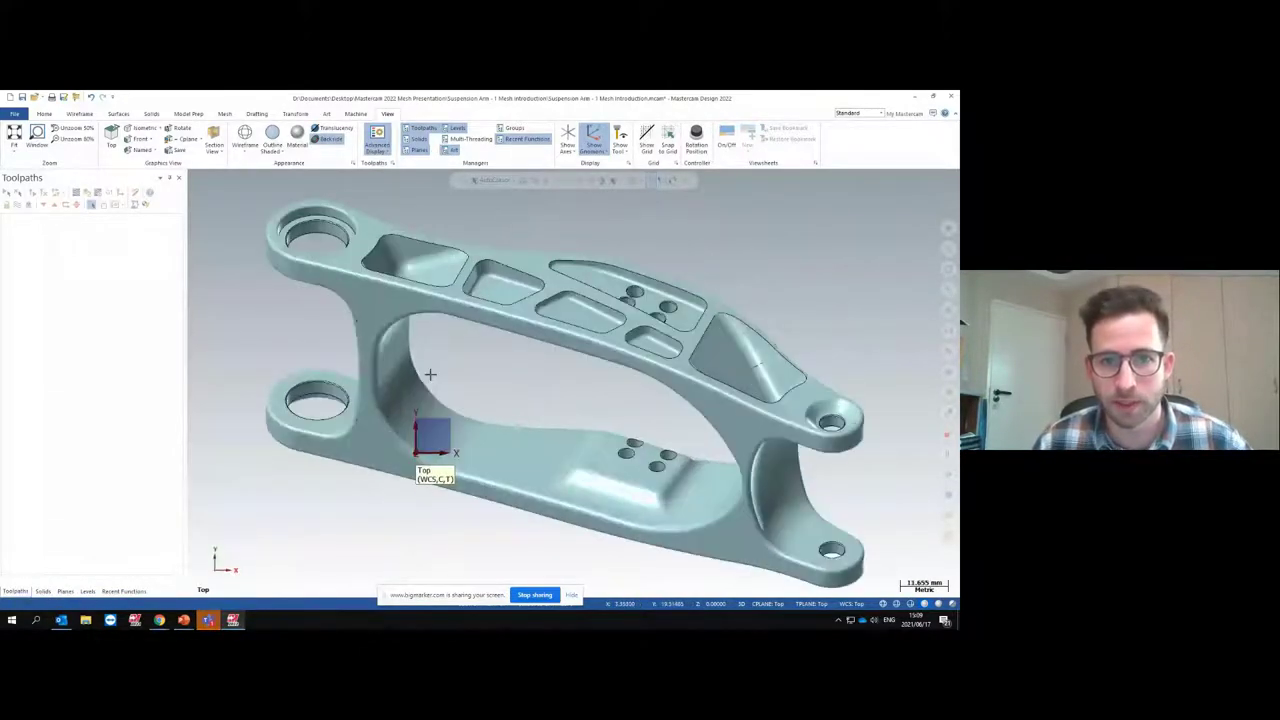
pyautogui.moveTo(430, 374)
pyautogui.mouseDown(button='middle')
pyautogui.moveTo(494, 366)
pyautogui.moveTo(542, 383)
pyautogui.moveTo(225, 378)
pyautogui.mouseUp(button='middle')
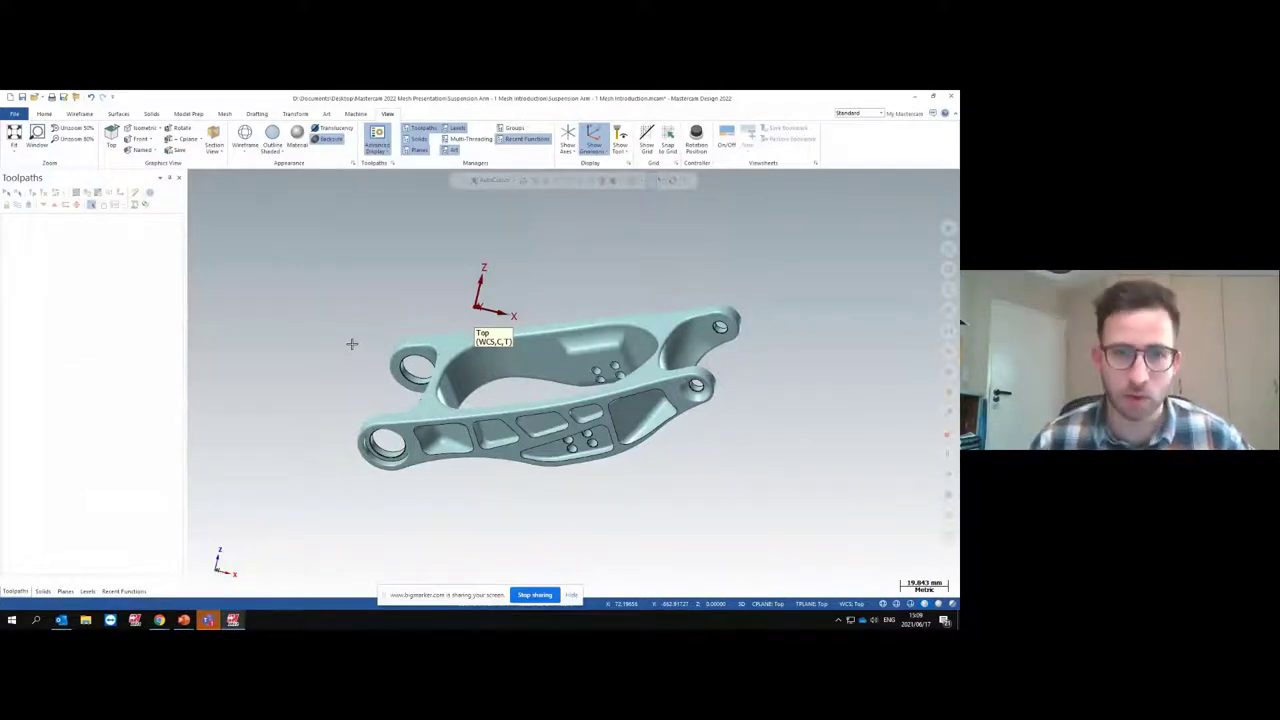
pyautogui.scroll(-3, 420, 336)
pyautogui.moveTo(474, 328); pyautogui.dragTo(327, 298, button='middle')
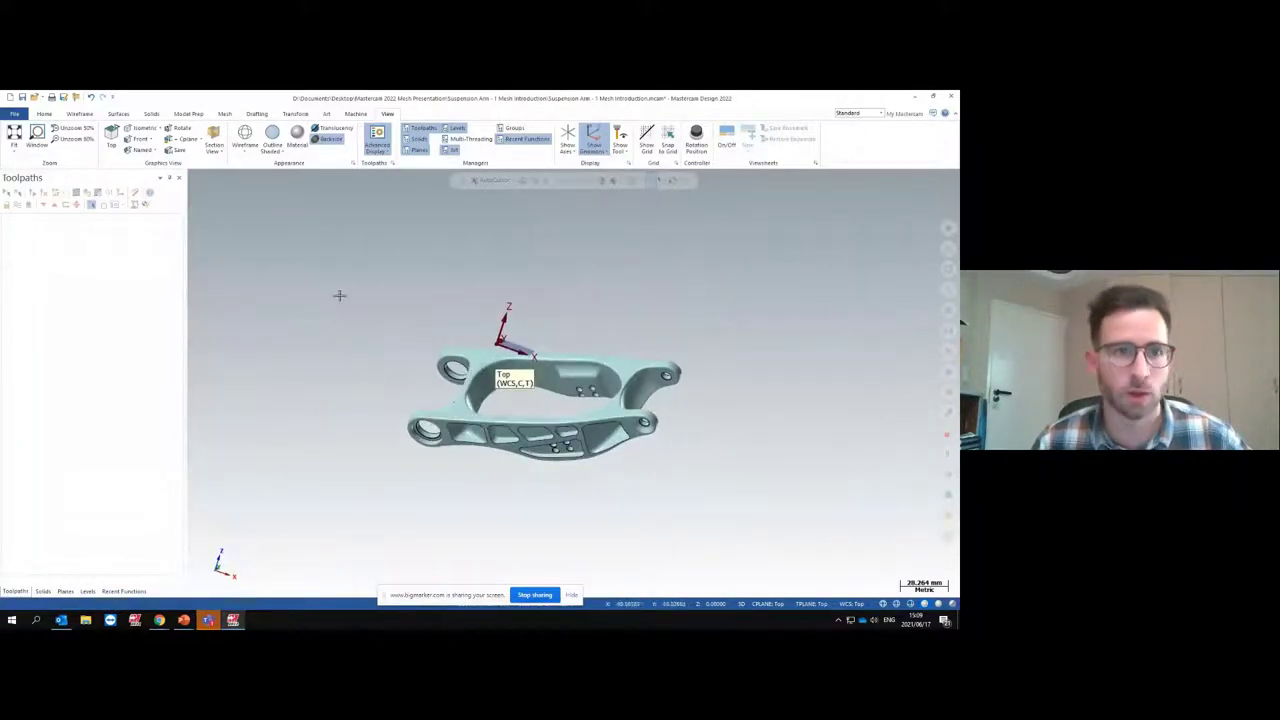
# Preview a Bounding Box around the arm mesh, sized about 145.5 × 94.3 × 90.1
pyautogui.click(80, 114)
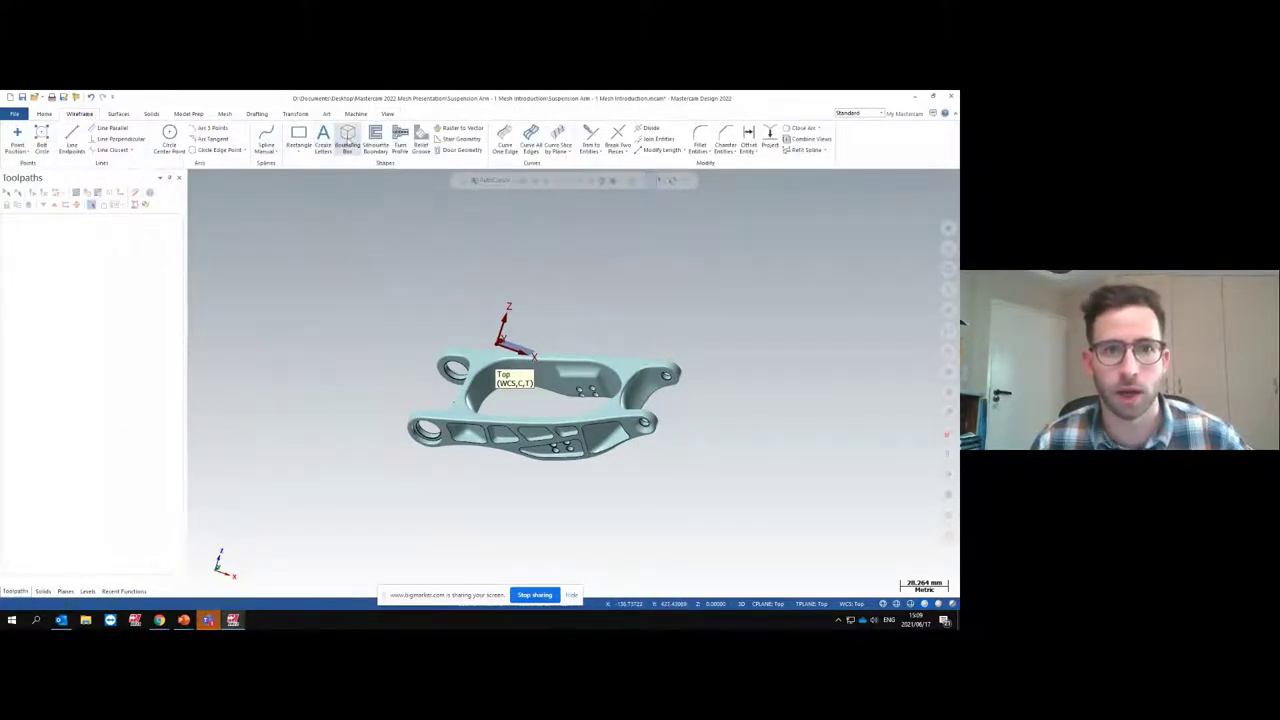
pyautogui.click(348, 140)
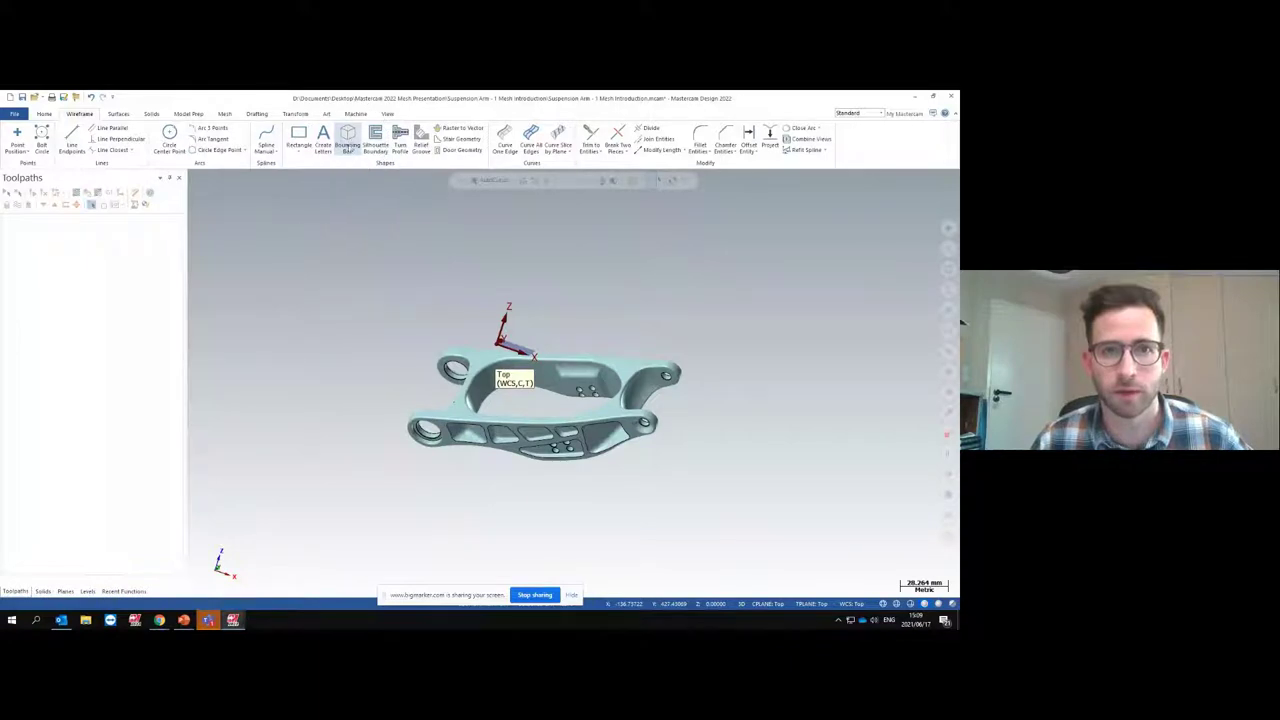
pyautogui.click(480, 366)
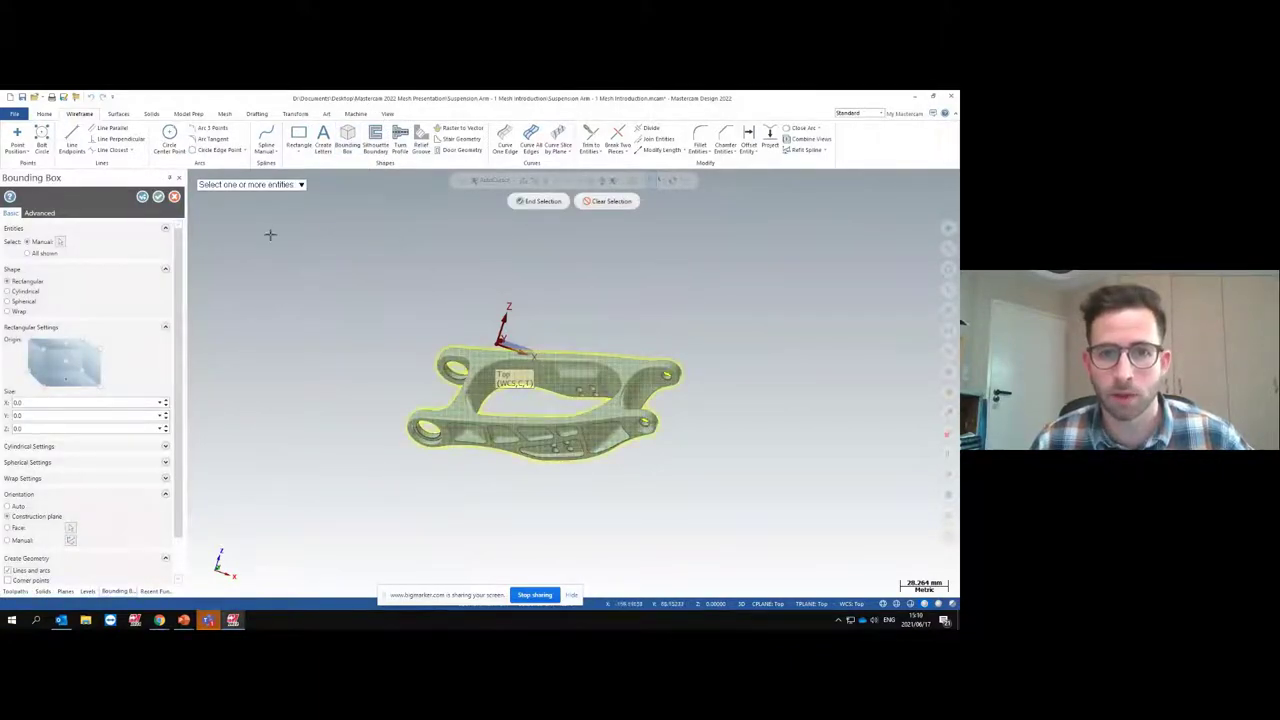
pyautogui.click(538, 201)
pyautogui.moveTo(508, 217); pyautogui.dragTo(354, 294, button='middle')
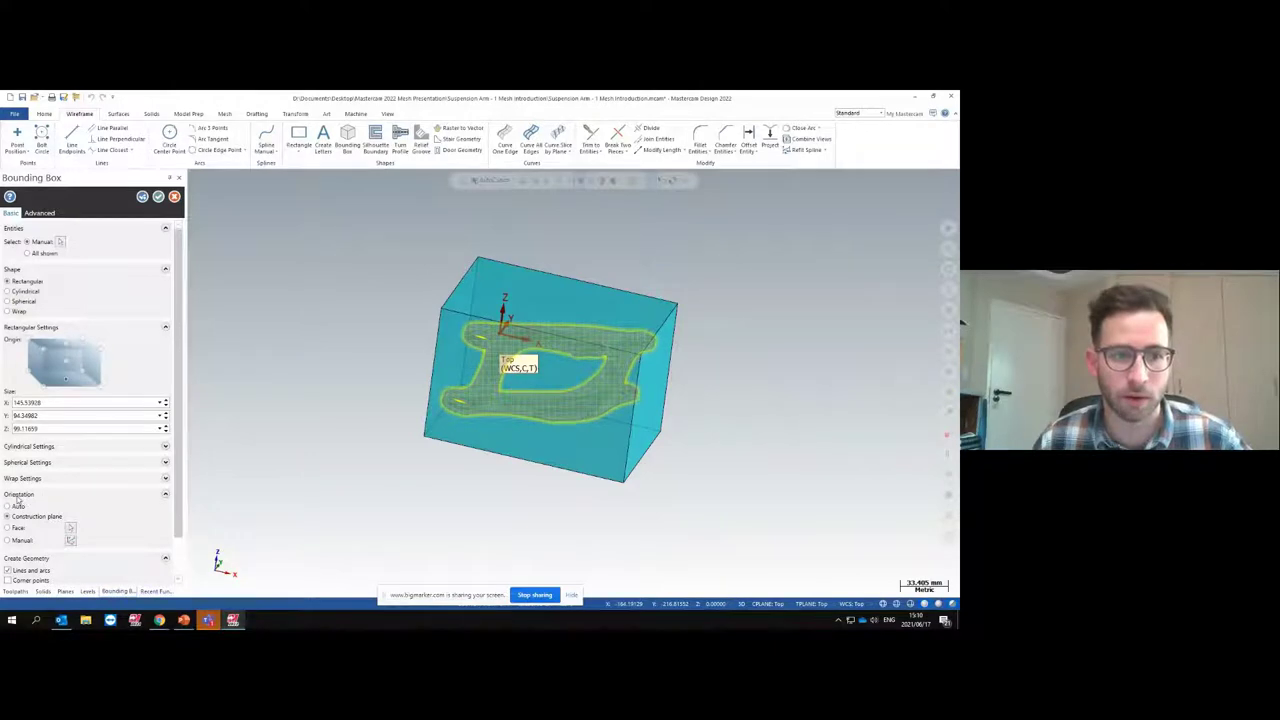
# Set the bounding box Orientation to Auto and orbit to check the tighter box
pyautogui.click(33, 503)
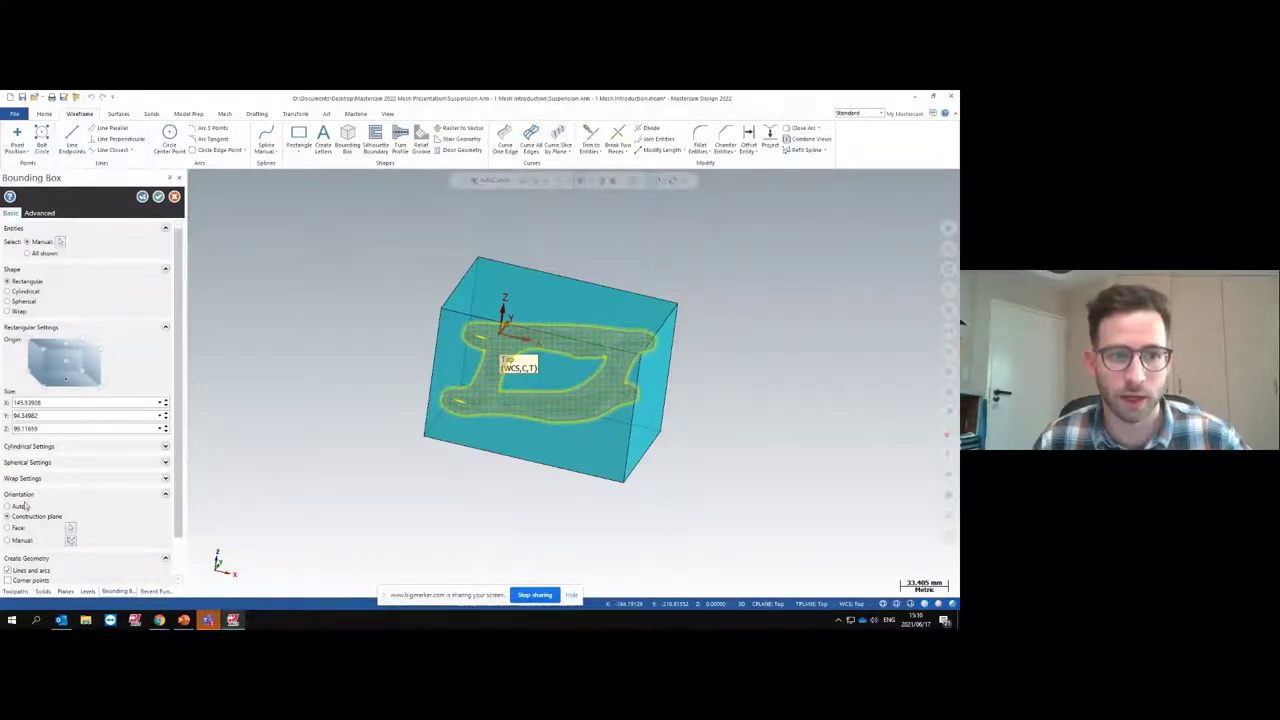
pyautogui.moveTo(417, 434); pyautogui.dragTo(156, 451, button='middle')
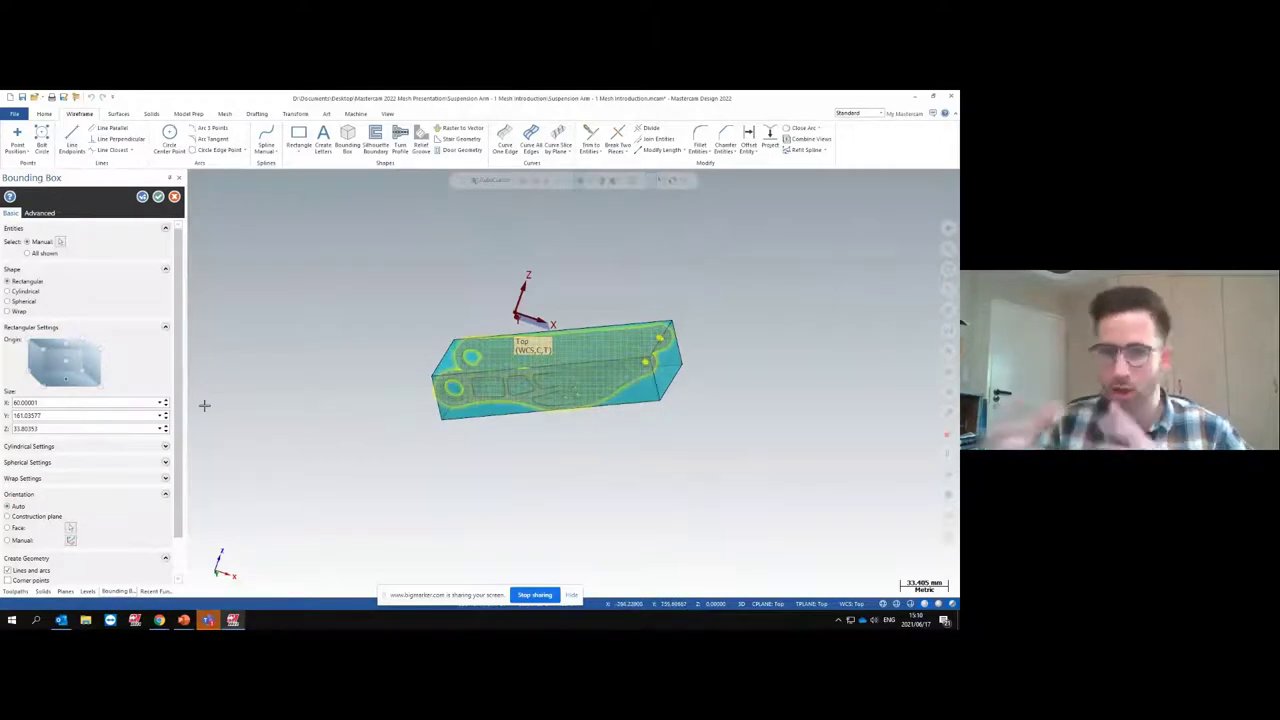
pyautogui.moveTo(586, 243); pyautogui.dragTo(551, 309, button='middle')
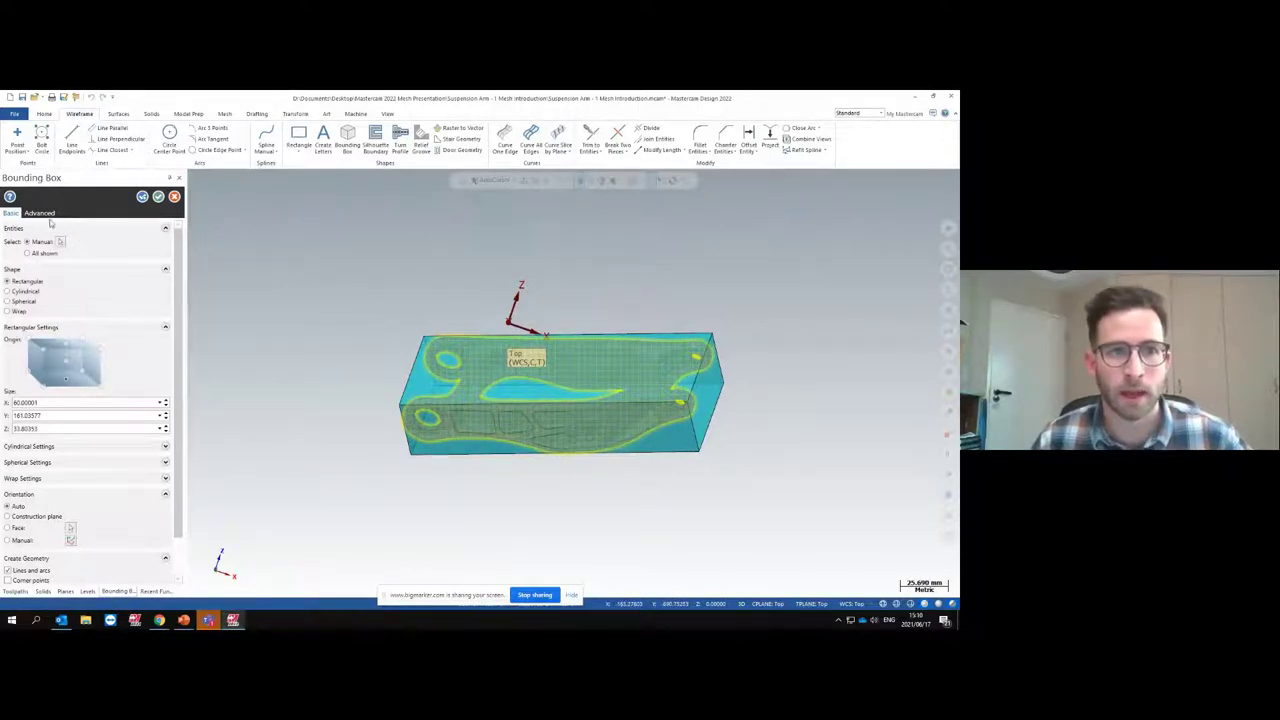
# Create a tool plane named Arm Plane, set it as tool plane and WCS, and accept
pyautogui.click(44, 214)
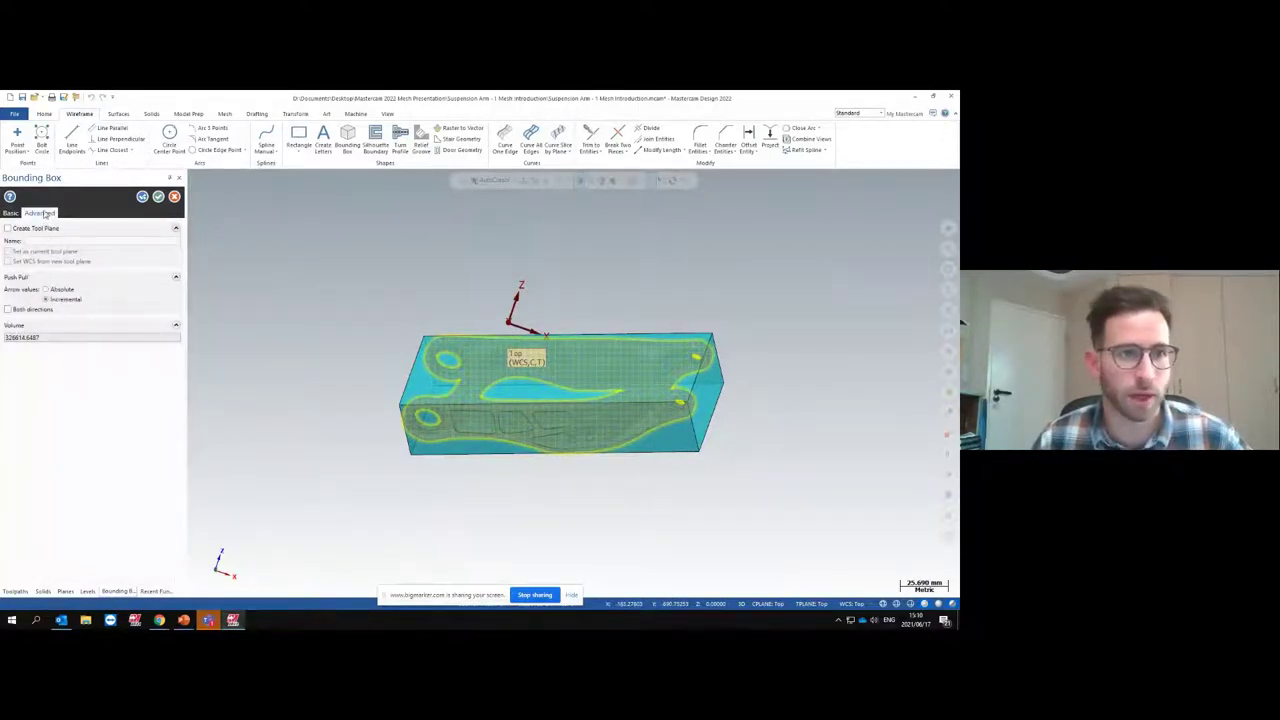
pyautogui.click(27, 231)
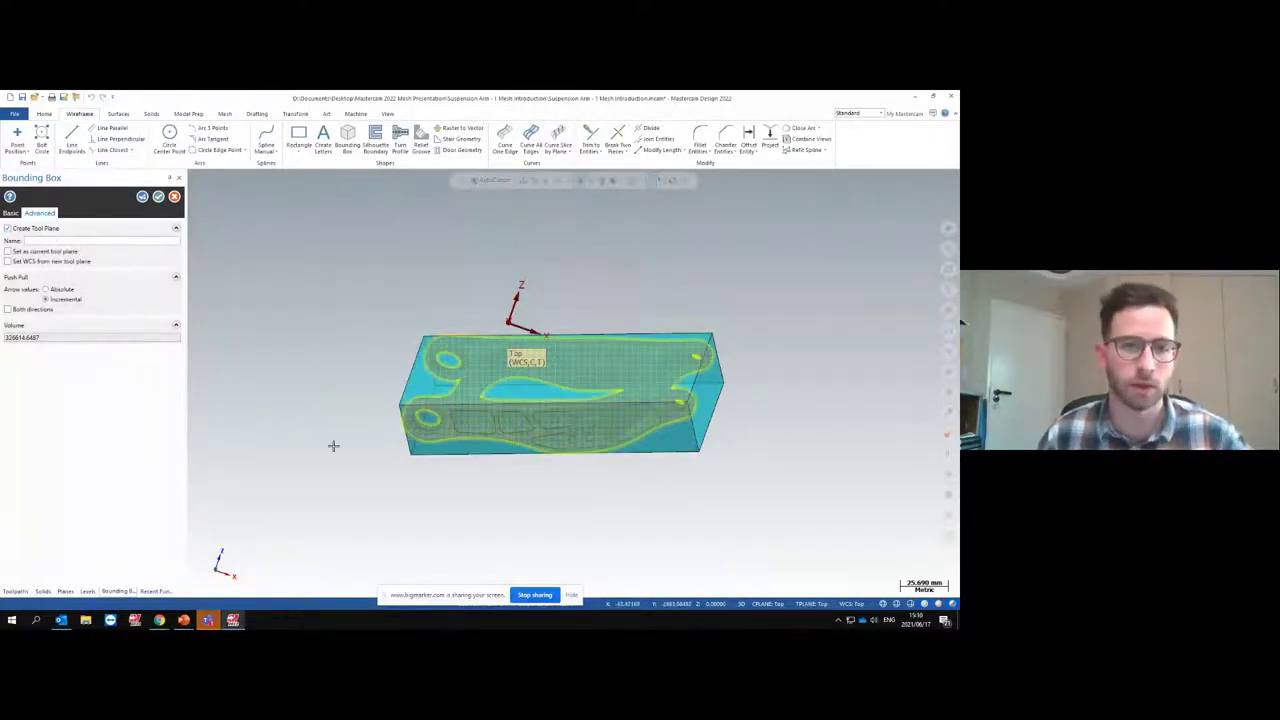
pyautogui.click(43, 240)
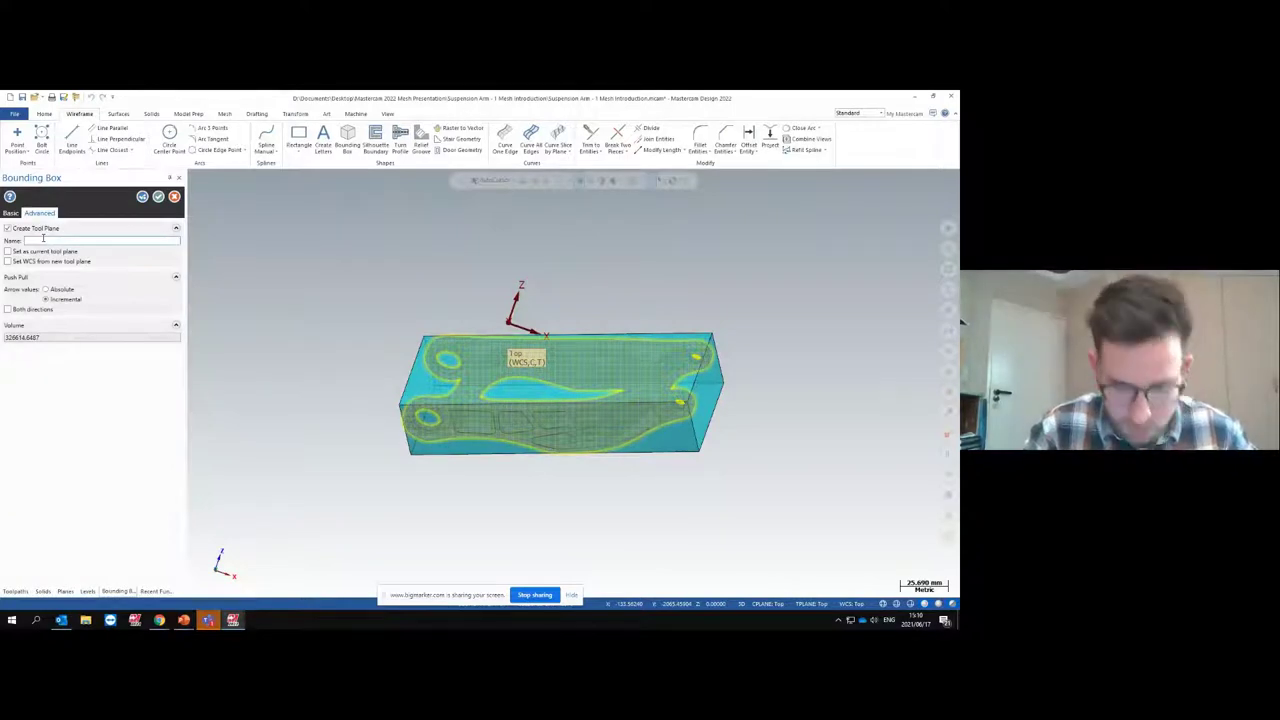
pyautogui.write('4')
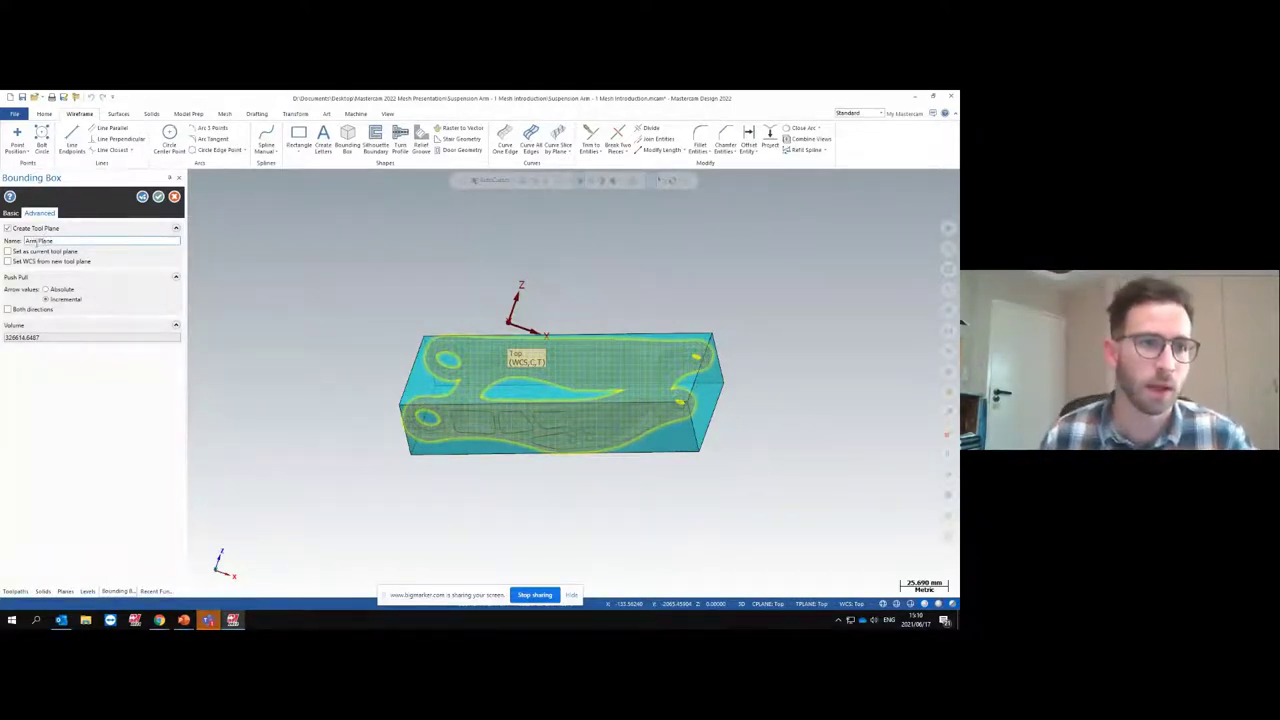
pyautogui.click(8, 251)
pyautogui.click(31, 262)
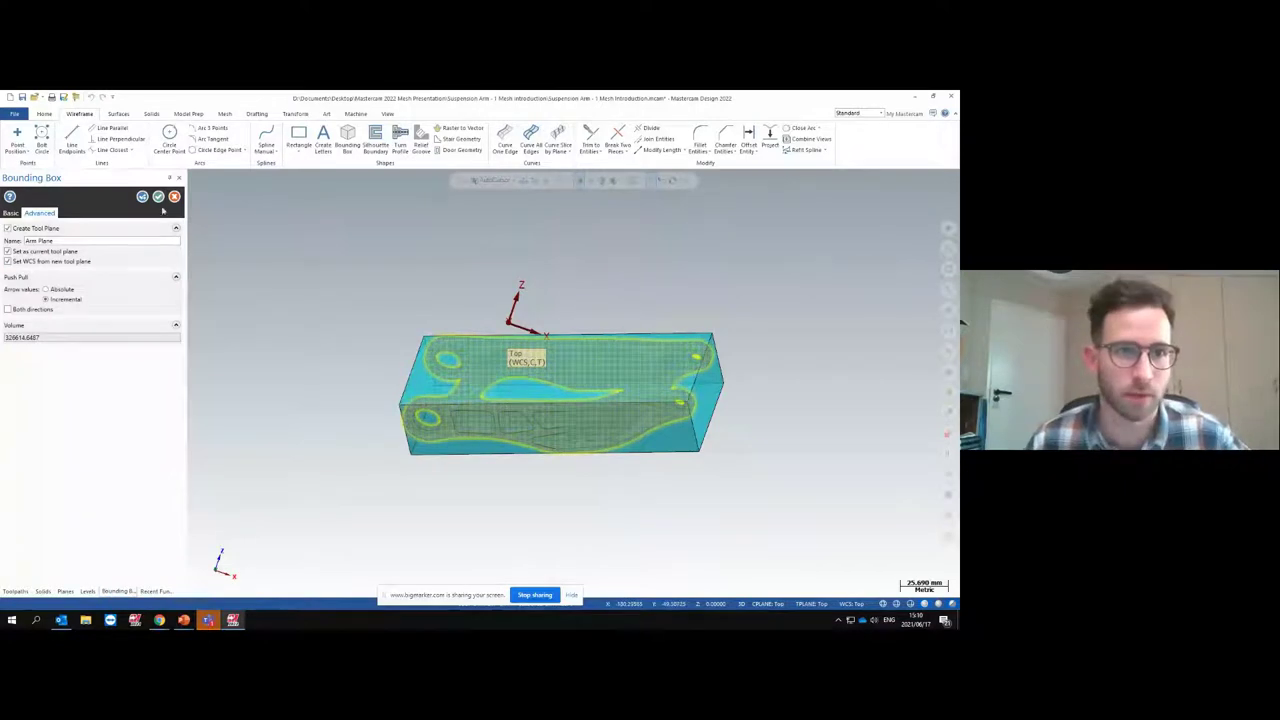
pyautogui.click(158, 196)
pyautogui.click(65, 591)
# Make Arm Plane the construction plane too and orbit back to an angled view
pyautogui.click(70, 294)
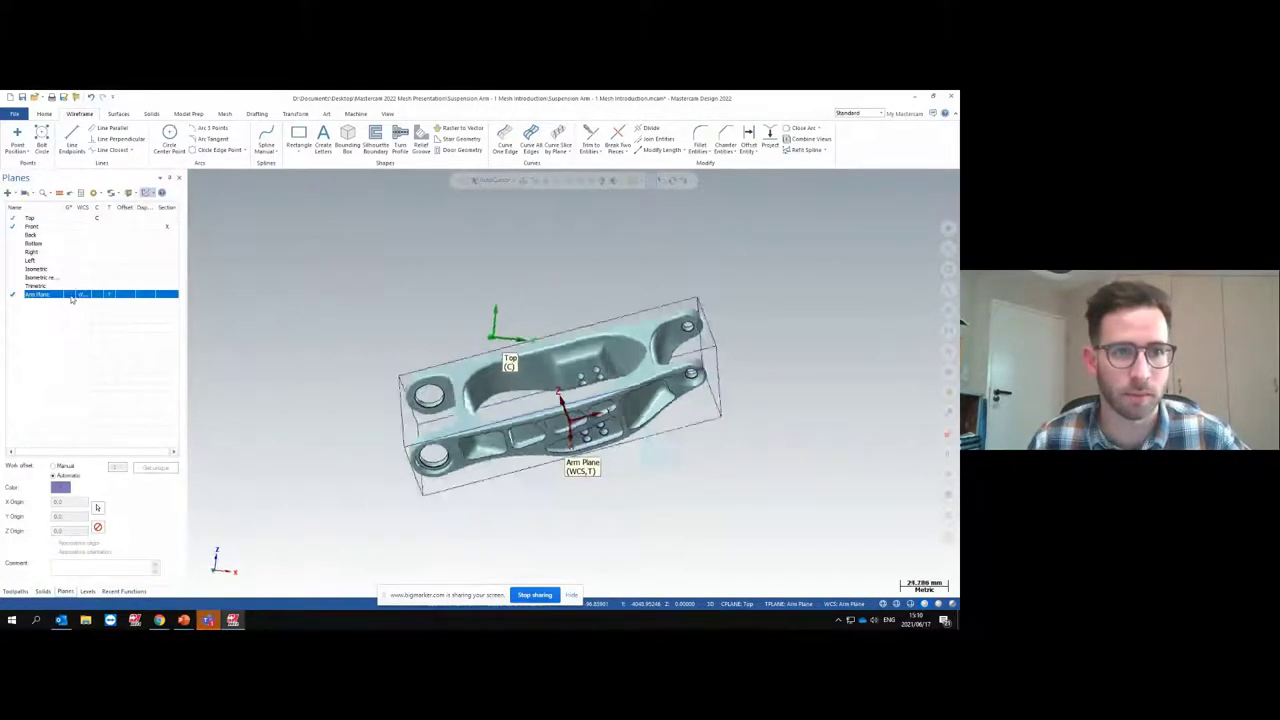
pyautogui.click(96, 294)
pyautogui.moveTo(631, 423); pyautogui.dragTo(462, 372, button='middle')
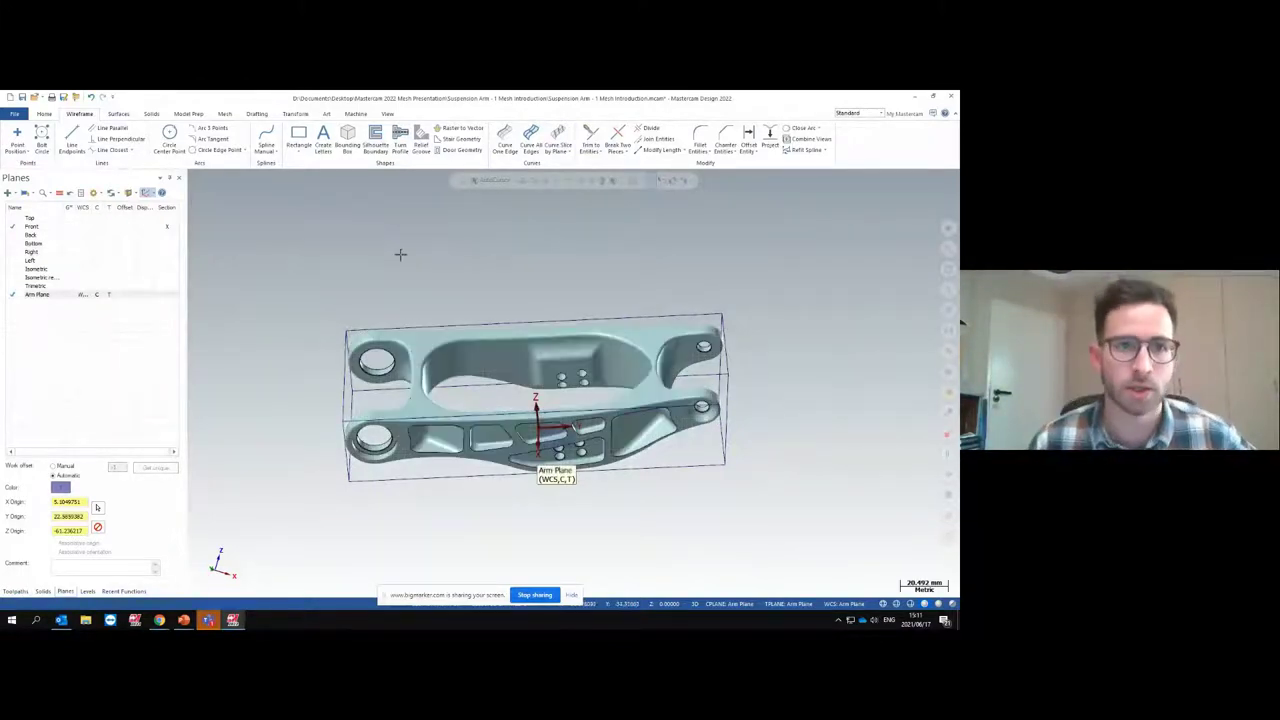
pyautogui.click(226, 115)
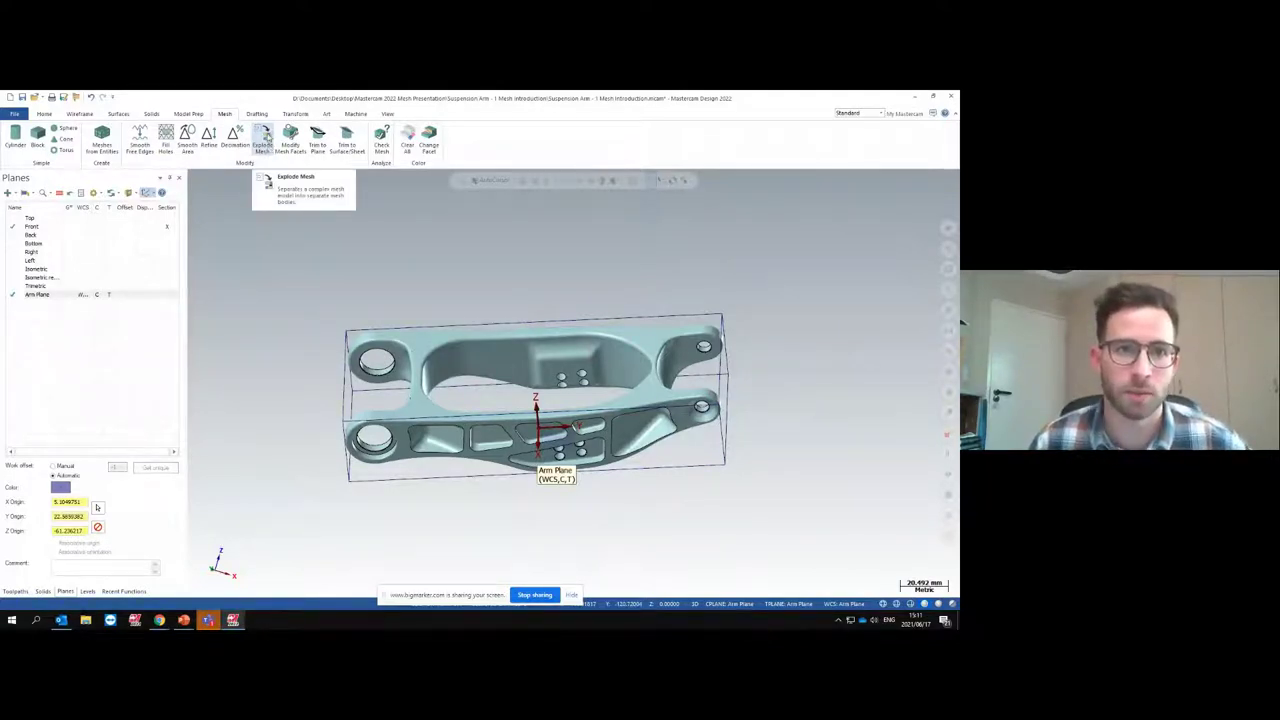
# Start Explode Mesh on the arm mesh with Method set to Modify
pyautogui.click(266, 146)
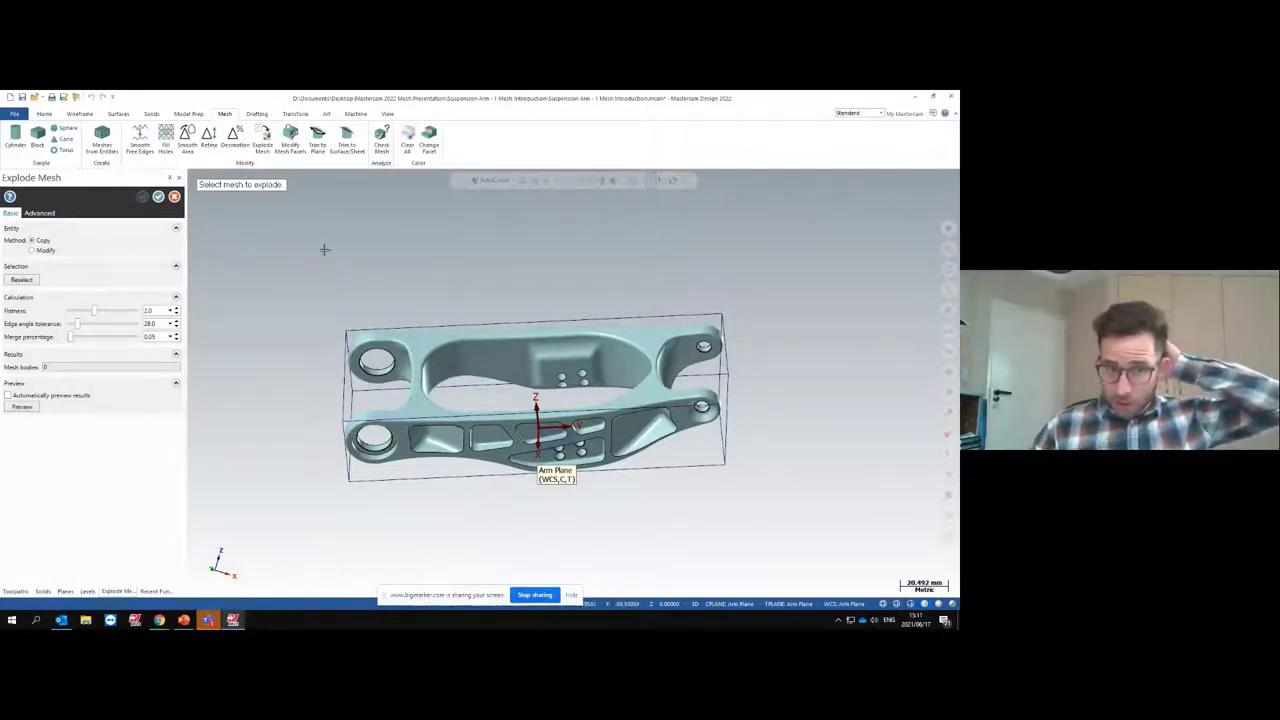
pyautogui.click(424, 353)
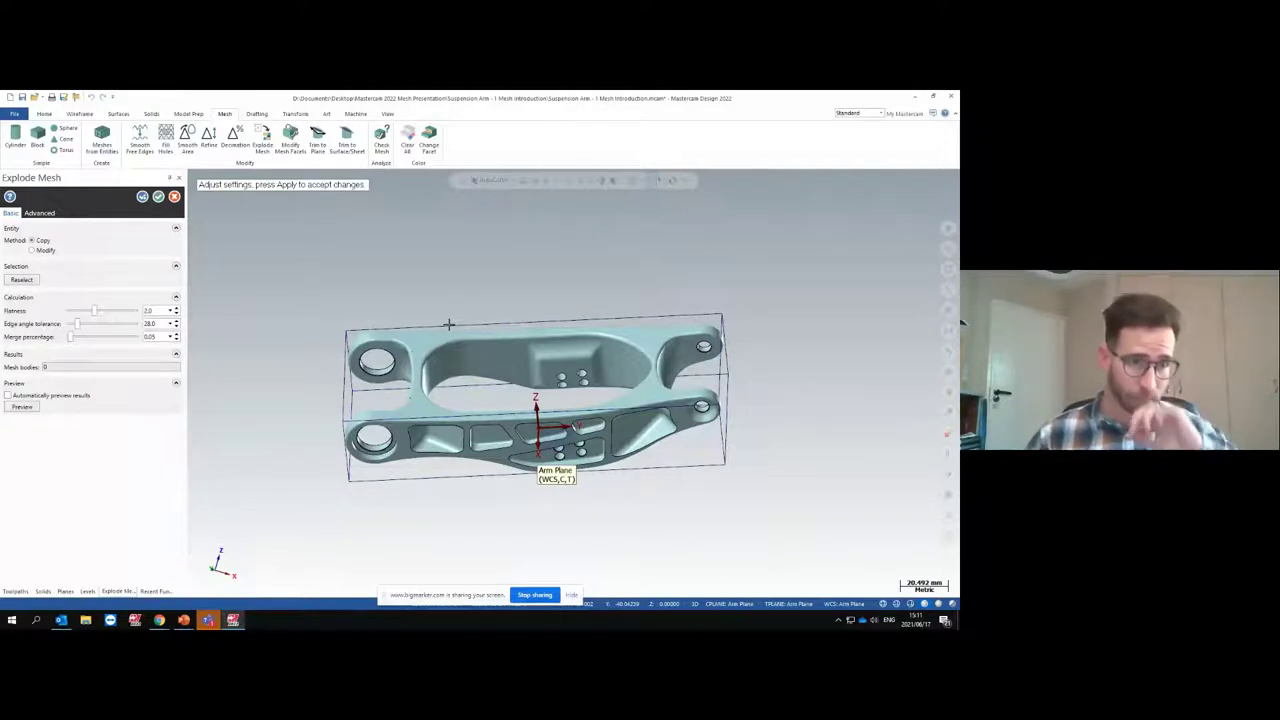
pyautogui.click(45, 251)
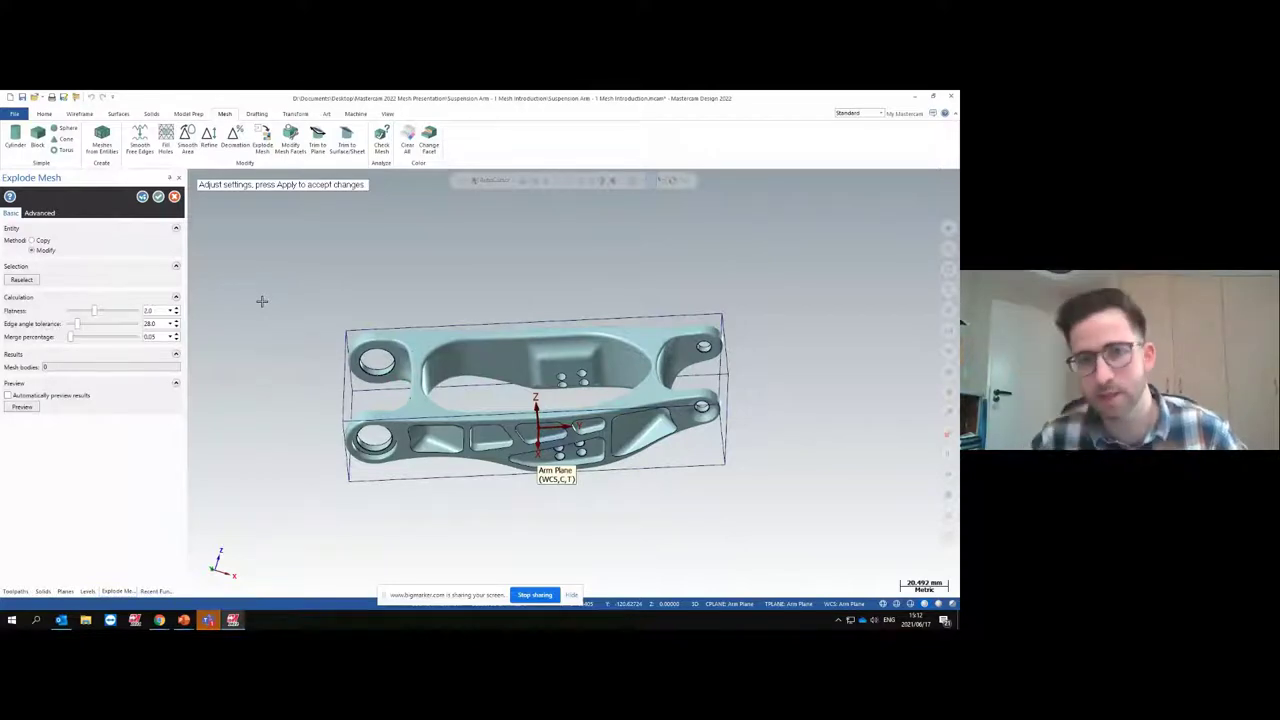
pyautogui.scroll(10, 521, 437)
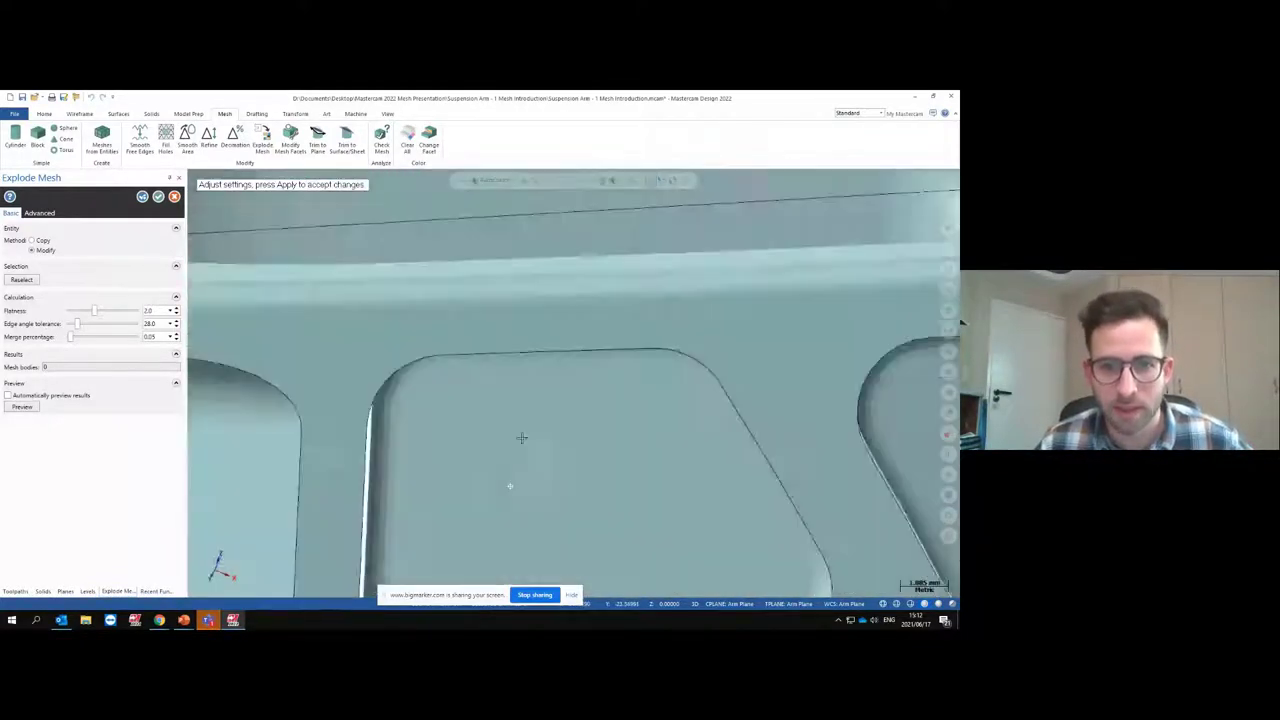
pyautogui.moveTo(521, 437); pyautogui.dragTo(349, 371, button='middle')
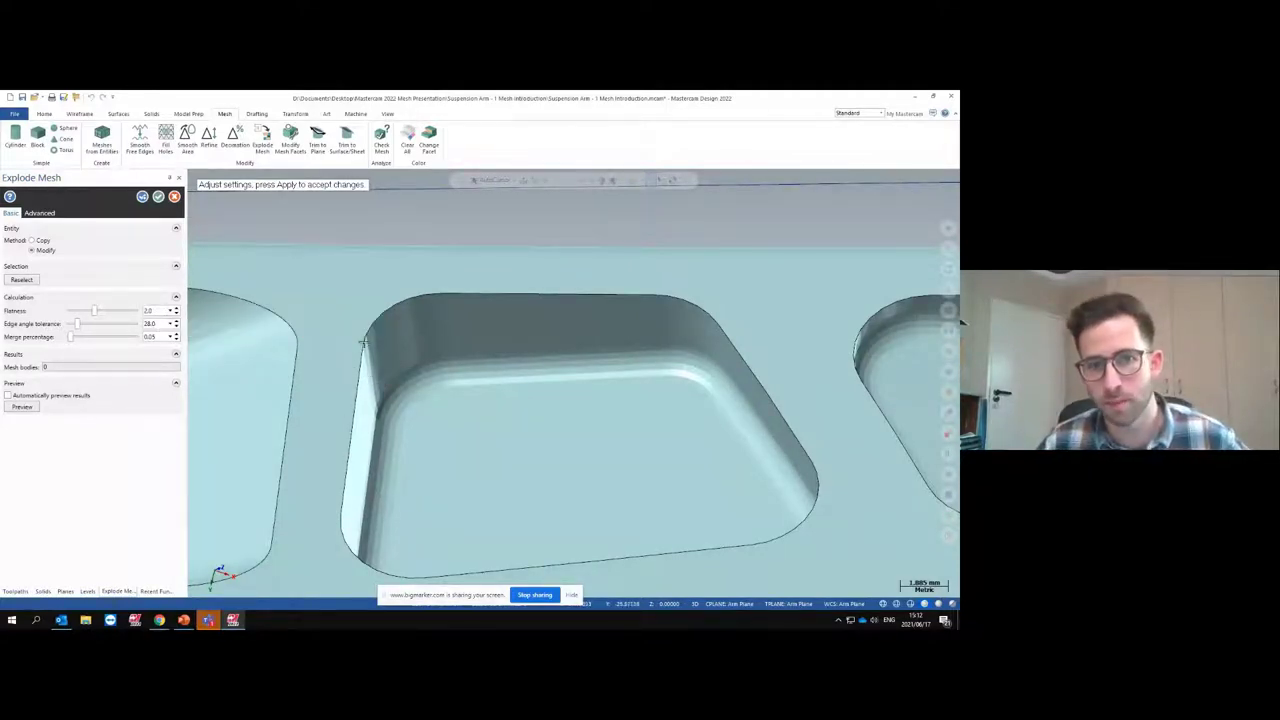
pyautogui.scroll(-6, 353, 416)
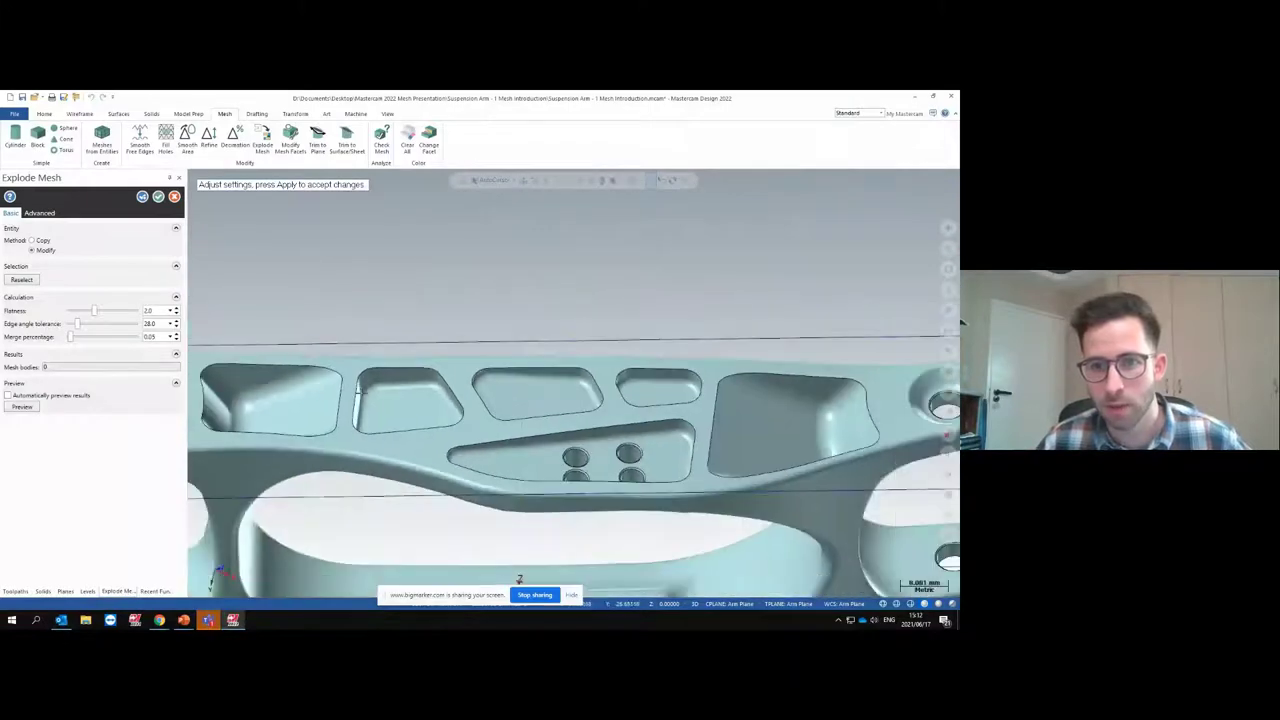
pyautogui.scroll(-5, 536, 432)
pyautogui.scroll(5, 686, 414)
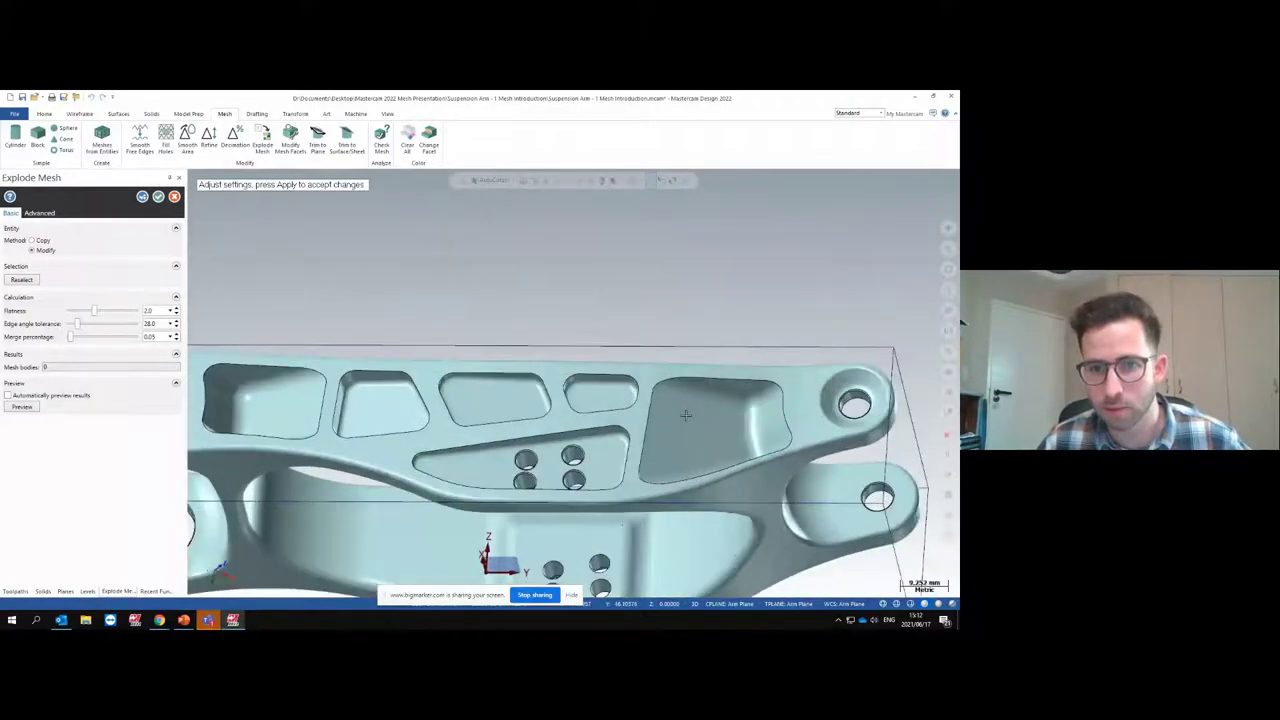
pyautogui.scroll(5, 614, 420)
pyautogui.scroll(-2, 618, 405)
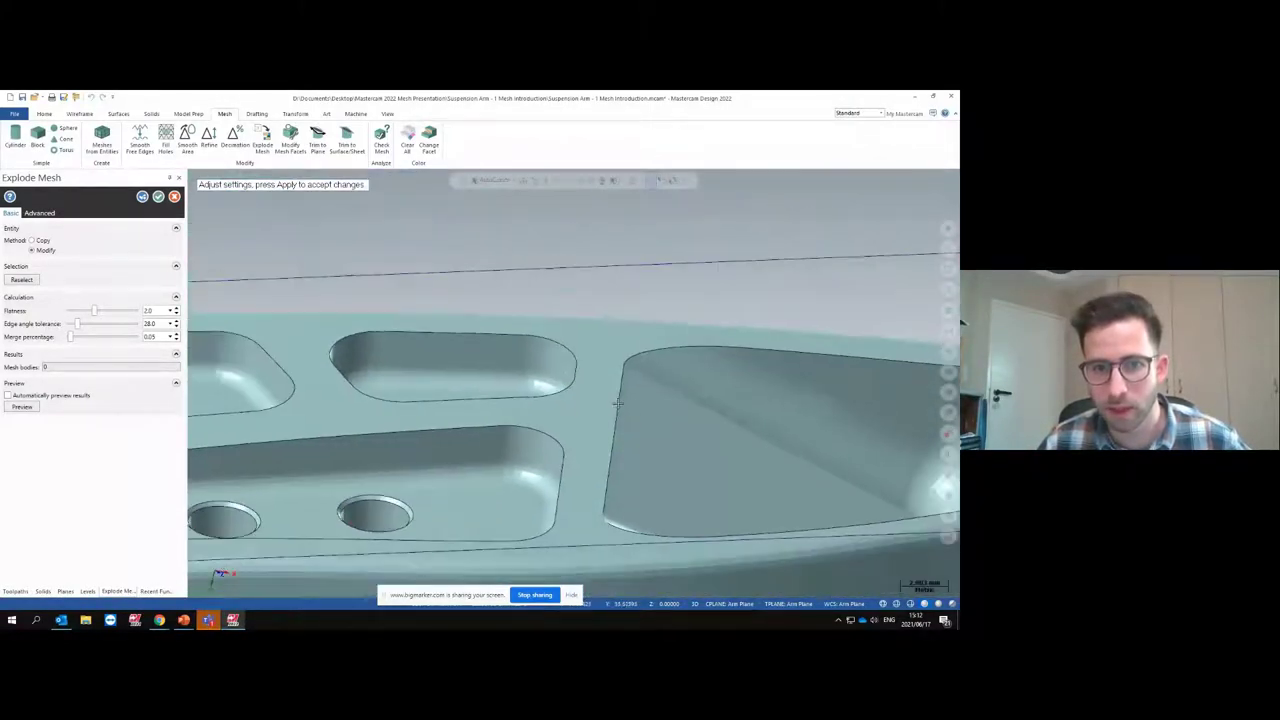
pyautogui.scroll(-4, 618, 405)
pyautogui.moveTo(618, 405); pyautogui.dragTo(583, 520, button='middle')
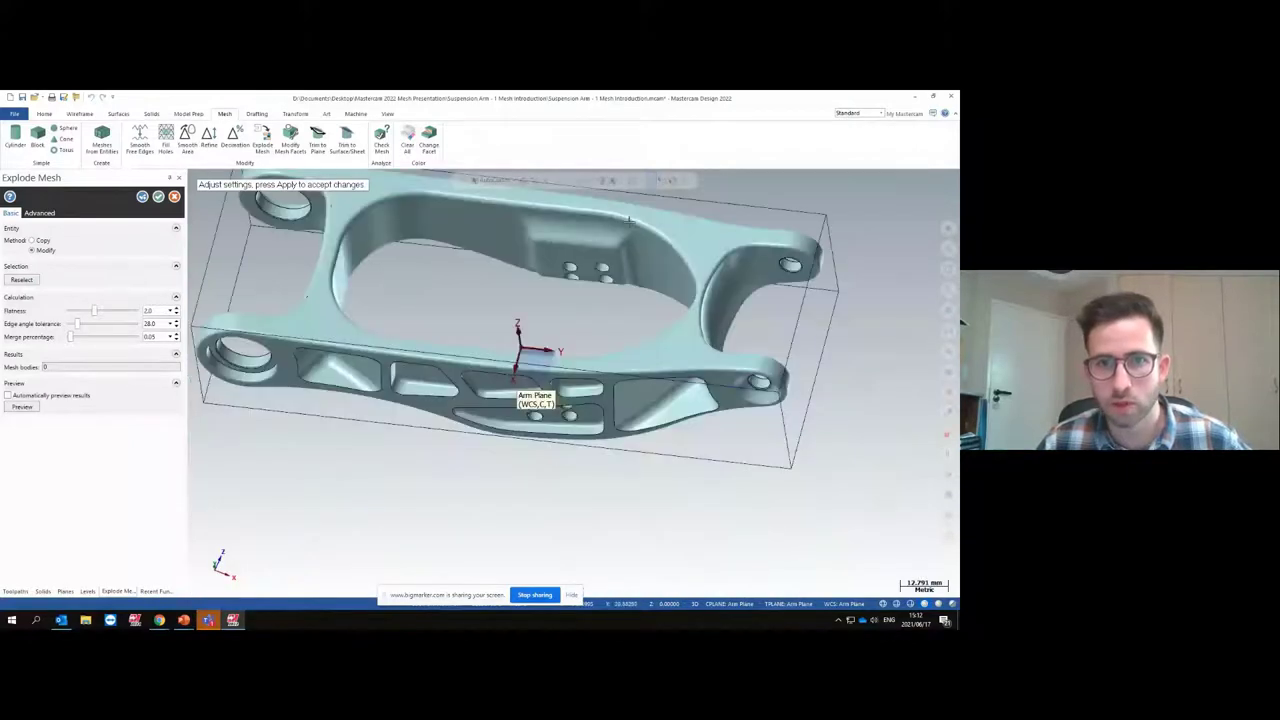
pyautogui.scroll(3, 610, 245)
pyautogui.scroll(-2, 590, 267)
pyautogui.scroll(-3, 590, 267)
pyautogui.scroll(1, 452, 323)
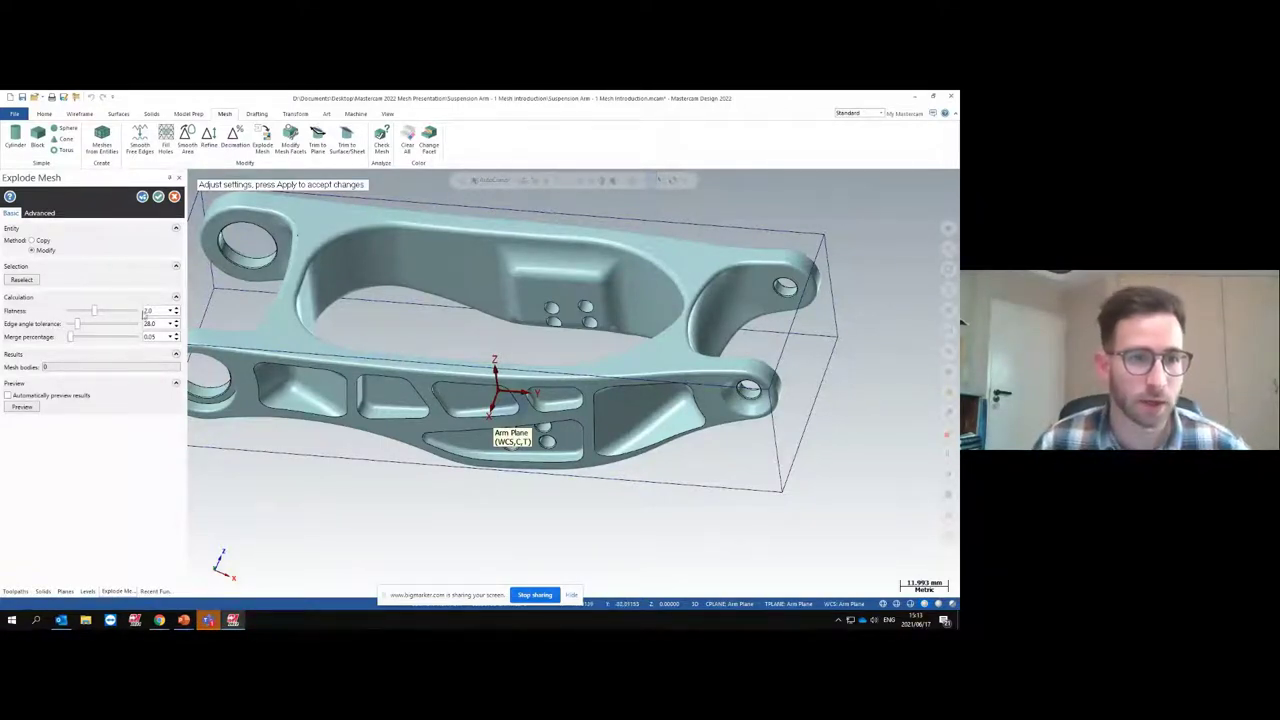
# Set Flatness to 1.5 and edge angle tolerance to 25, then preview the coloured mesh bodies
pyautogui.doubleClick(147, 311)
pyautogui.write('1.5')
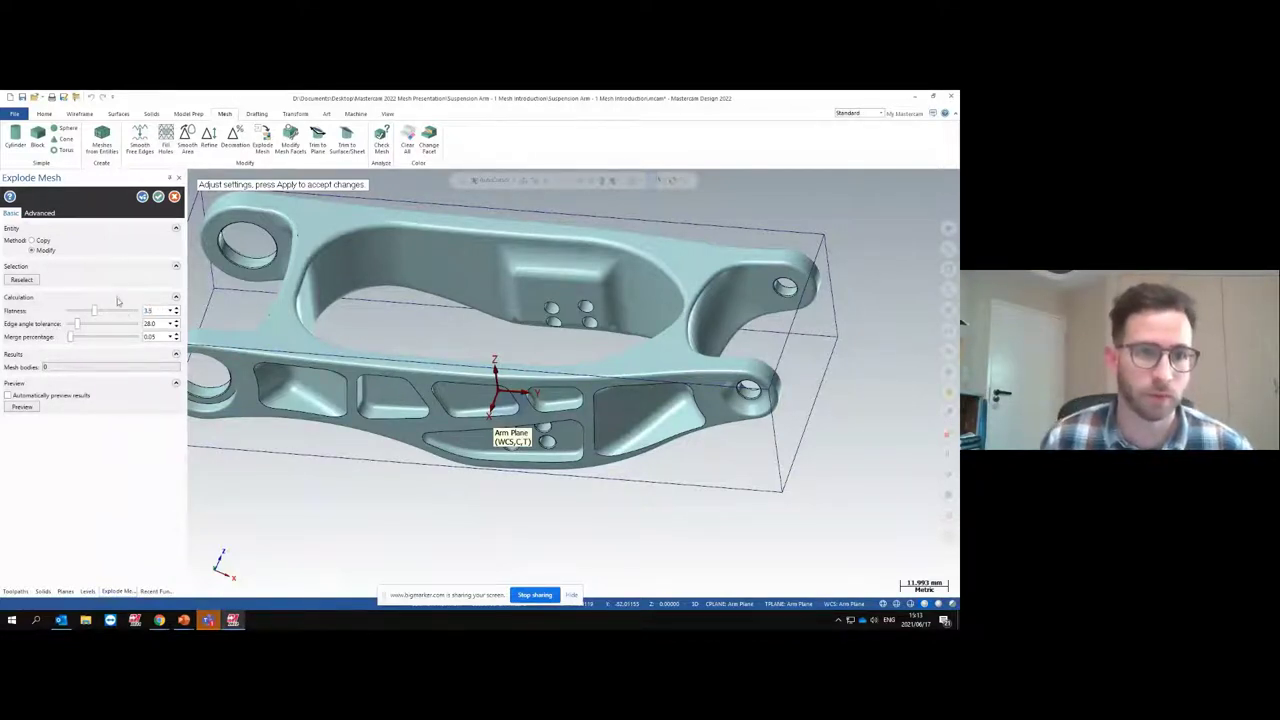
pyautogui.press('Tab')
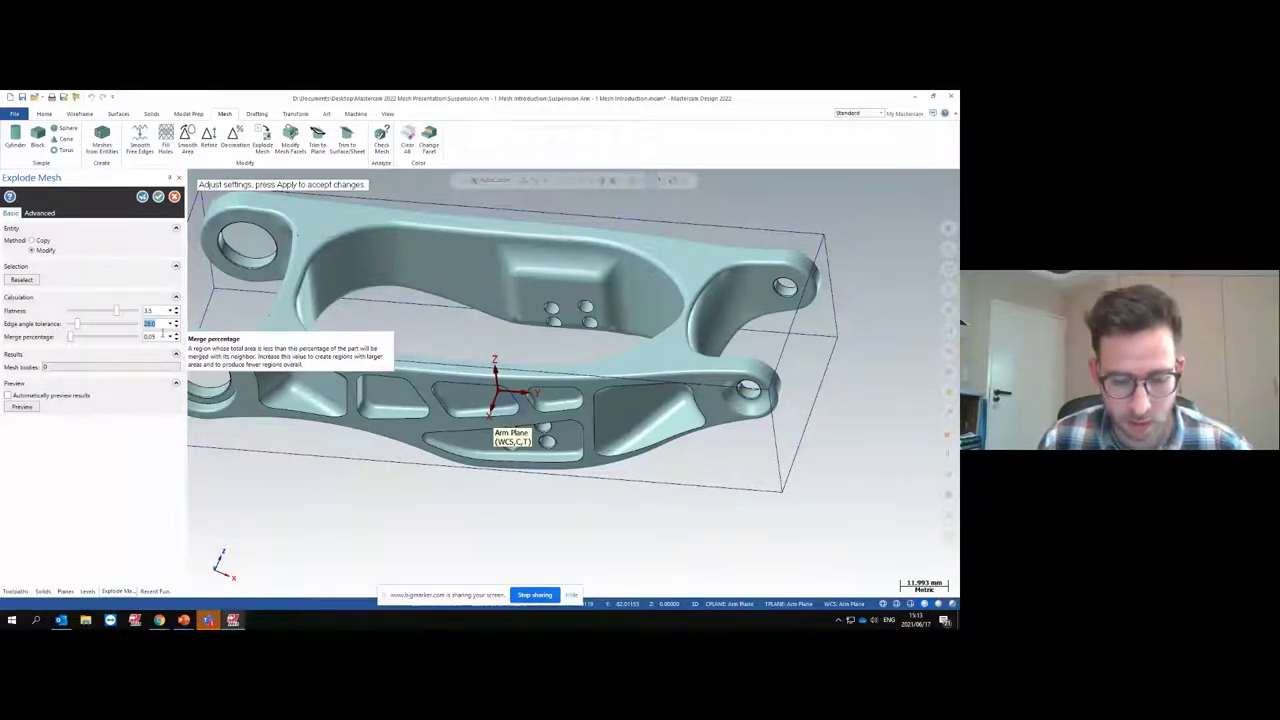
pyautogui.write('25')
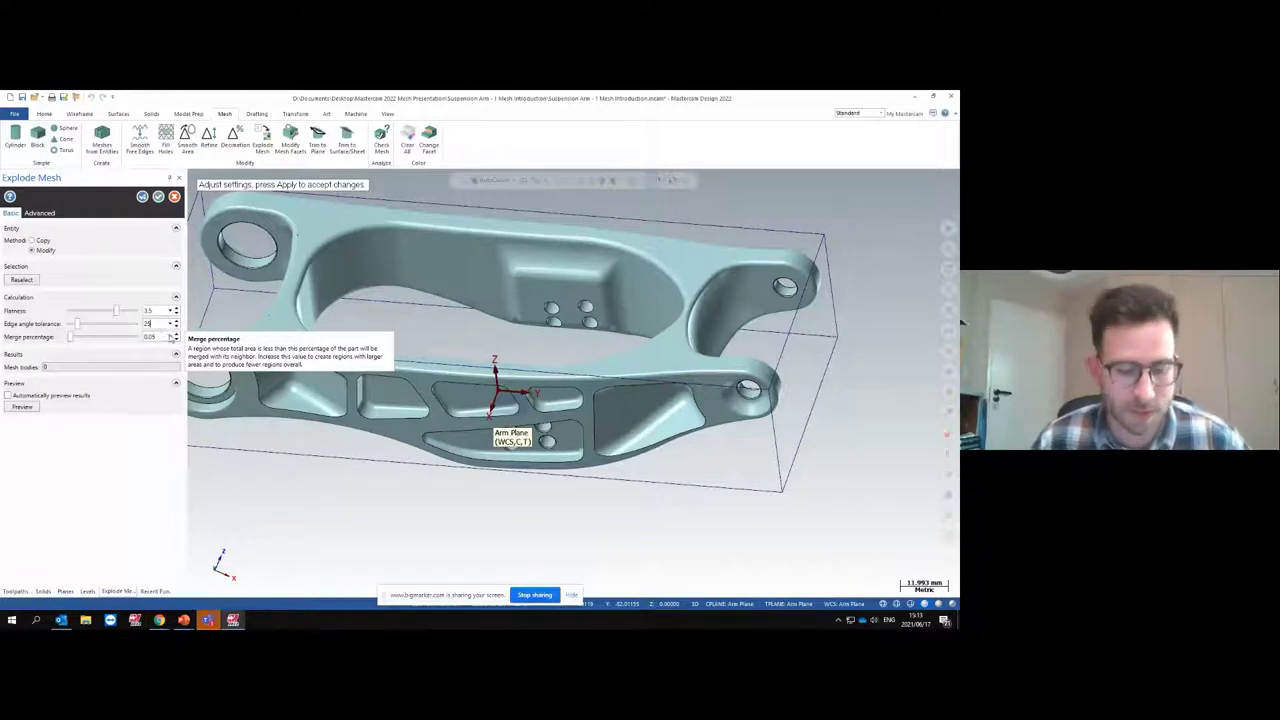
pyautogui.click(29, 409)
pyautogui.scroll(-2, 561, 527)
pyautogui.moveTo(561, 527); pyautogui.dragTo(488, 495, button='middle')
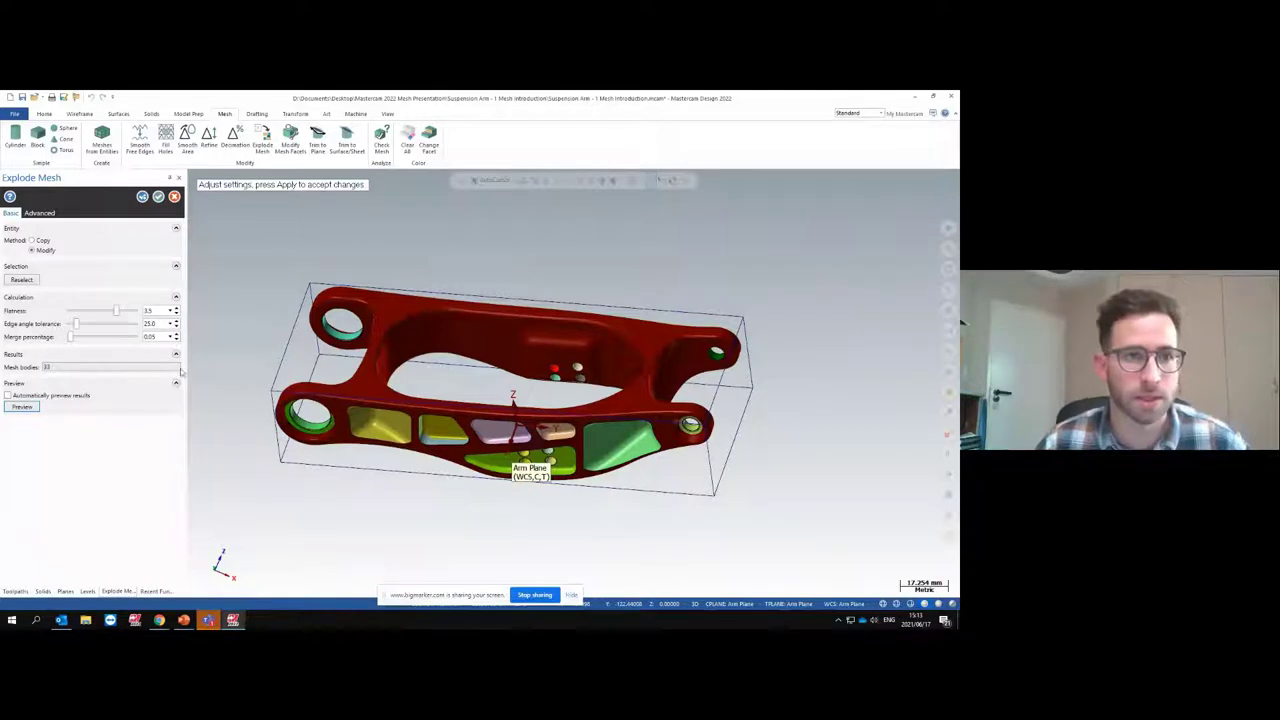
# Show the Planes list and switch the viewport to the Front (WCS) view
pyautogui.hotkey('alt', 'l')
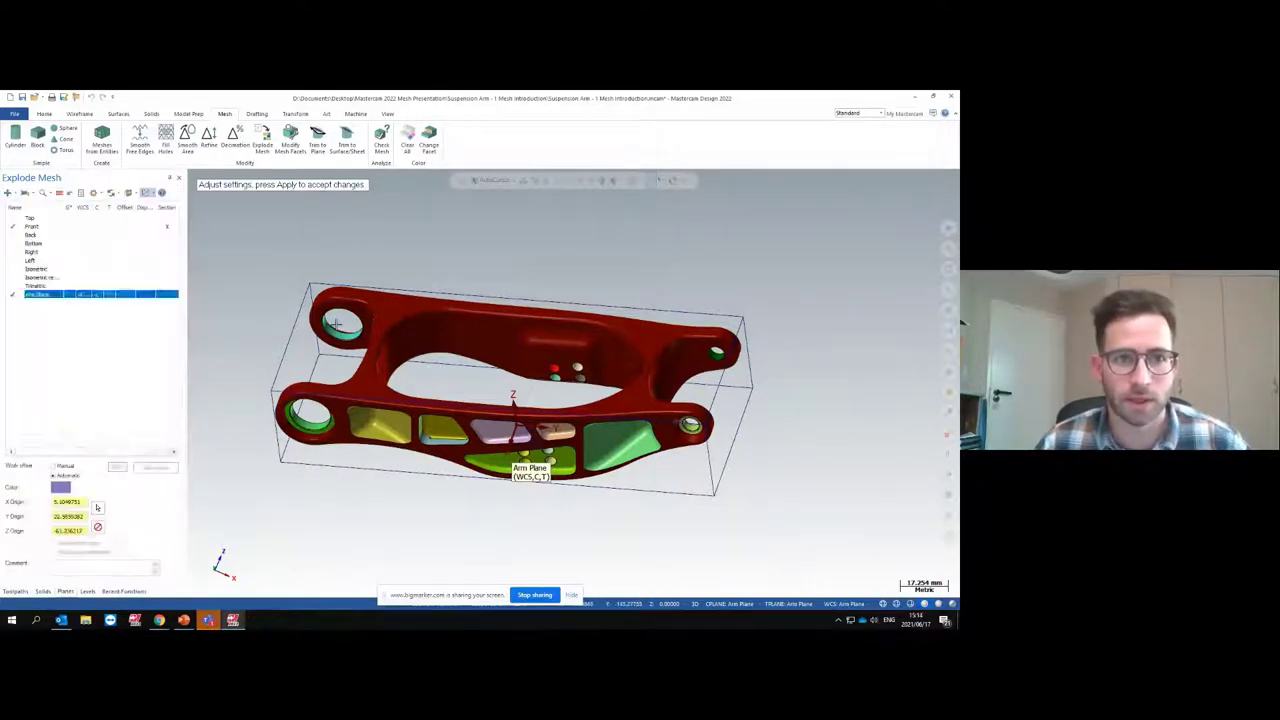
pyautogui.moveTo(336, 323); pyautogui.dragTo(415, 335, button='middle')
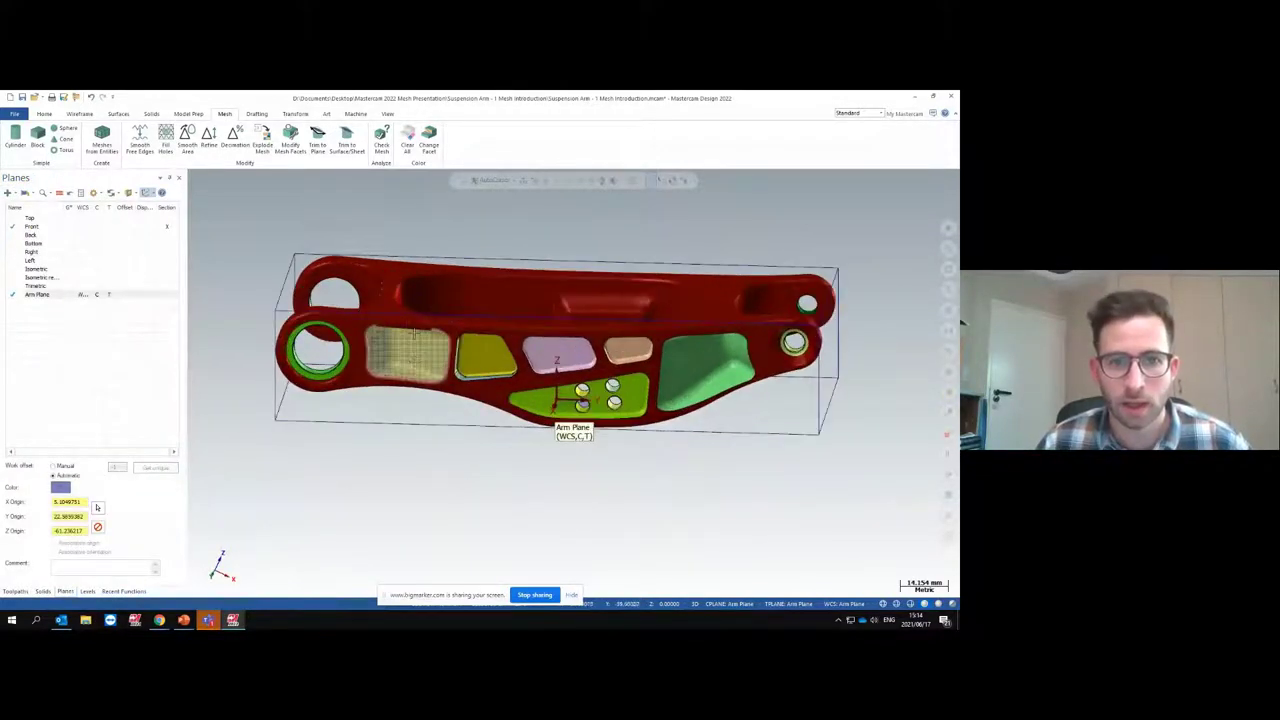
pyautogui.rightClick(289, 264)
pyautogui.click(318, 328)
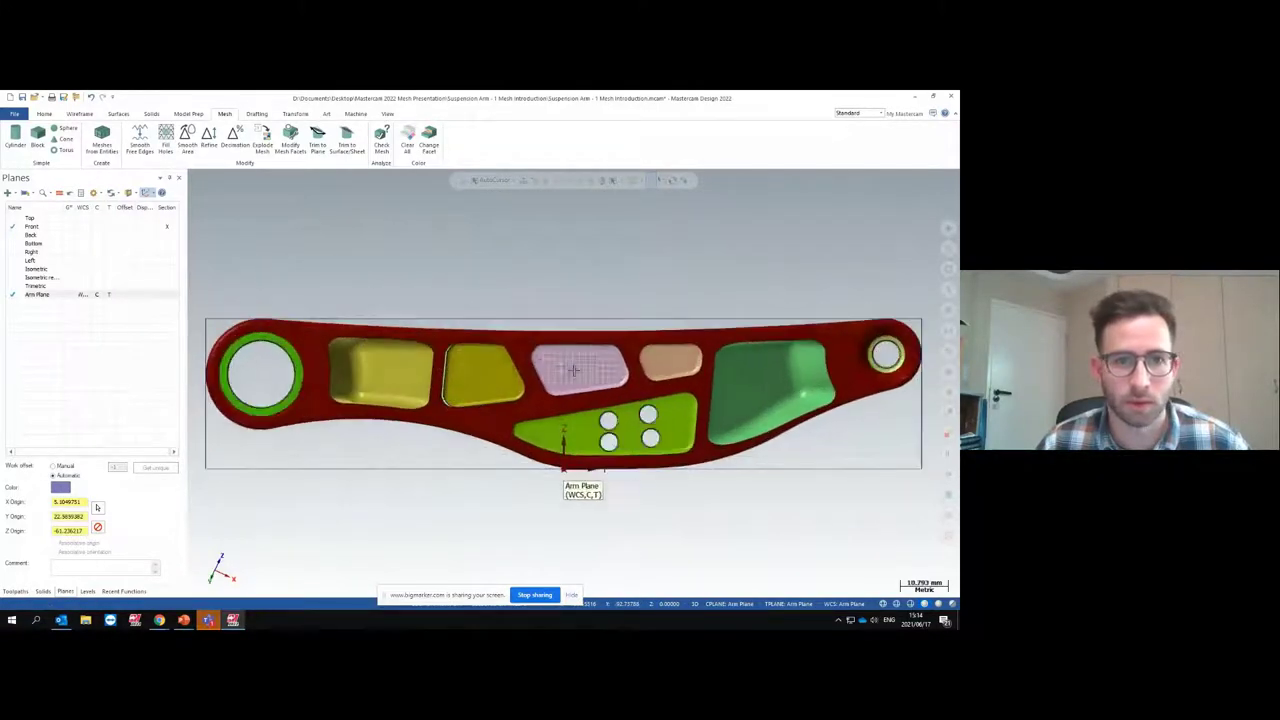
# Create a new plane named Plane at origin 0, 0, 0
pyautogui.click(11, 194)
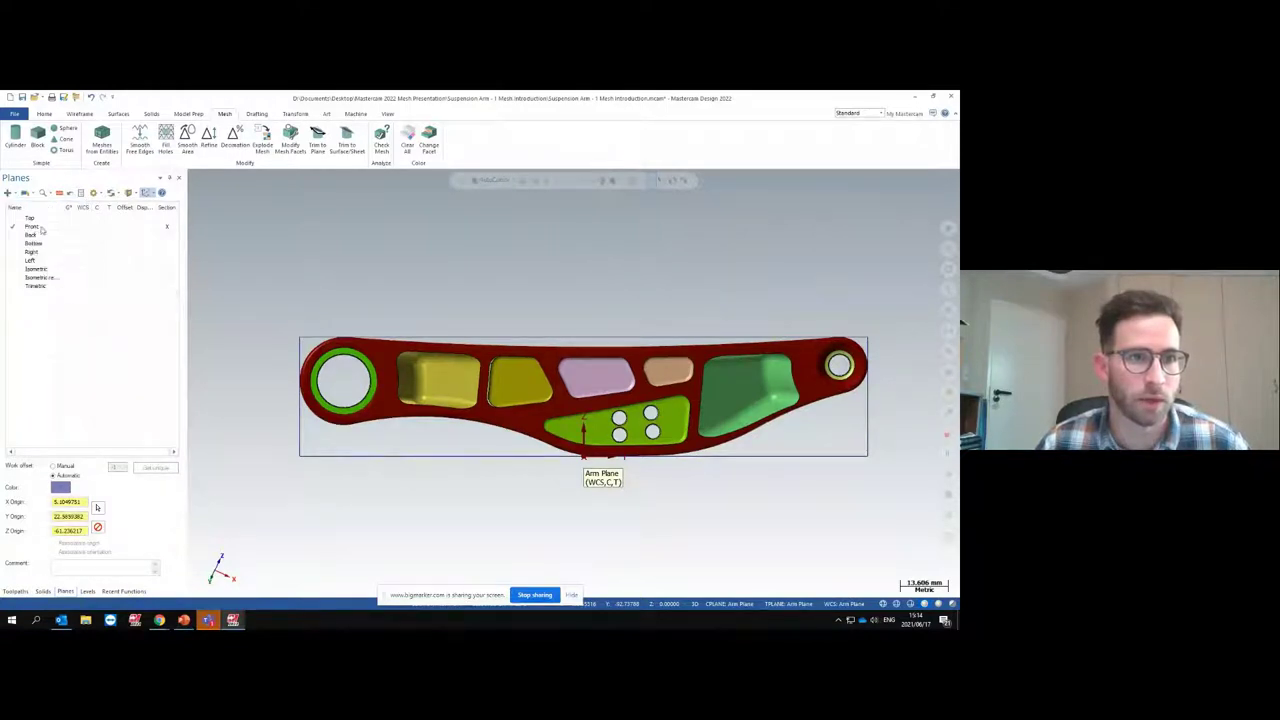
pyautogui.click(37, 231)
pyautogui.click(158, 197)
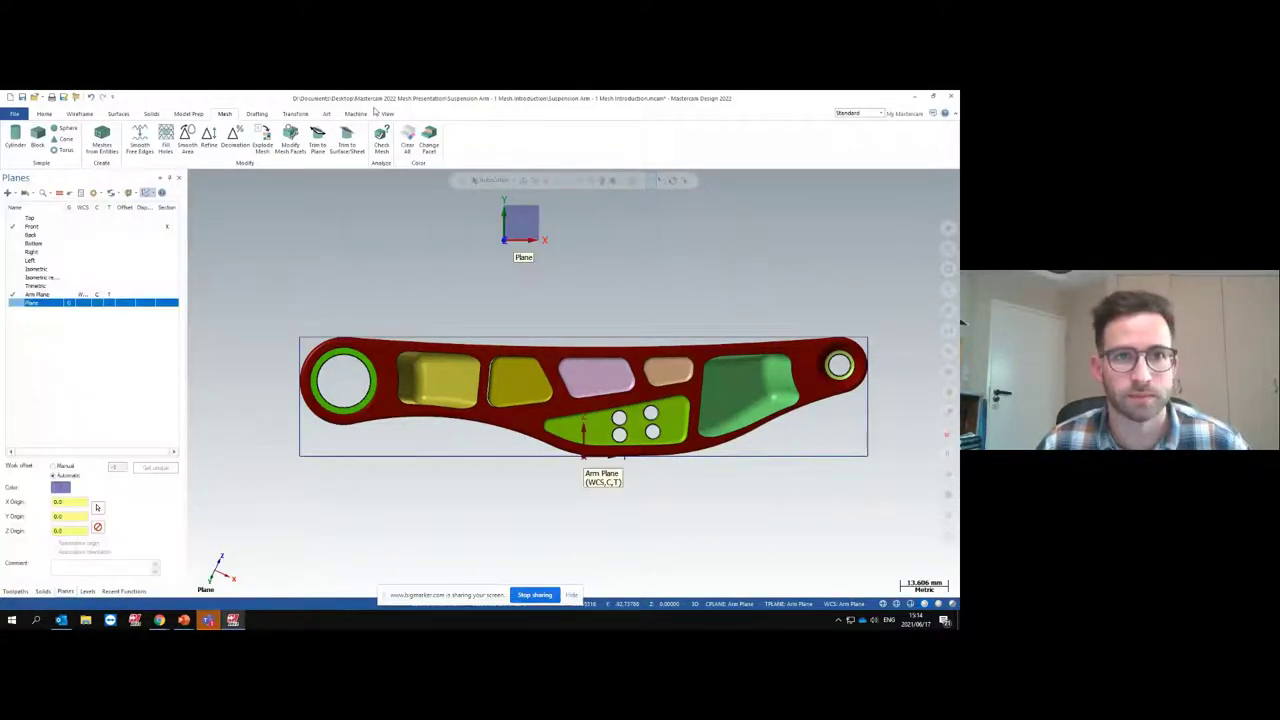
pyautogui.click(358, 114)
pyautogui.click(58, 140)
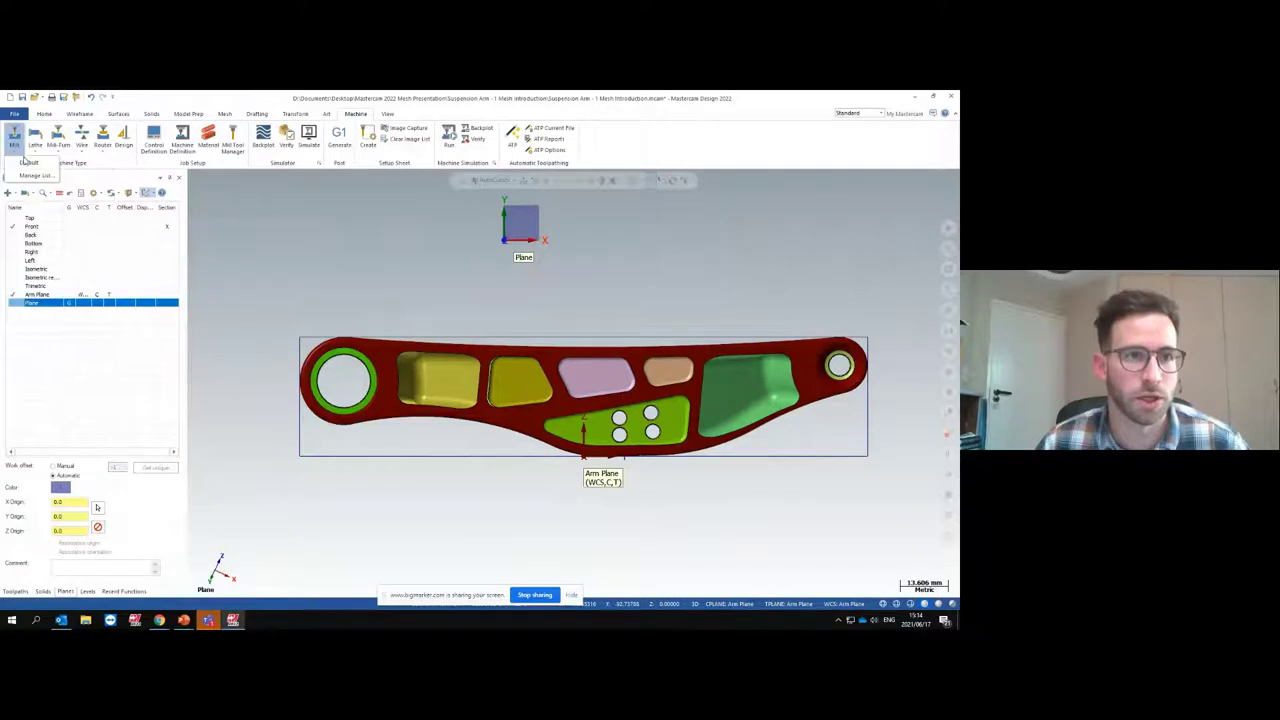
# Add a default mill machine and start a Scallop toolpath on the pocket face
pyautogui.click(30, 172)
pyautogui.click(313, 149)
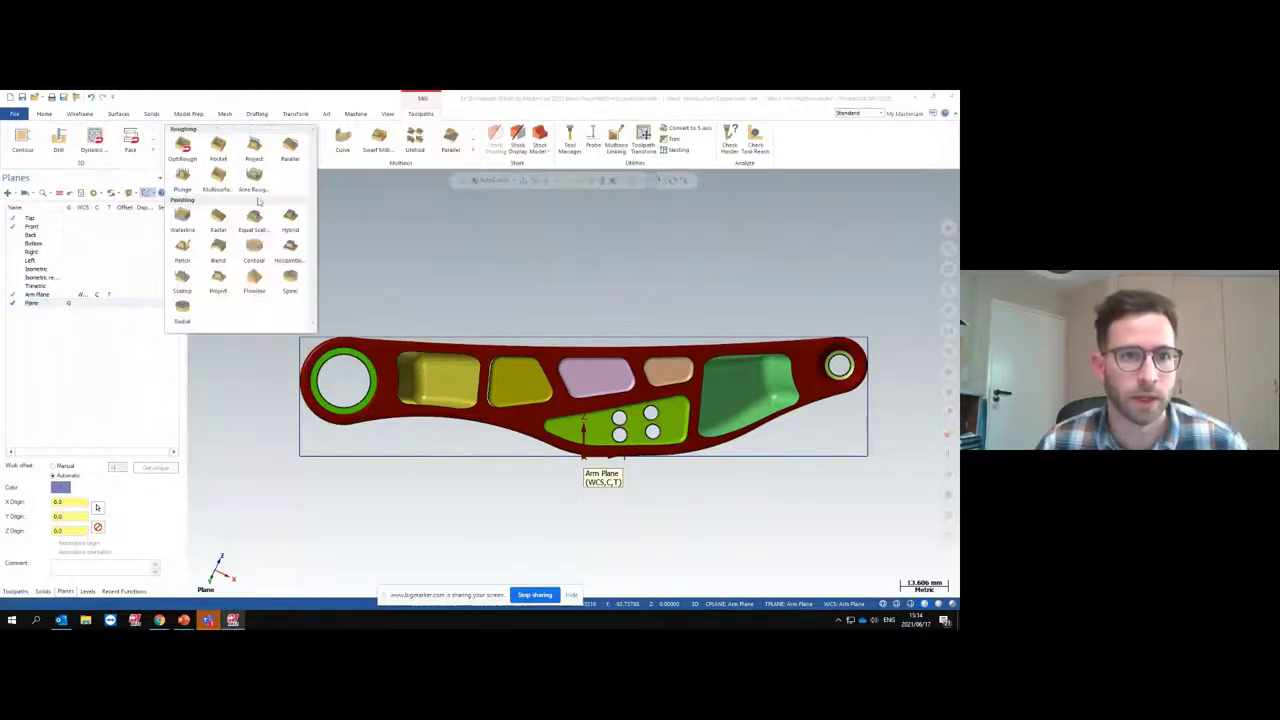
pyautogui.click(182, 280)
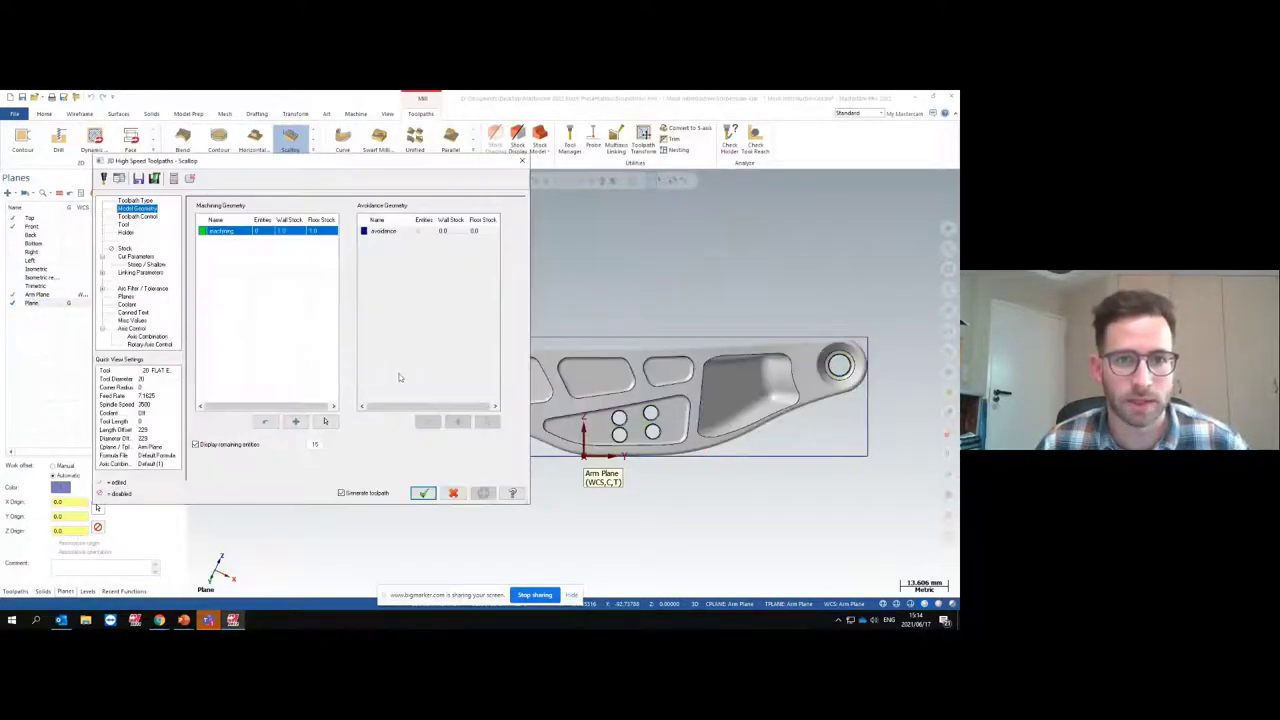
pyautogui.click(268, 421)
pyautogui.click(440, 376)
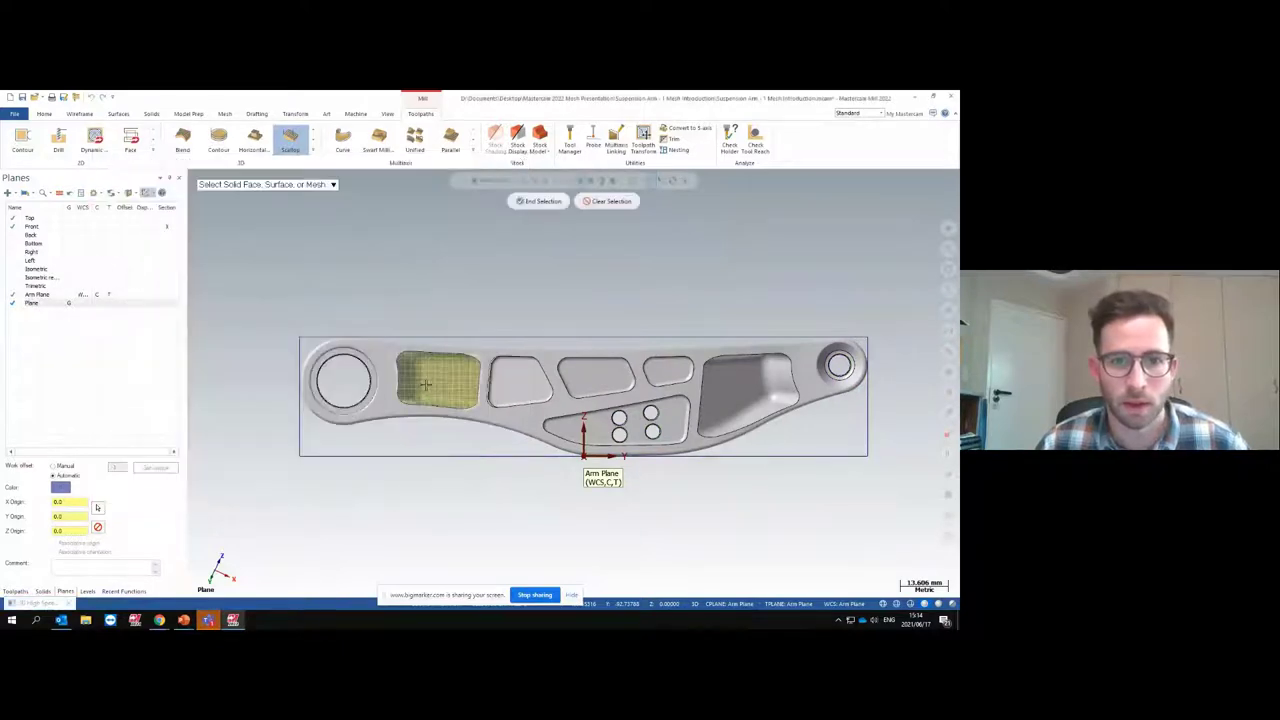
pyautogui.scroll(3, 440, 376)
pyautogui.click(554, 347)
pyautogui.click(538, 201)
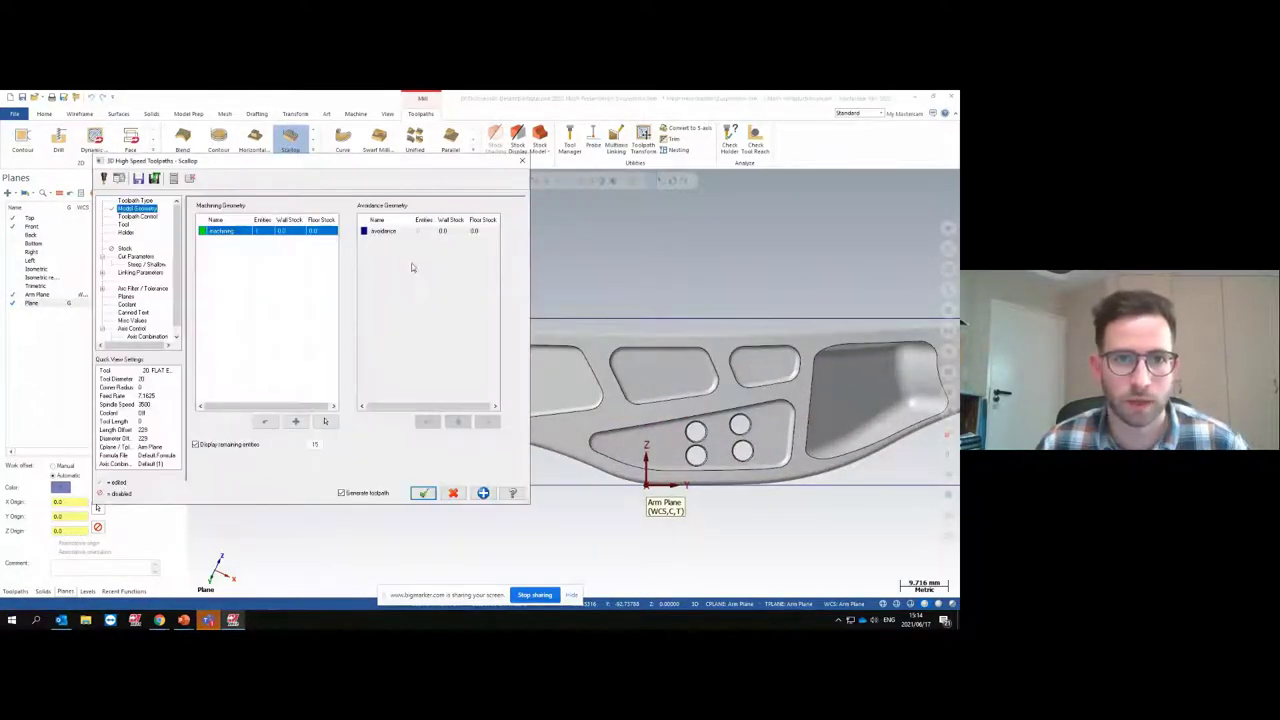
# Pick the 3 mm ball-nose end mill from the tool library via a diameter filter
pyautogui.click(125, 225)
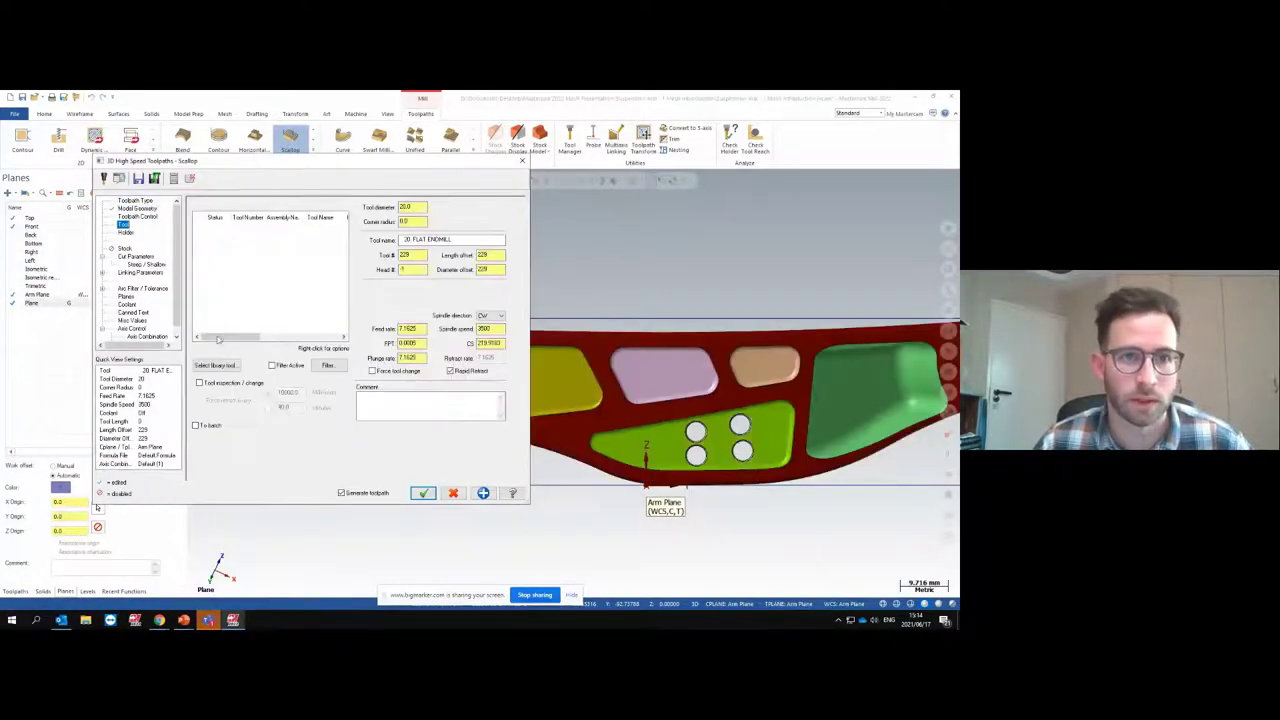
pyautogui.click(215, 365)
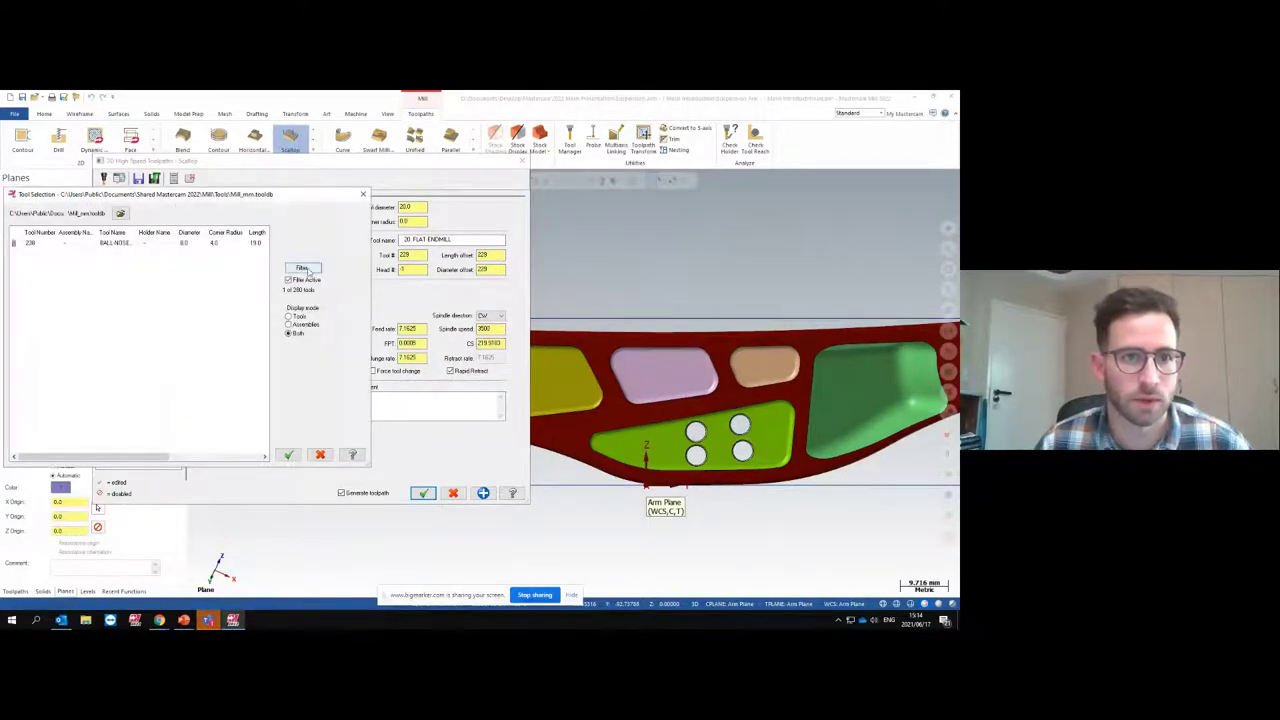
pyautogui.click(303, 269)
pyautogui.click(274, 227)
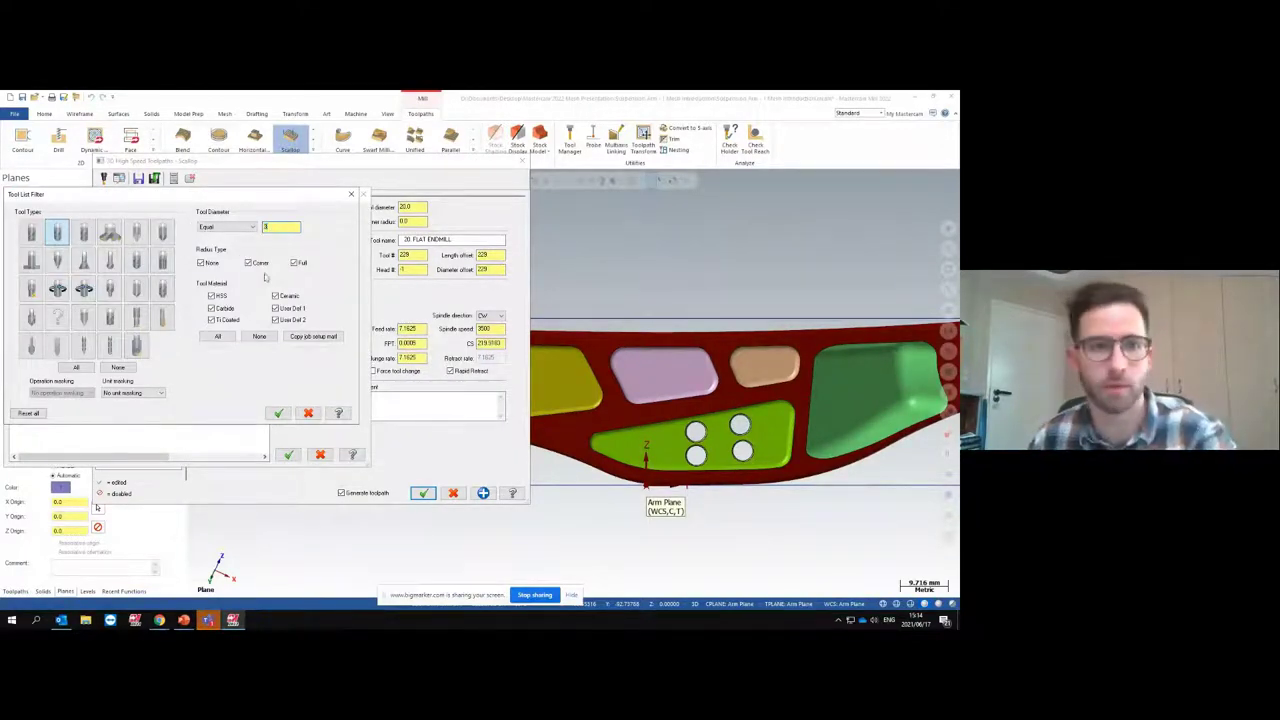
pyautogui.click(278, 412)
pyautogui.click(144, 243)
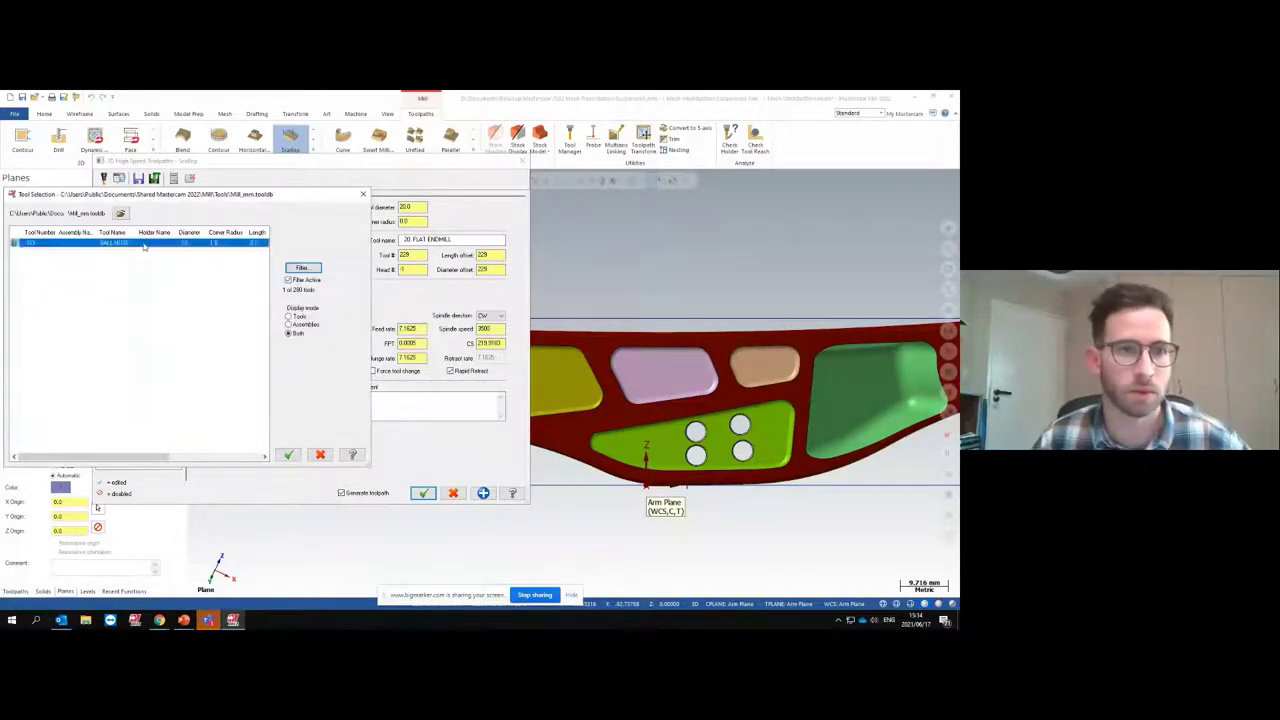
pyautogui.click(288, 455)
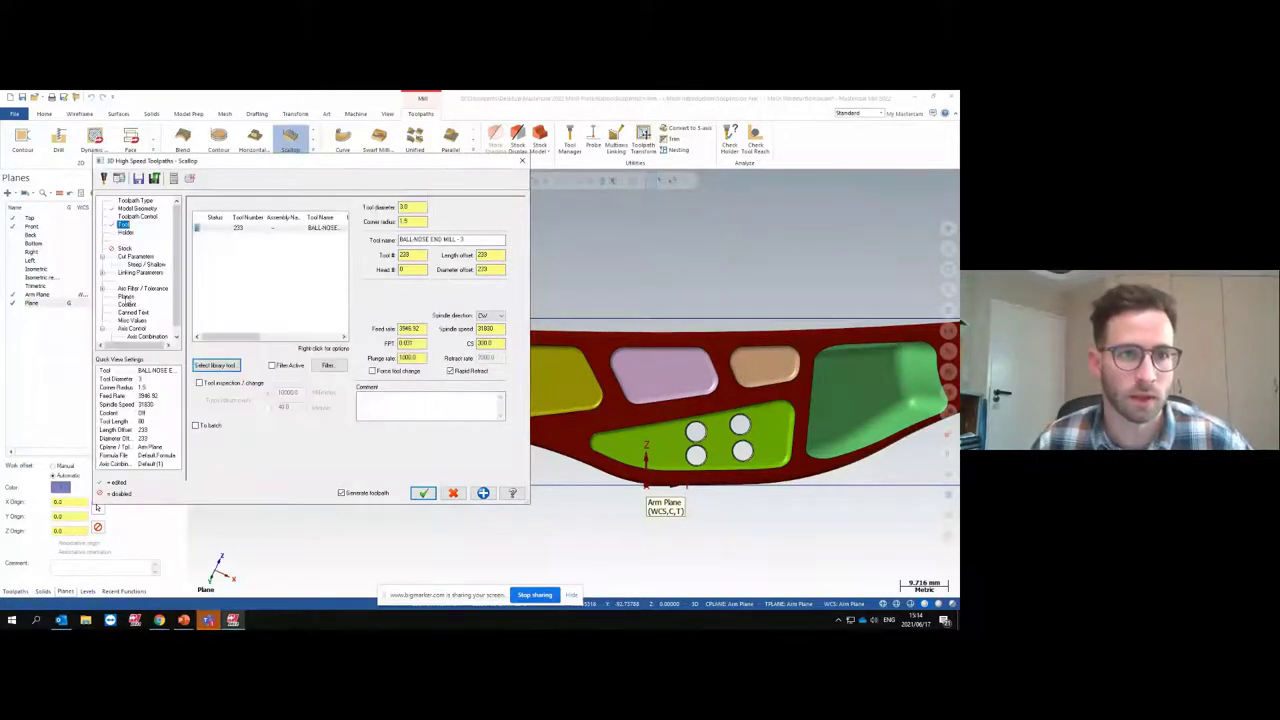
# Set Plane as the toolpath's tool plane and accept the Scallop toolpath
pyautogui.click(127, 297)
pyautogui.click(340, 347)
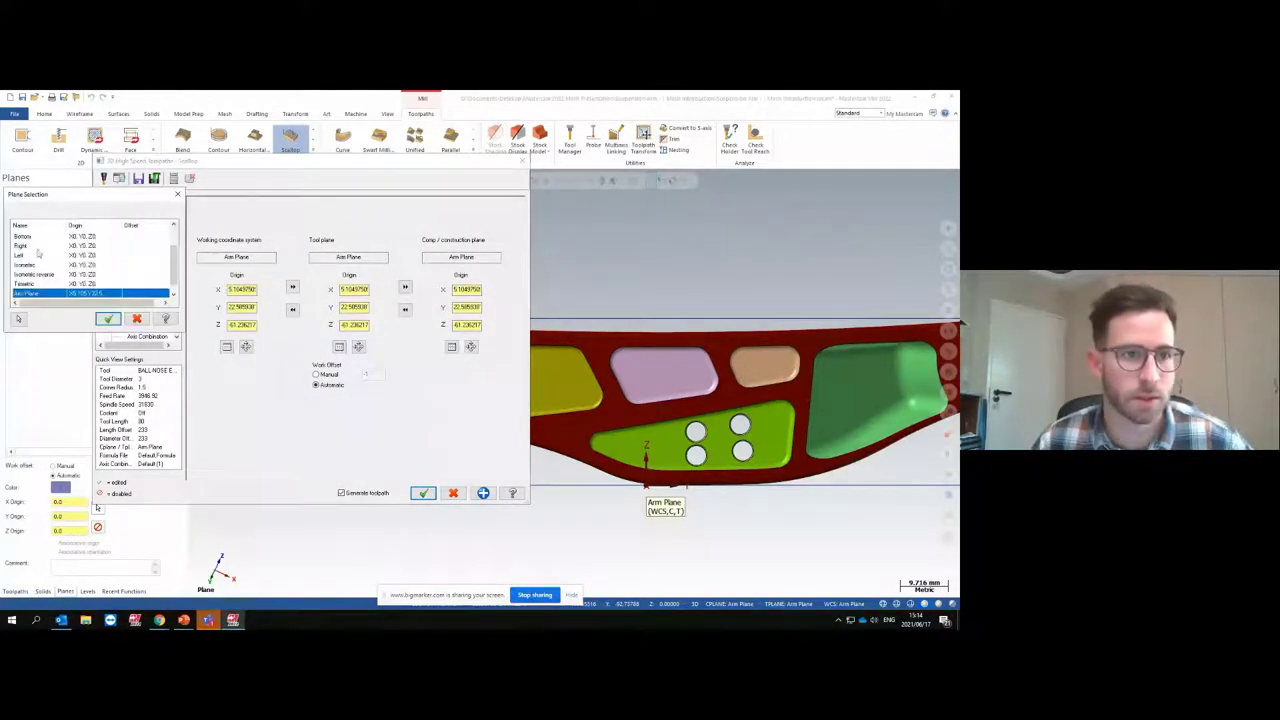
pyautogui.scroll(-1, 30, 268)
pyautogui.click(30, 293)
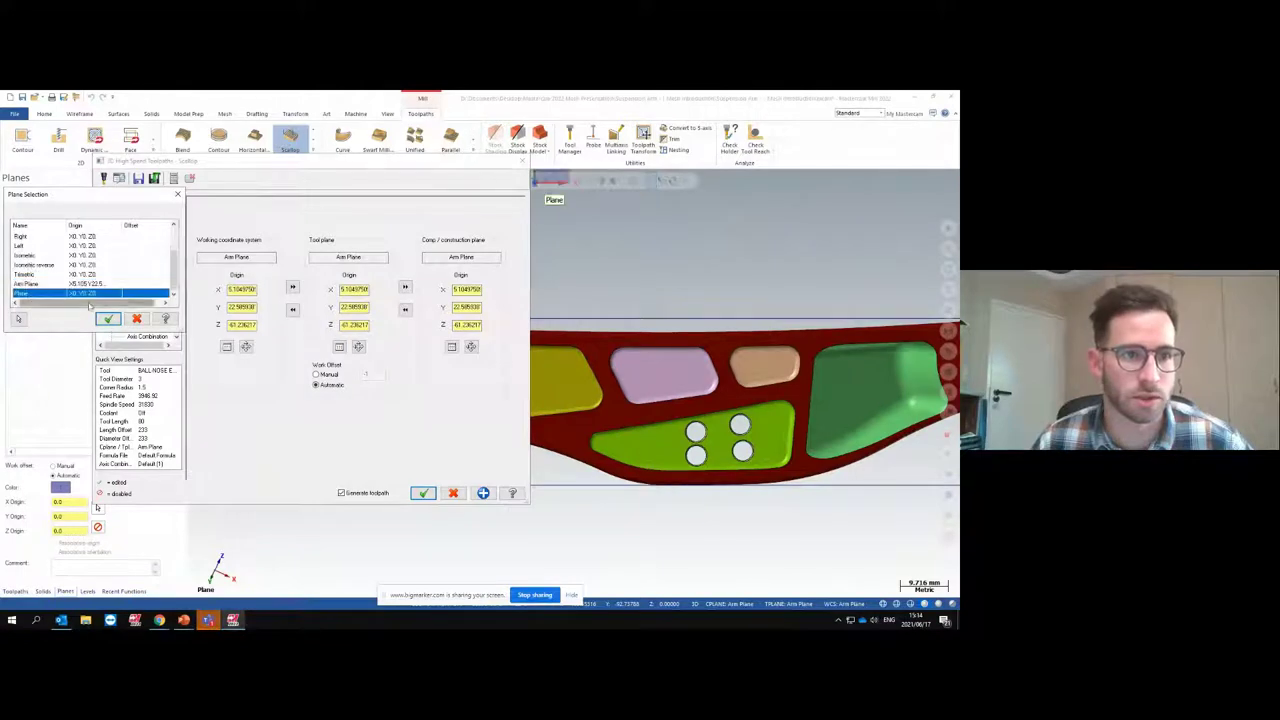
pyautogui.click(108, 318)
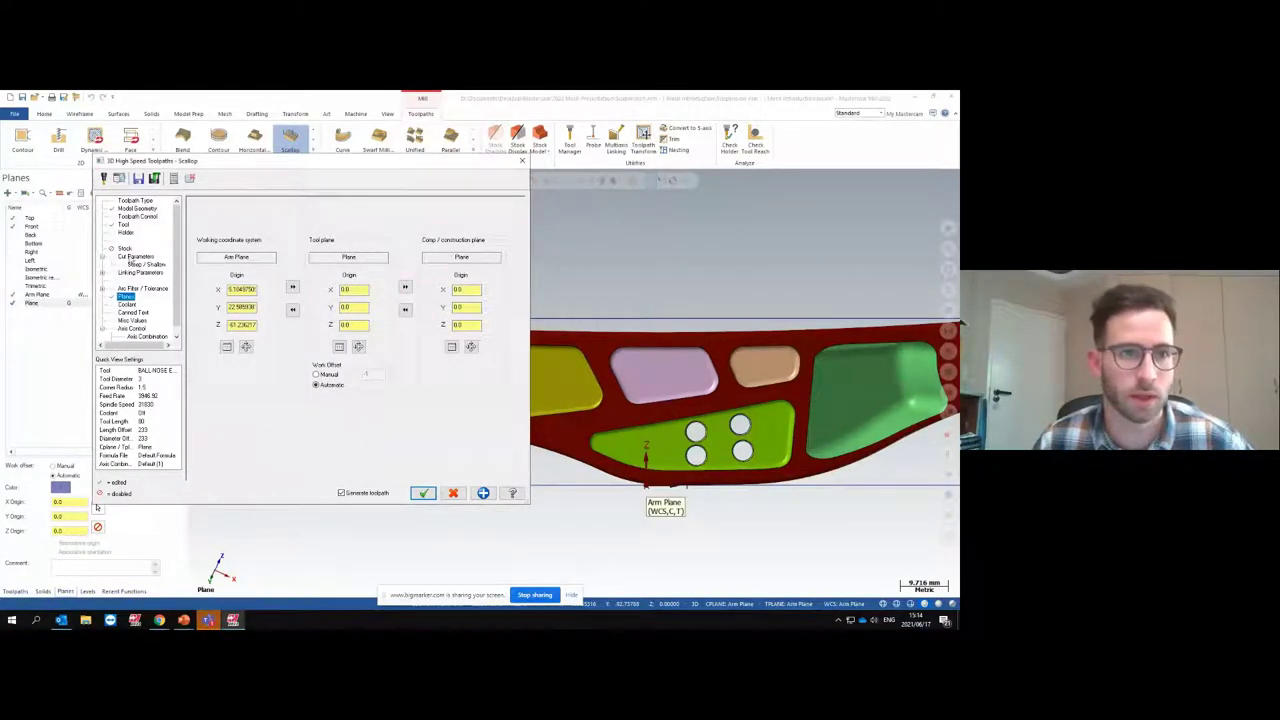
pyautogui.click(134, 257)
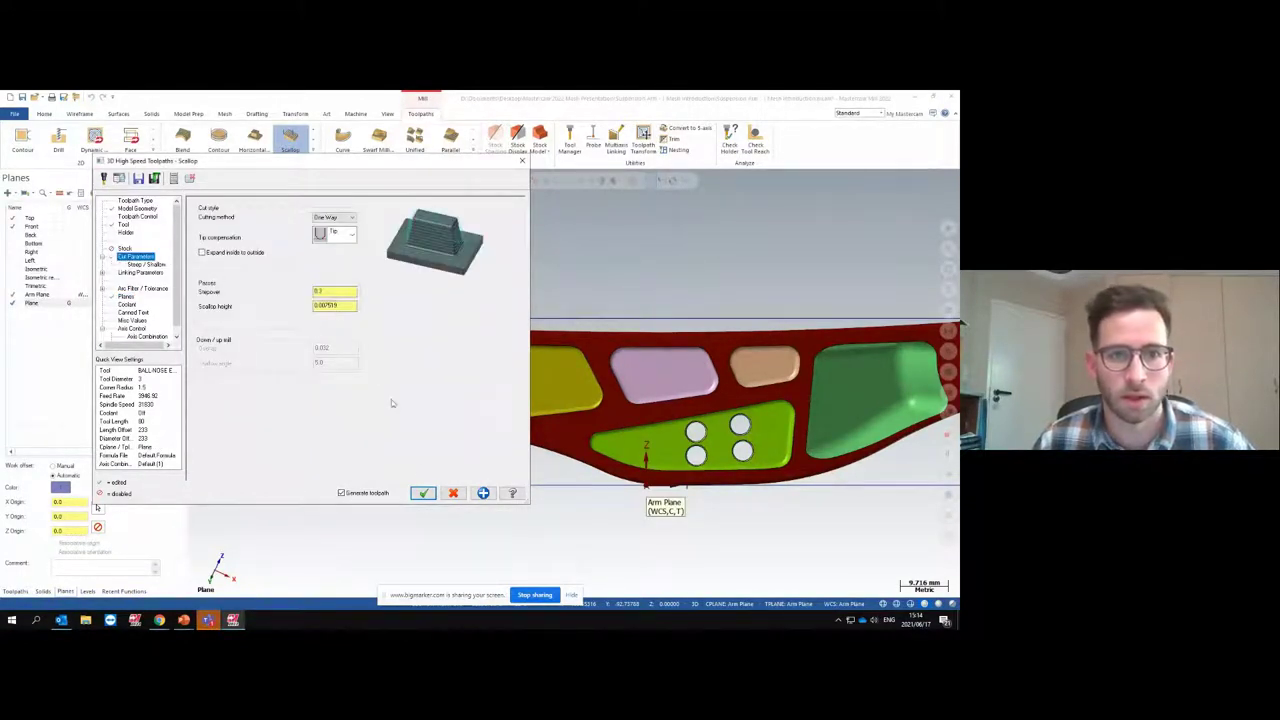
pyautogui.click(423, 492)
pyautogui.click(400, 352)
pyautogui.moveTo(400, 352); pyautogui.dragTo(124, 395, button='middle')
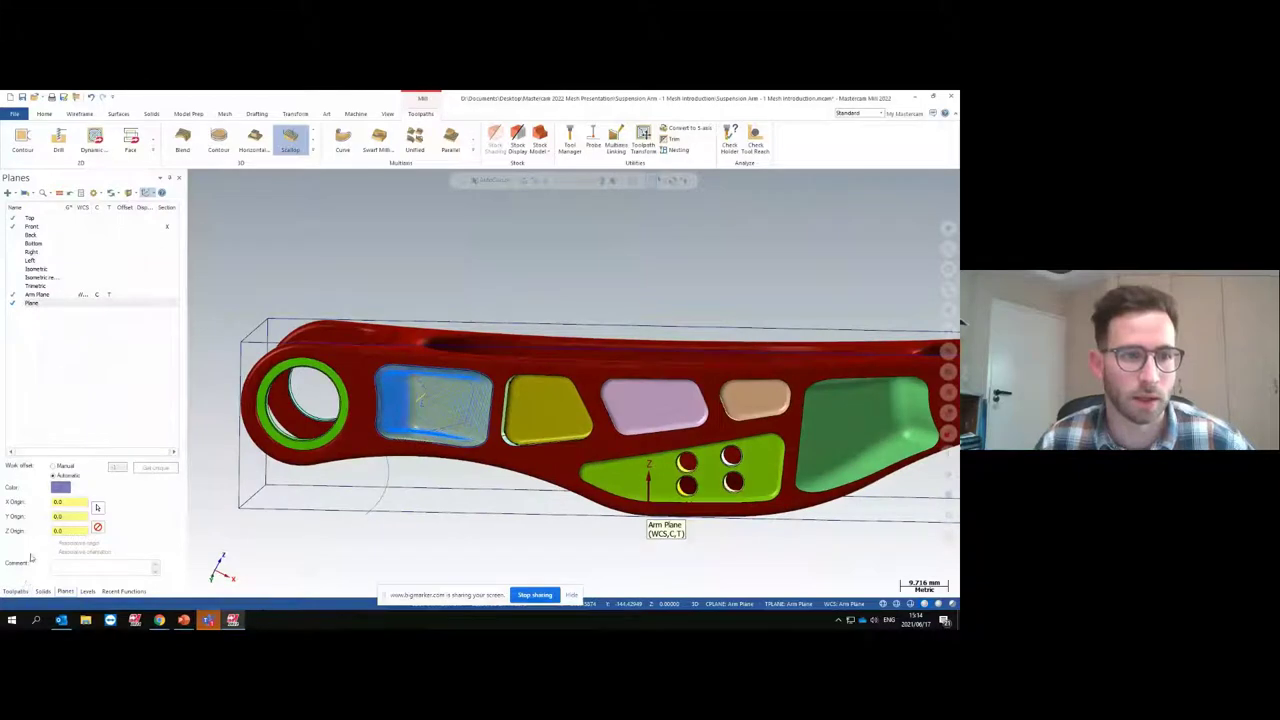
# Reopen the Scallop toolpath parameters, review Toolpath Control, and regenerate the toolpath
pyautogui.click(14, 591)
pyautogui.click(64, 250)
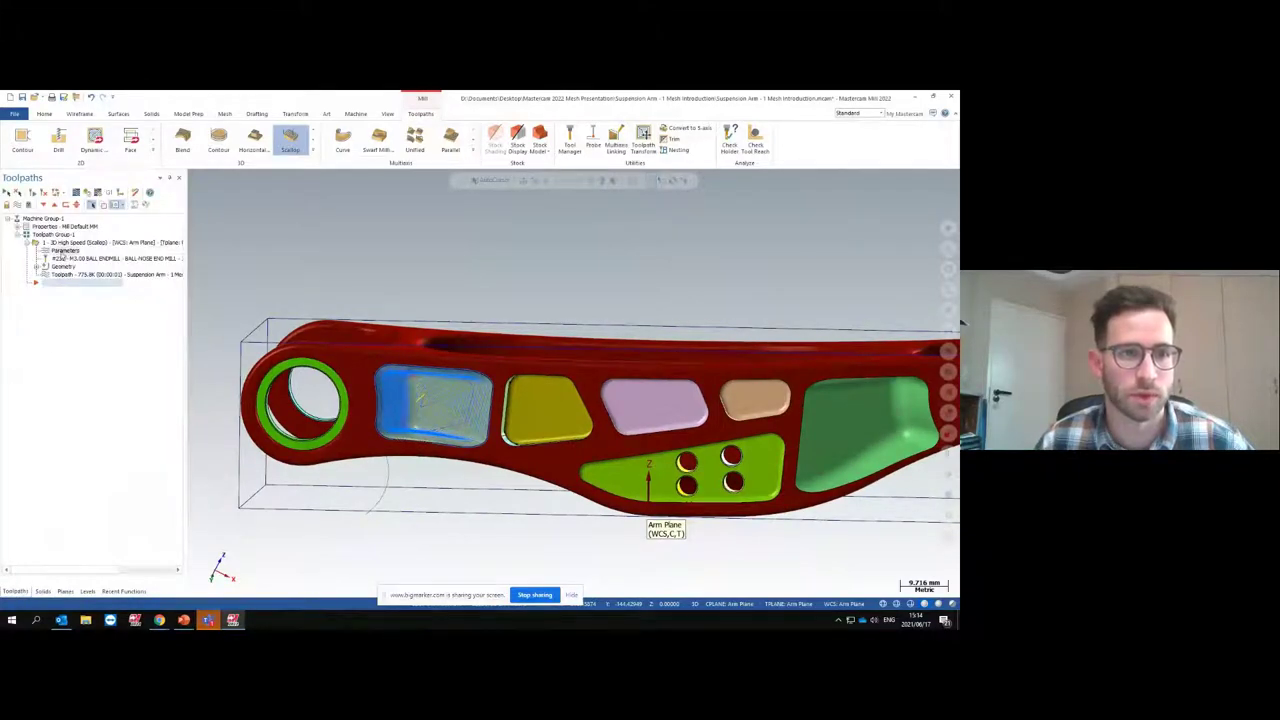
pyautogui.click(137, 217)
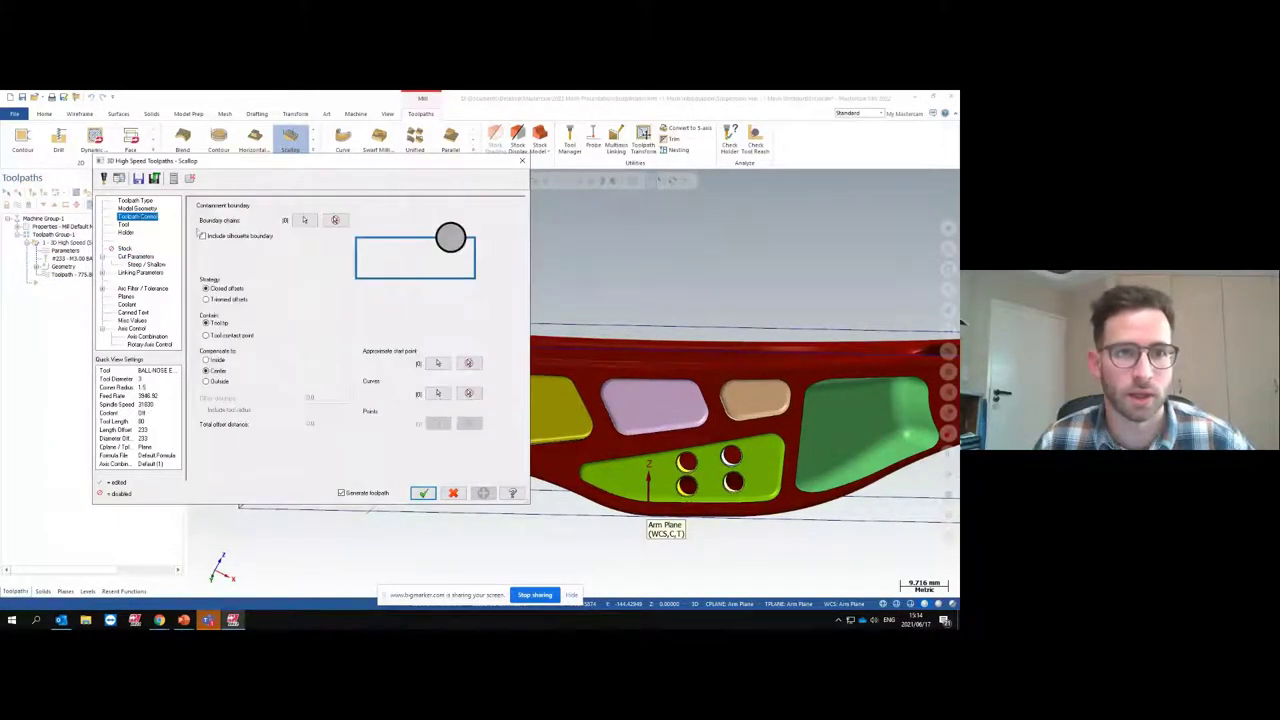
pyautogui.click(422, 493)
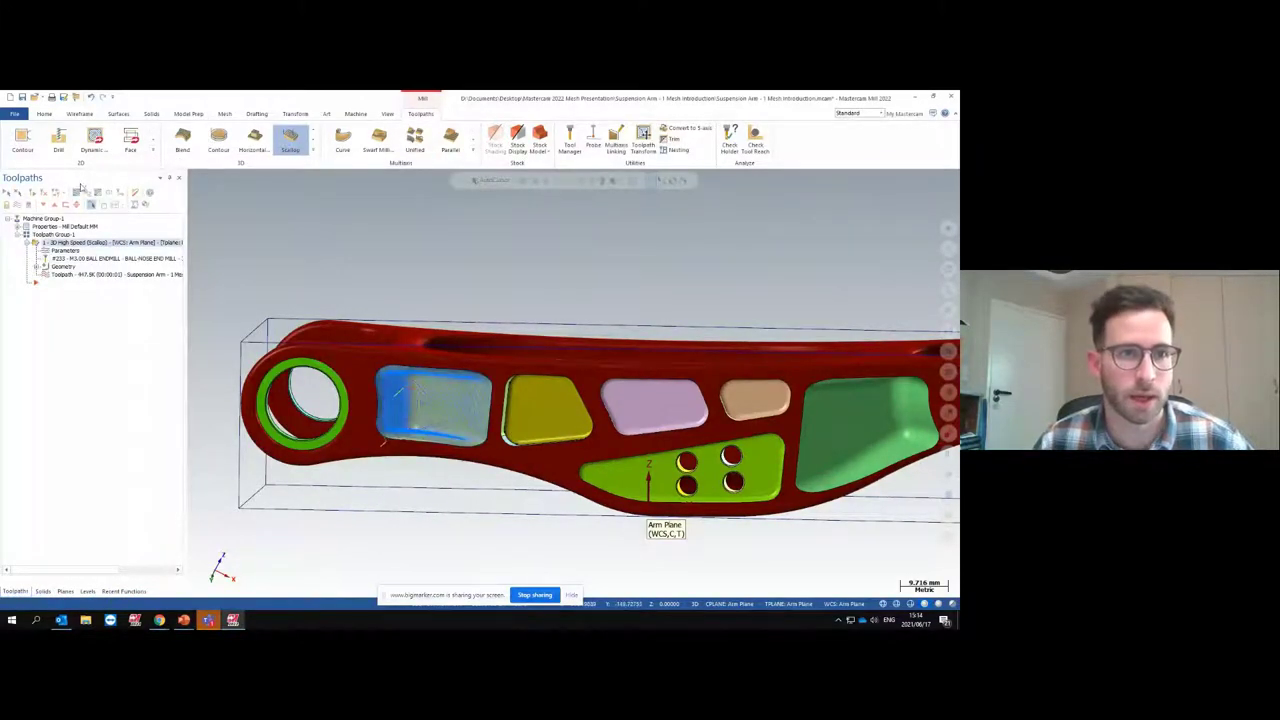
# Backplot the Scallop toolpath to check it, then close the playback
pyautogui.click(80, 192)
pyautogui.click(195, 177)
pyautogui.moveTo(430, 330); pyautogui.dragTo(430, 376, button='middle')
pyautogui.scroll(2, 430, 376)
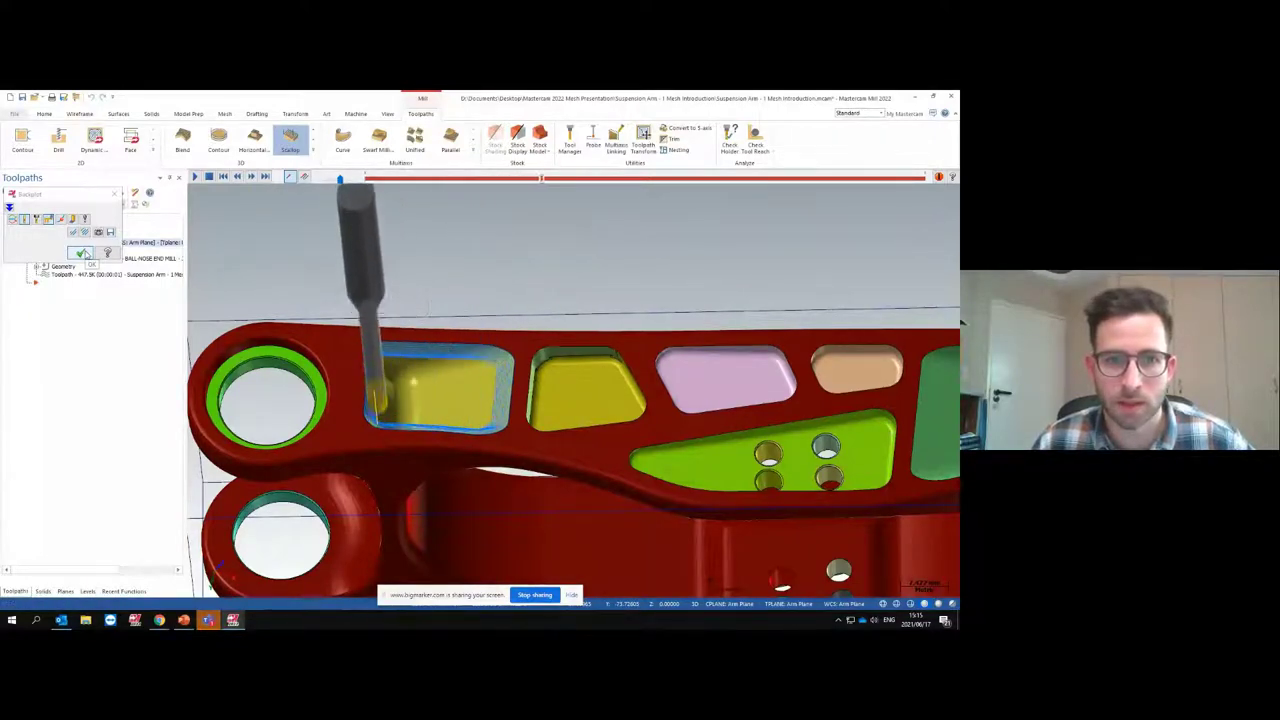
pyautogui.click(82, 254)
pyautogui.moveTo(457, 334); pyautogui.dragTo(476, 366, button='middle')
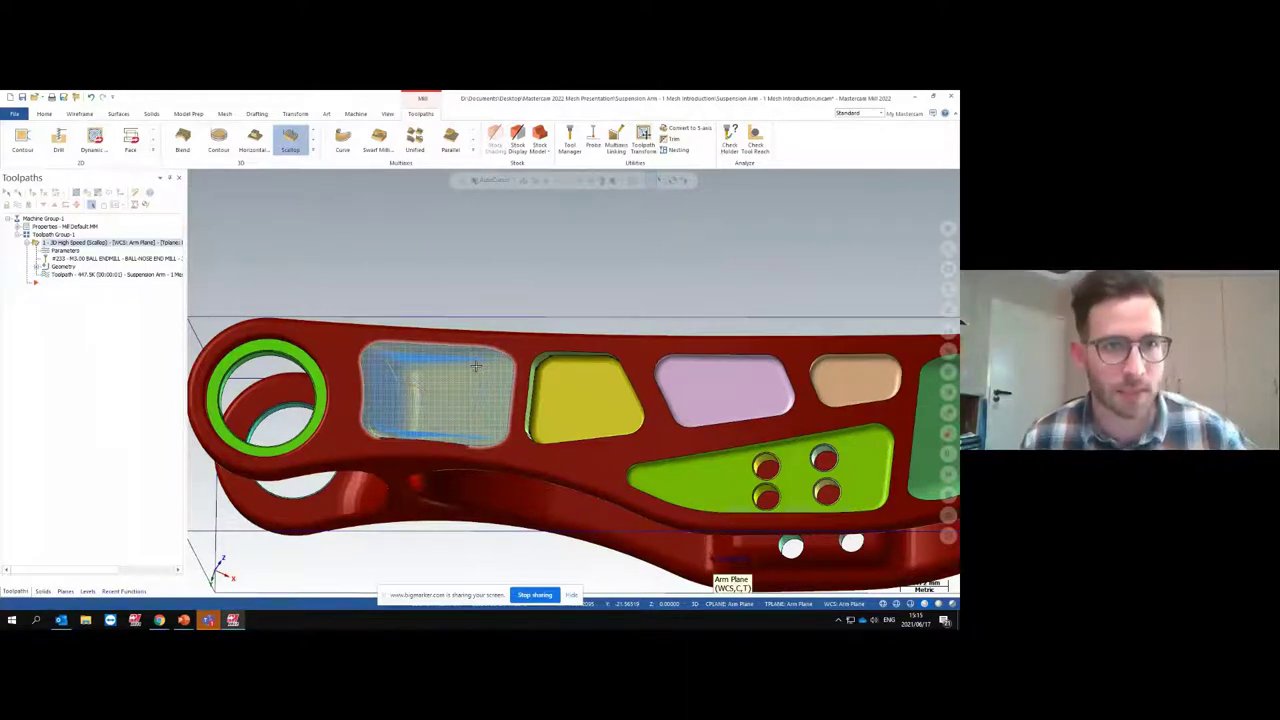
pyautogui.click(16, 114)
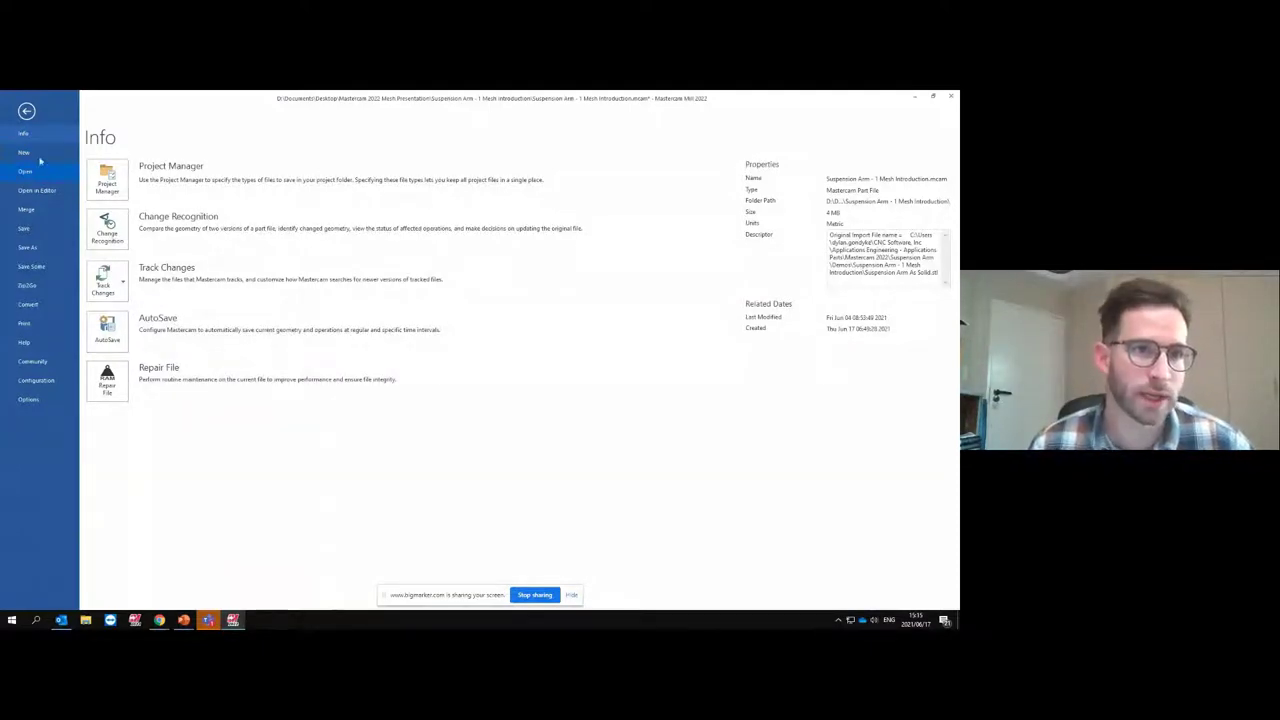
# Open Suspension Arm - 3 Mesh Editing.mcam from the recent files, dismissing the save prompt
pyautogui.click(39, 174)
pyautogui.click(484, 203)
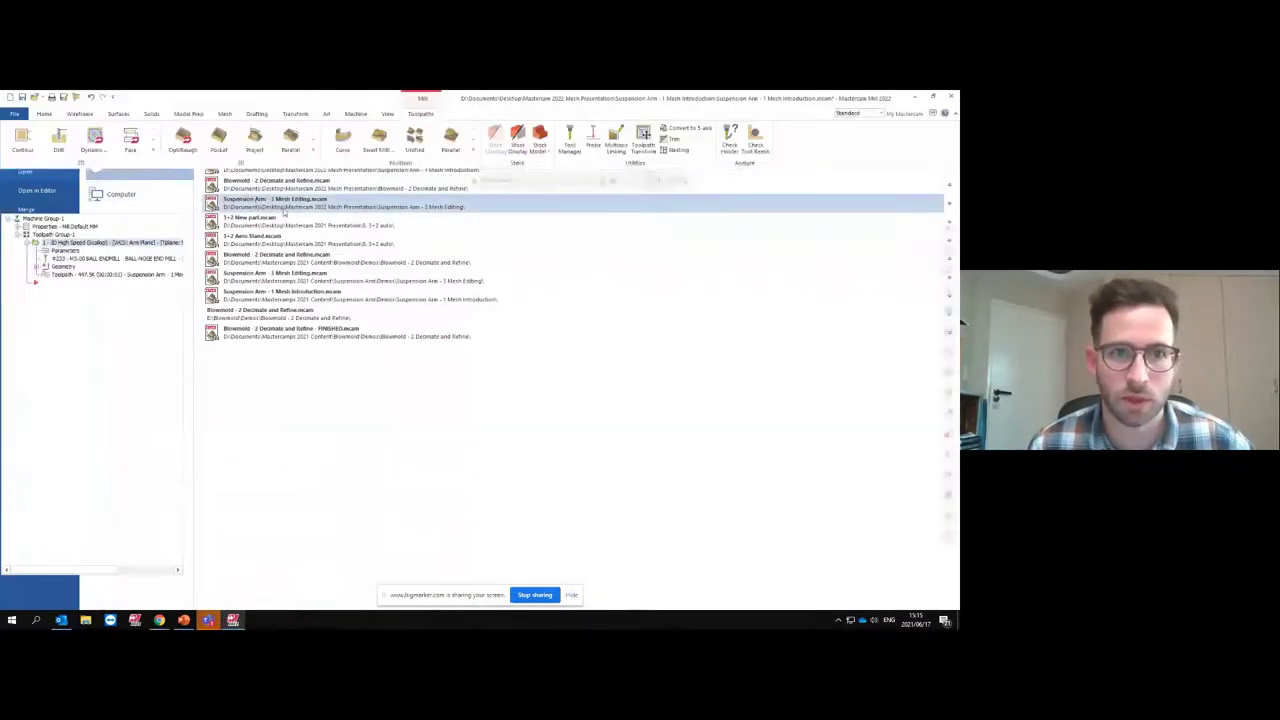
pyautogui.click(508, 373)
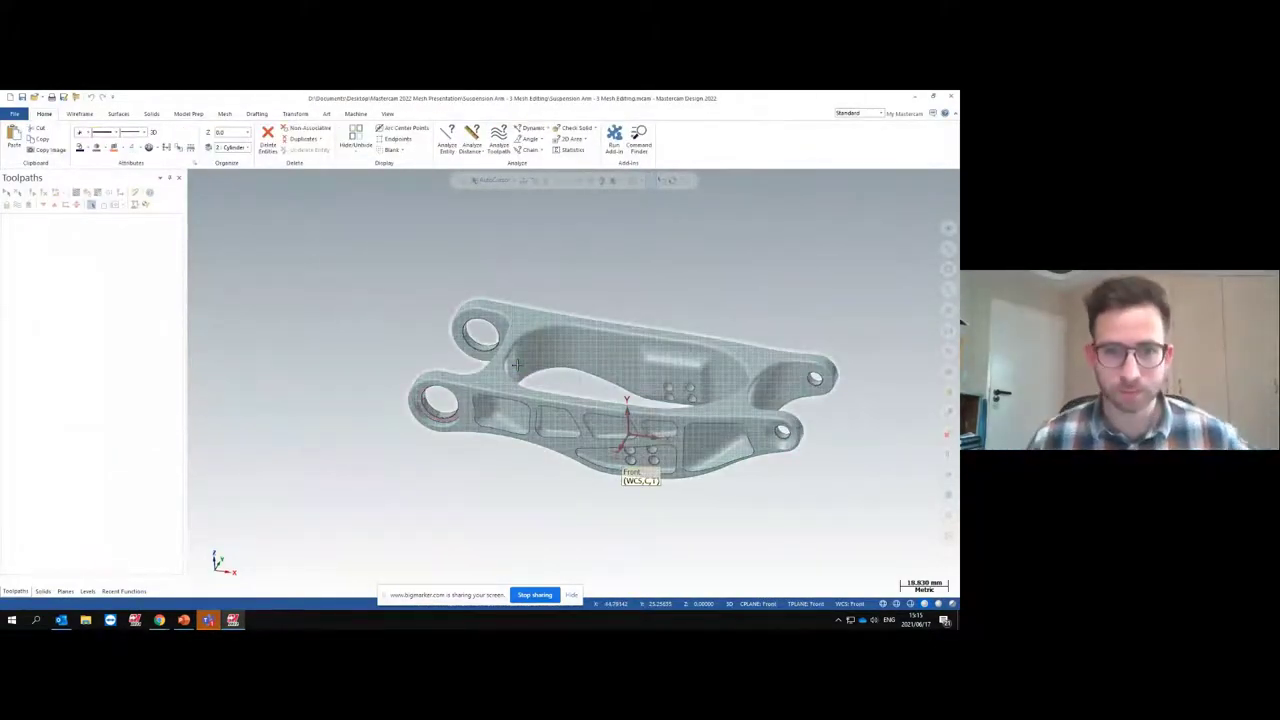
pyautogui.scroll(3, 400, 417)
pyautogui.moveTo(400, 417)
pyautogui.mouseDown(button='middle')
pyautogui.moveTo(374, 460)
pyautogui.moveTo(404, 443)
pyautogui.mouseUp(button='middle')
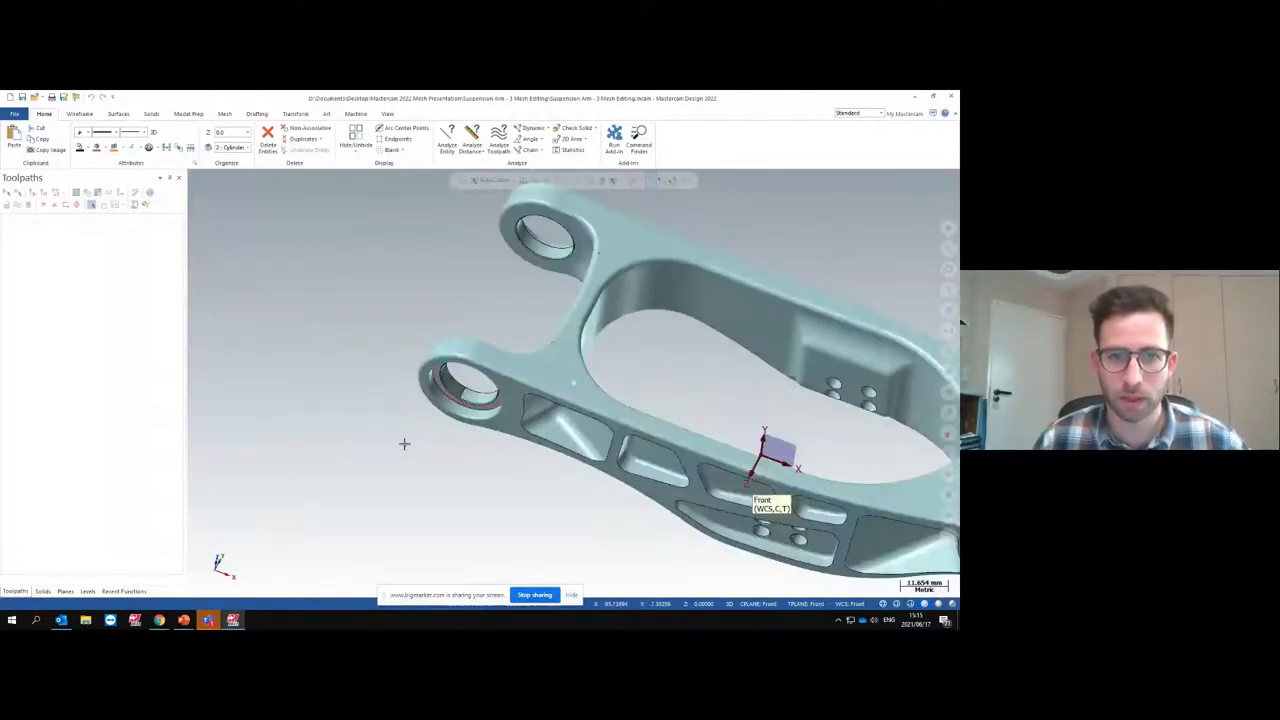
pyautogui.scroll(3, 404, 443)
pyautogui.scroll(2, 449, 386)
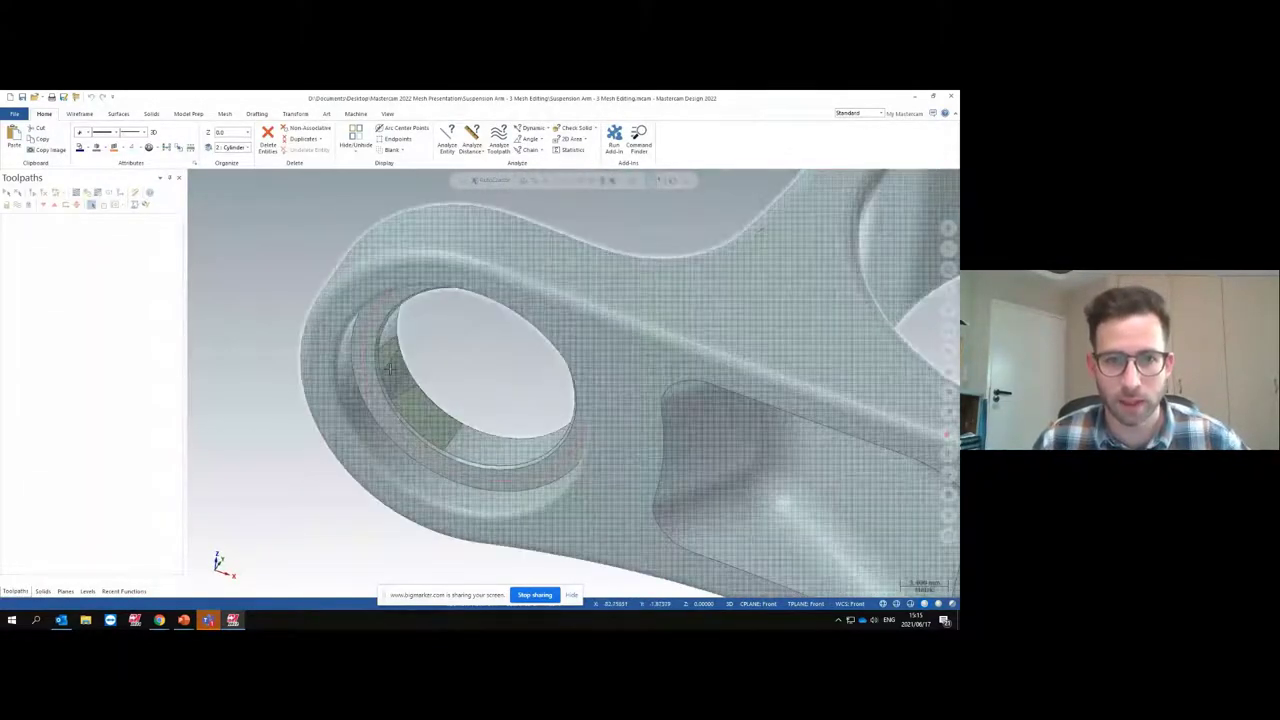
pyautogui.moveTo(427, 405); pyautogui.dragTo(452, 380, button='middle')
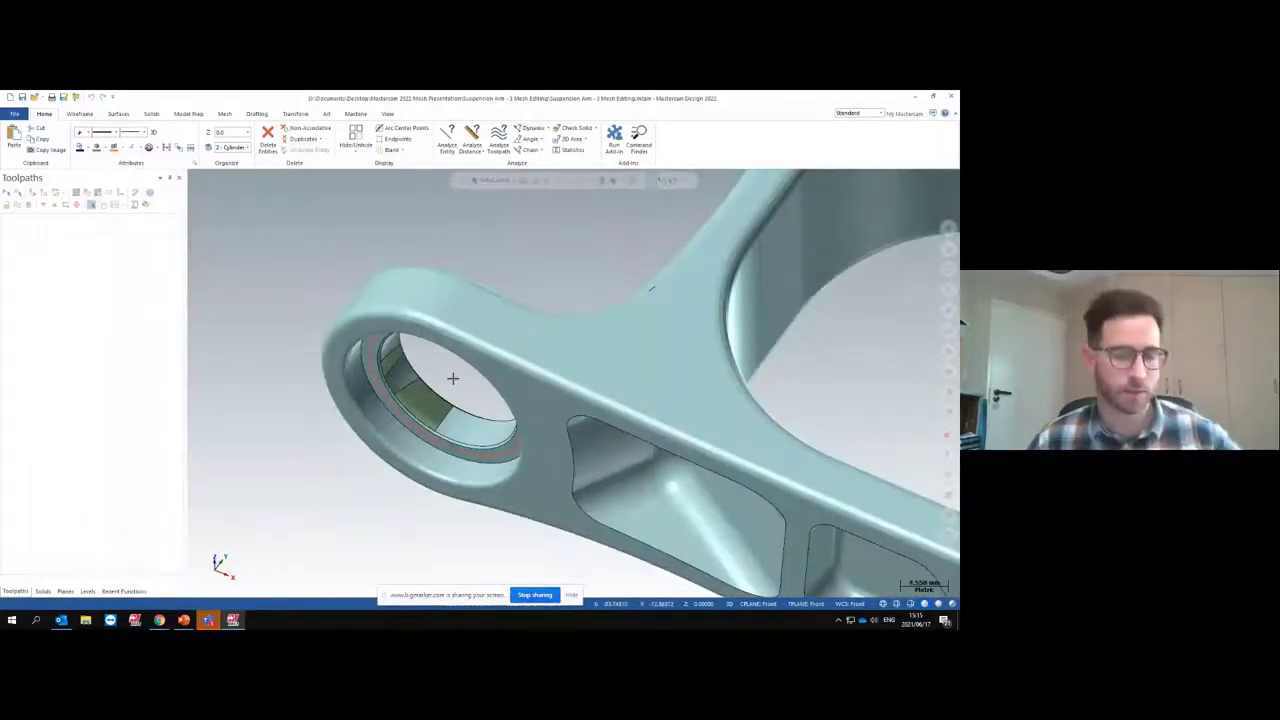
pyautogui.moveTo(453, 378); pyautogui.dragTo(459, 360, button='middle')
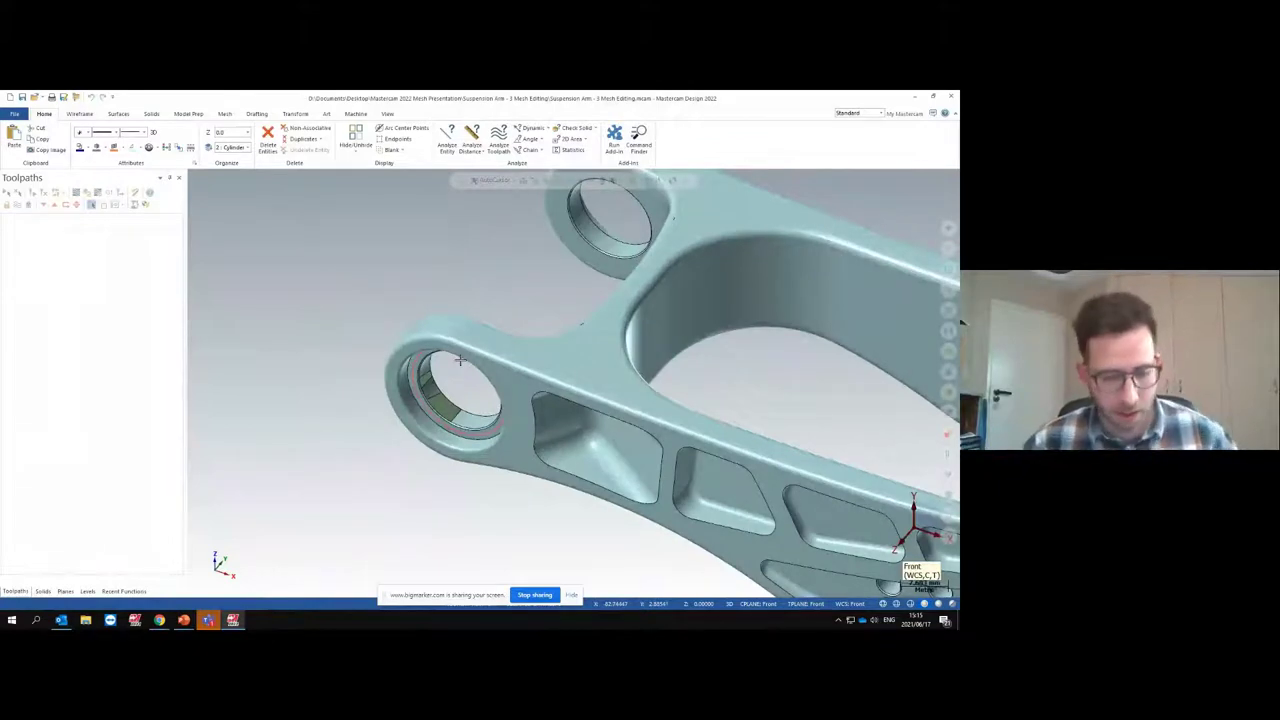
pyautogui.scroll(-3, 459, 360)
pyautogui.moveTo(459, 360); pyautogui.dragTo(412, 360, button='middle')
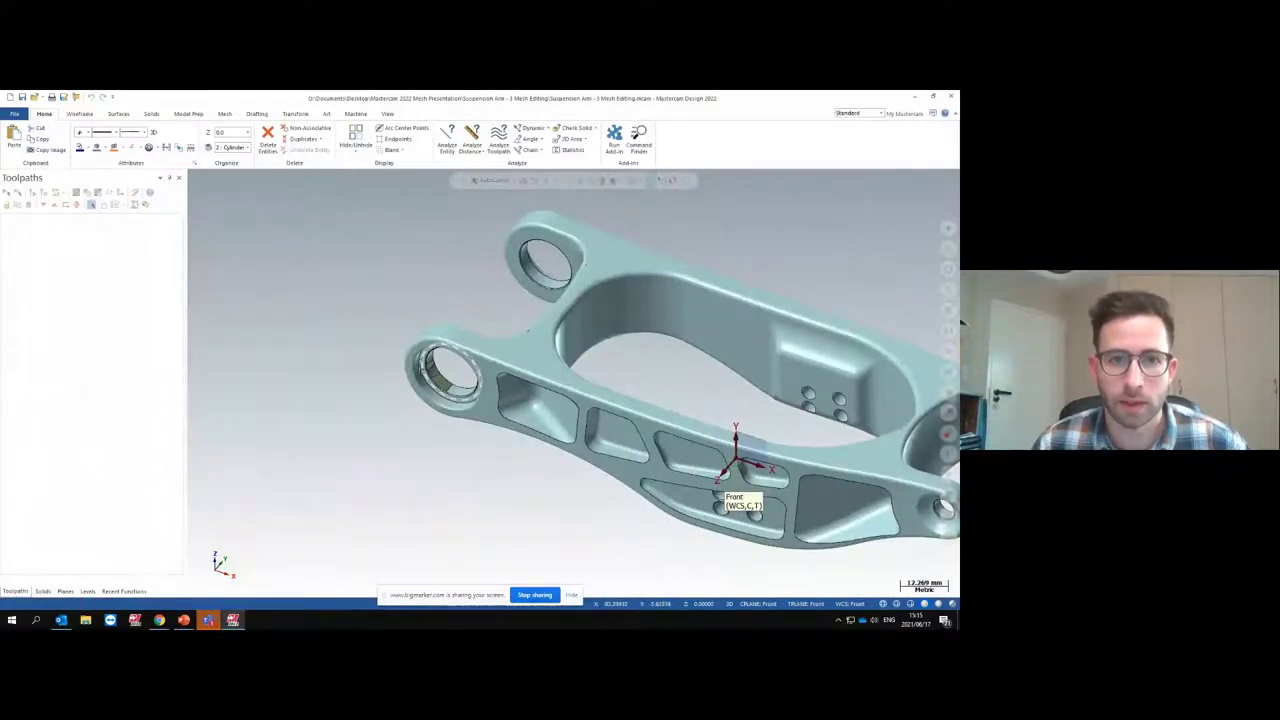
pyautogui.scroll(5, 460, 356)
pyautogui.scroll(-3, 460, 356)
pyautogui.scroll(2, 451, 356)
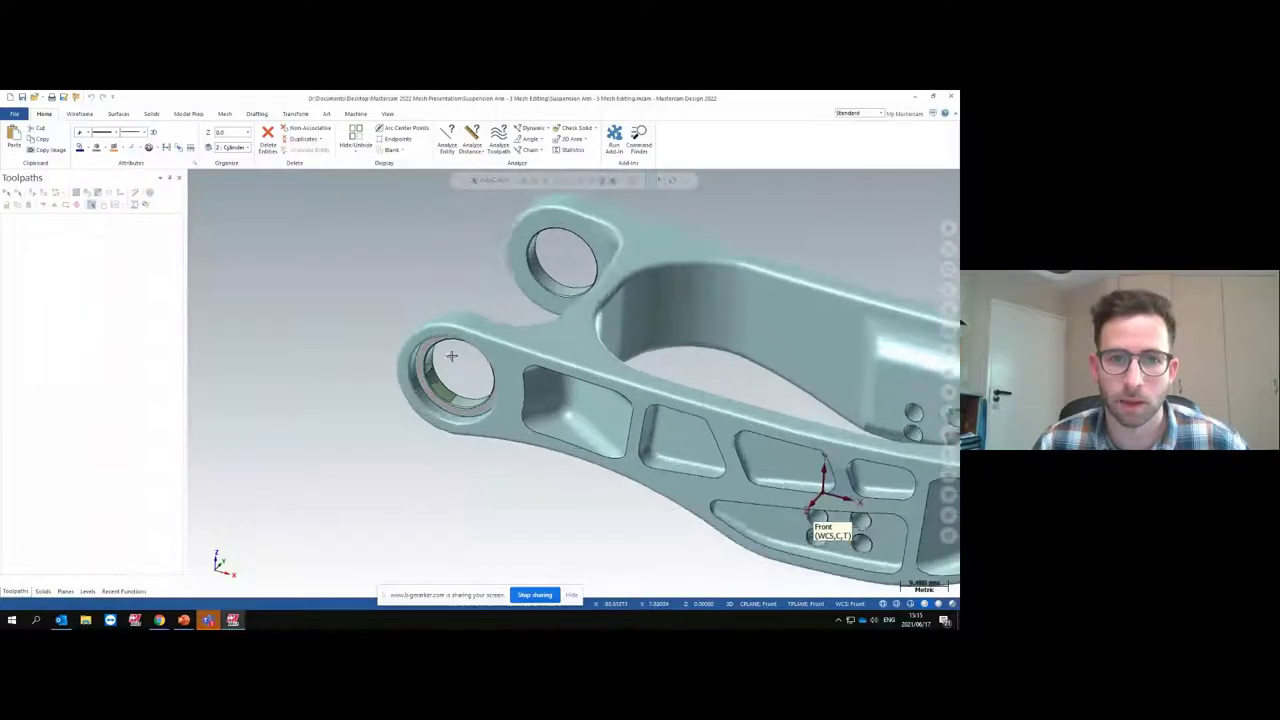
pyautogui.scroll(2, 451, 356)
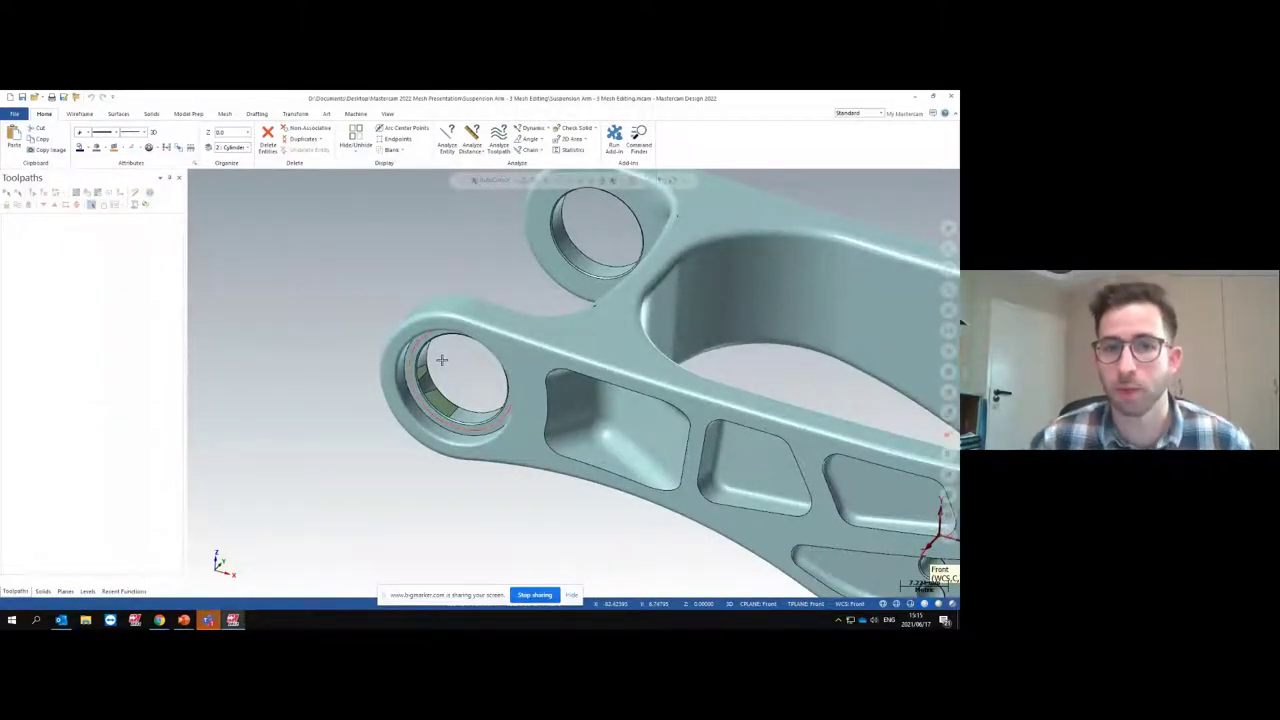
pyautogui.moveTo(482, 360); pyautogui.dragTo(455, 368, button='middle')
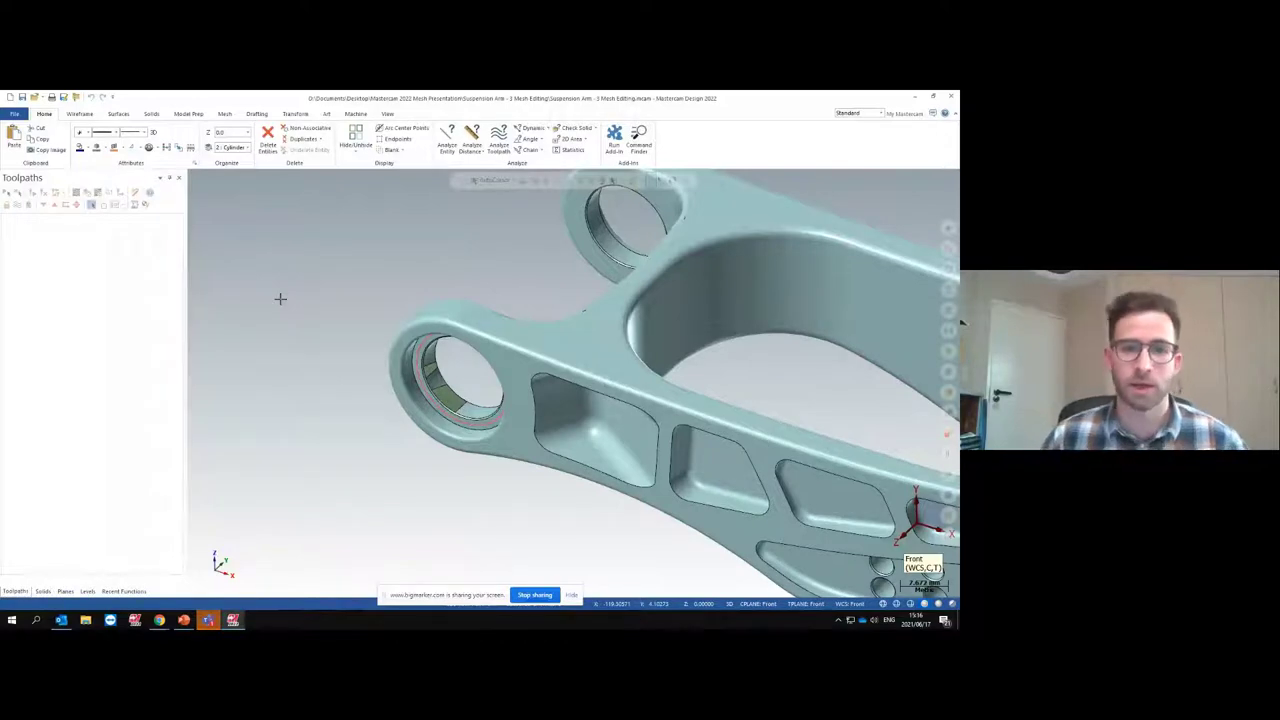
pyautogui.moveTo(340, 303); pyautogui.dragTo(461, 337, button='middle')
pyautogui.click(456, 345)
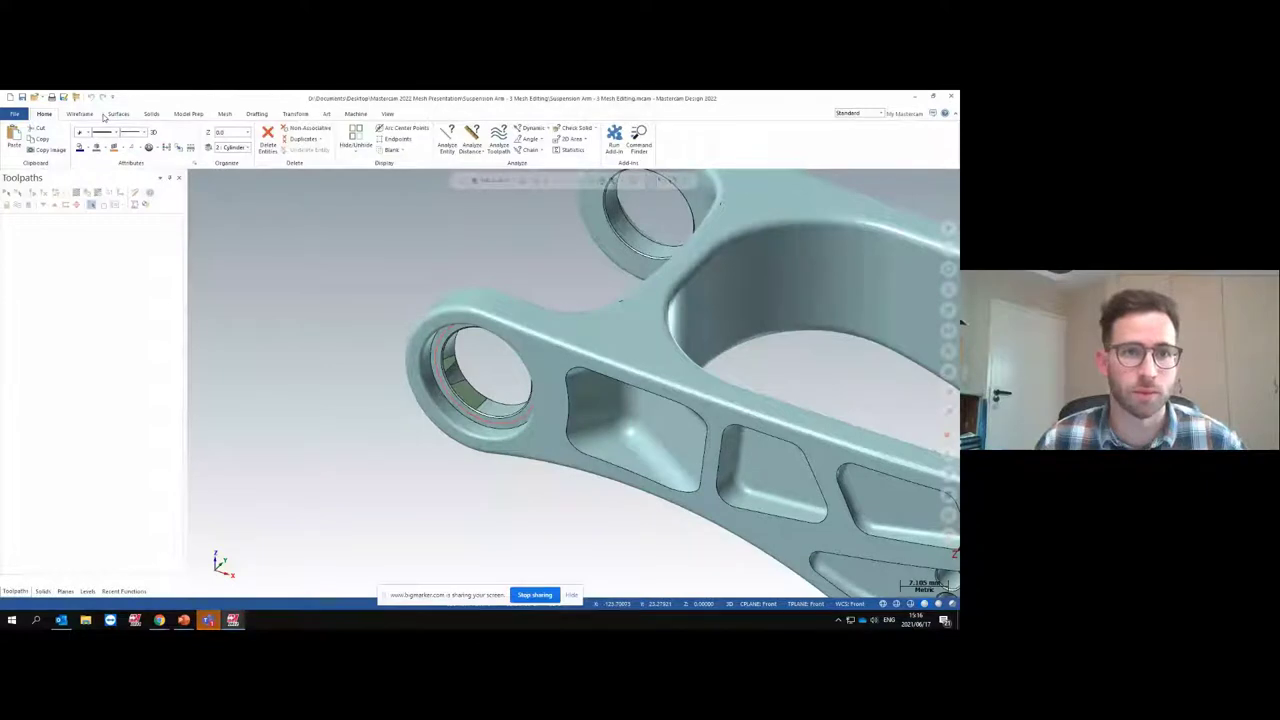
# Extrude the lower eye hole's inner edge 10.0 in both directions into a solid cylinder
pyautogui.click(152, 114)
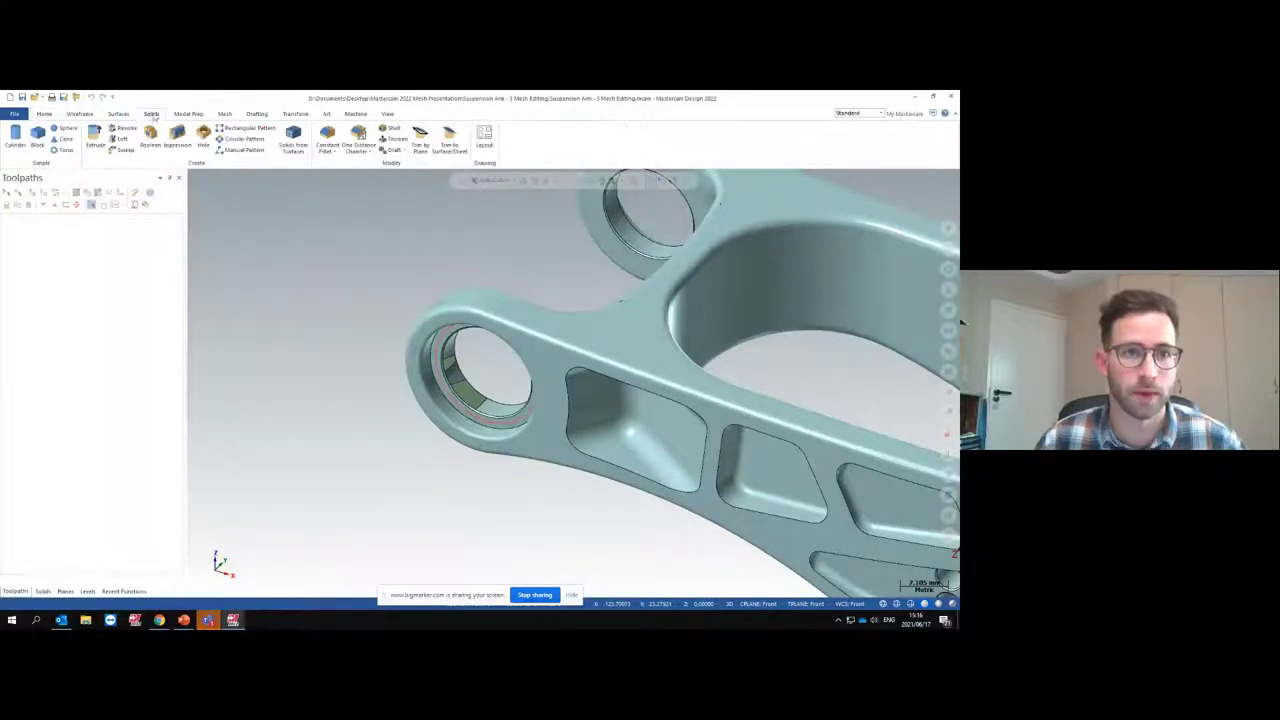
pyautogui.click(470, 398)
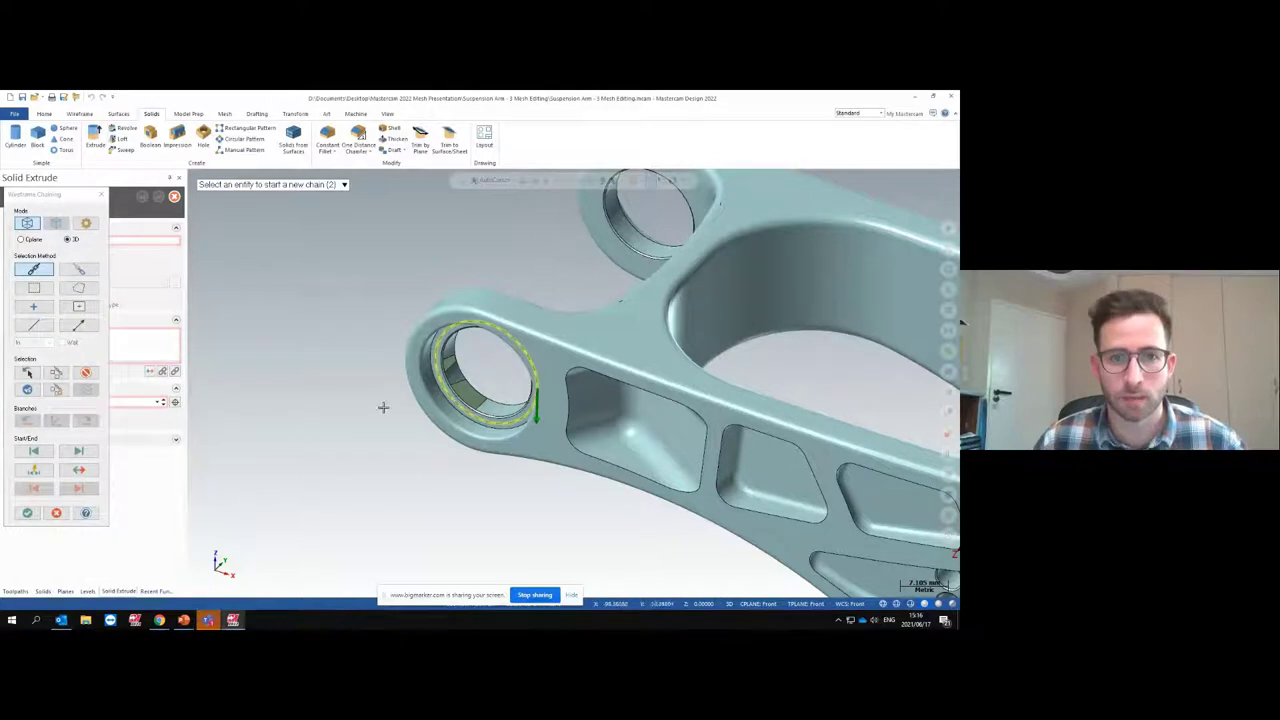
pyautogui.click(28, 513)
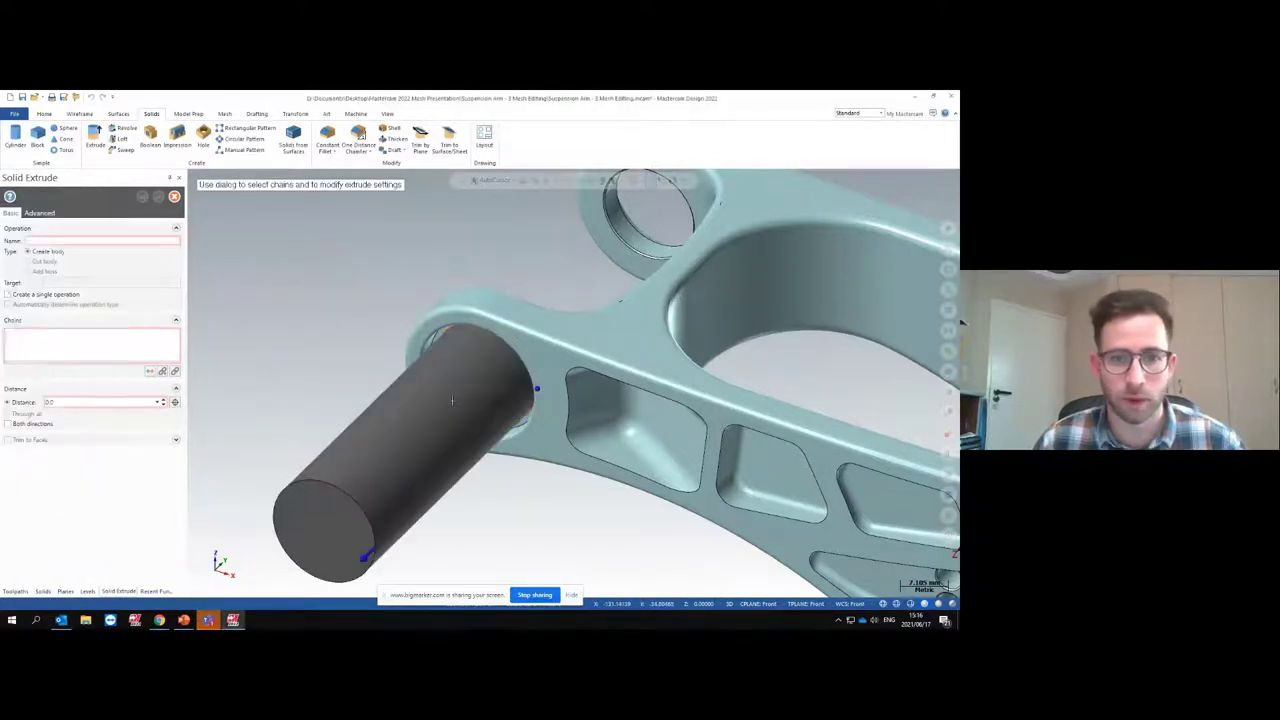
pyautogui.click(73, 401)
pyautogui.write('10')
pyautogui.press('Return')
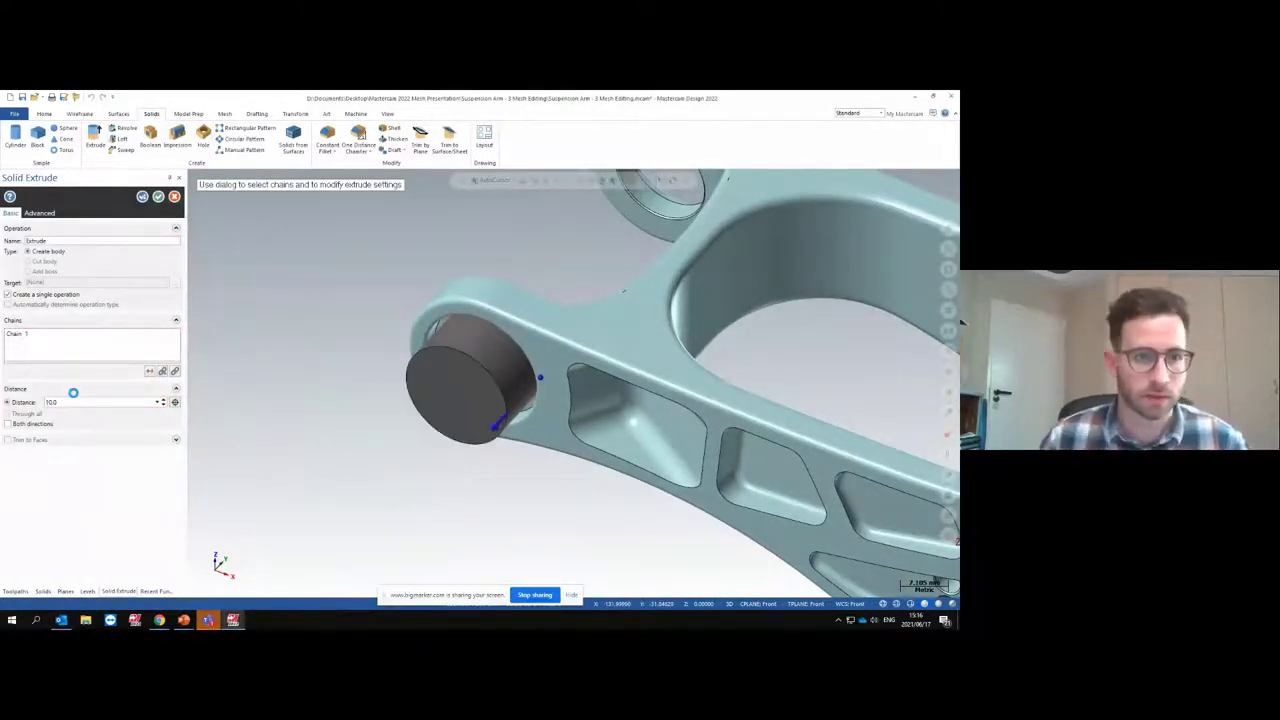
pyautogui.click(45, 425)
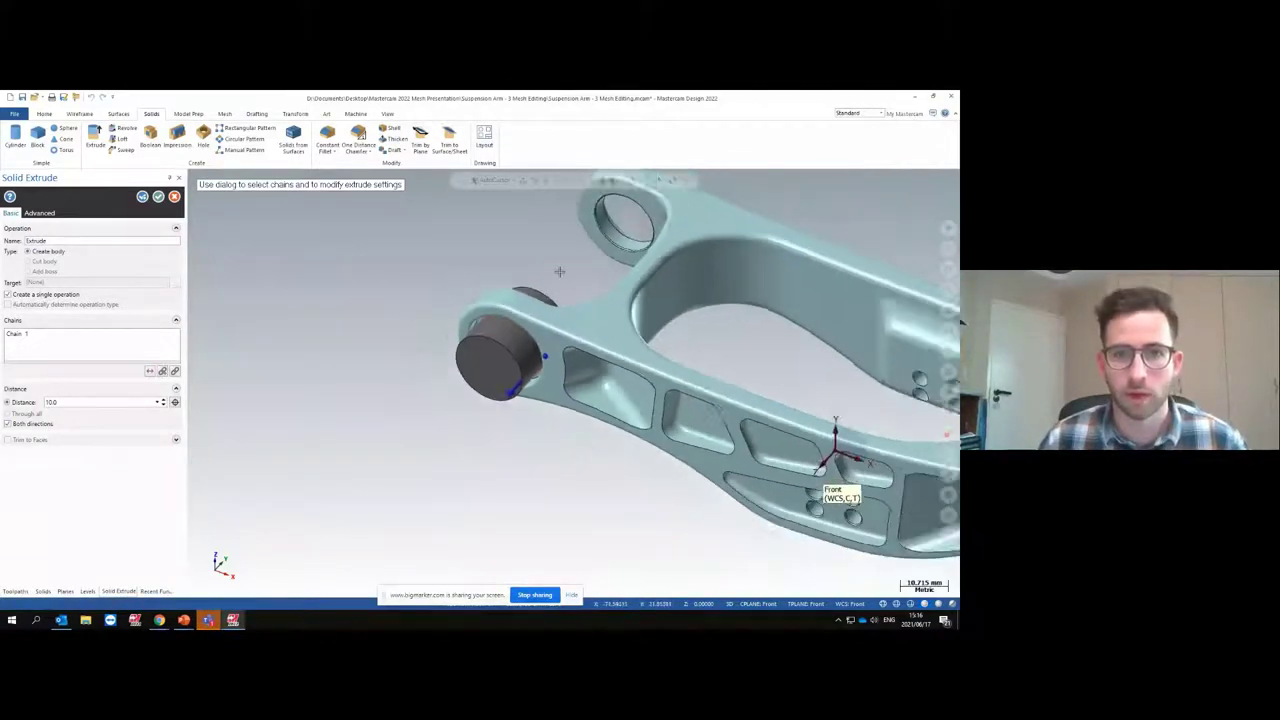
pyautogui.click(158, 196)
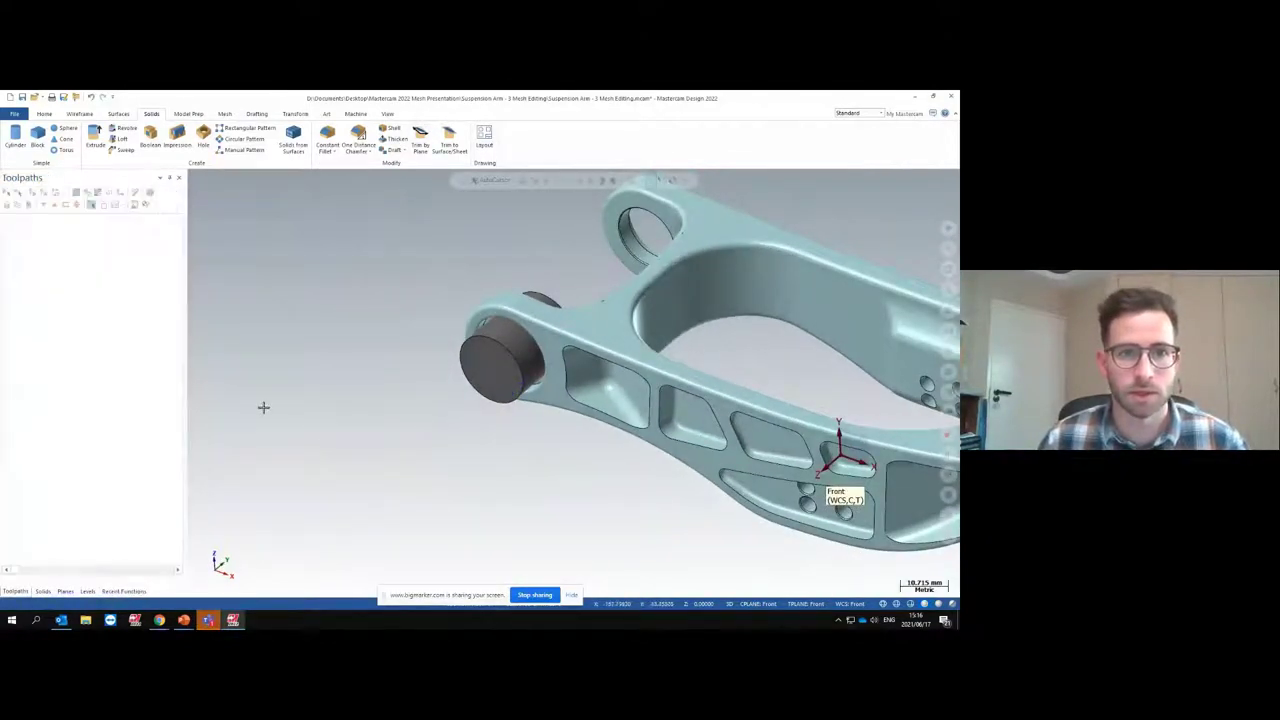
pyautogui.scroll(-2, 429, 320)
pyautogui.scroll(4, 530, 318)
pyautogui.moveTo(530, 318); pyautogui.dragTo(622, 245, button='middle')
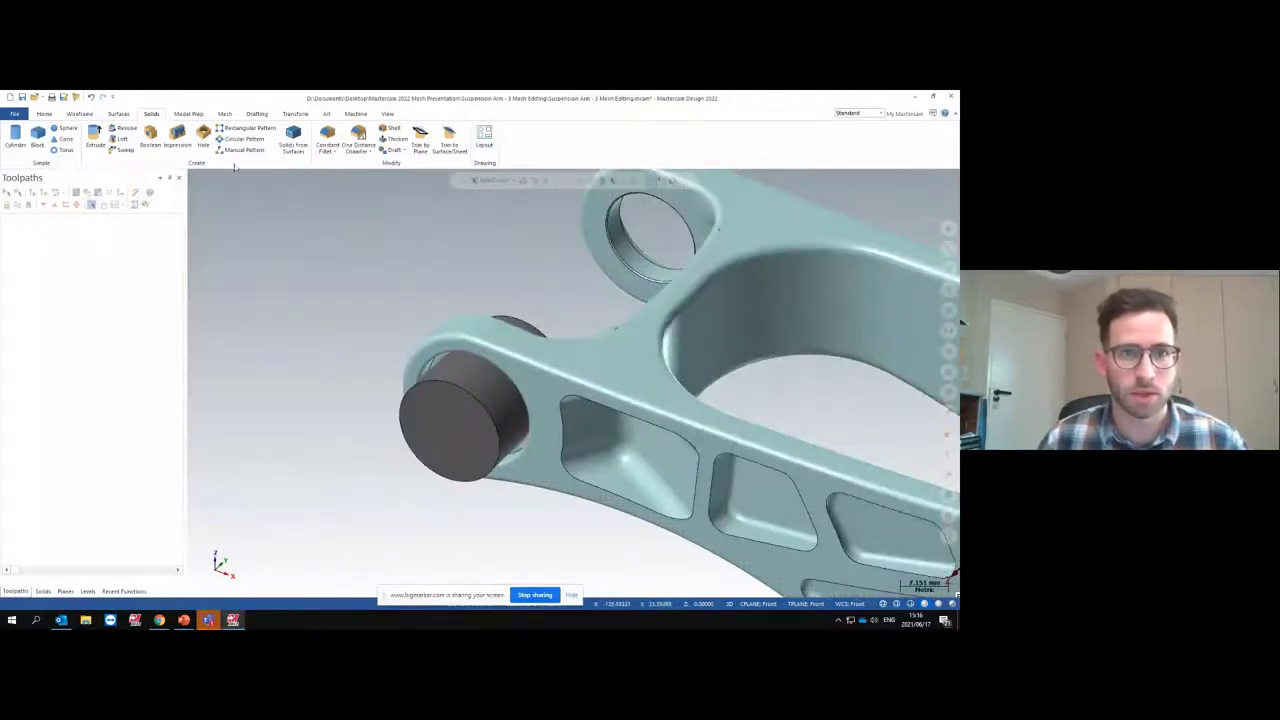
# Start a Dynamic transform of the cylinder and place its origin on the cylinder
pyautogui.click(287, 116)
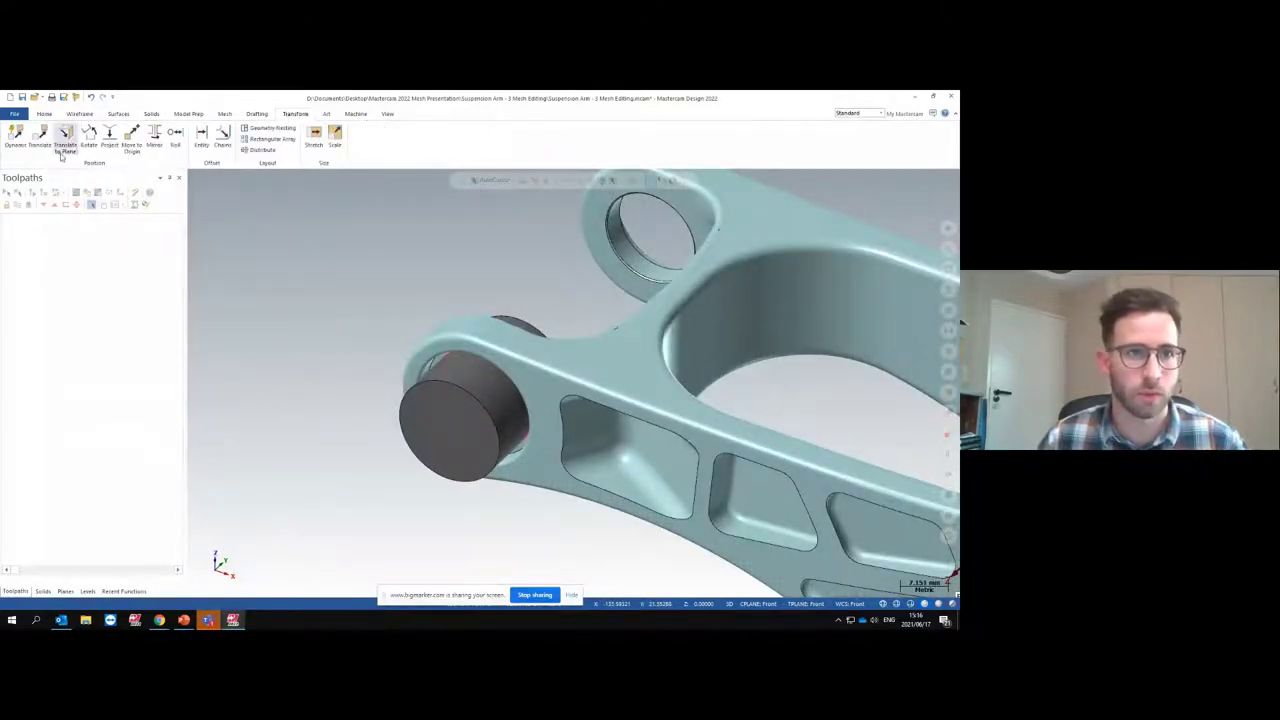
pyautogui.click(16, 138)
pyautogui.moveTo(456, 360)
pyautogui.mouseDown(button='middle')
pyautogui.moveTo(470, 352)
pyautogui.moveTo(458, 382)
pyautogui.moveTo(389, 309)
pyautogui.moveTo(389, 323)
pyautogui.moveTo(560, 205)
pyautogui.mouseUp(button='middle')
pyautogui.click(560, 205)
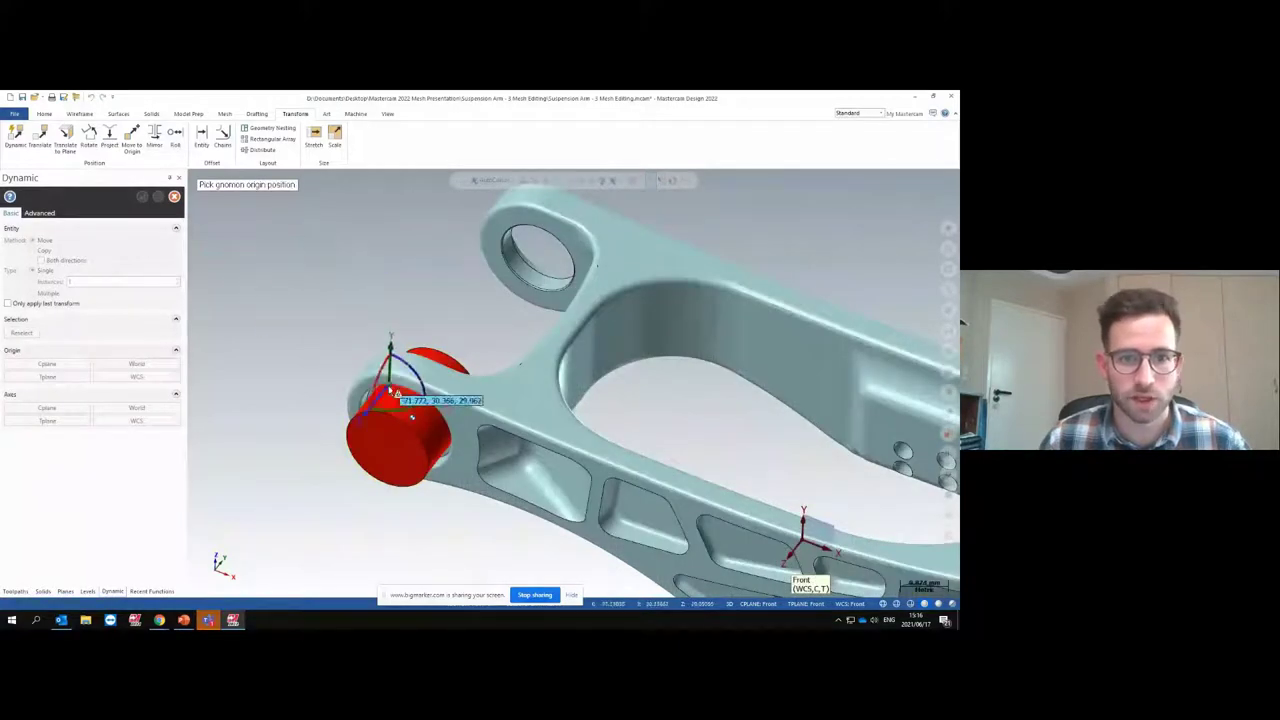
pyautogui.moveTo(429, 414); pyautogui.dragTo(400, 438, button='middle')
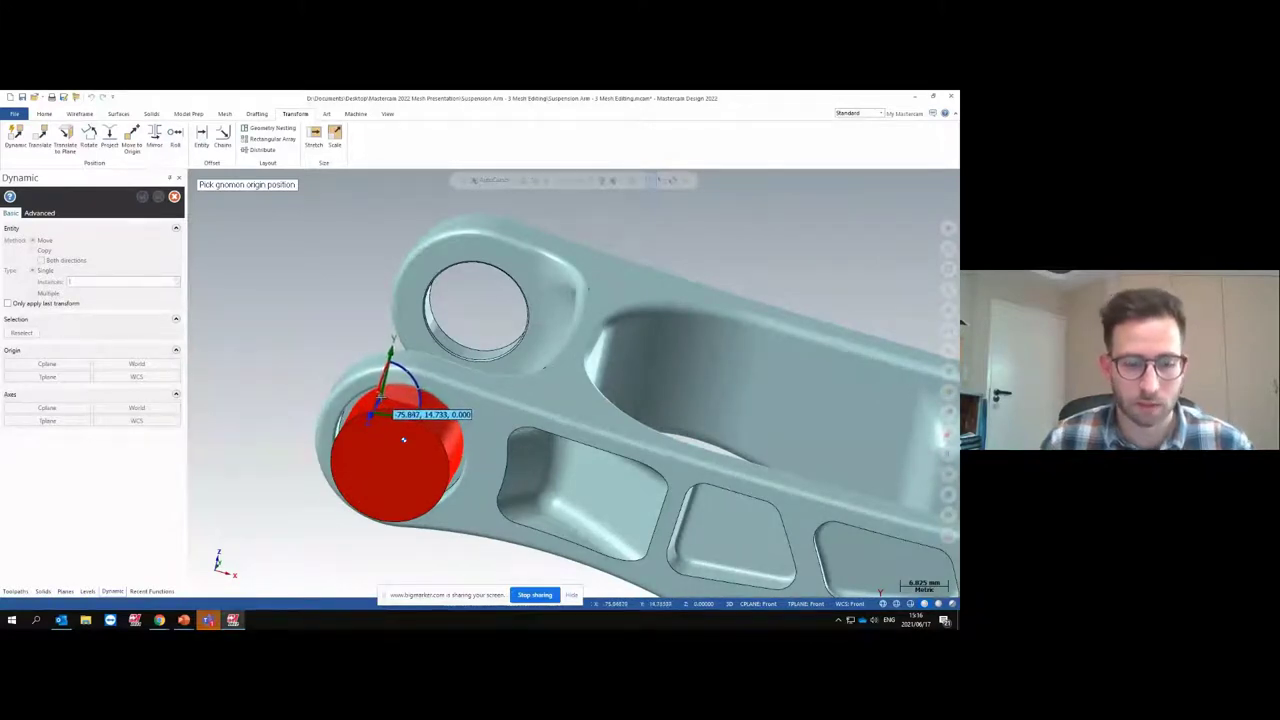
pyautogui.moveTo(403, 440); pyautogui.dragTo(380, 393, button='middle')
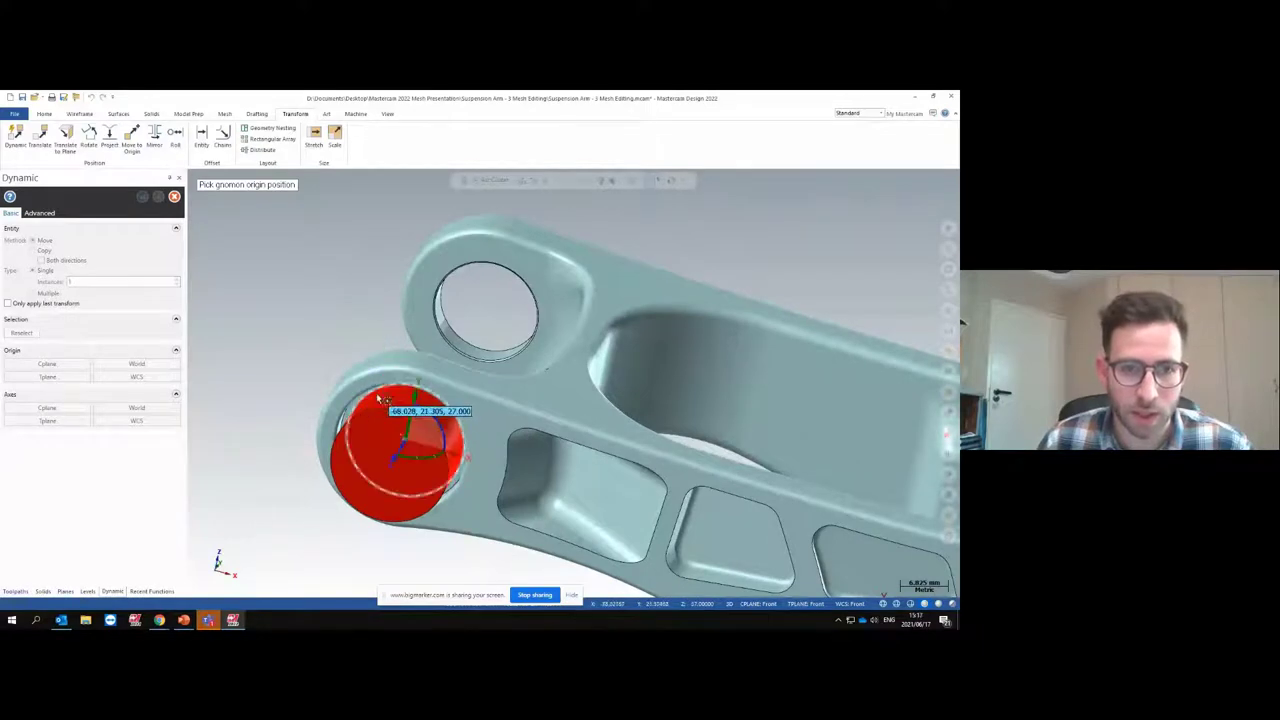
pyautogui.click(385, 396)
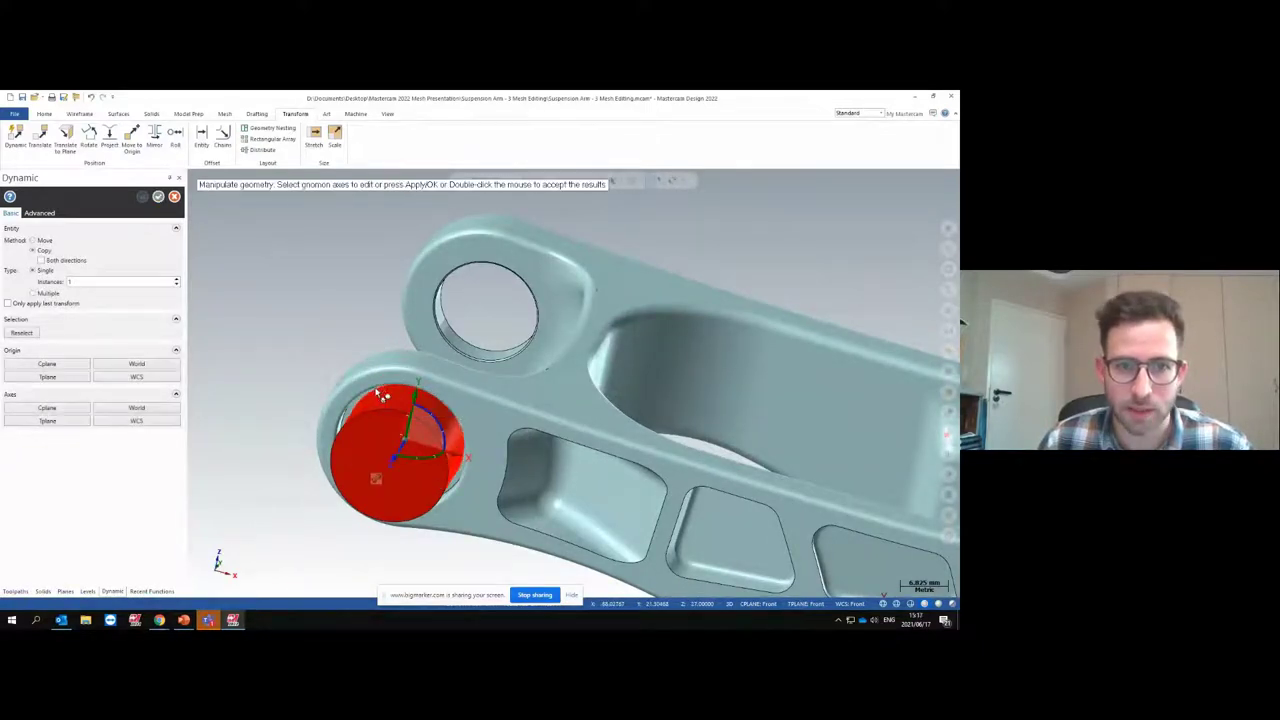
# Copy the cylinder along an axis into the upper eye hole and accept it
pyautogui.moveTo(394, 337); pyautogui.dragTo(215, 300, button='middle')
pyautogui.click(40, 250)
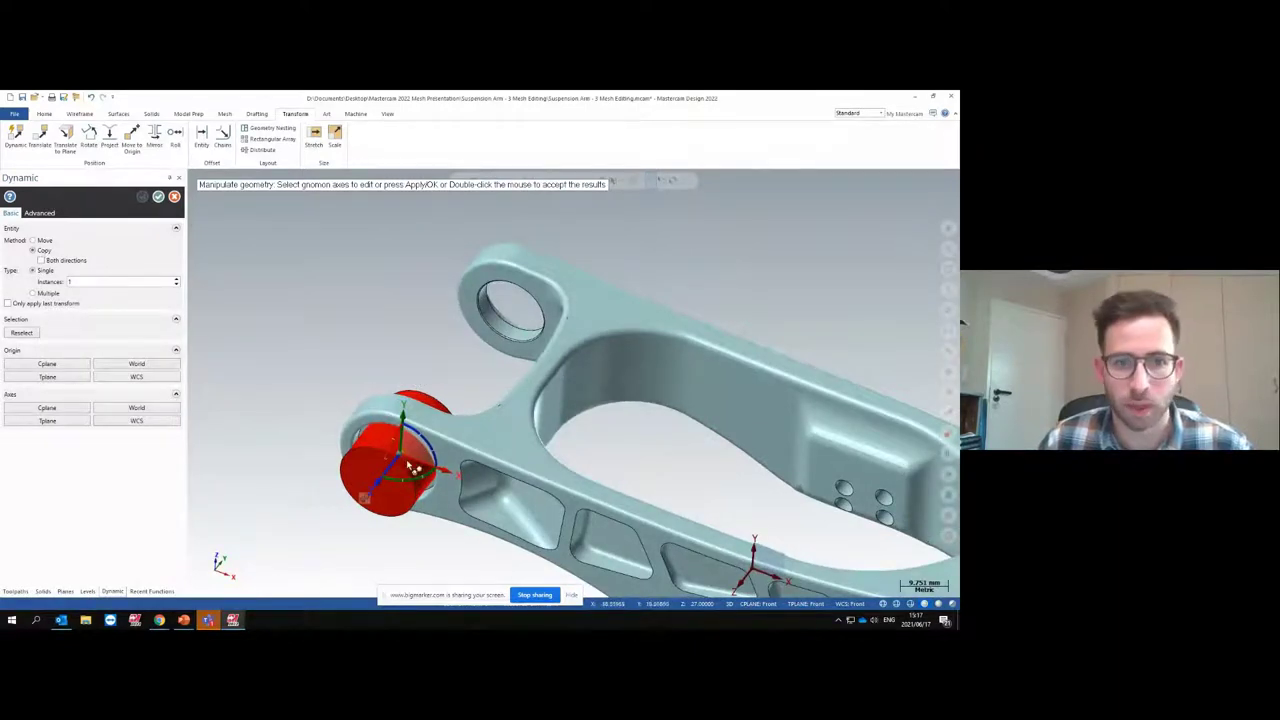
pyautogui.click(397, 466)
pyautogui.moveTo(397, 466); pyautogui.dragTo(461, 399)
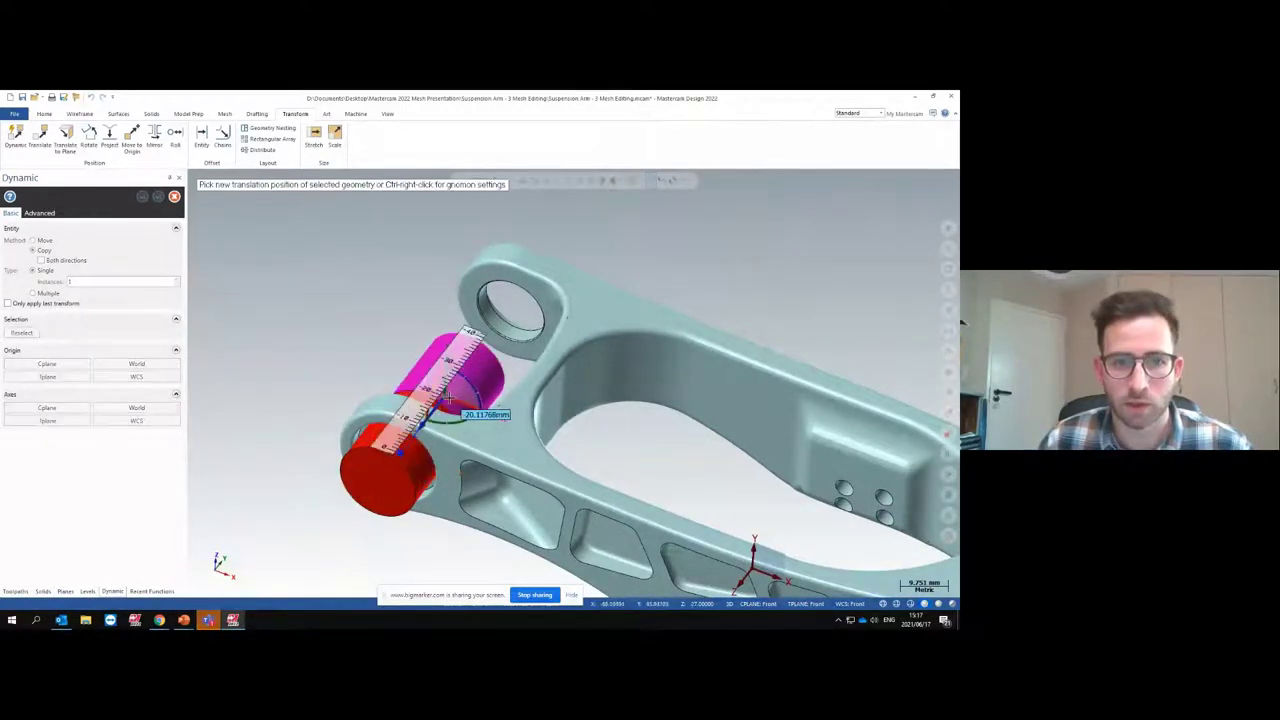
pyautogui.moveTo(461, 399); pyautogui.dragTo(795, 321, button='middle')
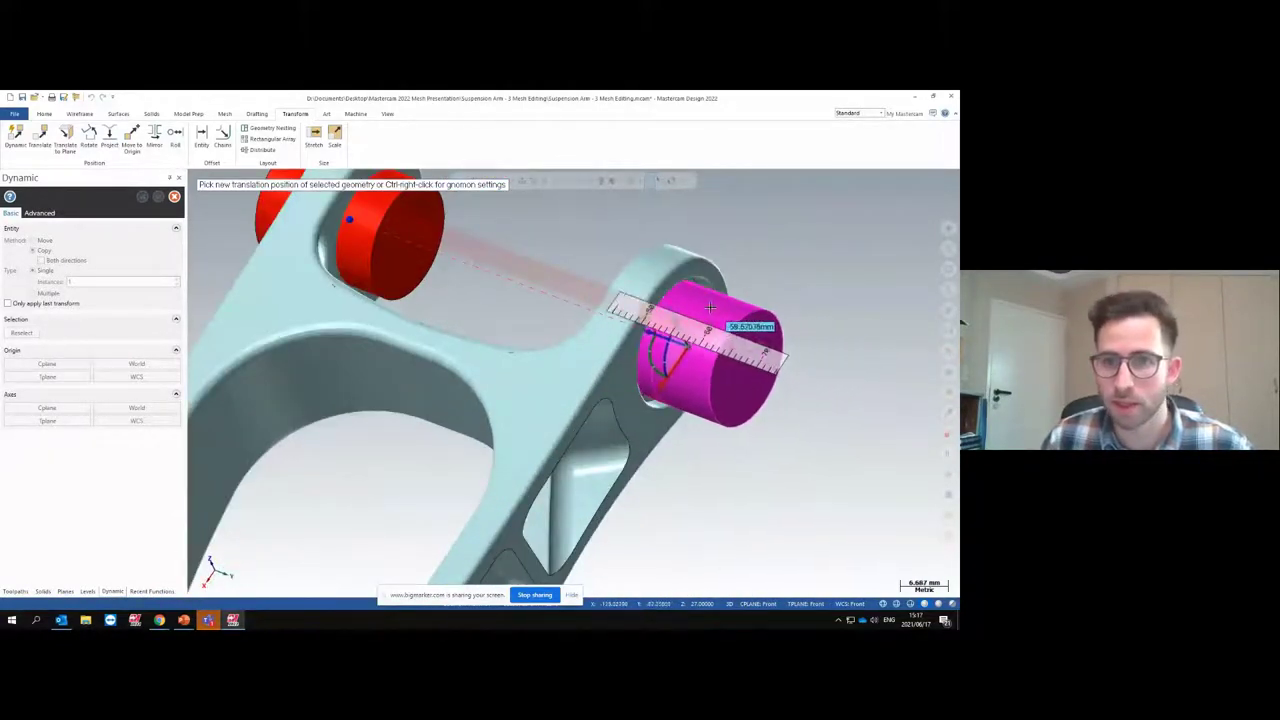
pyautogui.click(680, 282)
pyautogui.moveTo(703, 441); pyautogui.dragTo(588, 313, button='middle')
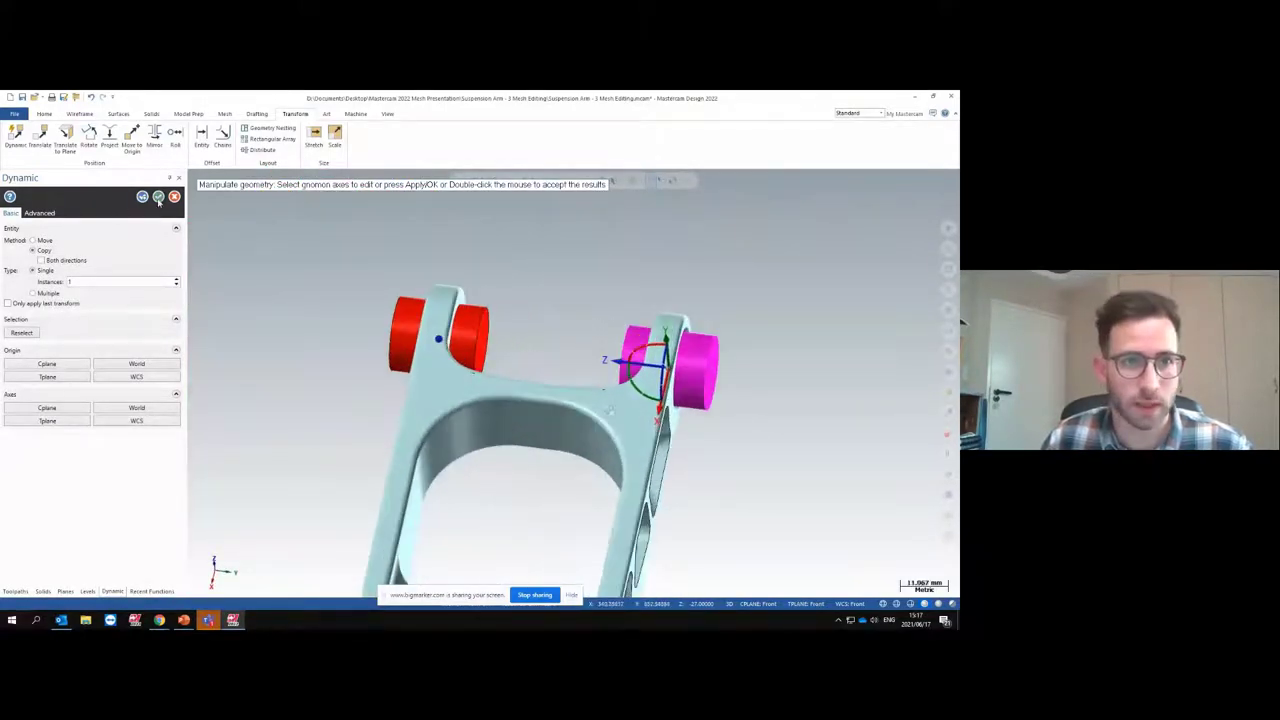
pyautogui.click(158, 197)
pyautogui.moveTo(301, 480); pyautogui.dragTo(706, 332, button='middle')
pyautogui.scroll(2, 643, 363)
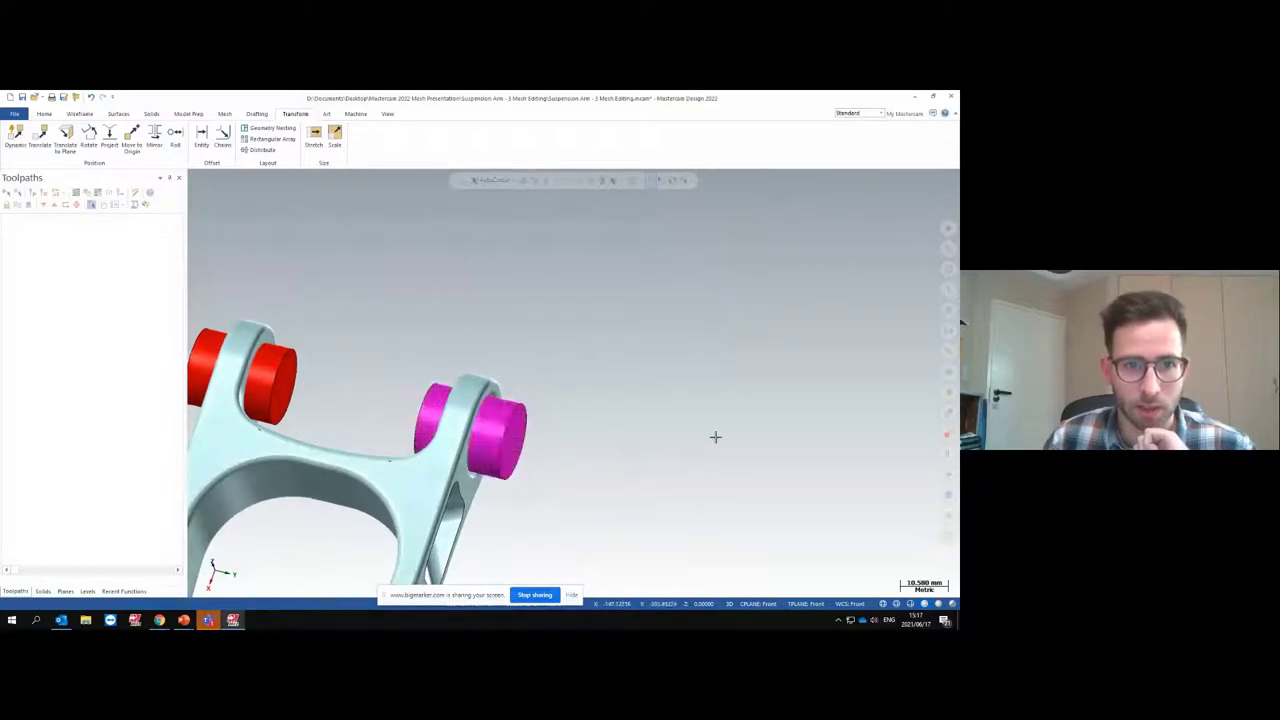
pyautogui.moveTo(714, 434); pyautogui.dragTo(403, 426, button='middle')
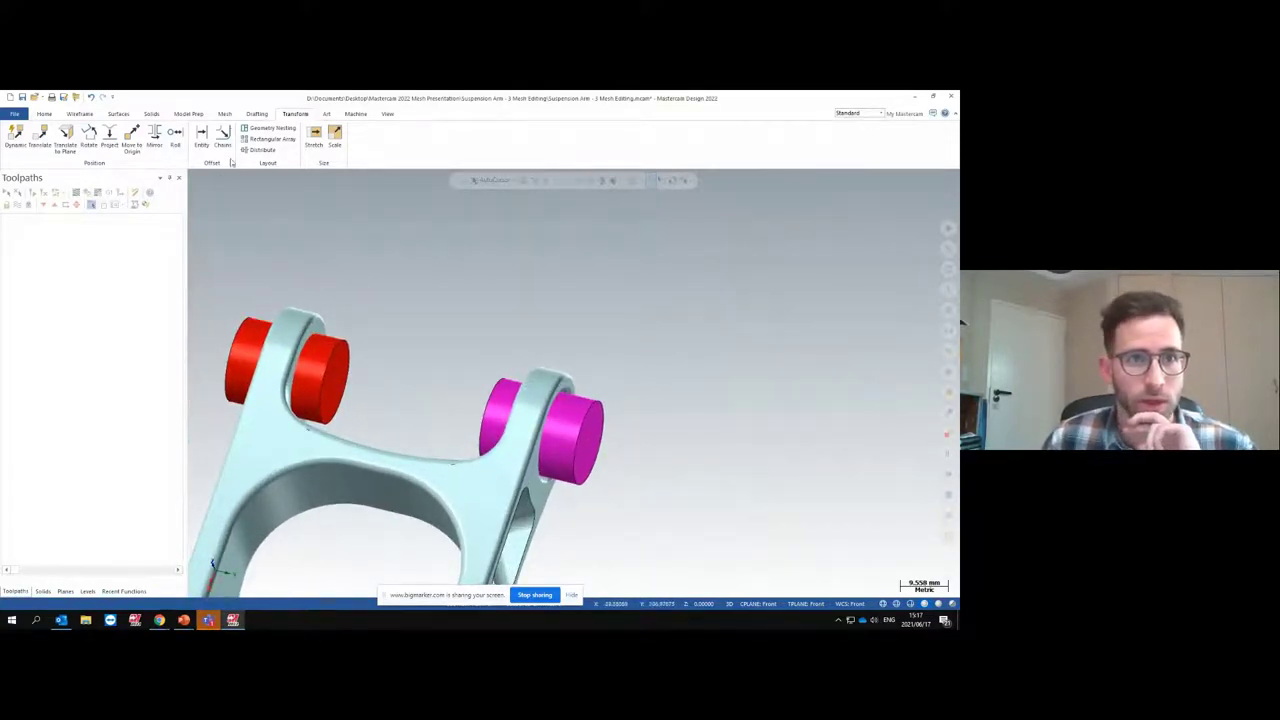
# Trim the arm mesh to the magenta cylinder with Create cap enabled
pyautogui.click(225, 114)
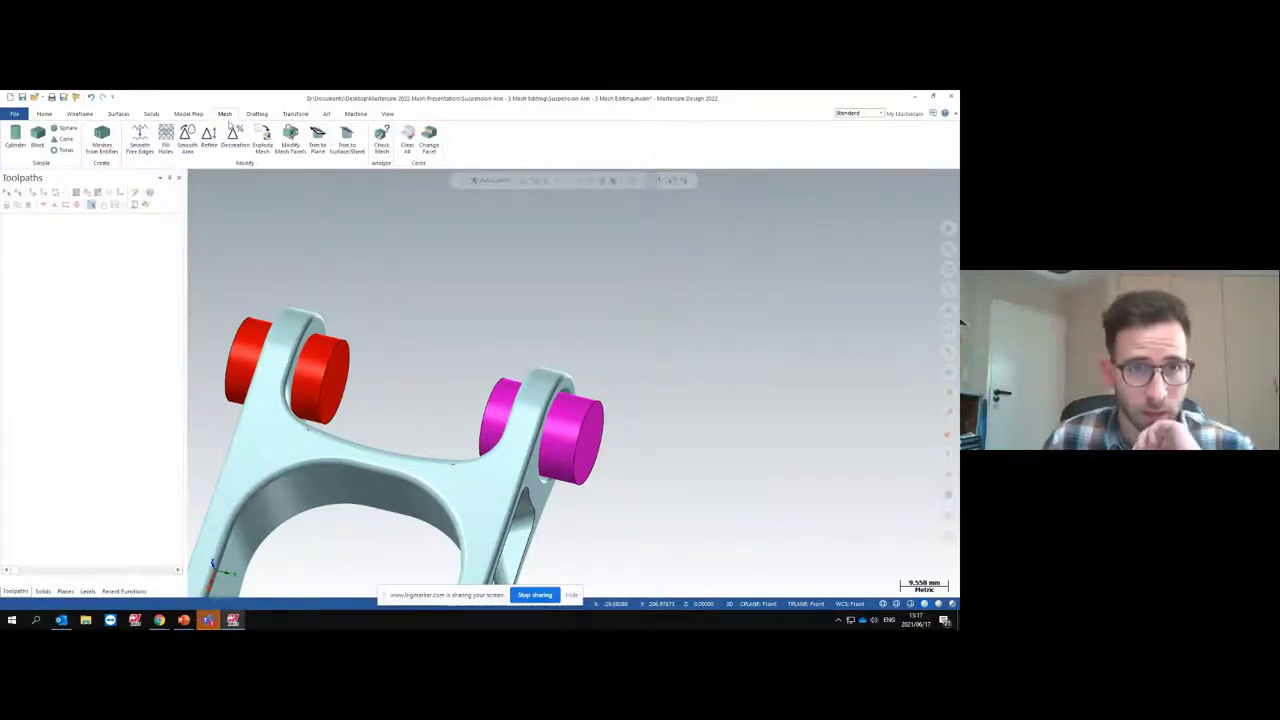
pyautogui.click(351, 146)
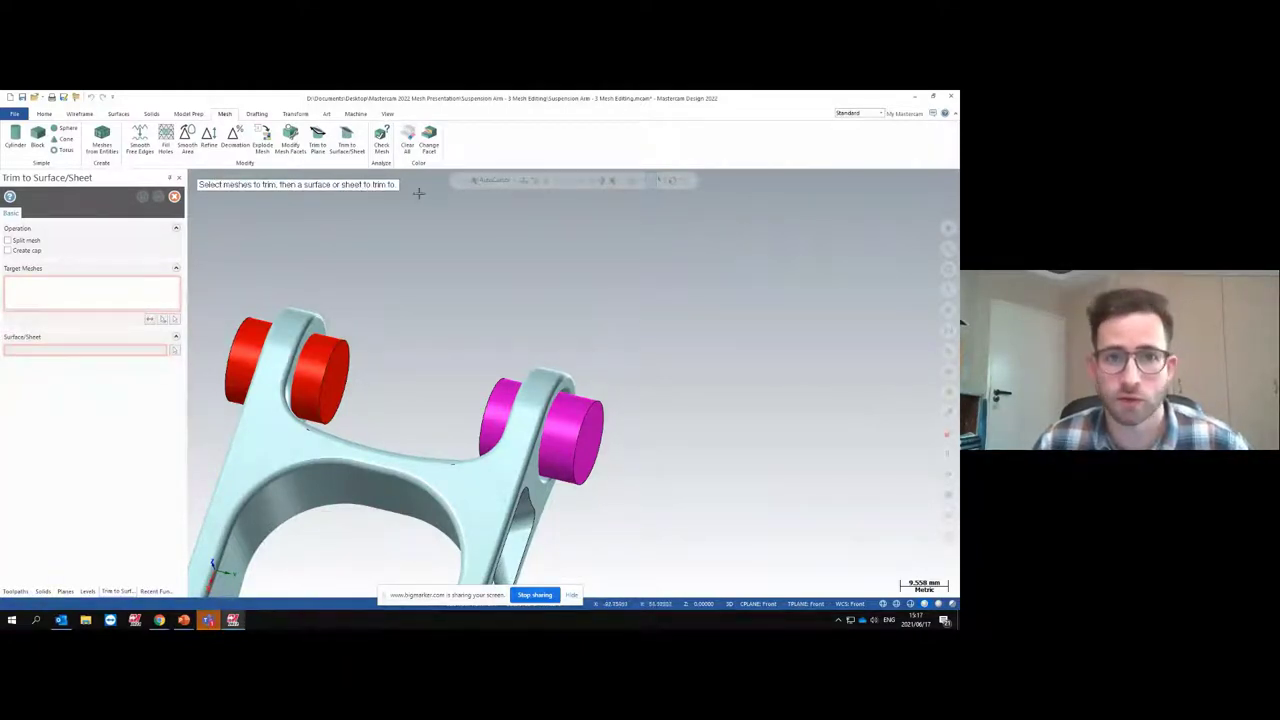
pyautogui.click(499, 495)
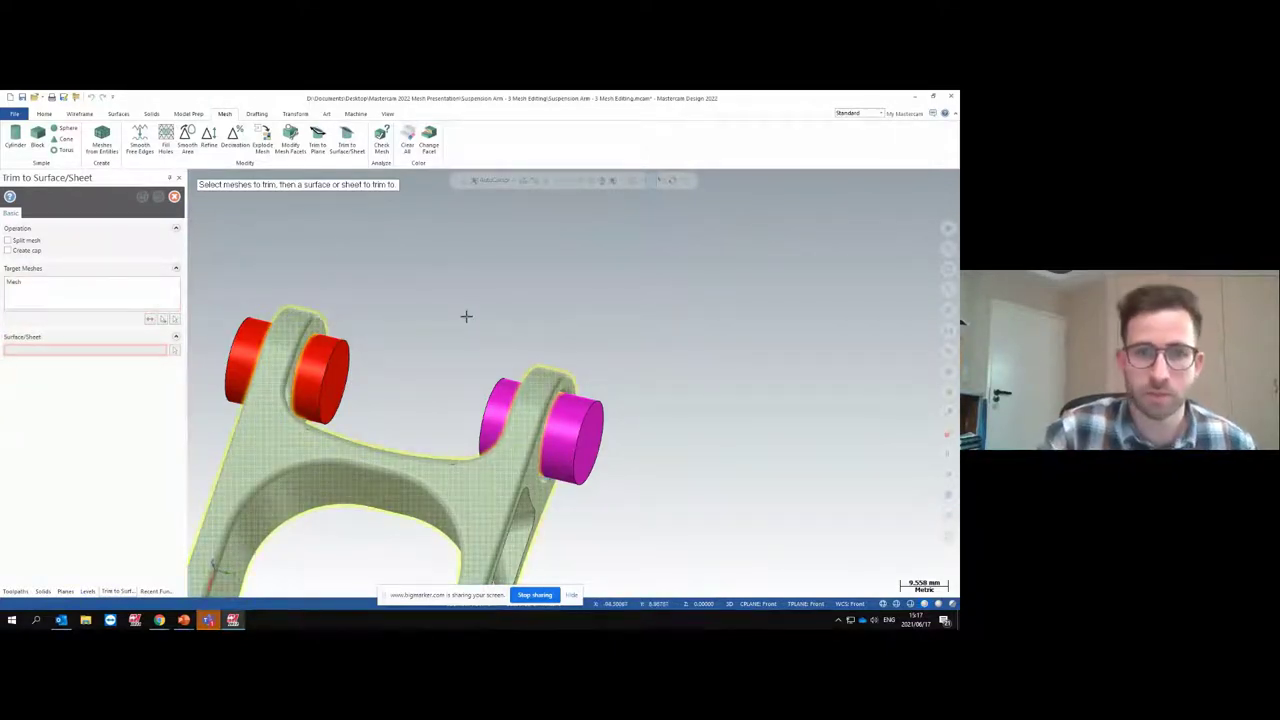
pyautogui.press('Return')
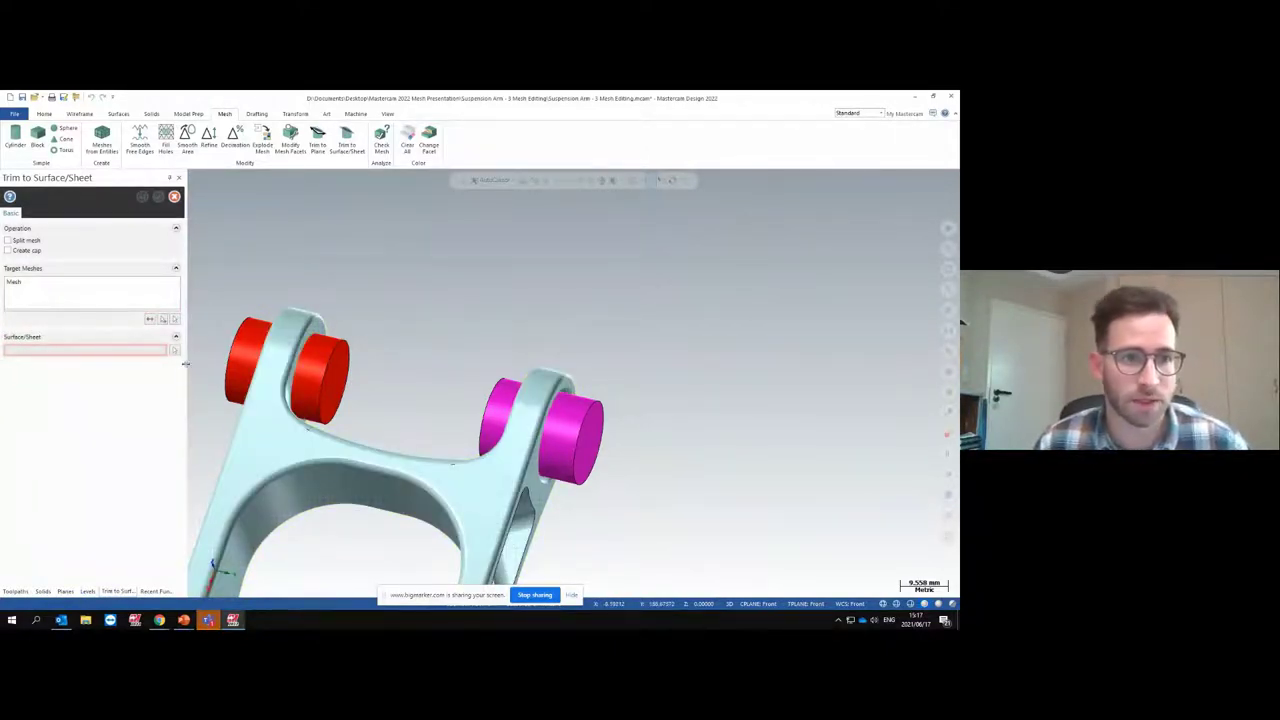
pyautogui.click(174, 350)
pyautogui.click(543, 405)
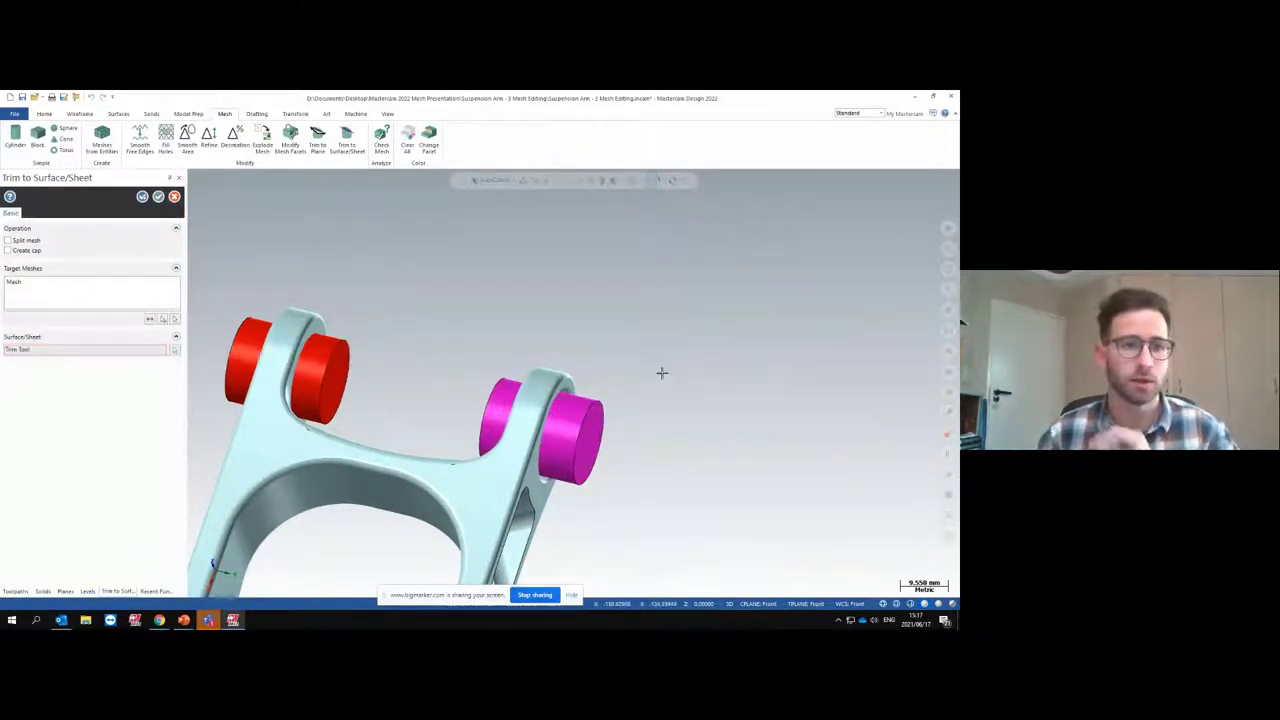
pyautogui.moveTo(506, 368)
pyautogui.mouseDown(button='middle')
pyautogui.moveTo(457, 386)
pyautogui.moveTo(516, 383)
pyautogui.mouseUp(button='middle')
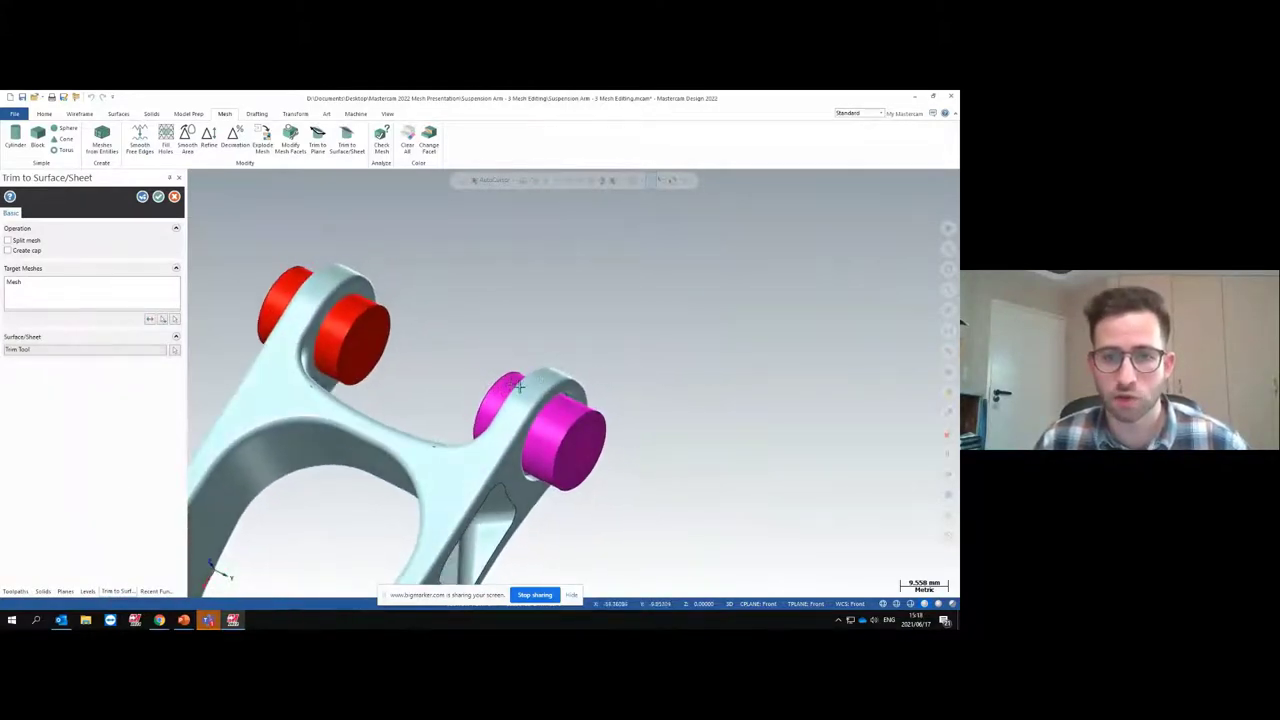
pyautogui.scroll(2, 553, 417)
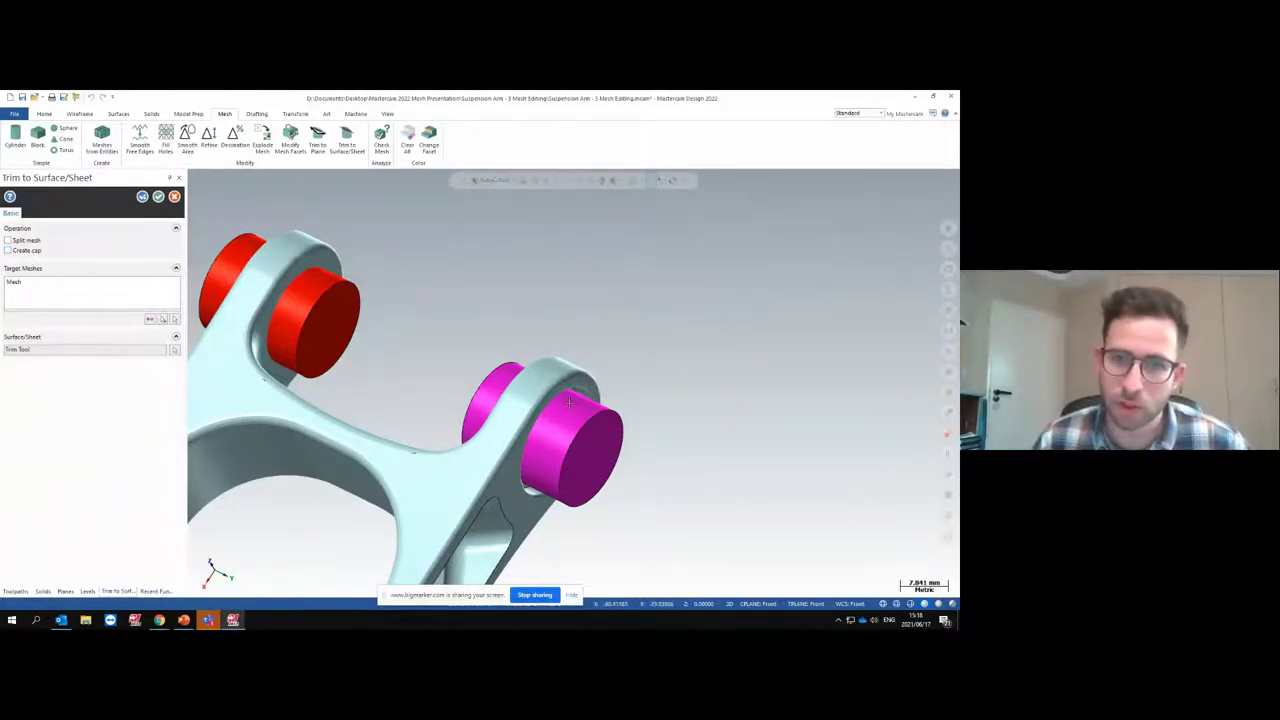
pyautogui.moveTo(569, 403); pyautogui.dragTo(569, 397, button='middle')
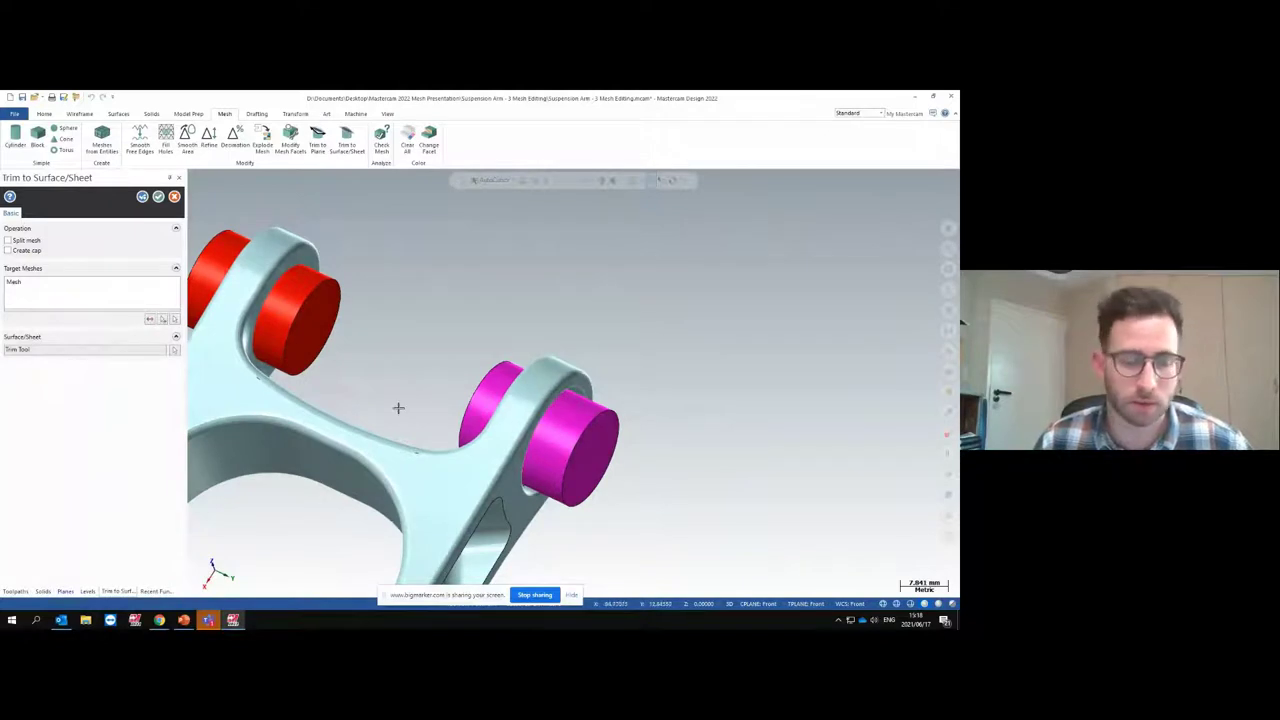
pyautogui.click(25, 251)
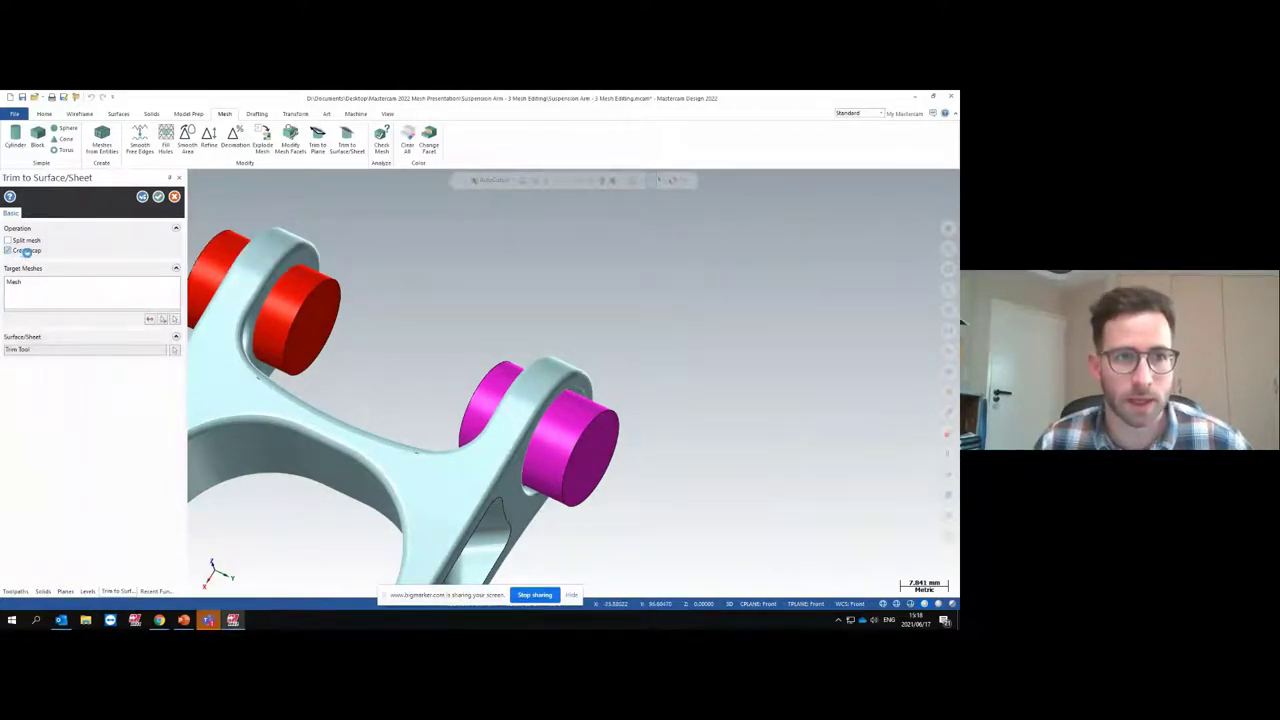
pyautogui.click(159, 198)
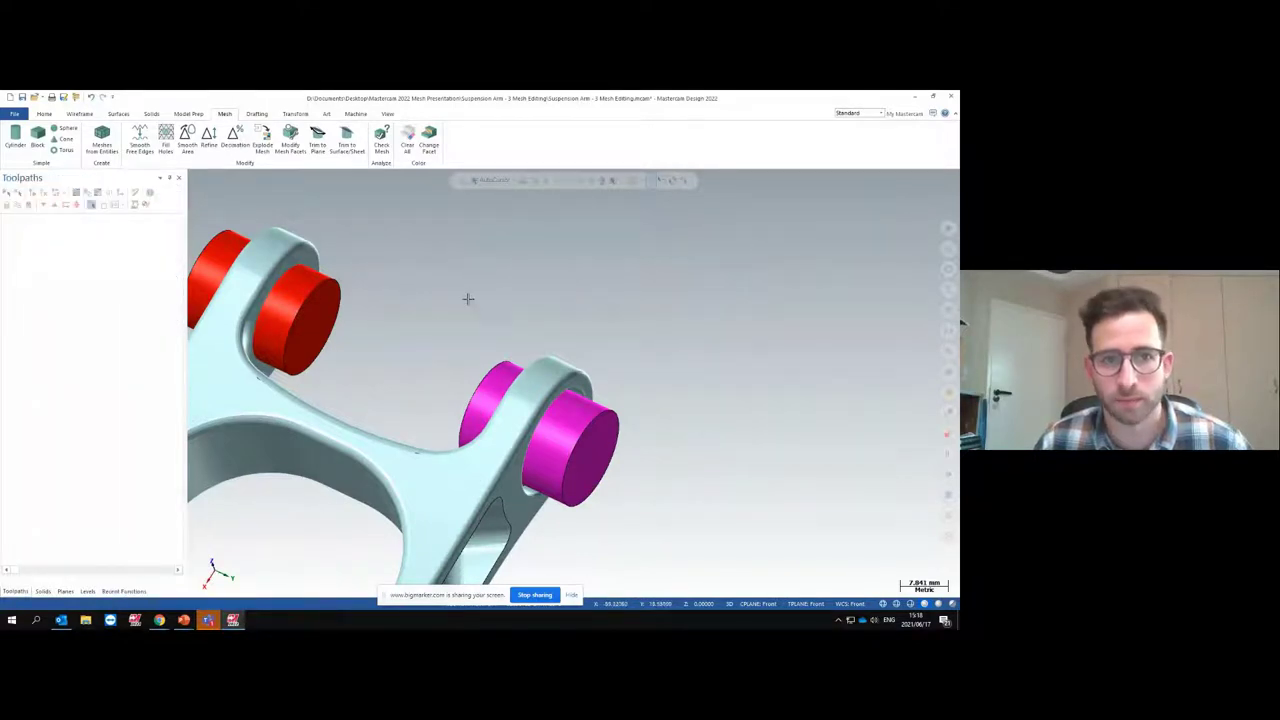
# Make the Cylinder for Trim level visible so both trim cylinders show
pyautogui.scroll(2, 471, 274)
pyautogui.click(87, 591)
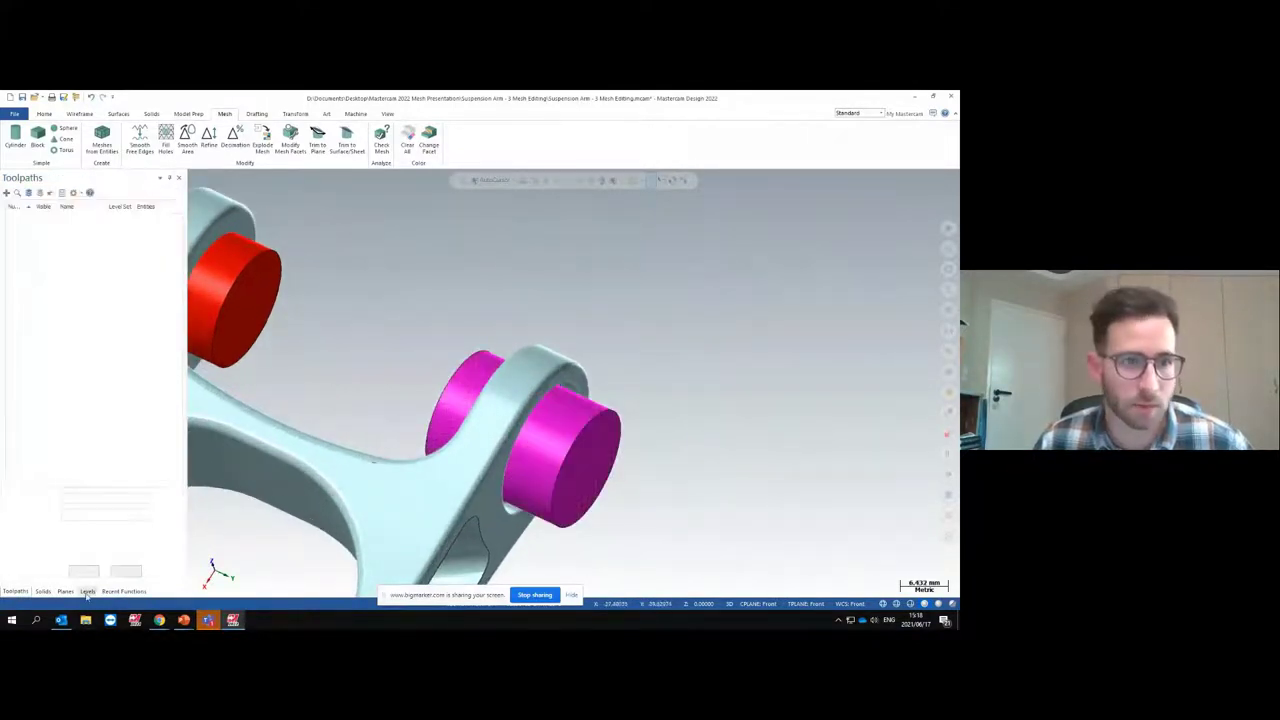
pyautogui.click(44, 226)
pyautogui.moveTo(572, 381); pyautogui.dragTo(500, 412, button='middle')
pyautogui.moveTo(480, 486); pyautogui.dragTo(469, 440, button='middle')
pyautogui.click(38, 225)
pyautogui.moveTo(400, 400); pyautogui.dragTo(377, 186, button='middle')
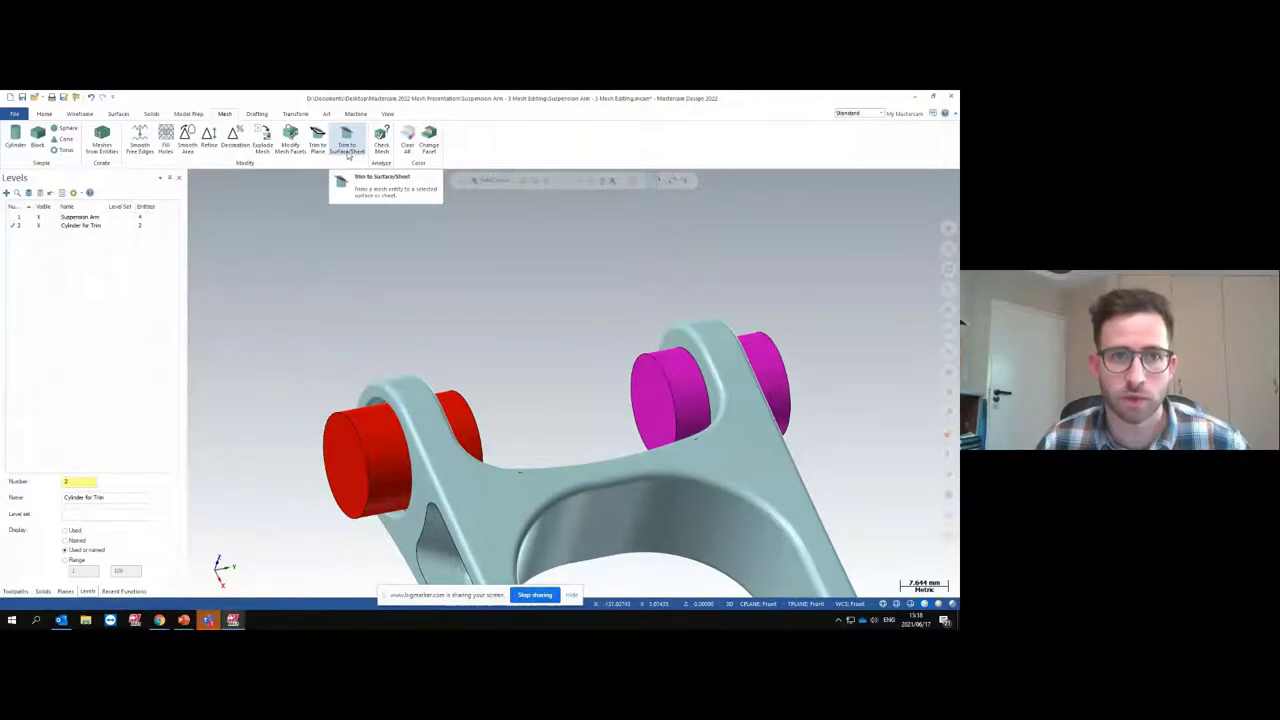
# Trim the arm mesh to the red cylinder without caps, then make Suspension Arm the main level
pyautogui.click(348, 146)
pyautogui.click(488, 526)
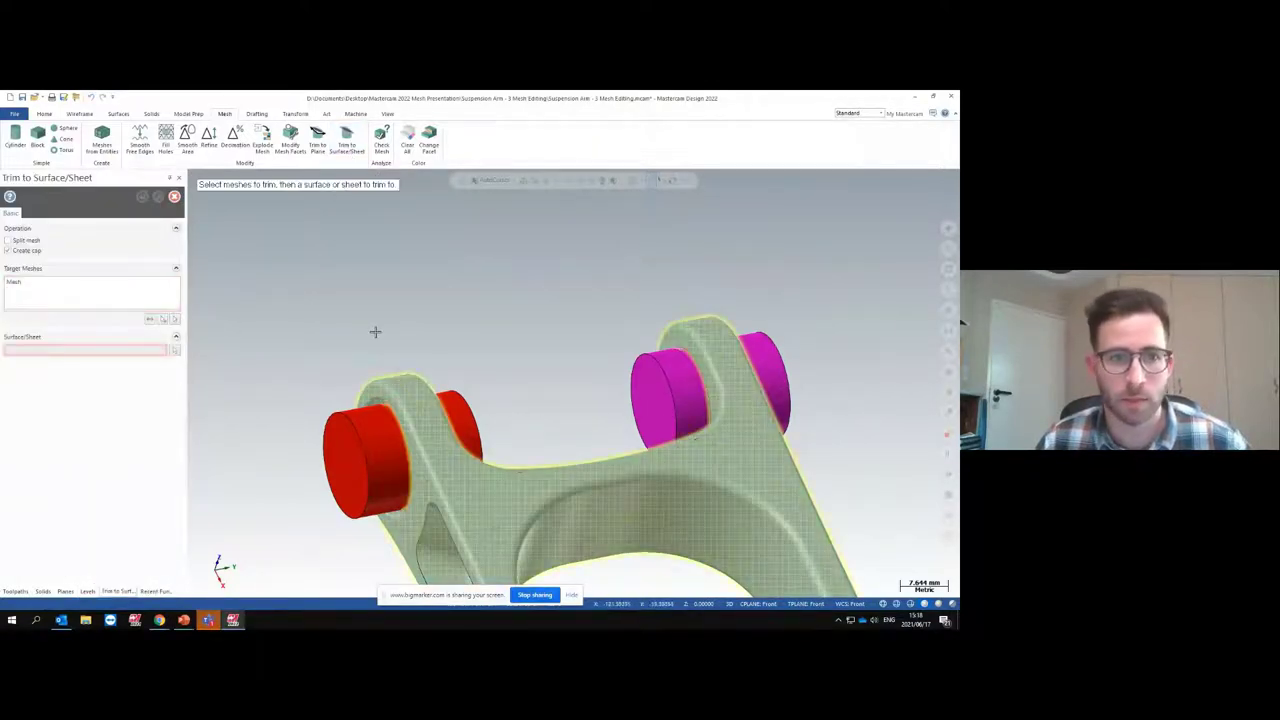
pyautogui.press('Return')
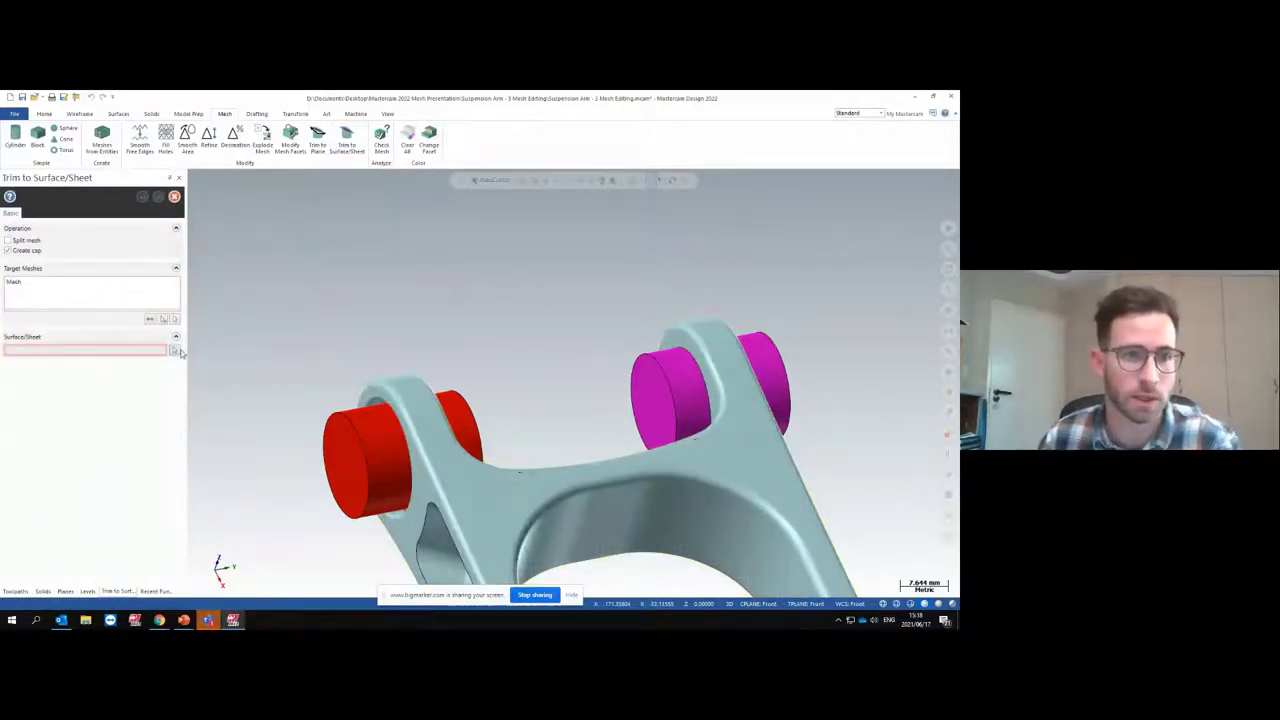
pyautogui.click(365, 455)
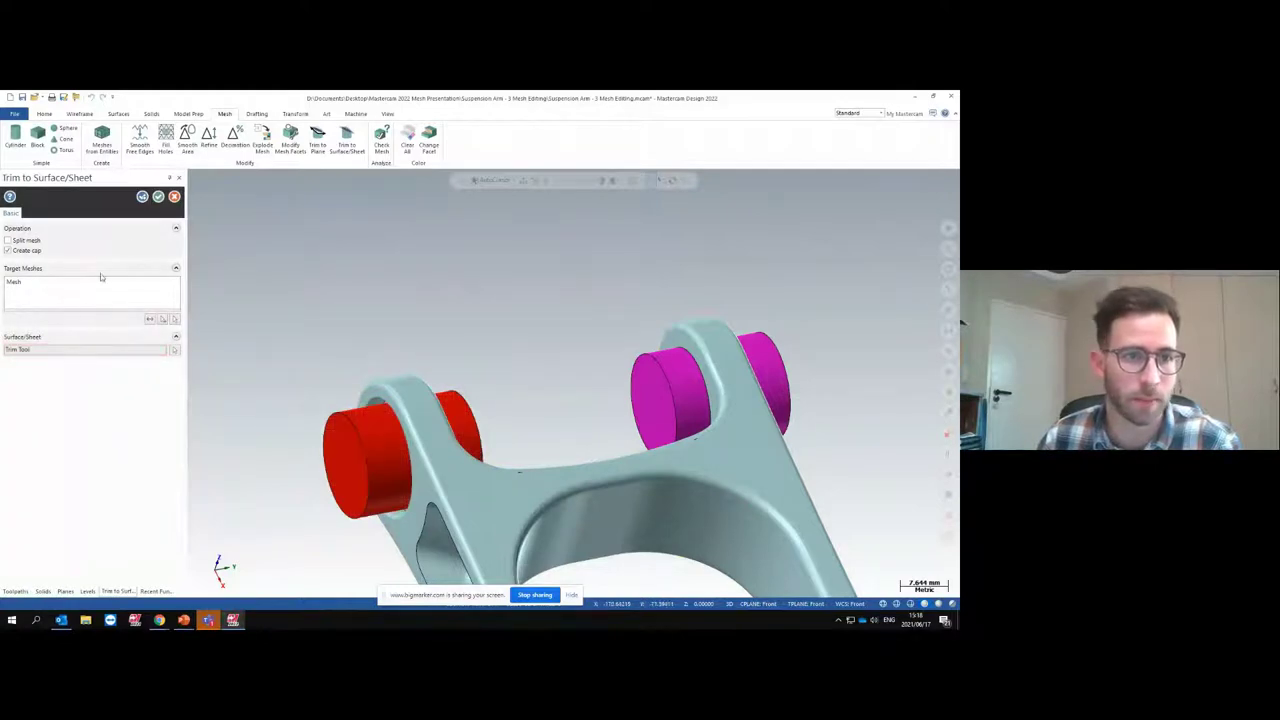
pyautogui.click(24, 251)
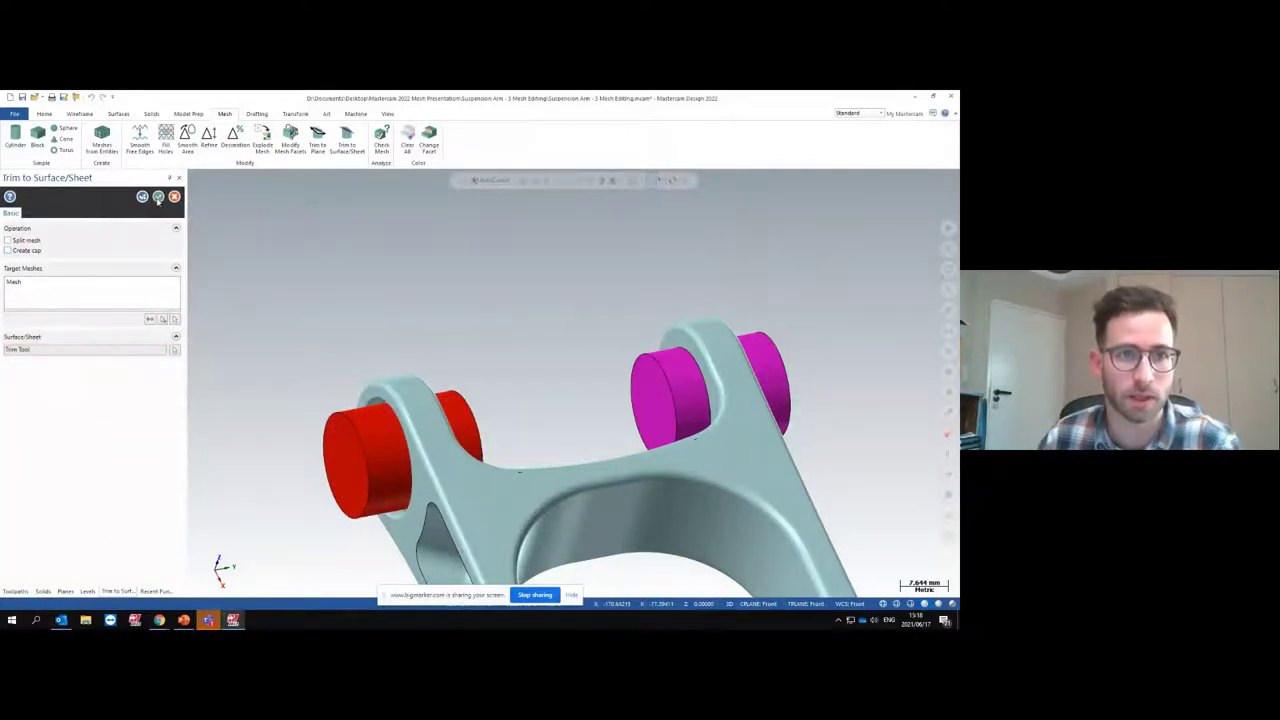
pyautogui.click(158, 197)
pyautogui.click(13, 217)
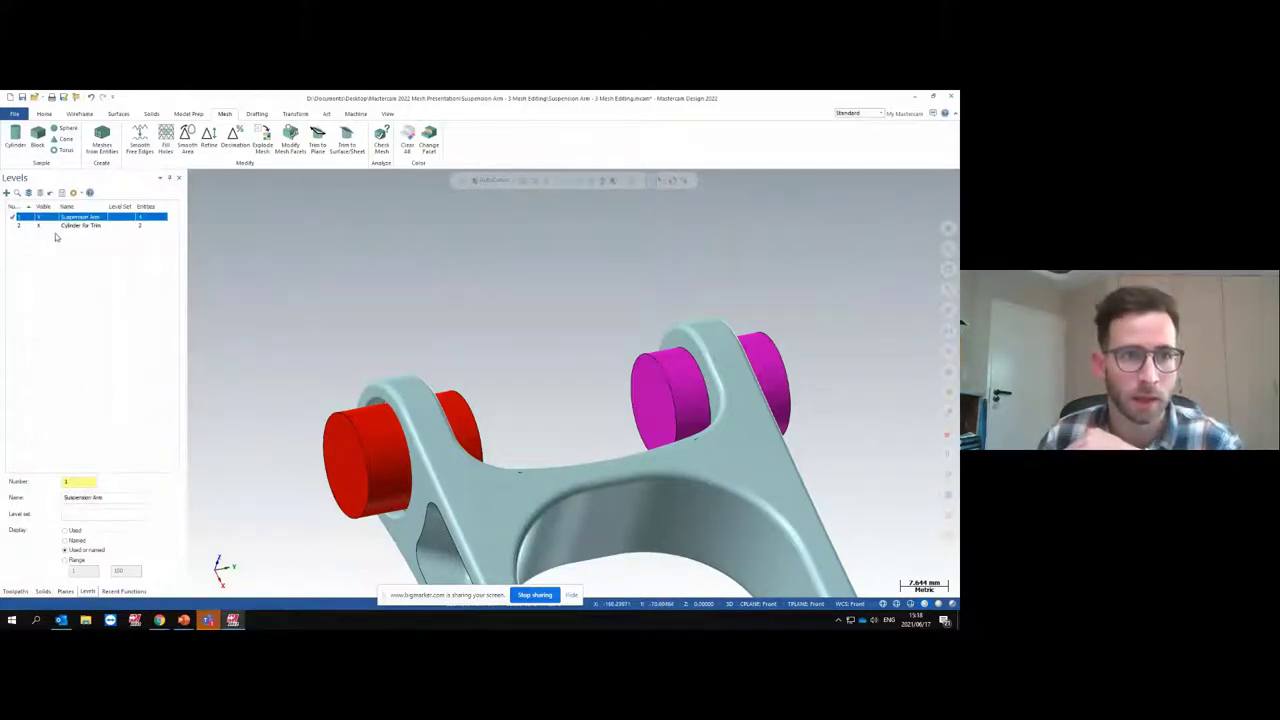
# Hide the Cylinder for Trim level and inspect the opened left eyelet bore
pyautogui.click(40, 225)
pyautogui.moveTo(528, 354); pyautogui.dragTo(517, 406, button='middle')
pyautogui.scroll(6, 406, 460)
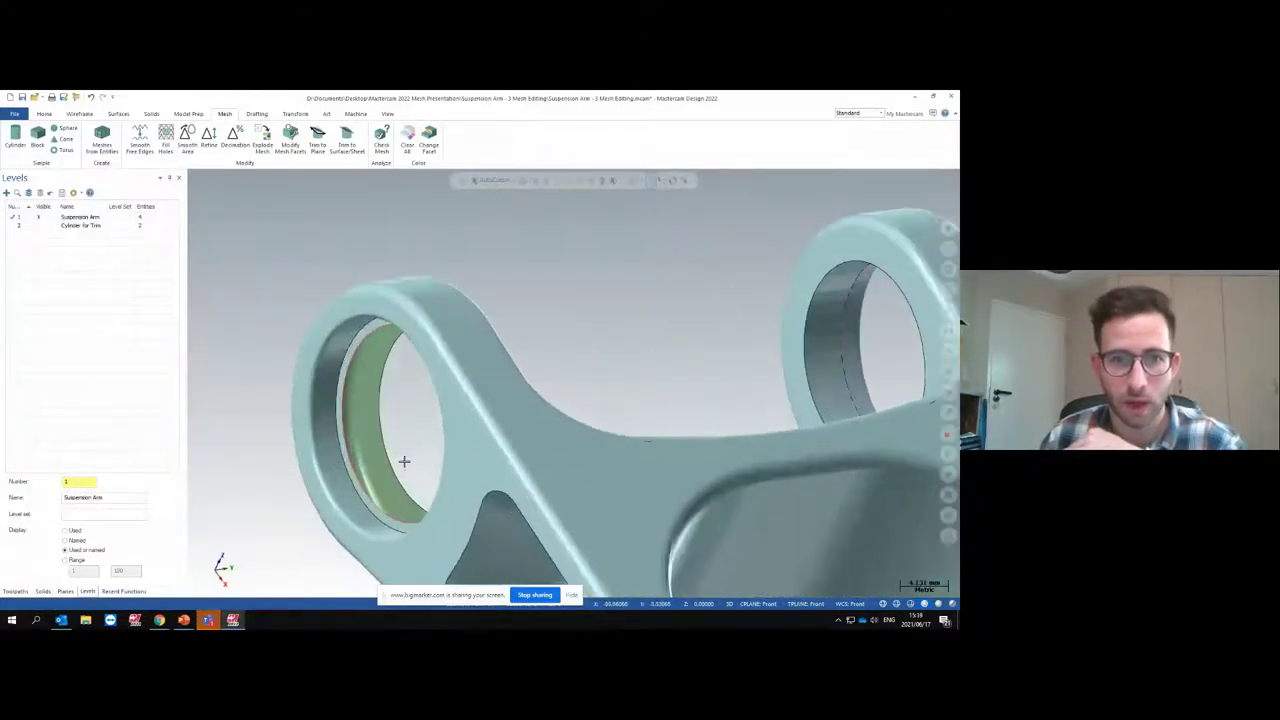
pyautogui.moveTo(386, 458)
pyautogui.mouseDown(button='middle')
pyautogui.moveTo(371, 460)
pyautogui.moveTo(438, 382)
pyautogui.moveTo(432, 348)
pyautogui.moveTo(466, 354)
pyautogui.moveTo(480, 340)
pyautogui.moveTo(448, 350)
pyautogui.mouseUp(button='middle')
pyautogui.scroll(-3, 446, 418)
pyautogui.scroll(2, 460, 354)
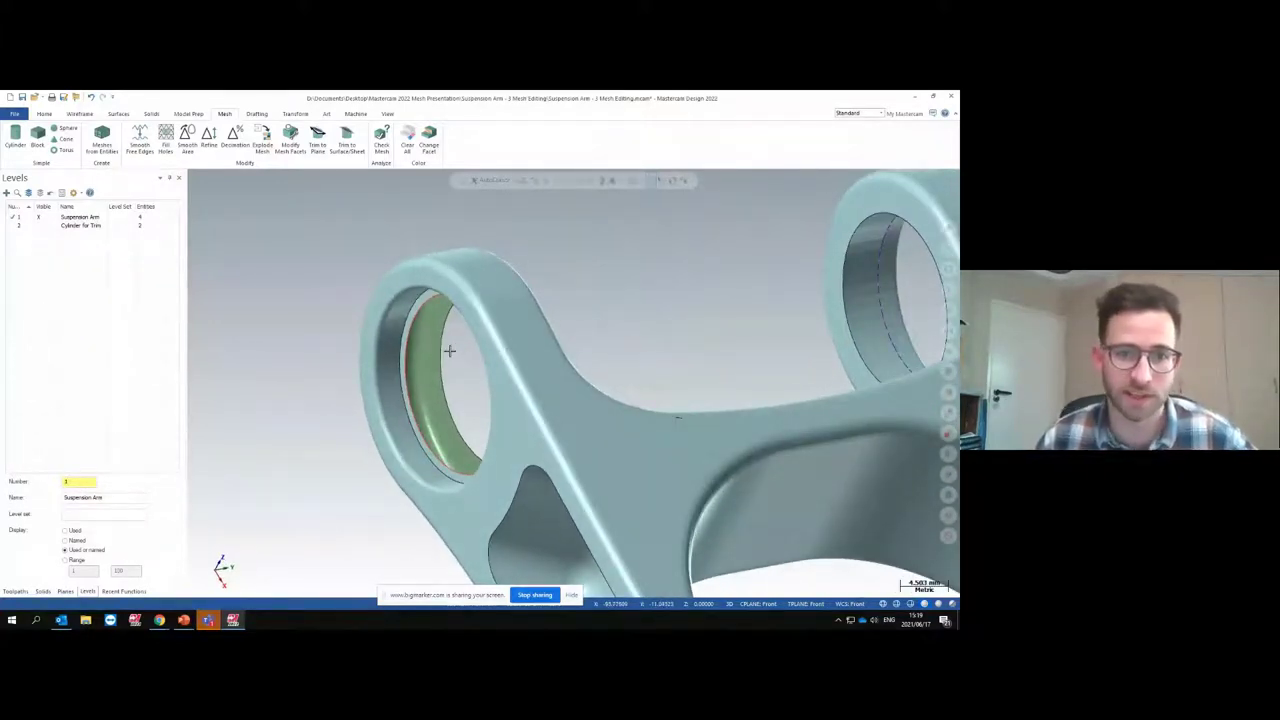
pyautogui.moveTo(574, 323); pyautogui.dragTo(429, 375, button='middle')
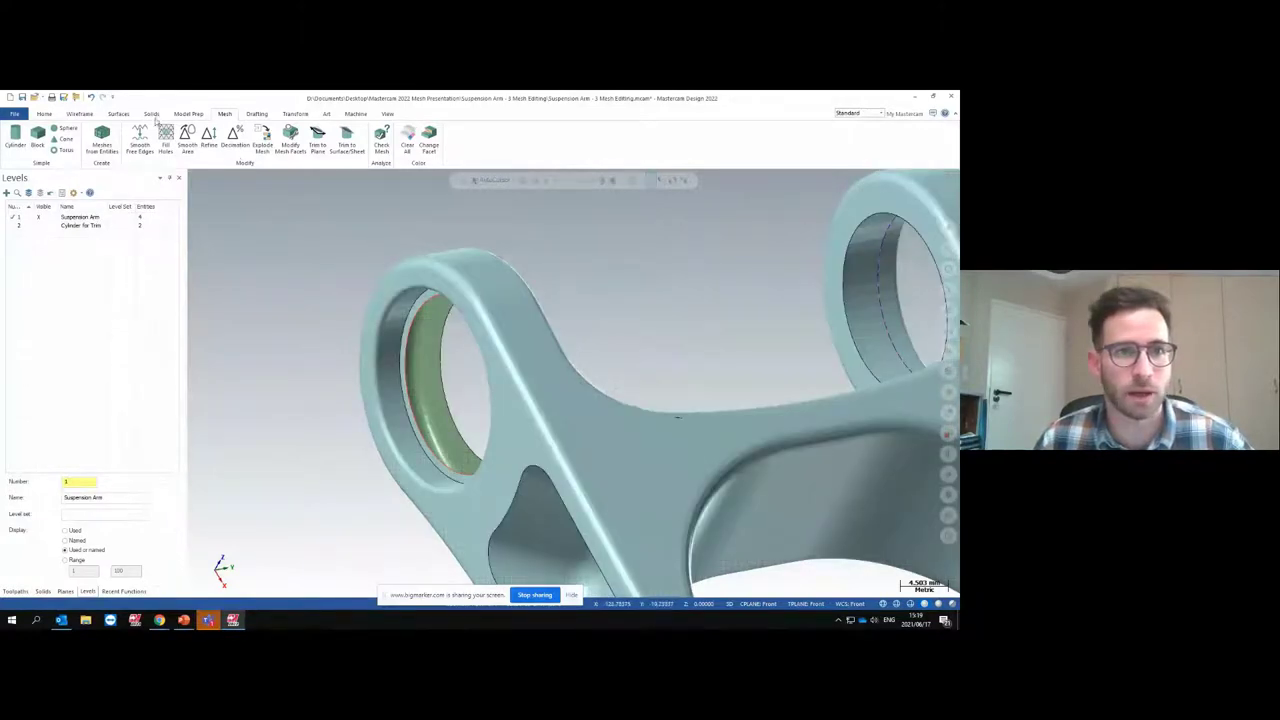
pyautogui.click(119, 114)
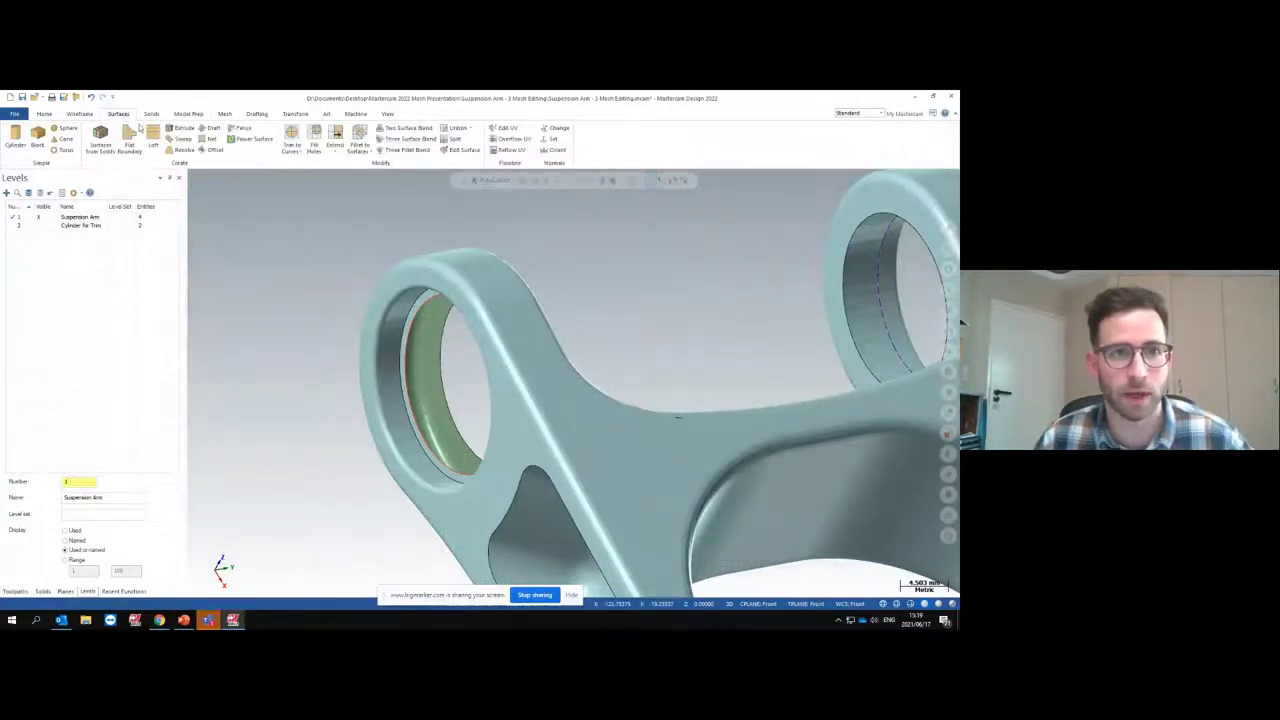
# Draft a surface from the left hole's inner edge with Length 4.0 on the opposite side
pyautogui.click(213, 133)
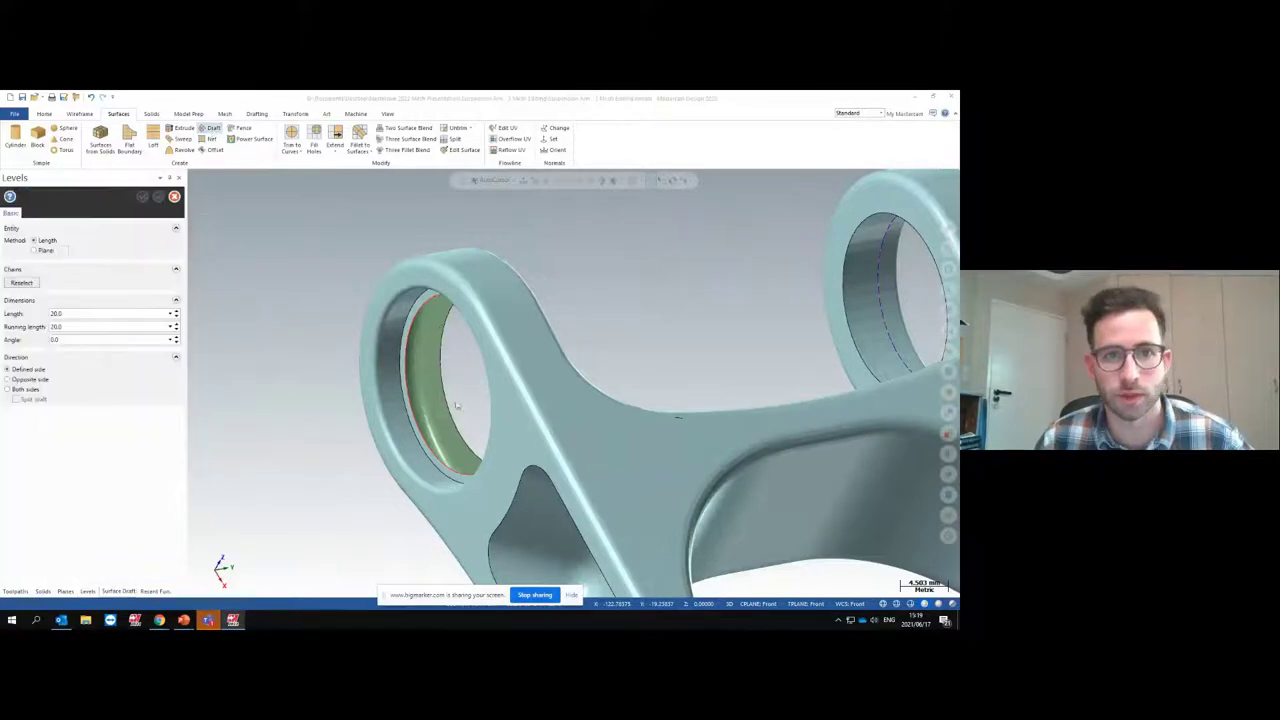
pyautogui.click(418, 354)
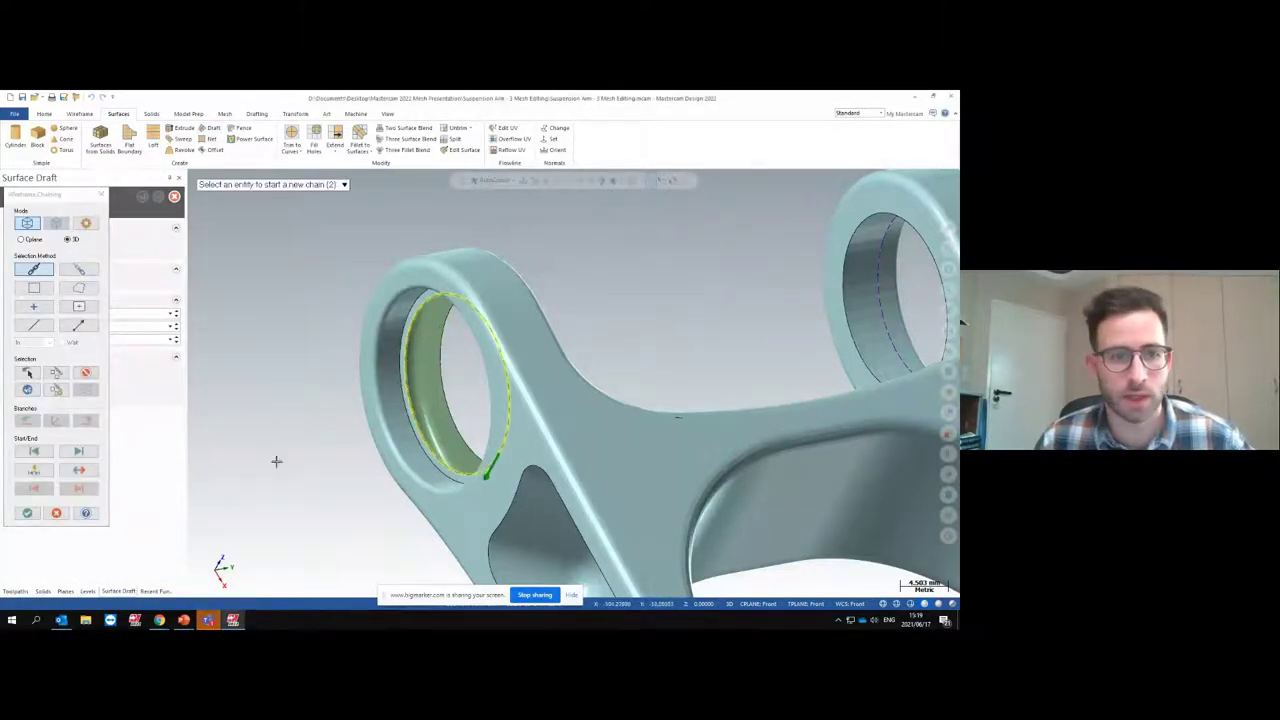
pyautogui.click(27, 512)
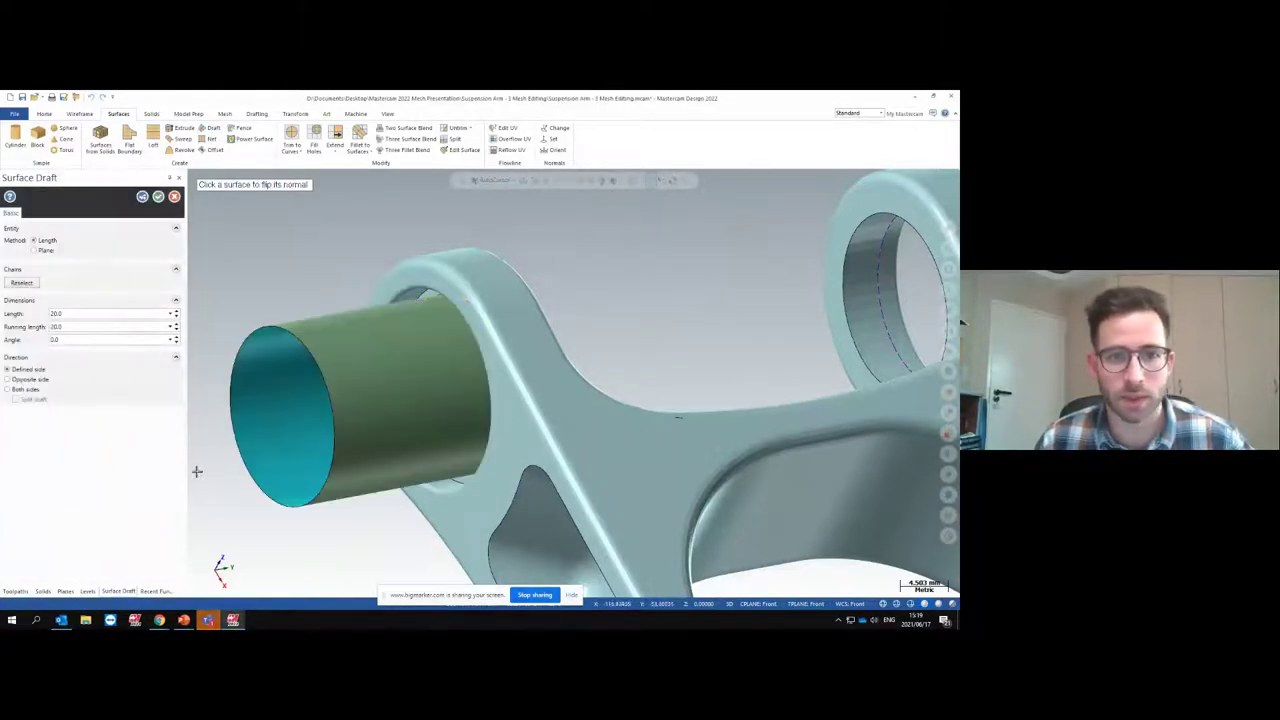
pyautogui.doubleClick(69, 314)
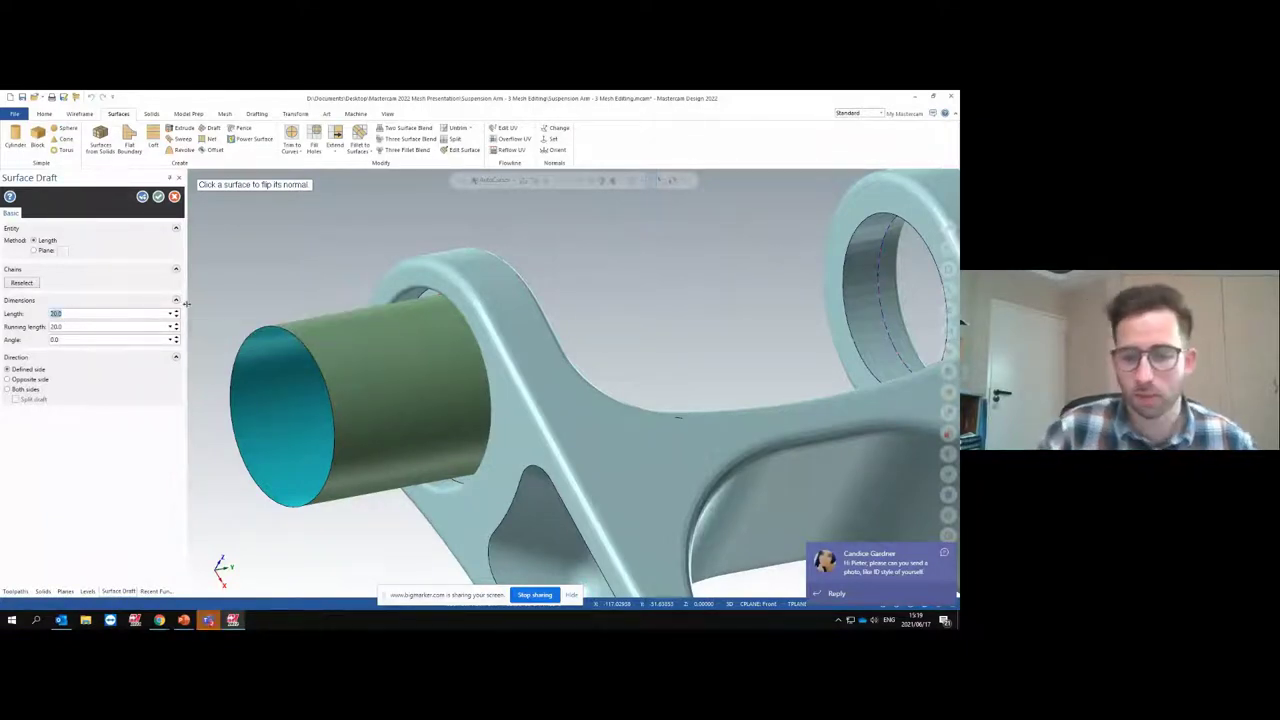
pyautogui.write('4')
pyautogui.press('Return')
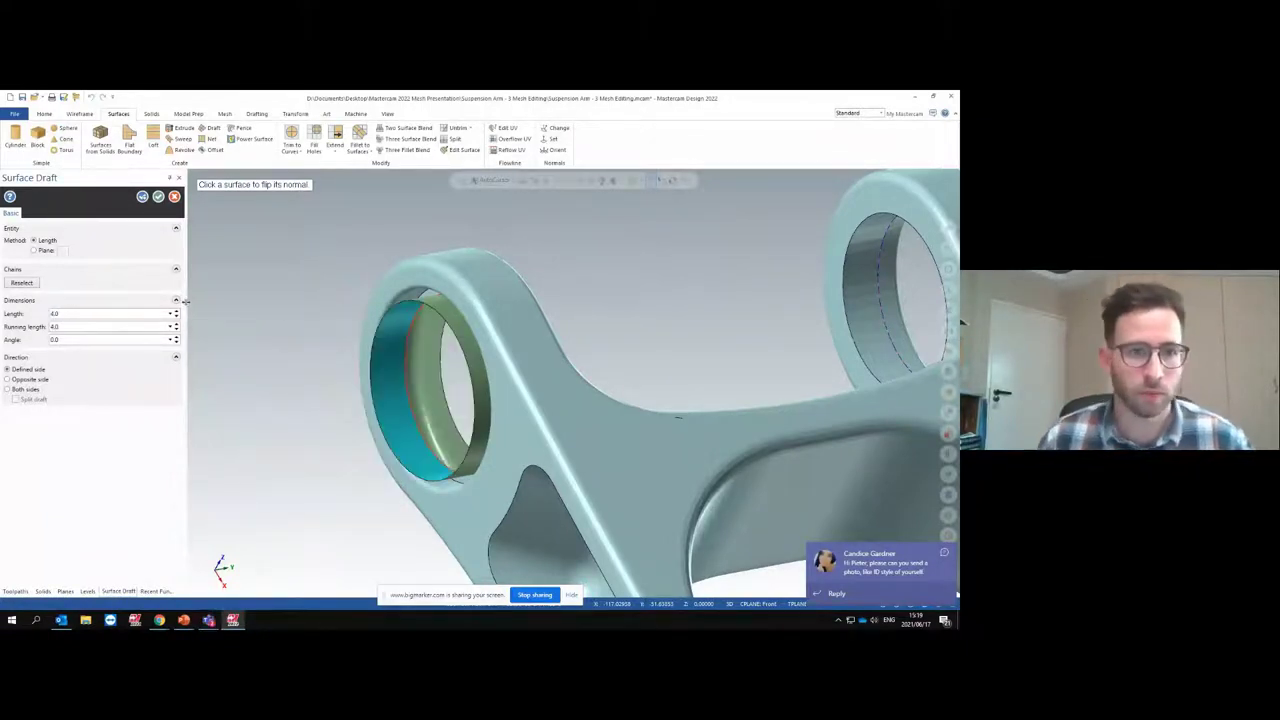
pyautogui.click(28, 381)
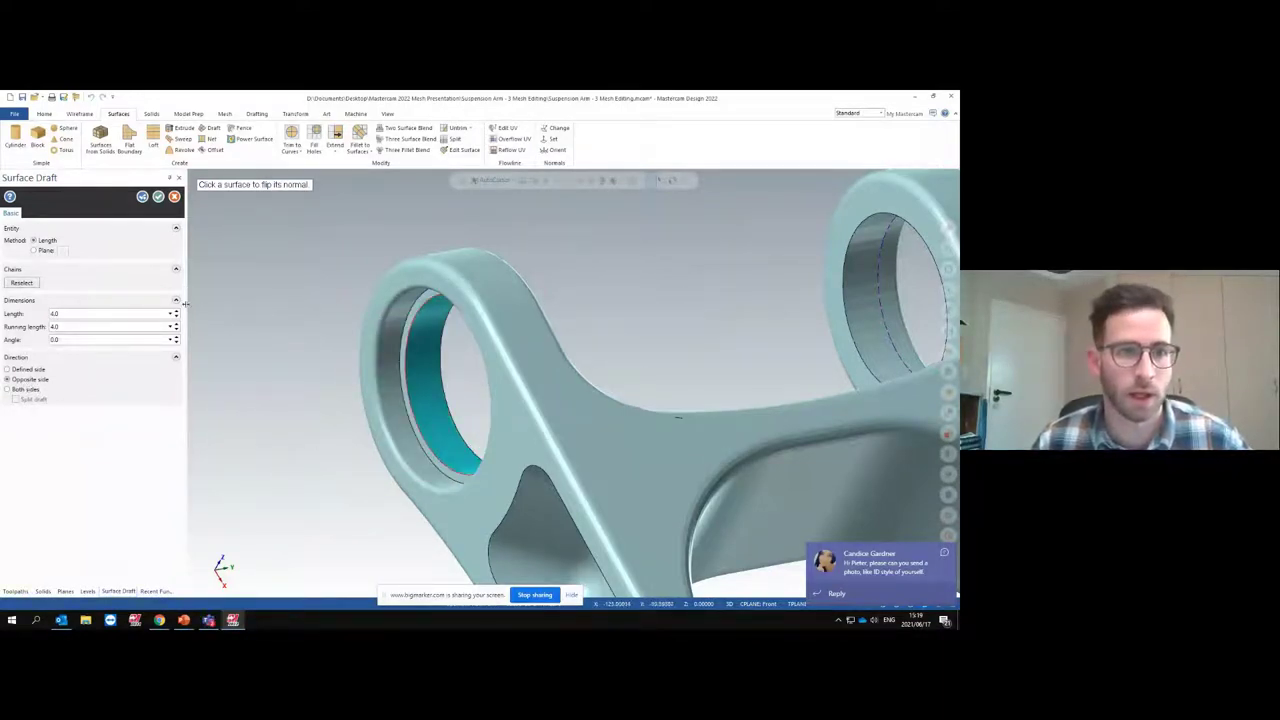
pyautogui.moveTo(537, 393); pyautogui.dragTo(529, 387, button='middle')
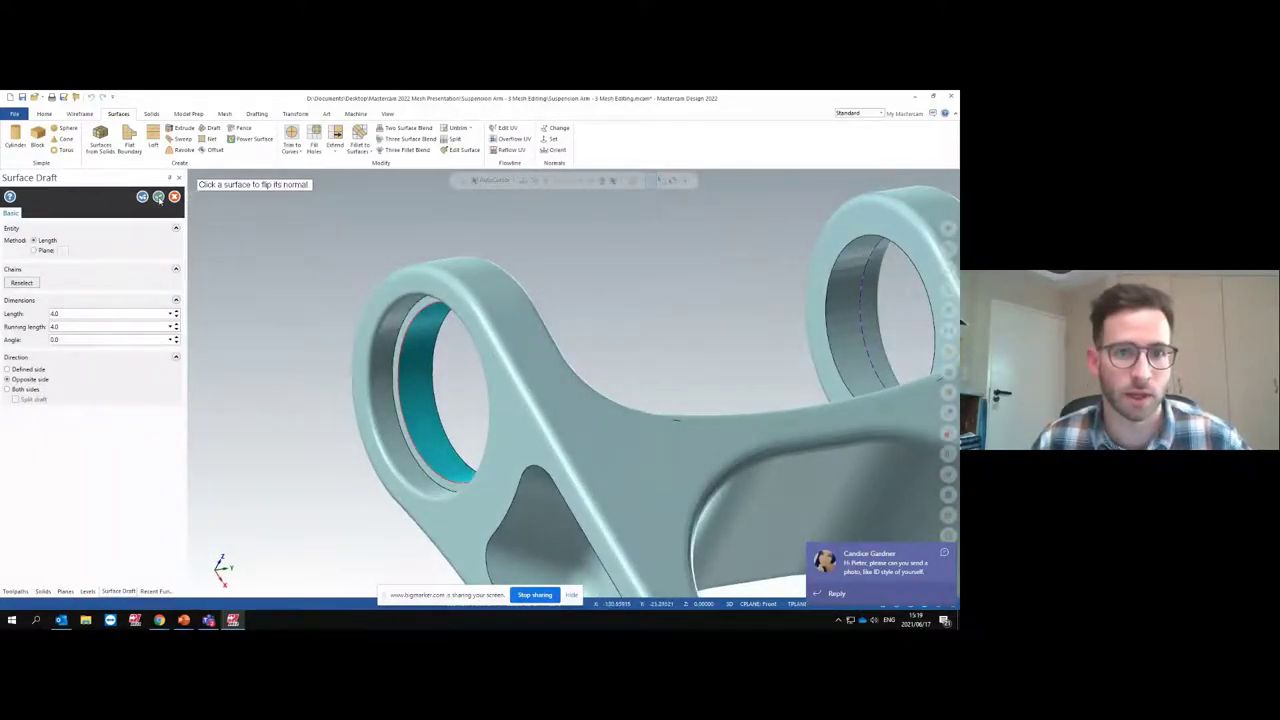
pyautogui.click(158, 197)
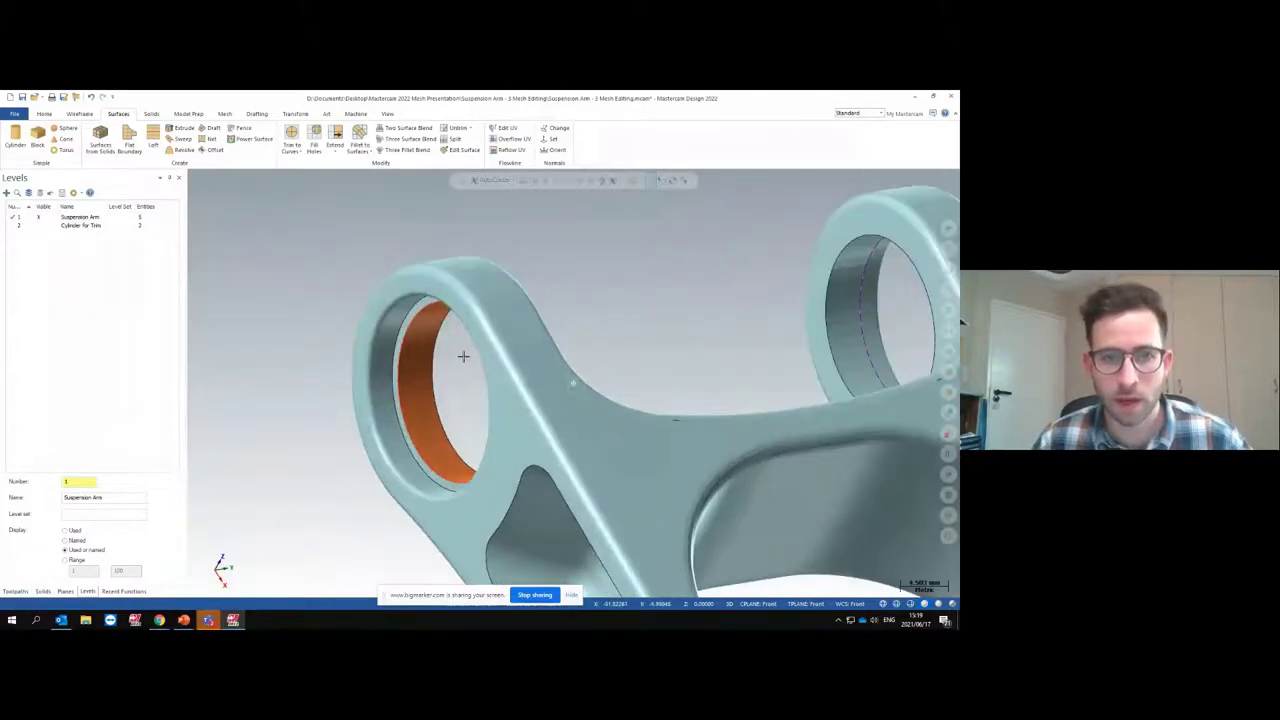
# Flip the normal of the draft surface inside the left eyelet bore
pyautogui.scroll(3, 455, 370)
pyautogui.scroll(-3, 405, 348)
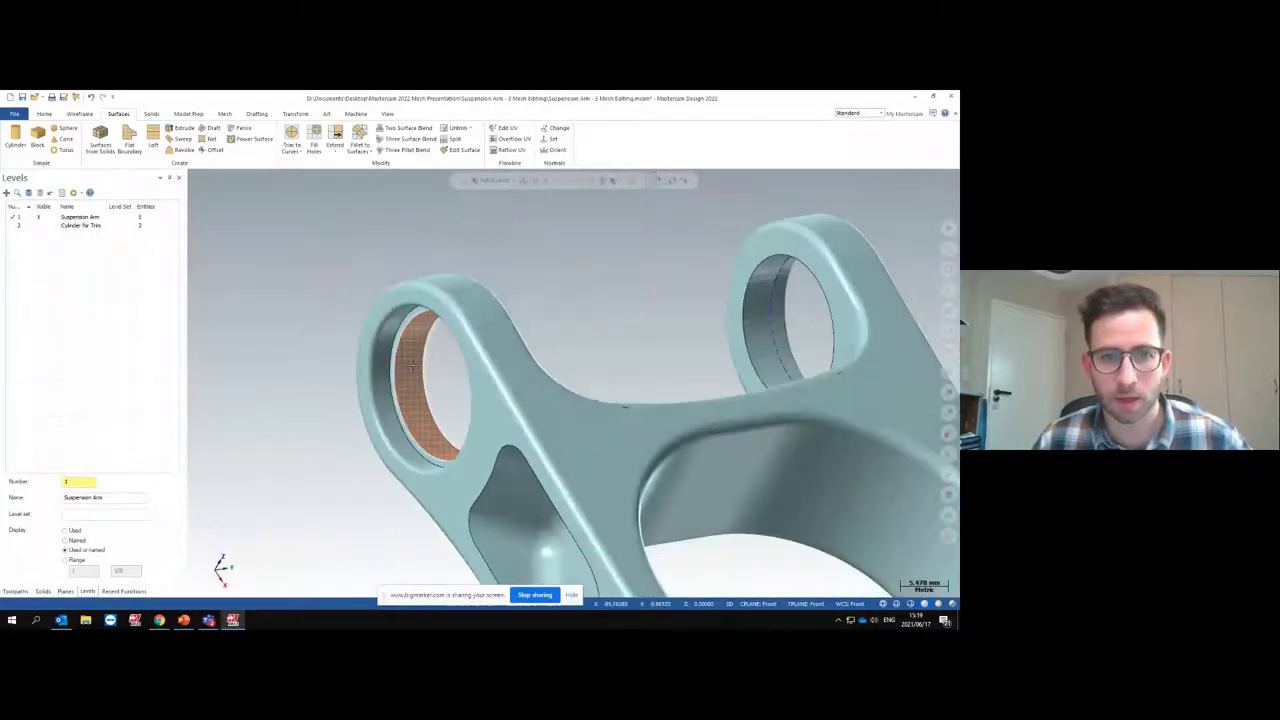
pyautogui.click(556, 128)
pyautogui.click(409, 368)
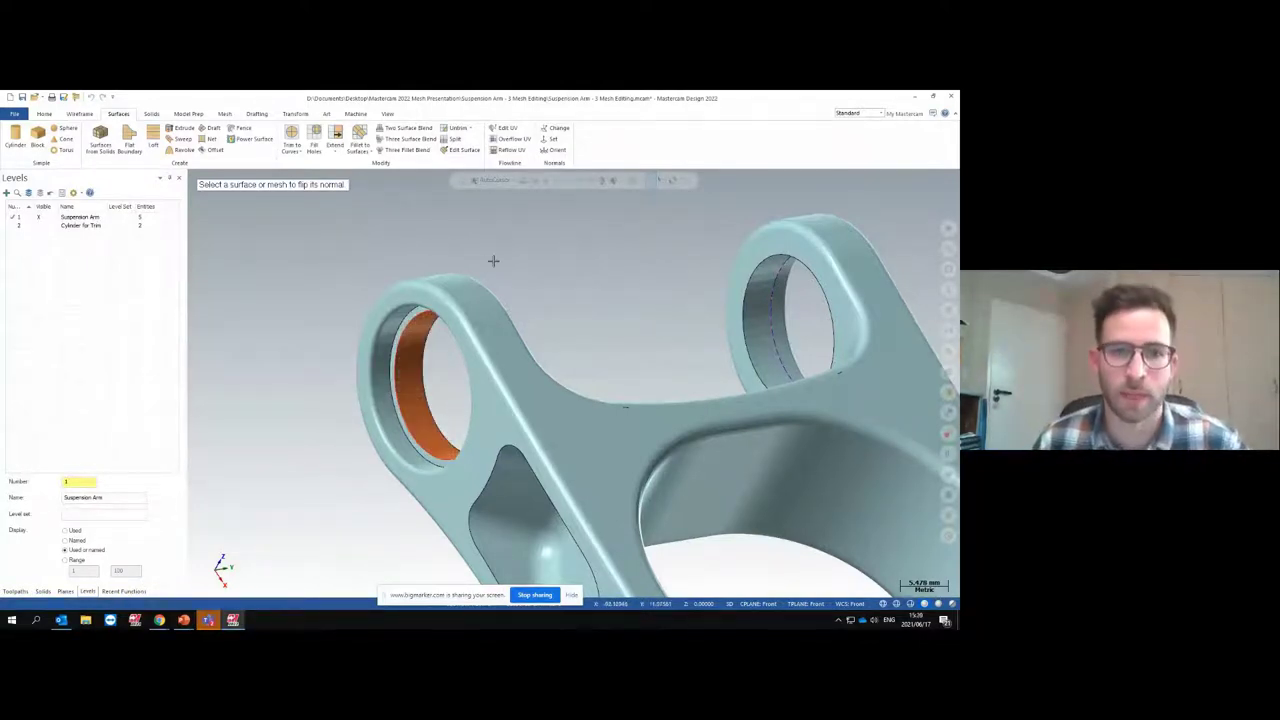
pyautogui.press('Escape')
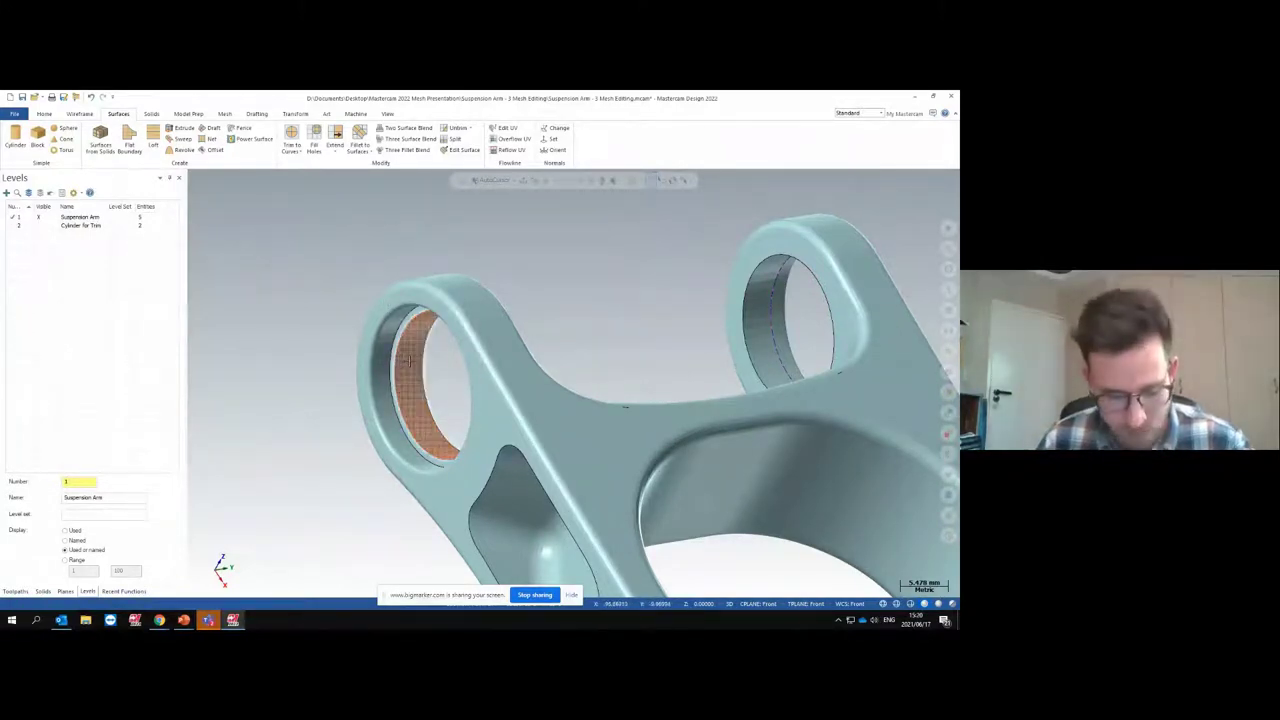
pyautogui.click(225, 113)
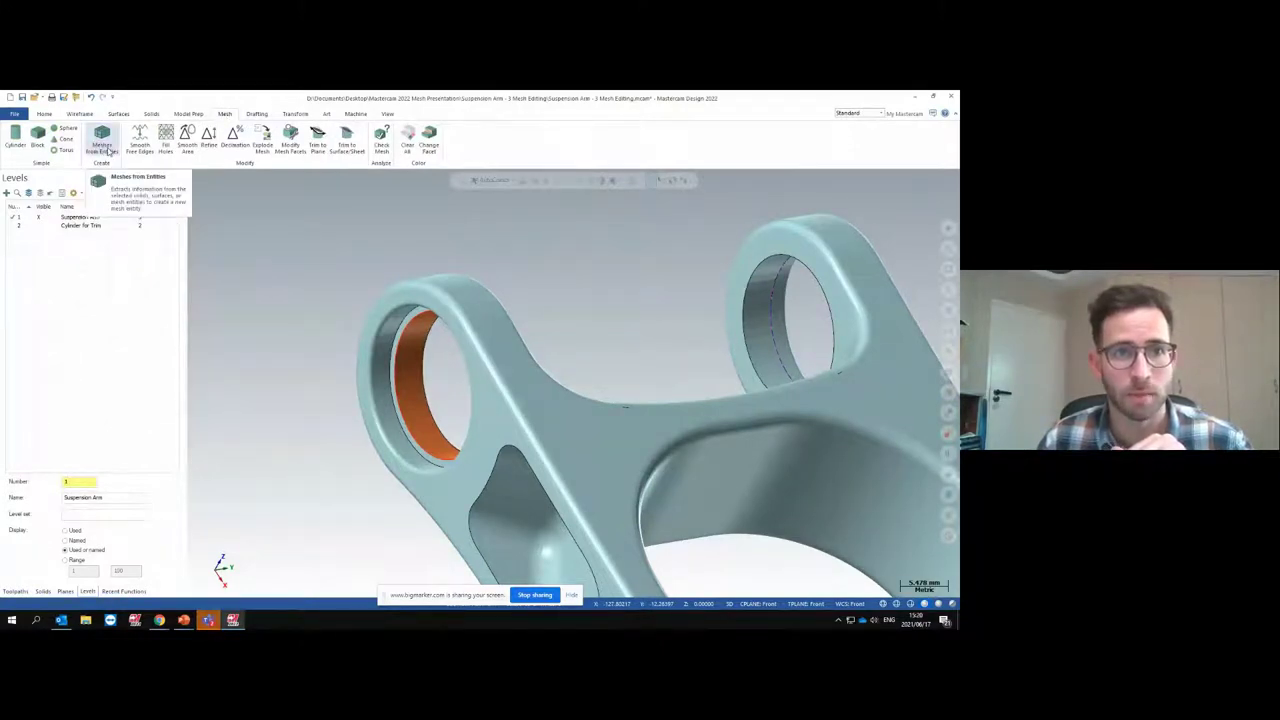
# Convert the arm mesh and orange bore surface into one combined mesh, deleting the originals
pyautogui.click(104, 141)
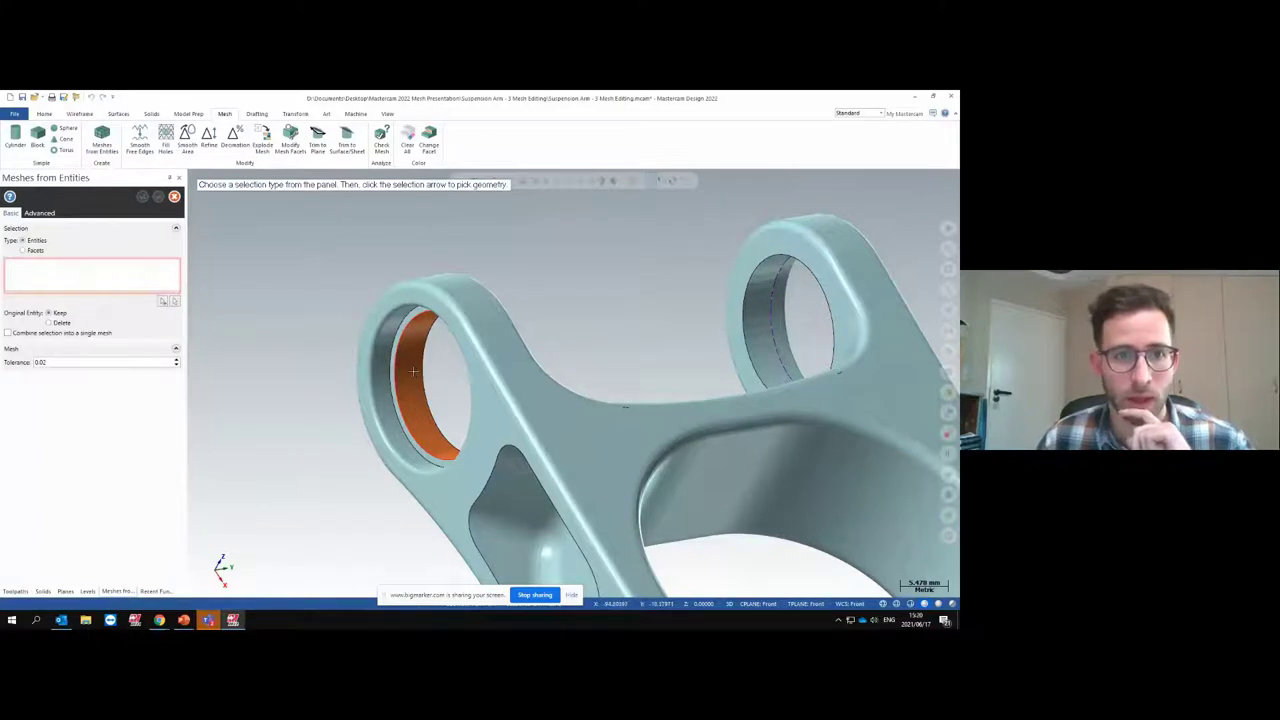
pyautogui.click(162, 303)
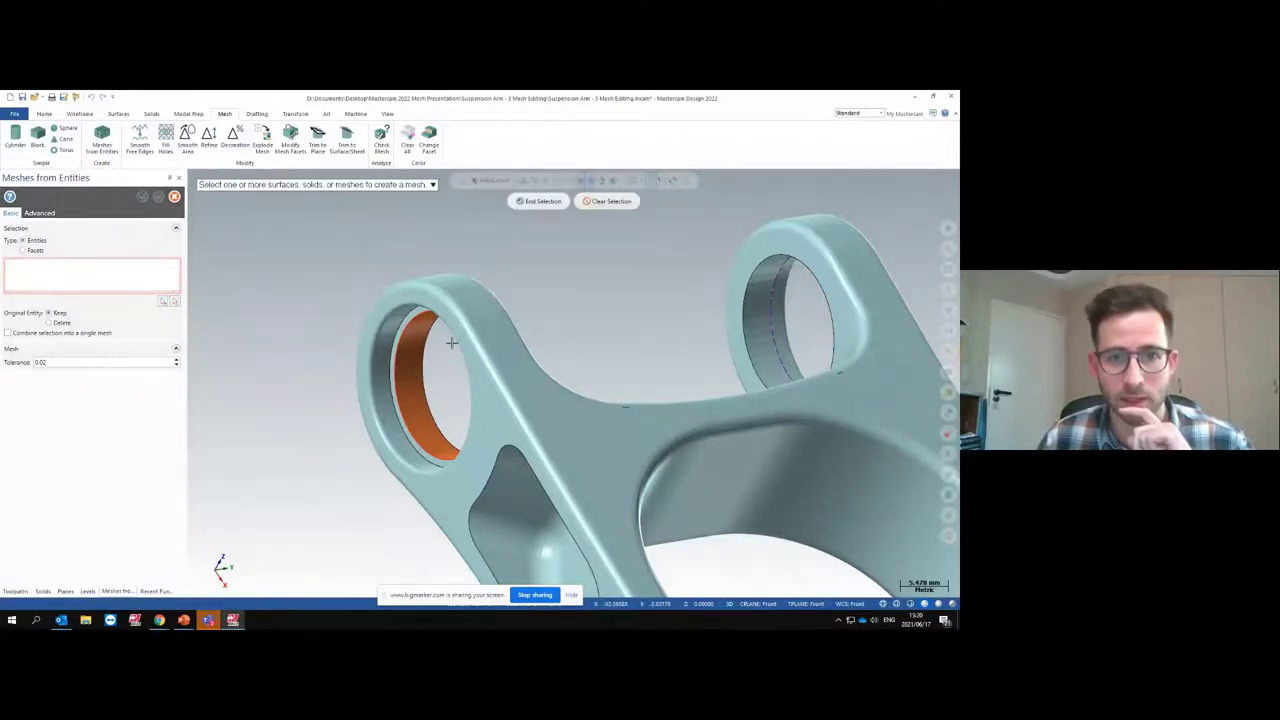
pyautogui.click(450, 343)
pyautogui.click(411, 370)
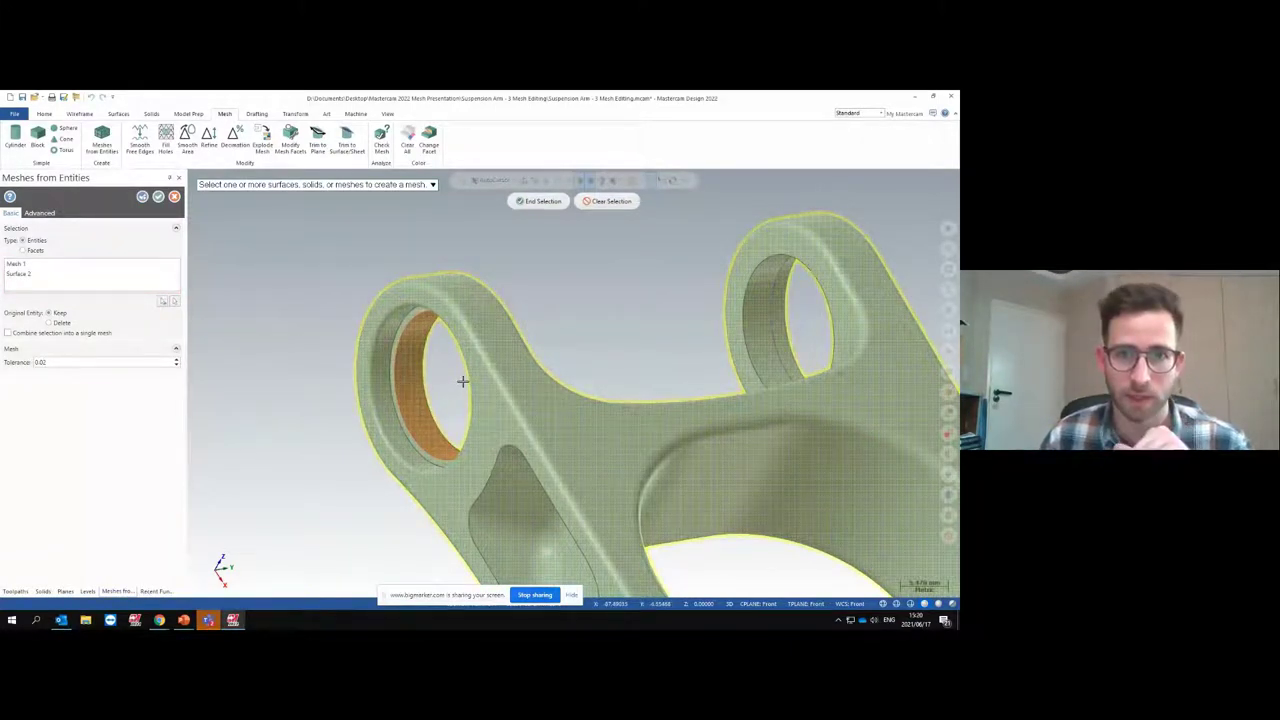
pyautogui.press('Return')
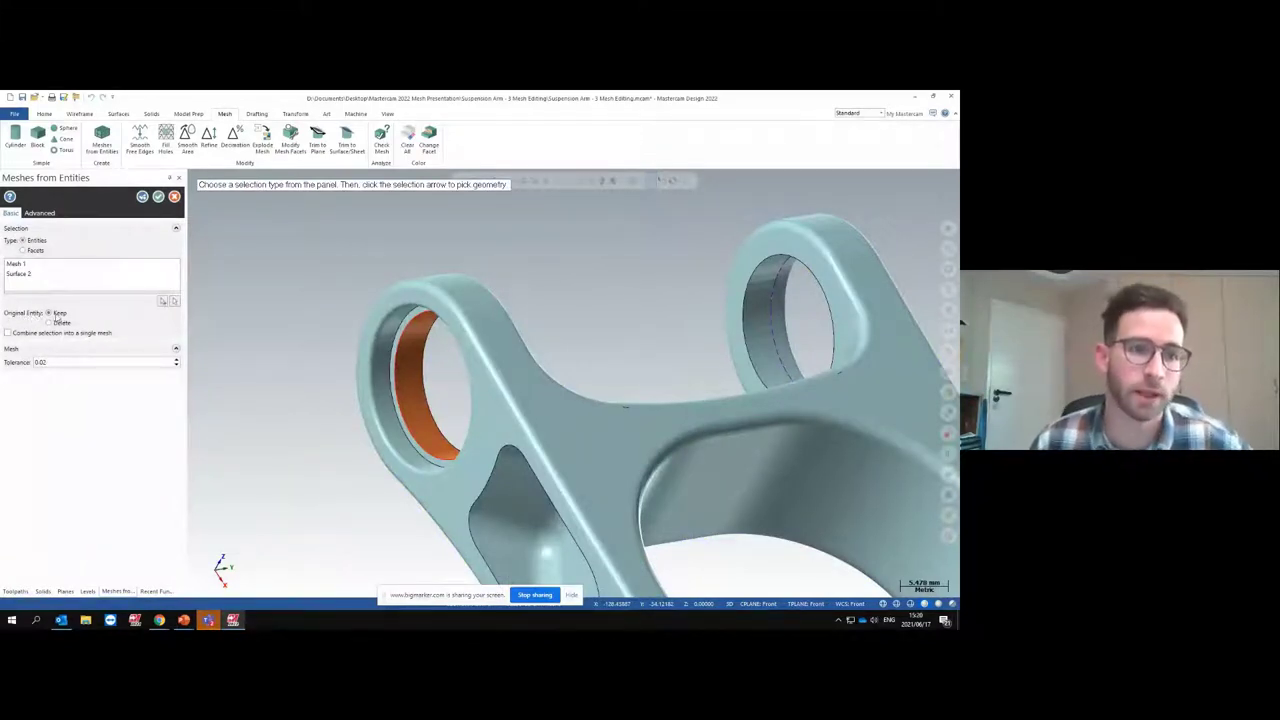
pyautogui.click(62, 324)
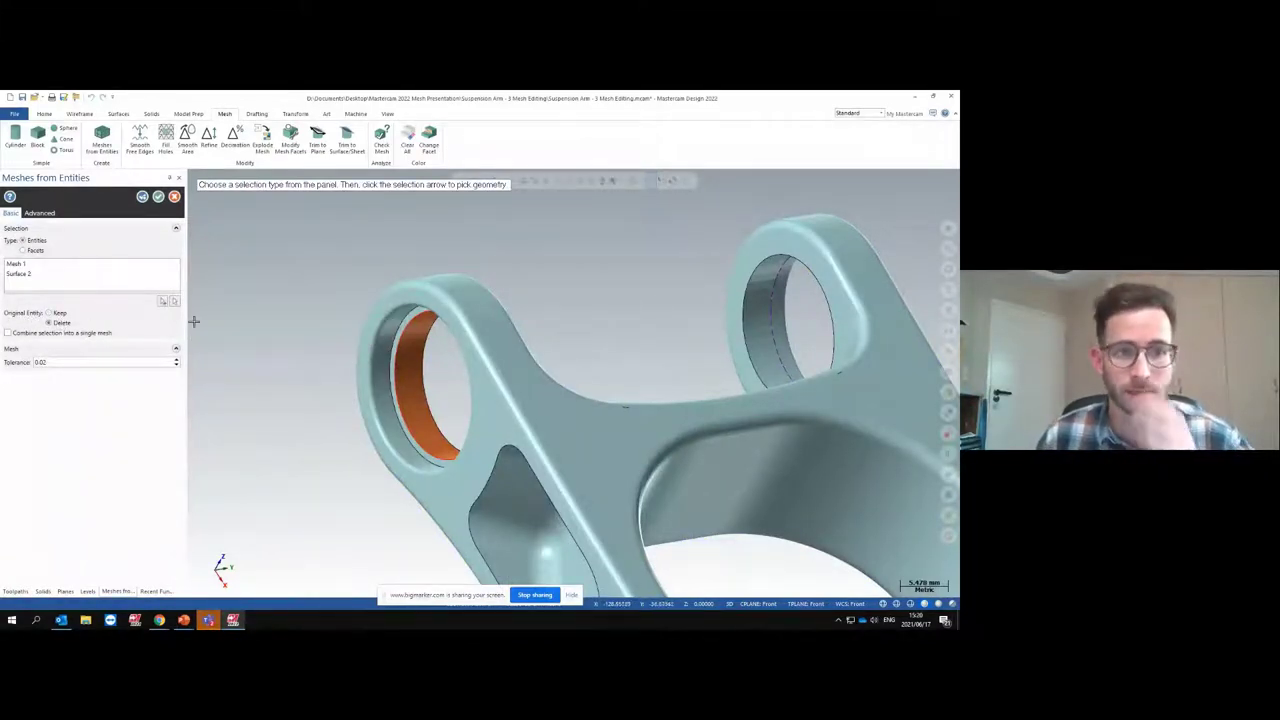
pyautogui.click(69, 338)
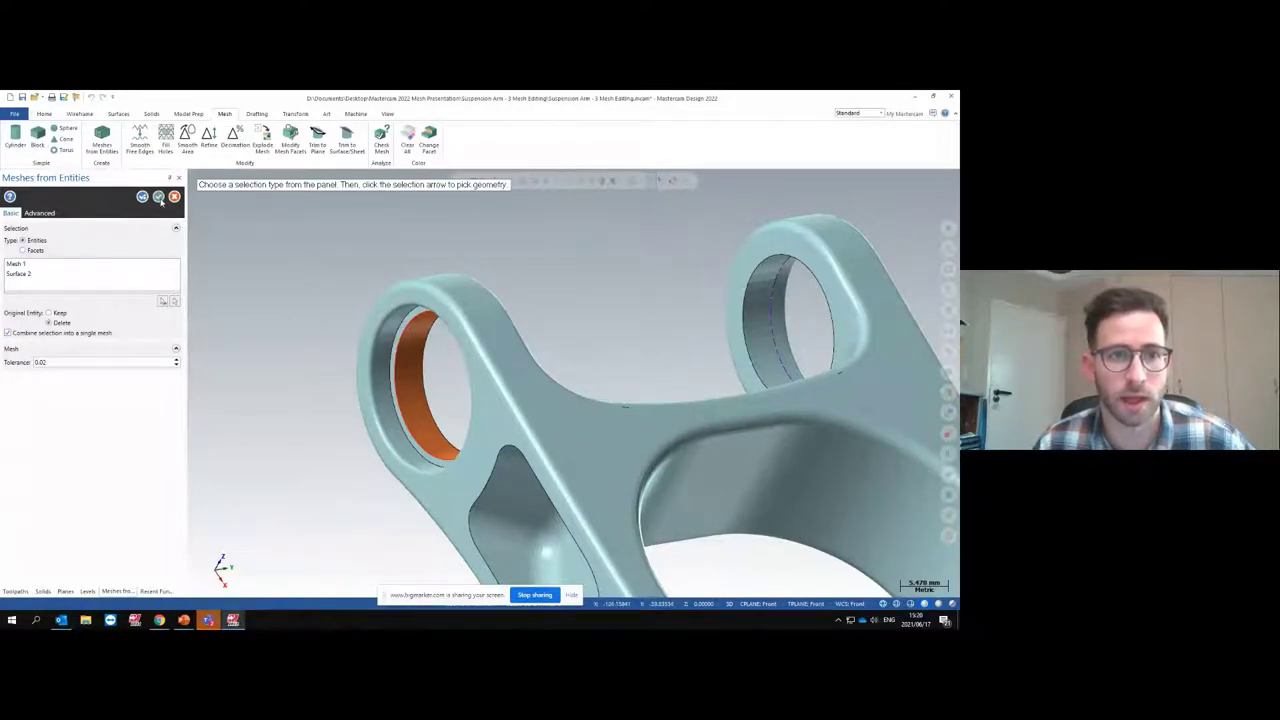
pyautogui.click(158, 197)
pyautogui.moveTo(365, 318)
pyautogui.mouseDown(button='middle')
pyautogui.moveTo(398, 362)
pyautogui.moveTo(644, 308)
pyautogui.moveTo(768, 298)
pyautogui.mouseUp(button='middle')
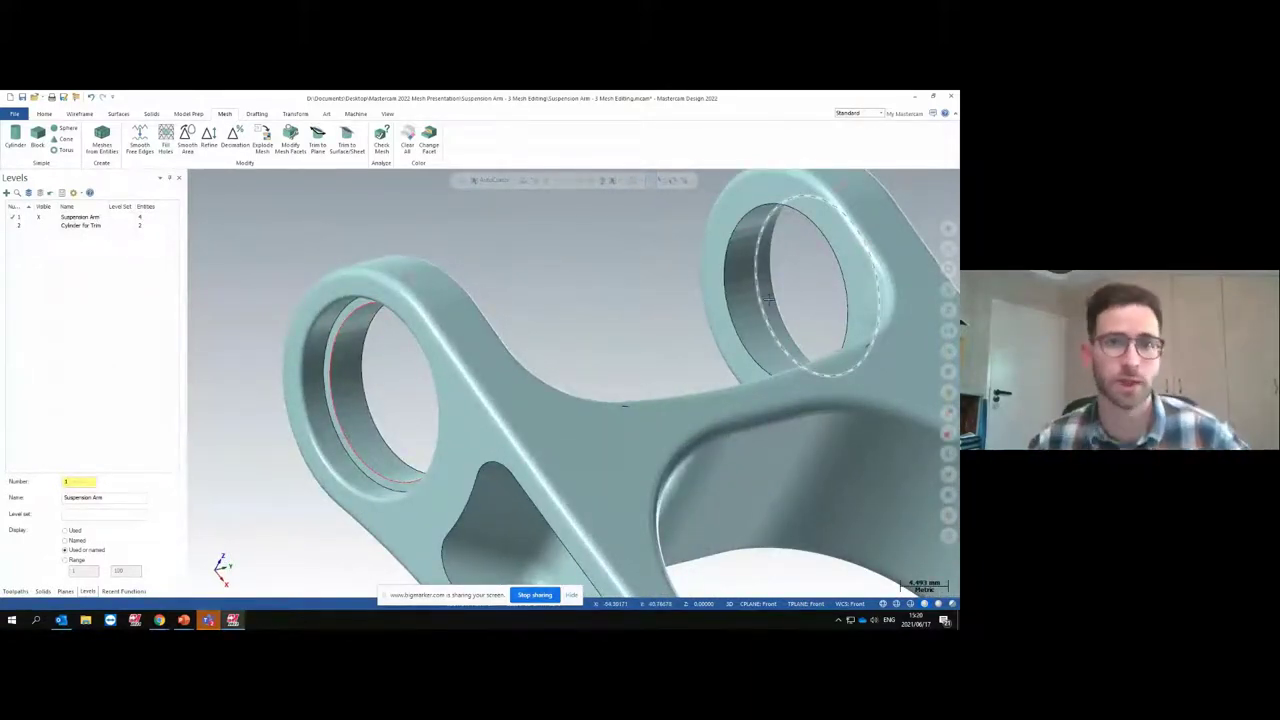
pyautogui.click(768, 298)
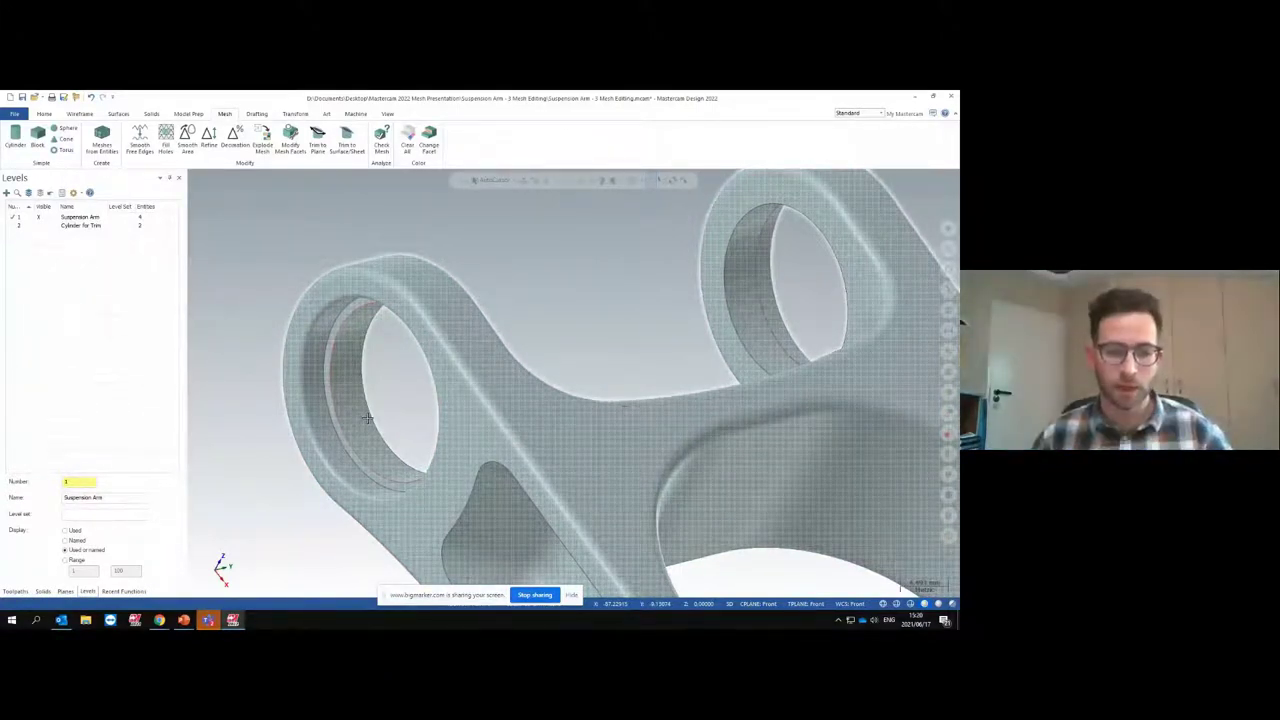
pyautogui.moveTo(367, 418); pyautogui.dragTo(756, 390, button='middle')
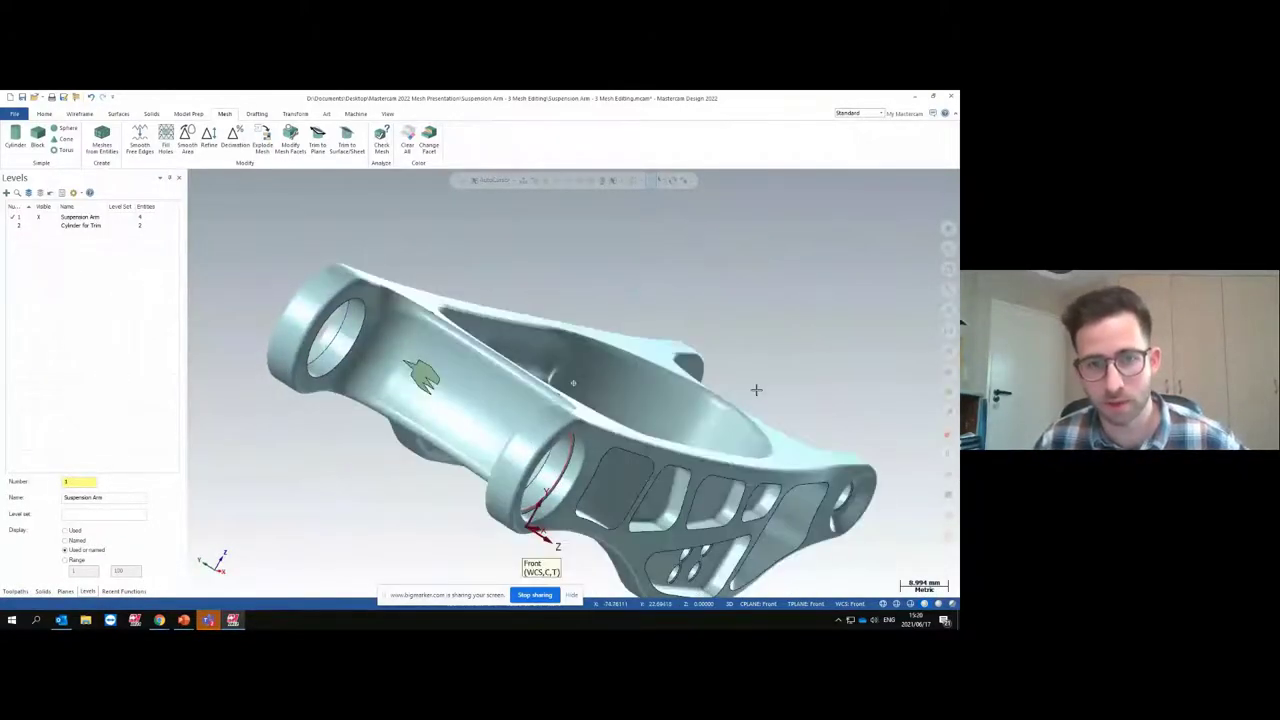
pyautogui.scroll(2, 700, 375)
pyautogui.scroll(-3, 620, 371)
pyautogui.scroll(6, 560, 378)
pyautogui.moveTo(535, 378)
pyautogui.mouseDown(button='middle')
pyautogui.moveTo(520, 350)
pyautogui.moveTo(557, 370)
pyautogui.moveTo(520, 355)
pyautogui.moveTo(540, 360)
pyautogui.mouseUp(button='middle')
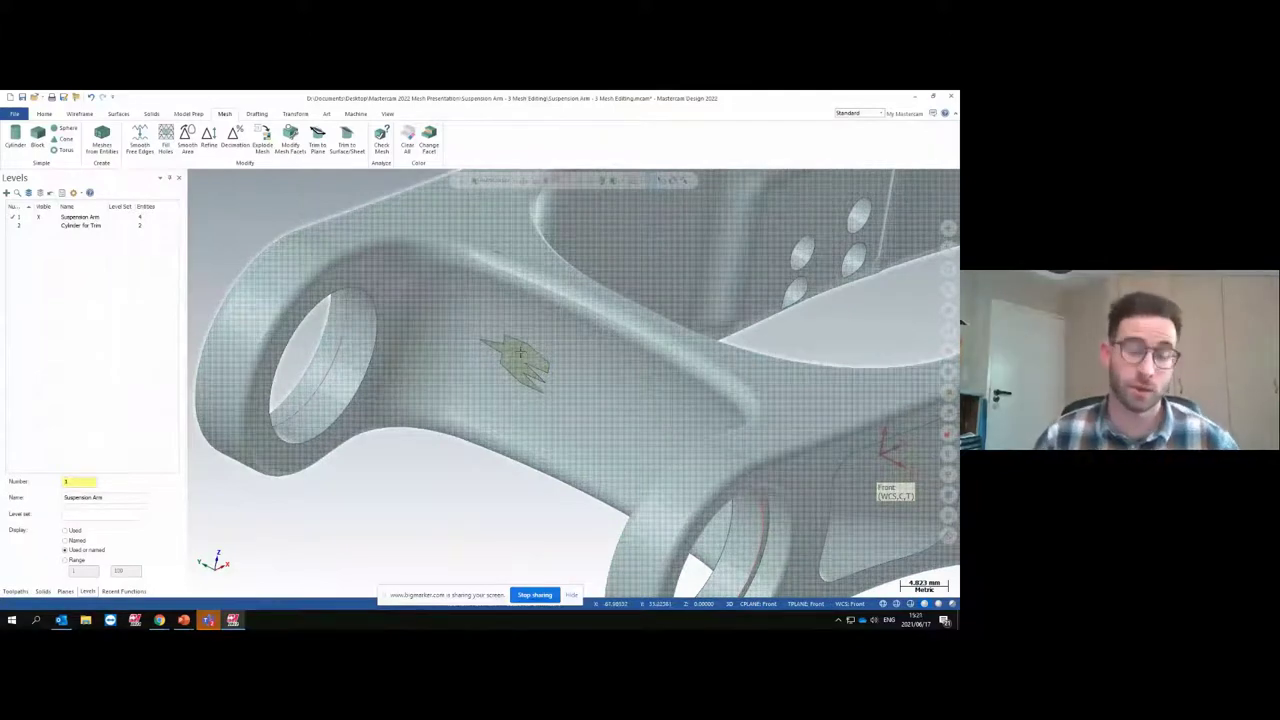
pyautogui.moveTo(540, 376); pyautogui.dragTo(576, 364, button='middle')
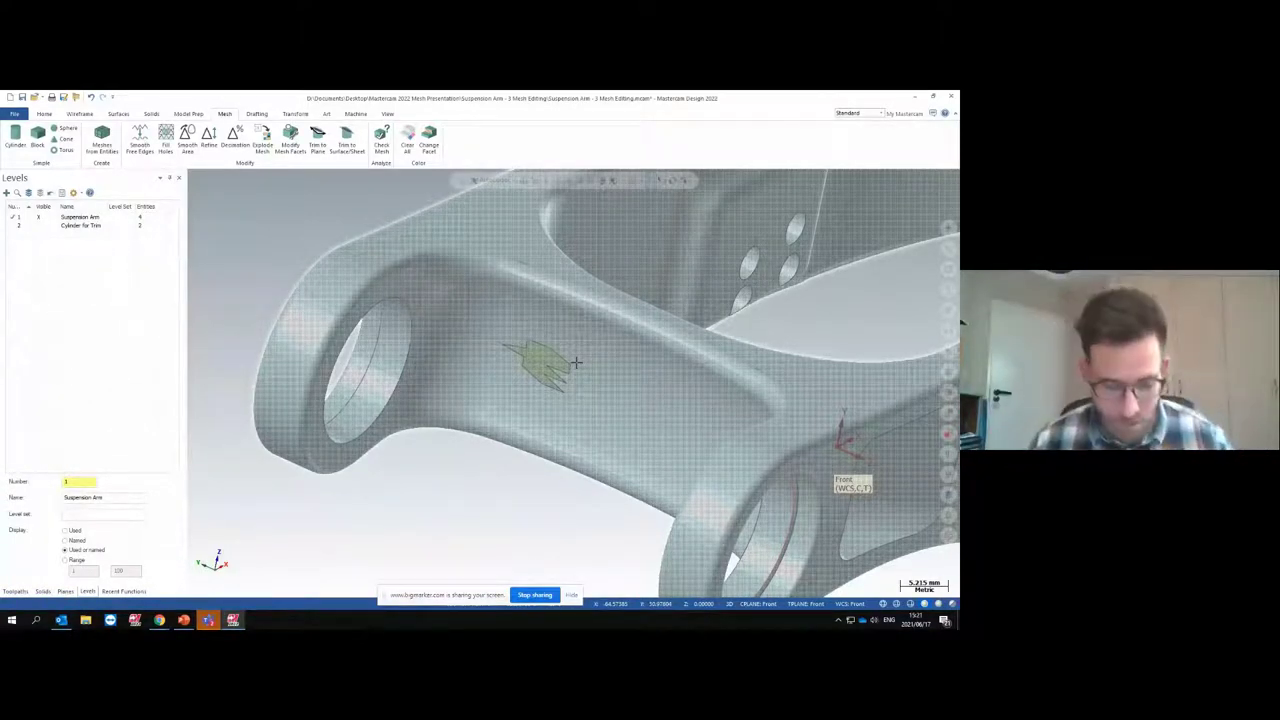
pyautogui.moveTo(577, 363); pyautogui.dragTo(455, 232, button='middle')
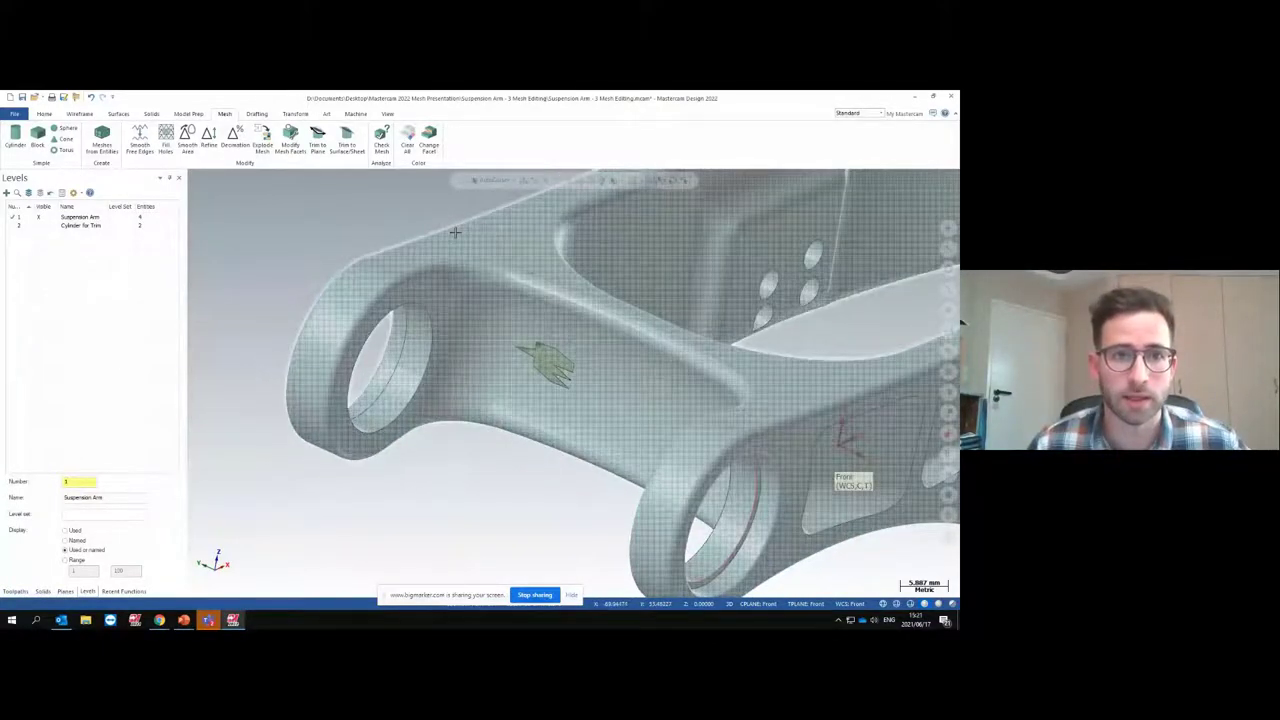
# Open Modify Mesh Facets with the Repair operation and begin selecting facets
pyautogui.click(296, 138)
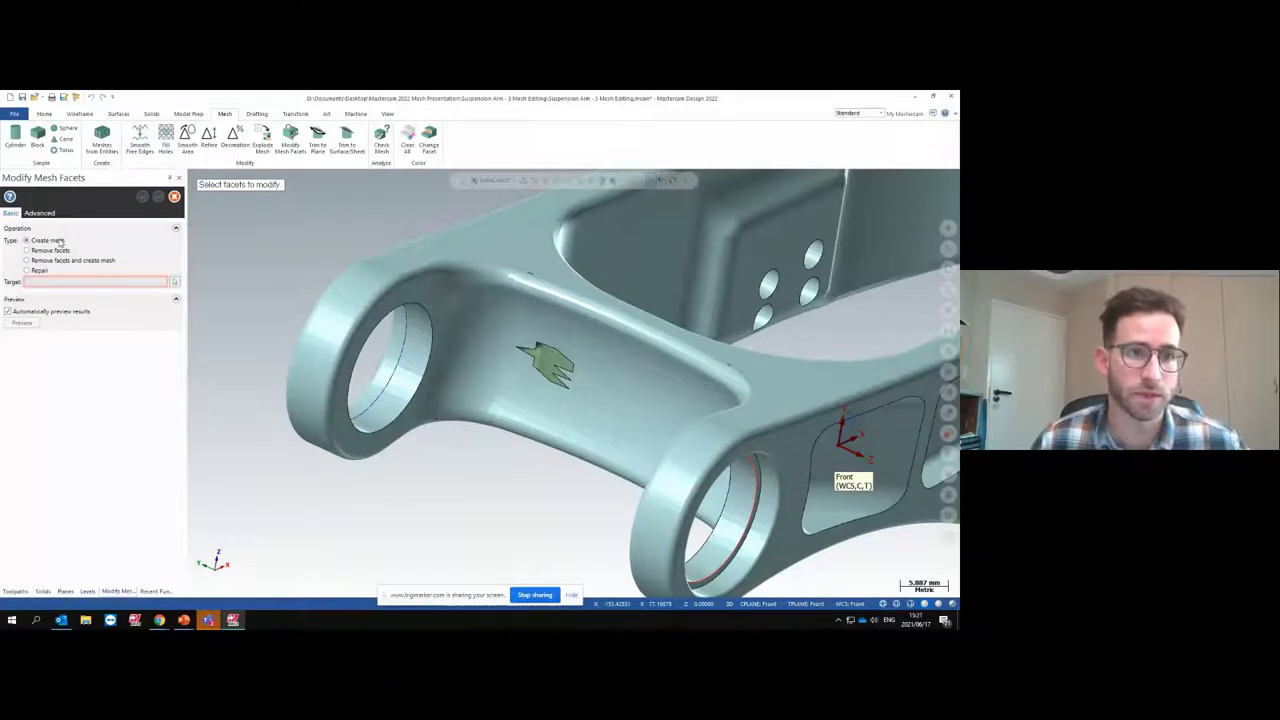
pyautogui.moveTo(60, 242)
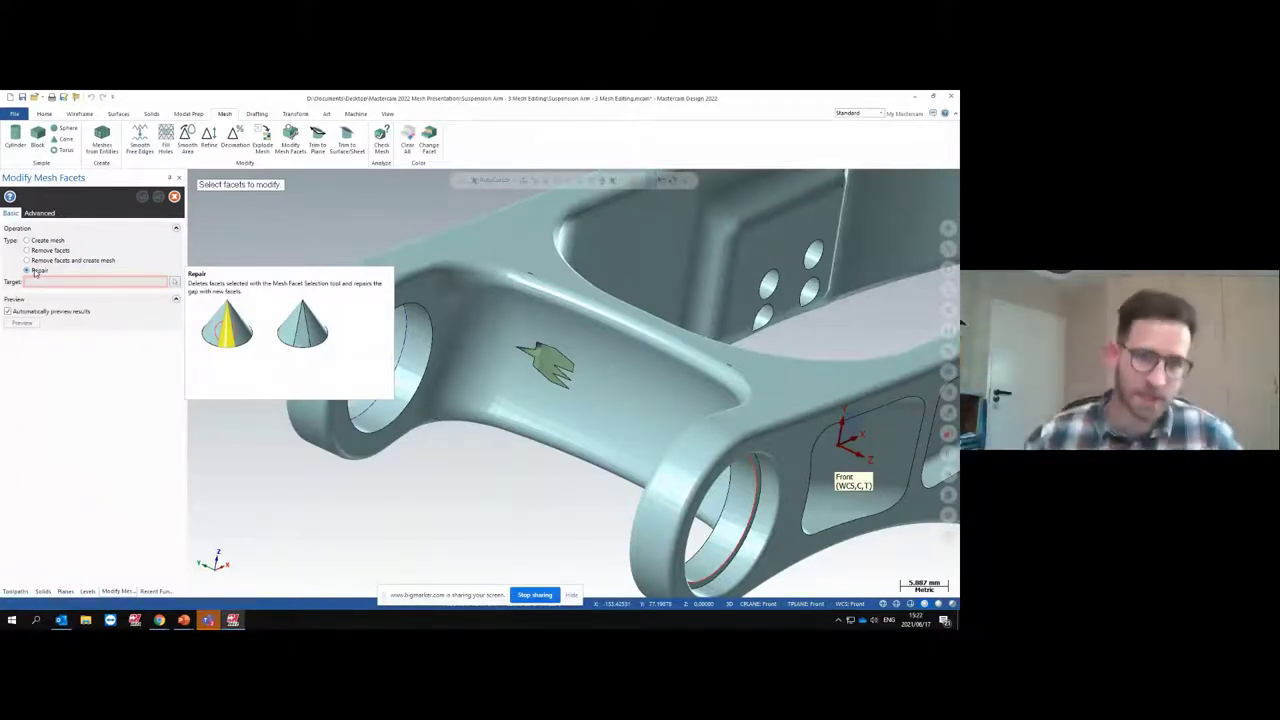
pyautogui.click(174, 284)
# Zoom in on the green patch and set target selection to brushing with Inside boundary
pyautogui.moveTo(230, 271); pyautogui.dragTo(530, 320, button='middle')
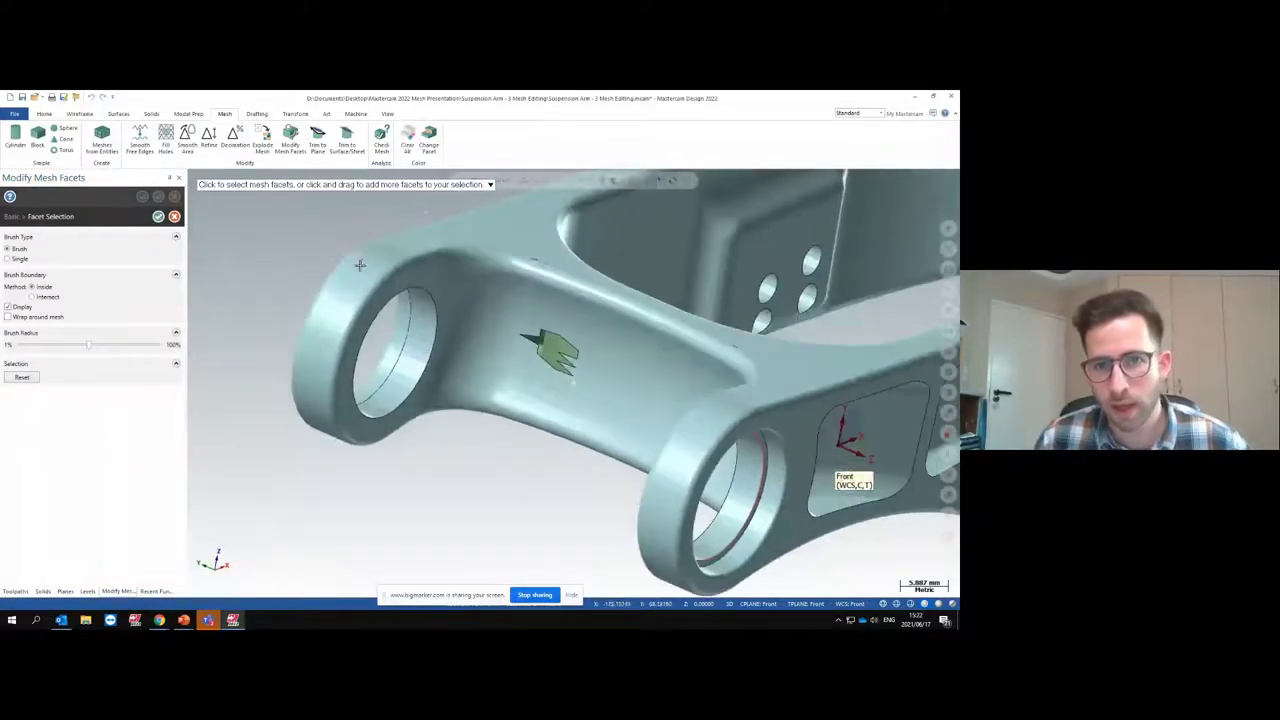
pyautogui.scroll(2, 560, 328)
pyautogui.scroll(-3, 560, 328)
pyautogui.scroll(3, 555, 340)
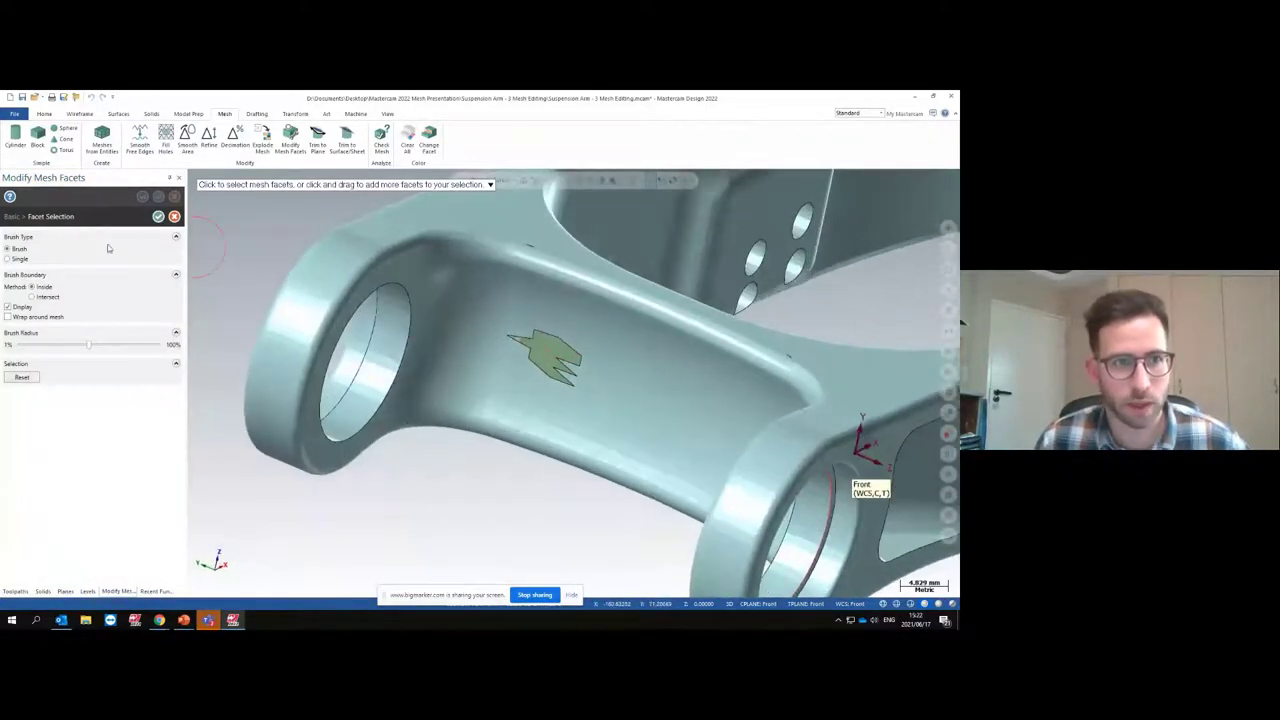
pyautogui.click(19, 260)
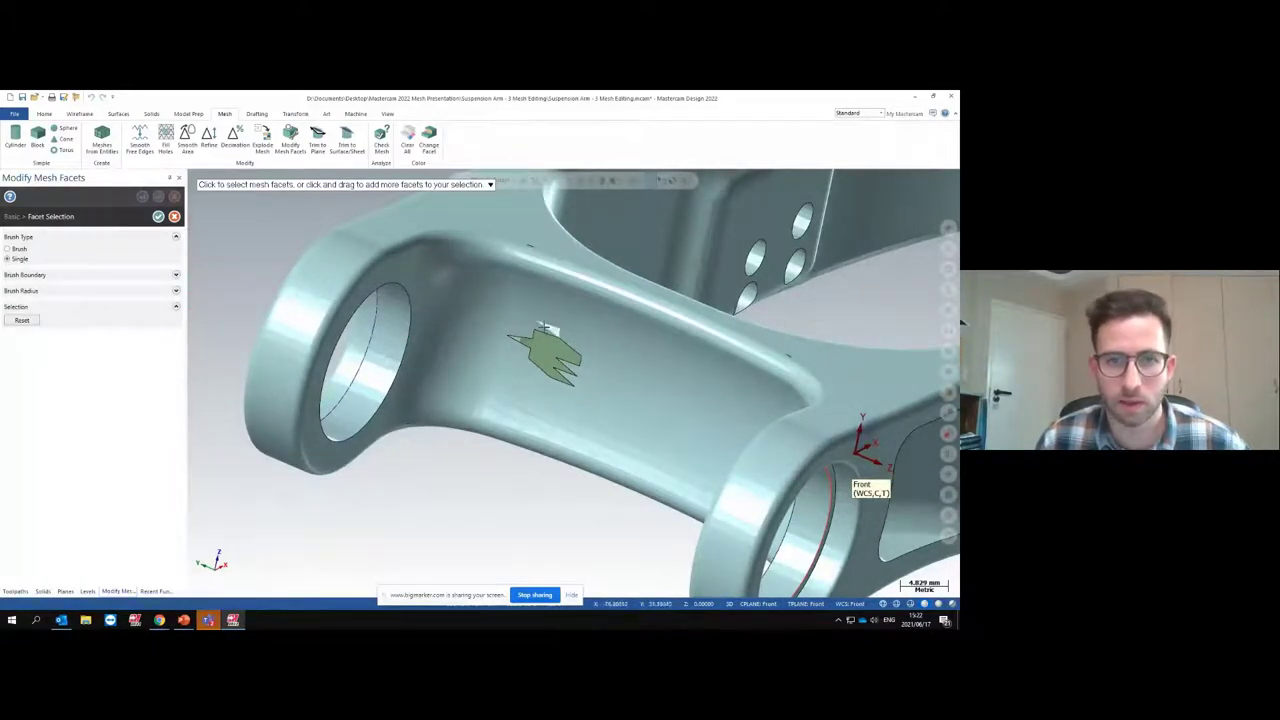
pyautogui.click(19, 250)
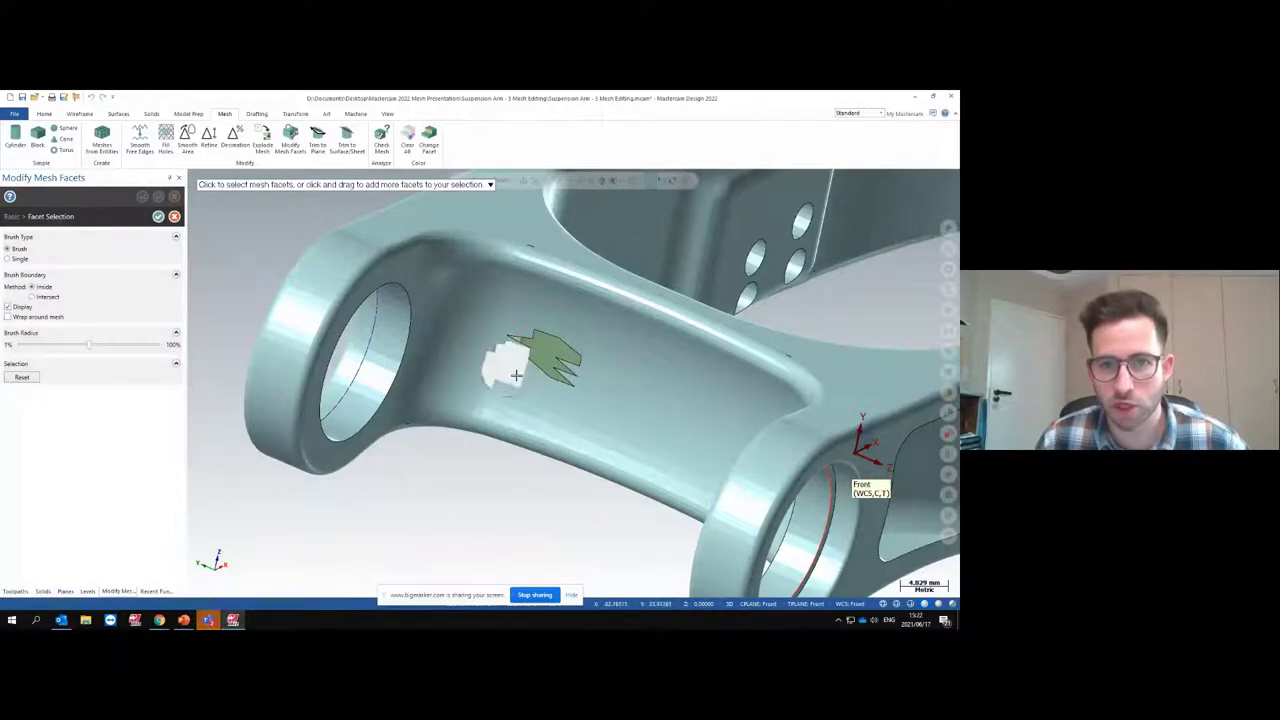
pyautogui.moveTo(625, 362); pyautogui.dragTo(580, 371, button='middle')
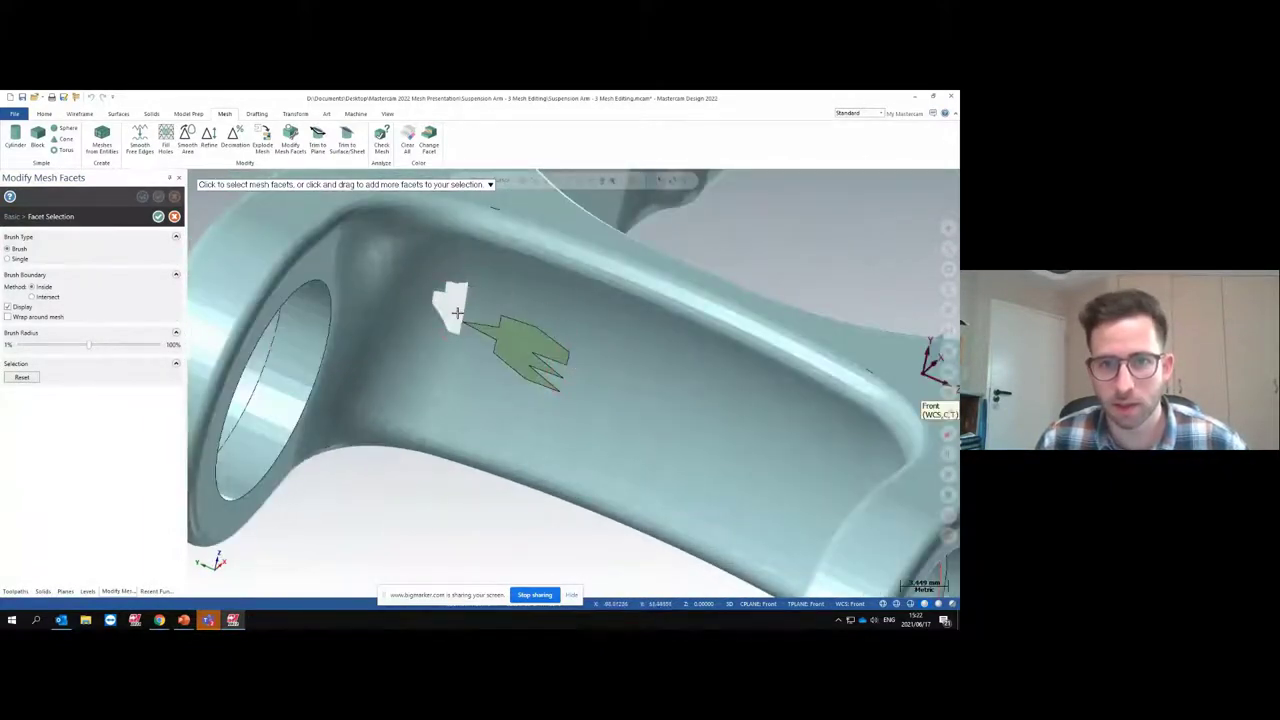
pyautogui.scroll(2, 513, 407)
pyautogui.scroll(-4, 513, 407)
pyautogui.scroll(3, 475, 375)
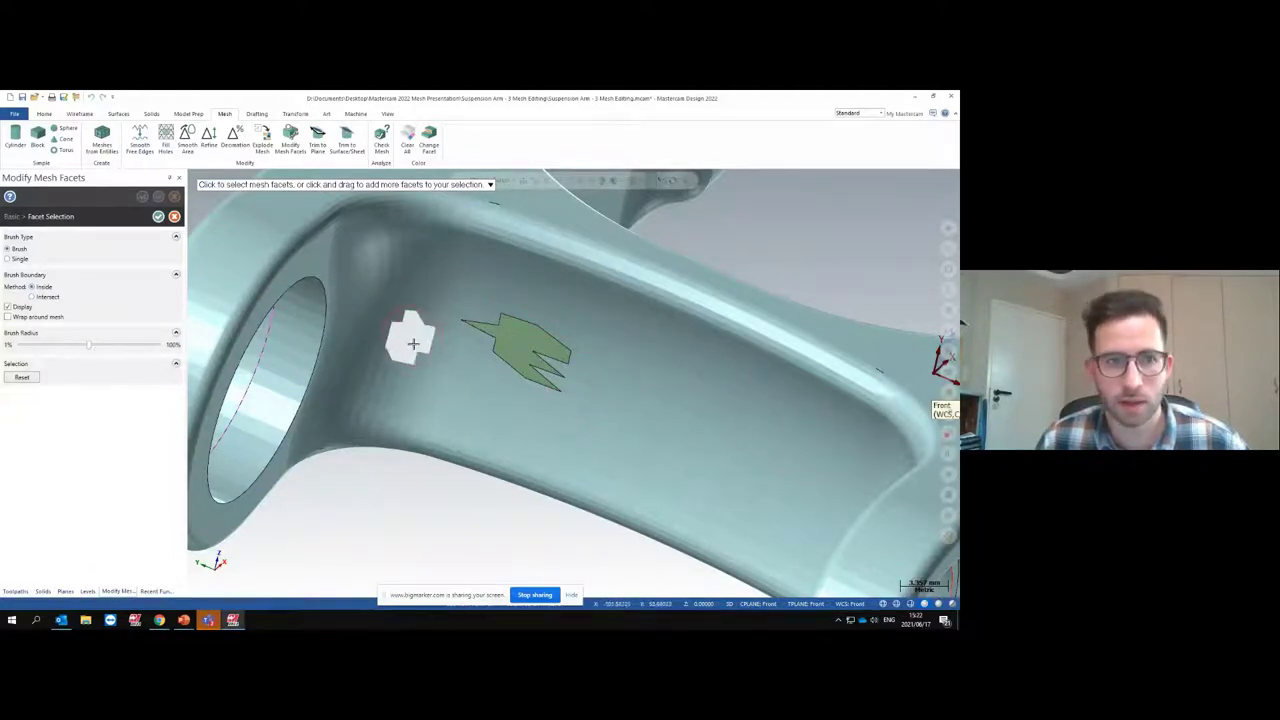
pyautogui.click(42, 297)
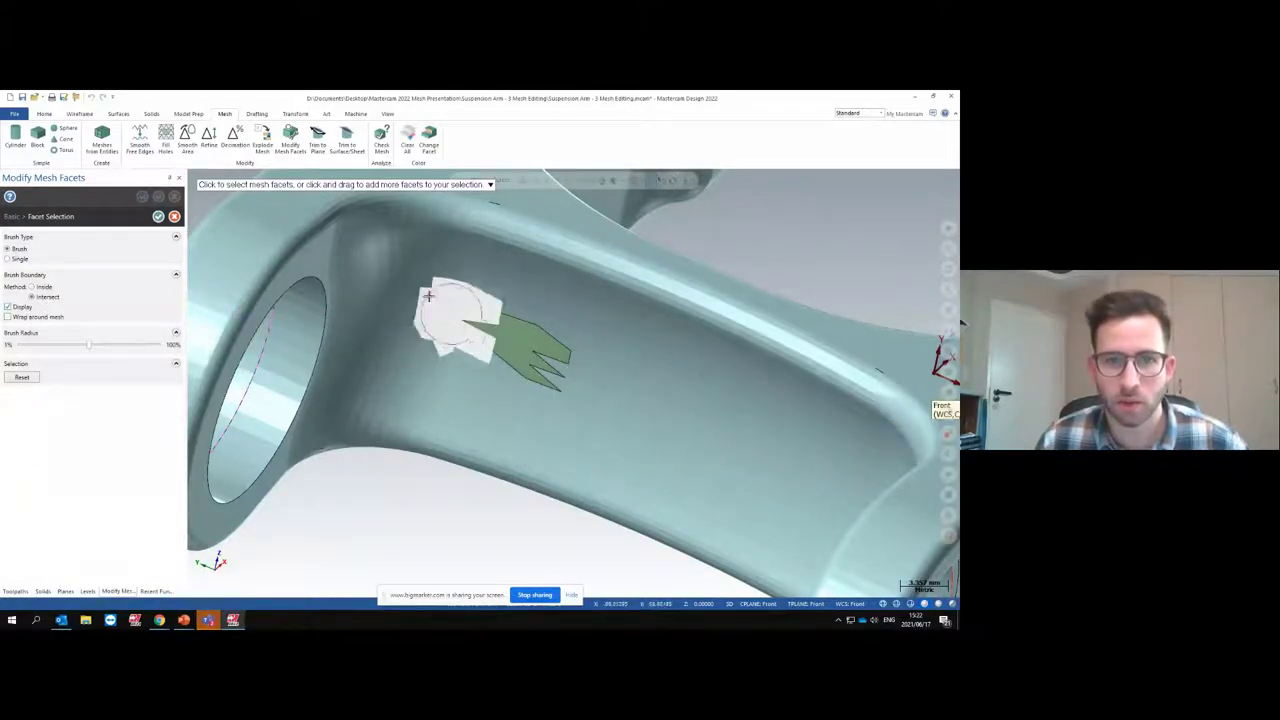
pyautogui.click(42, 287)
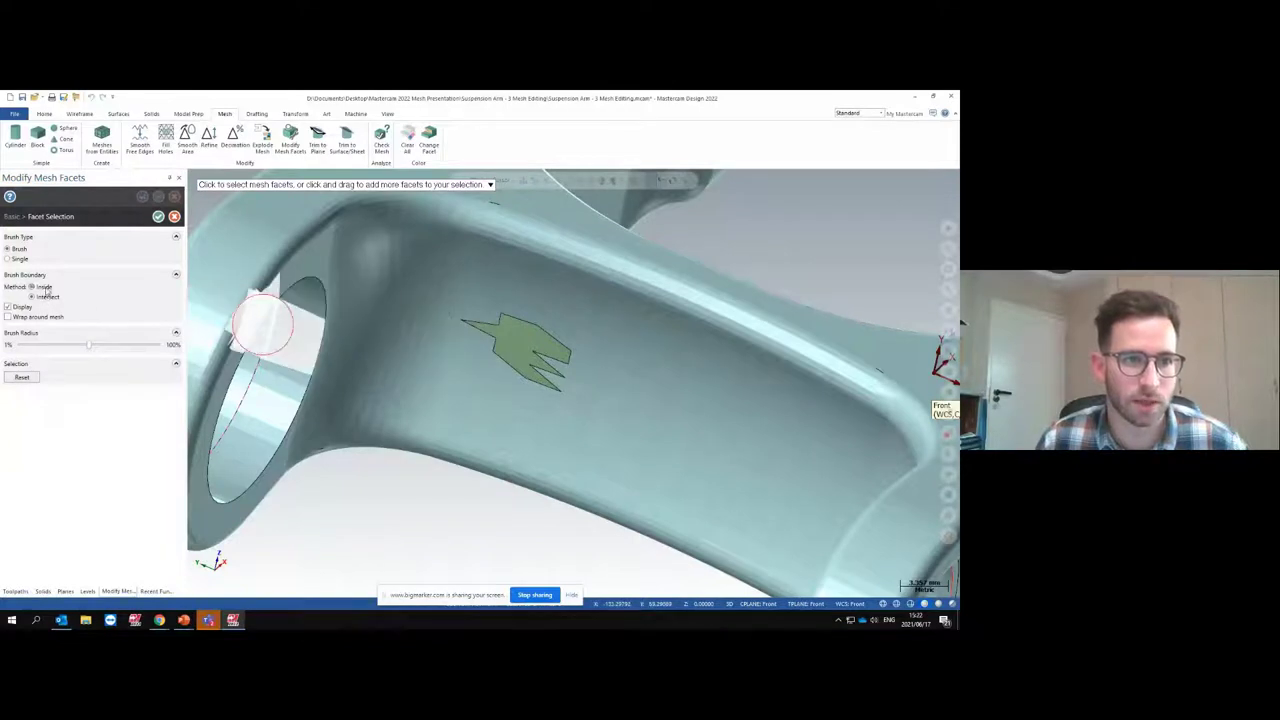
# Brush the facets around the green patch into the selection and remove the stray picks
pyautogui.moveTo(498, 367); pyautogui.dragTo(491, 372, button='middle')
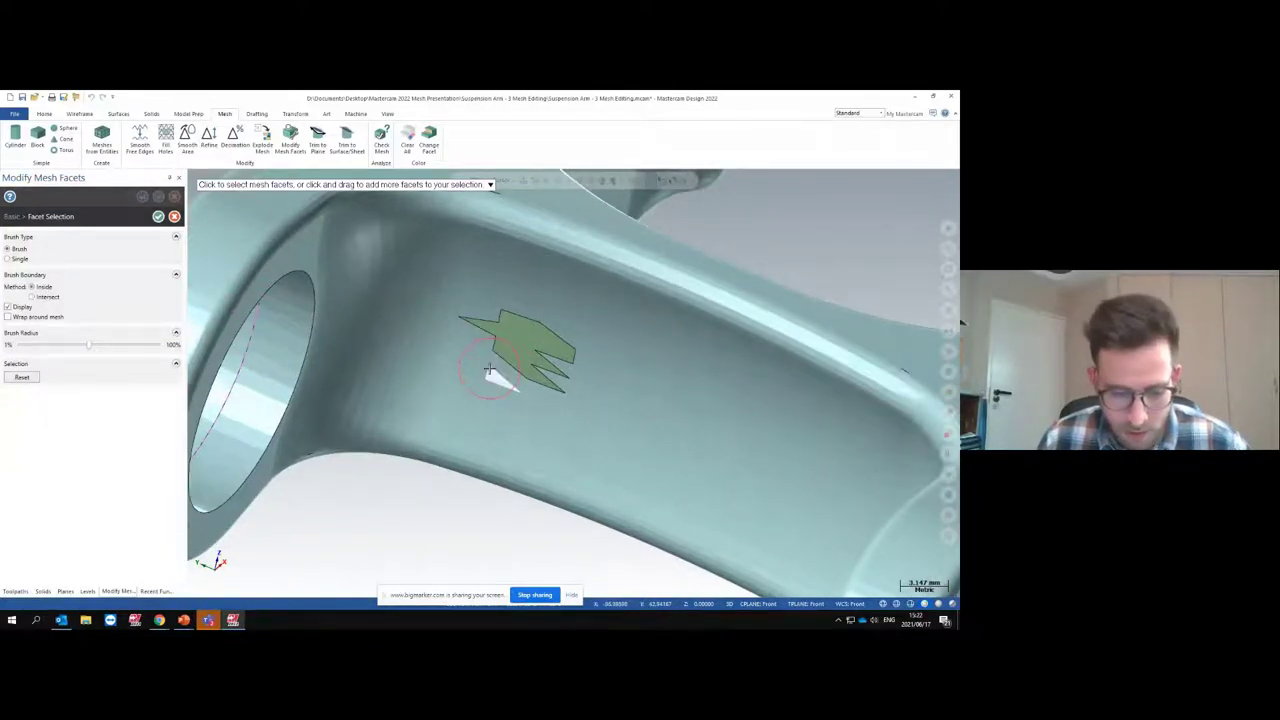
pyautogui.moveTo(500, 371); pyautogui.dragTo(461, 324, button='middle')
pyautogui.moveTo(460, 324)
pyautogui.mouseDown()
pyautogui.moveTo(467, 371)
pyautogui.moveTo(508, 374)
pyautogui.moveTo(518, 406)
pyautogui.moveTo(622, 441)
pyautogui.moveTo(627, 418)
pyautogui.moveTo(609, 404)
pyautogui.moveTo(632, 401)
pyautogui.moveTo(616, 383)
pyautogui.moveTo(640, 368)
pyautogui.moveTo(640, 348)
pyautogui.moveTo(618, 313)
pyautogui.moveTo(608, 328)
pyautogui.moveTo(538, 273)
pyautogui.moveTo(494, 268)
pyautogui.moveTo(471, 292)
pyautogui.moveTo(447, 290)
pyautogui.moveTo(453, 257)
pyautogui.moveTo(526, 280)
pyautogui.moveTo(443, 257)
pyautogui.mouseUp()
pyautogui.scroll(-2, 430, 265)
pyautogui.moveTo(743, 400)
pyautogui.mouseDown()
pyautogui.moveTo(694, 430)
pyautogui.moveTo(754, 410)
pyautogui.moveTo(746, 394)
pyautogui.moveTo(728, 455)
pyautogui.moveTo(713, 400)
pyautogui.mouseUp()
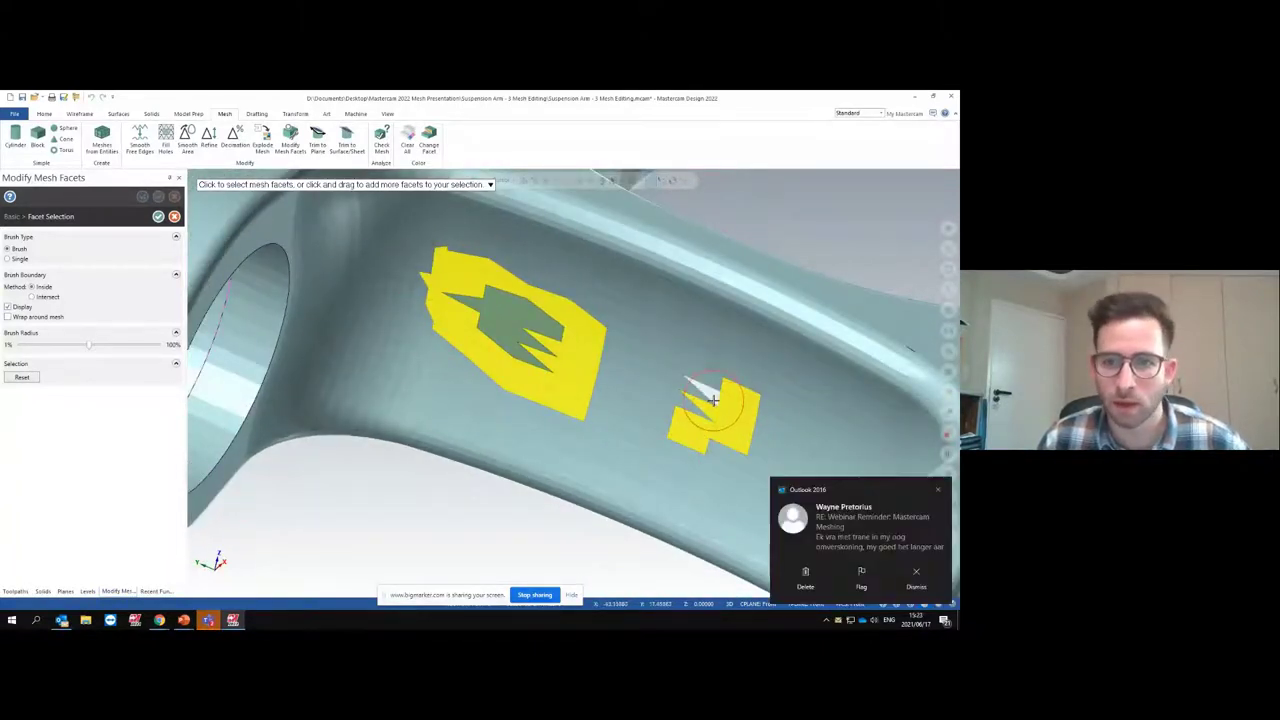
pyautogui.click(938, 490)
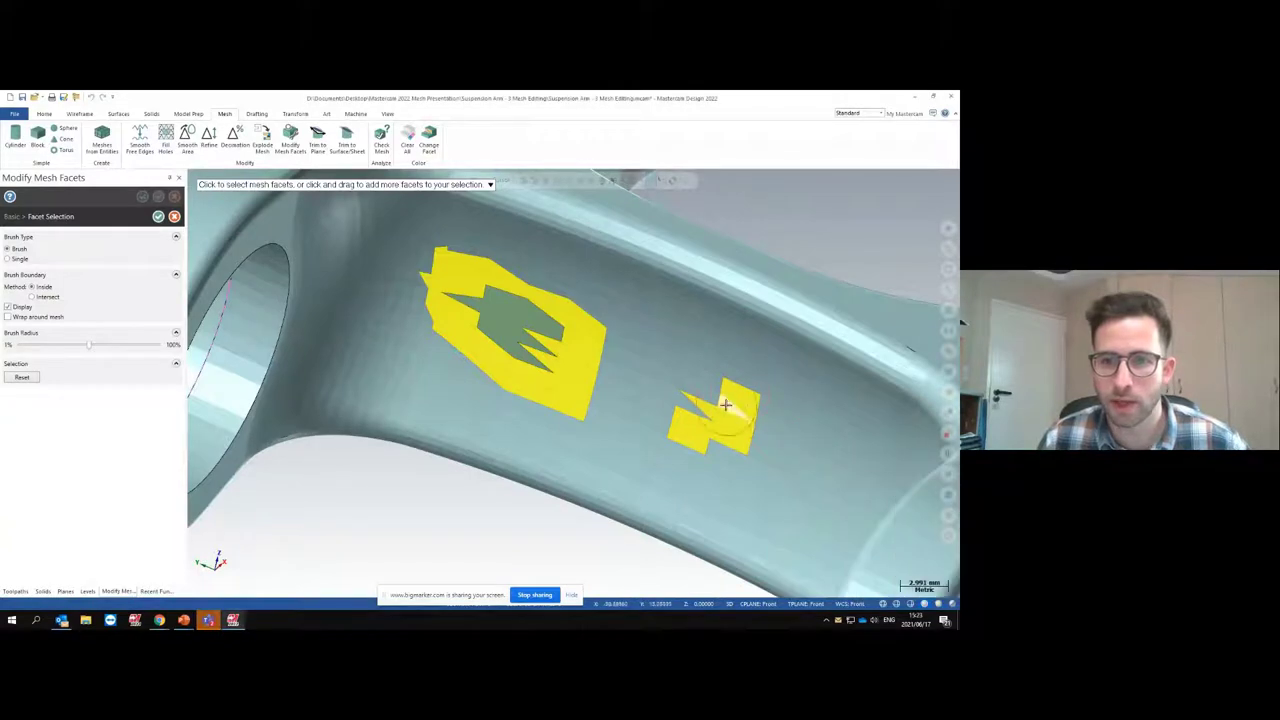
pyautogui.moveTo(731, 425)
pyautogui.keyDown('ctrl'); pyautogui.mouseDown()
pyautogui.moveTo(723, 406)
pyautogui.moveTo(691, 429)
pyautogui.mouseUp(); pyautogui.keyUp('ctrl')
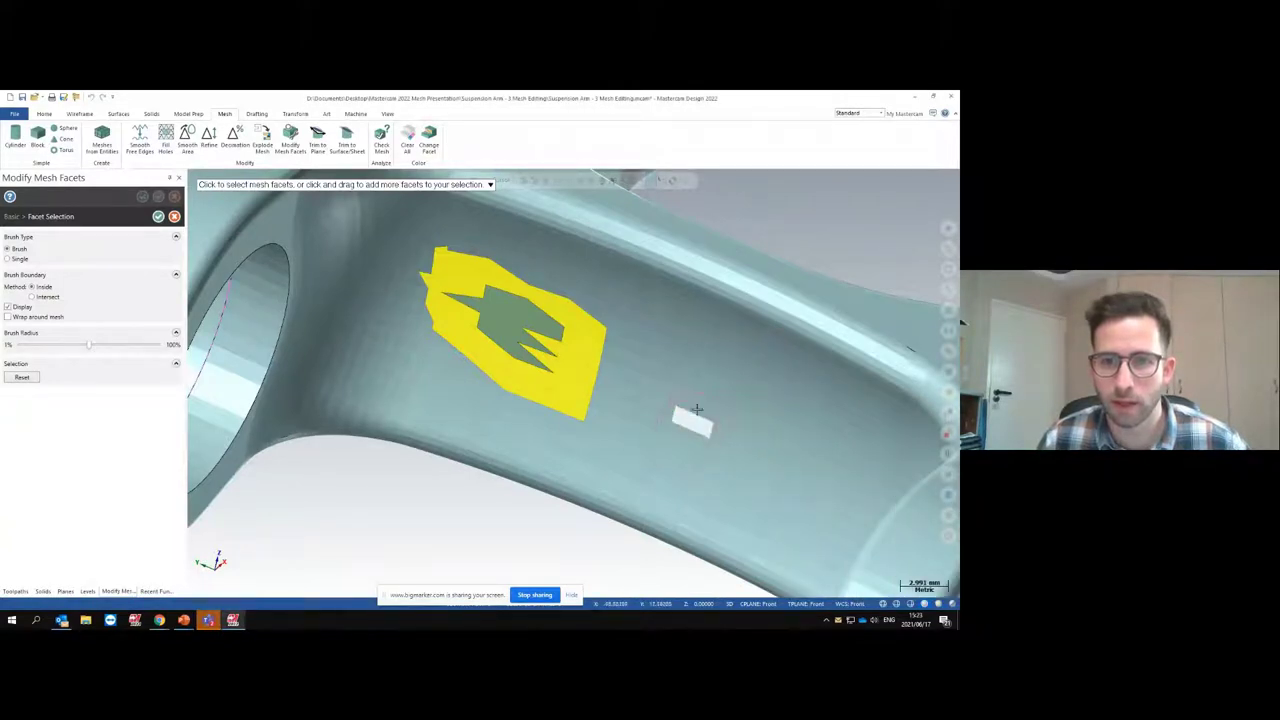
pyautogui.moveTo(688, 381)
pyautogui.mouseDown()
pyautogui.moveTo(723, 428)
pyautogui.moveTo(666, 363)
pyautogui.moveTo(694, 408)
pyautogui.moveTo(726, 422)
pyautogui.mouseUp()
pyautogui.moveTo(726, 421); pyautogui.dragTo(647, 369, button='middle')
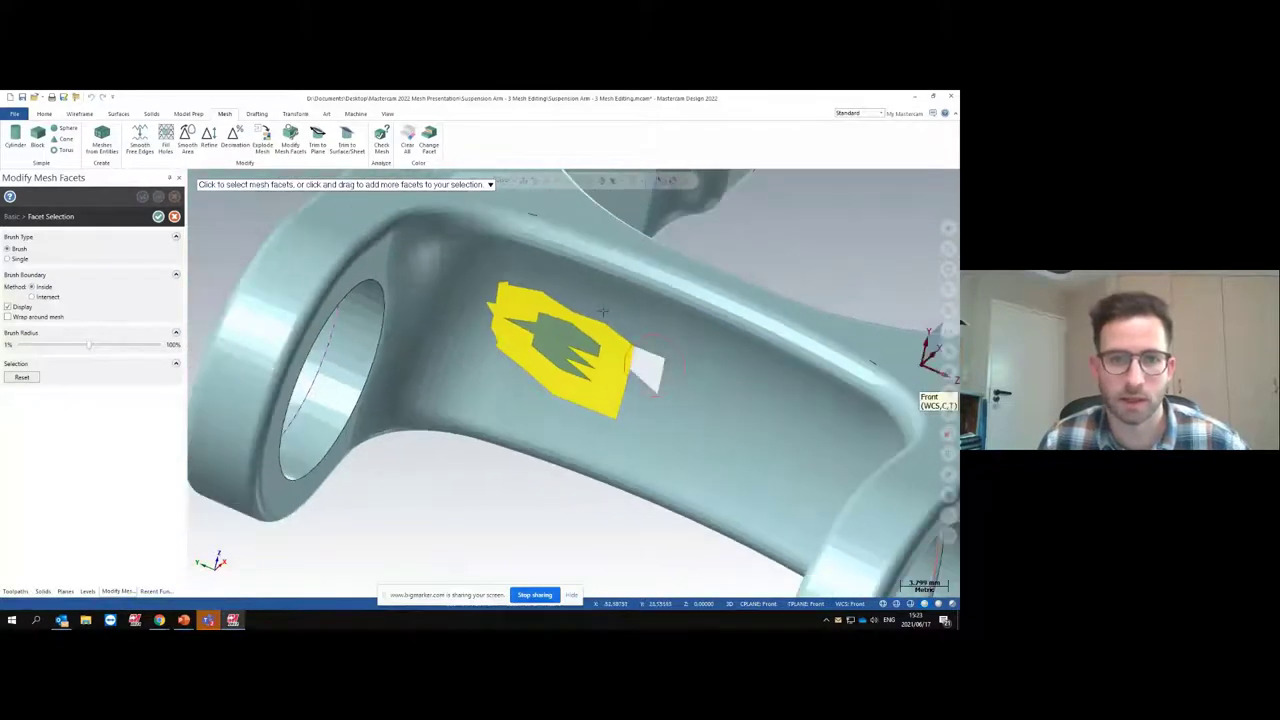
pyautogui.moveTo(590, 314); pyautogui.dragTo(694, 354, button='middle')
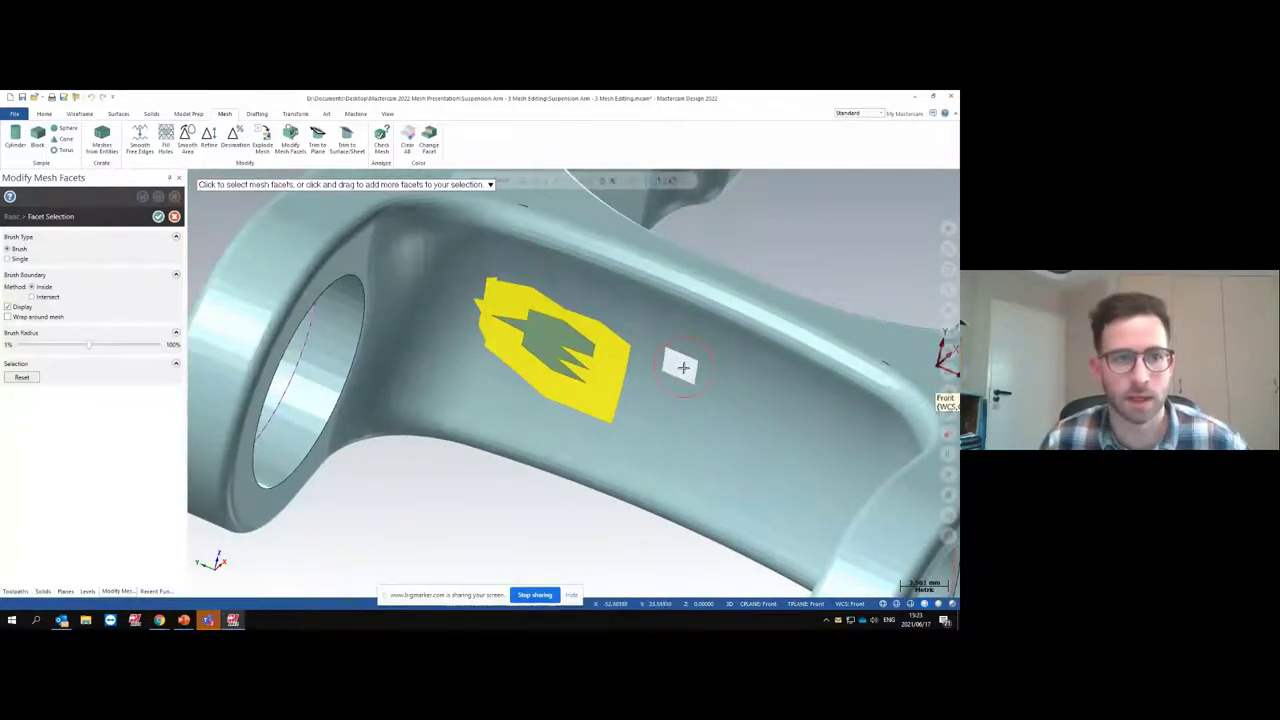
# Accept the brushed target and the facet repair, inspecting the repaired hole and bosses
pyautogui.click(158, 218)
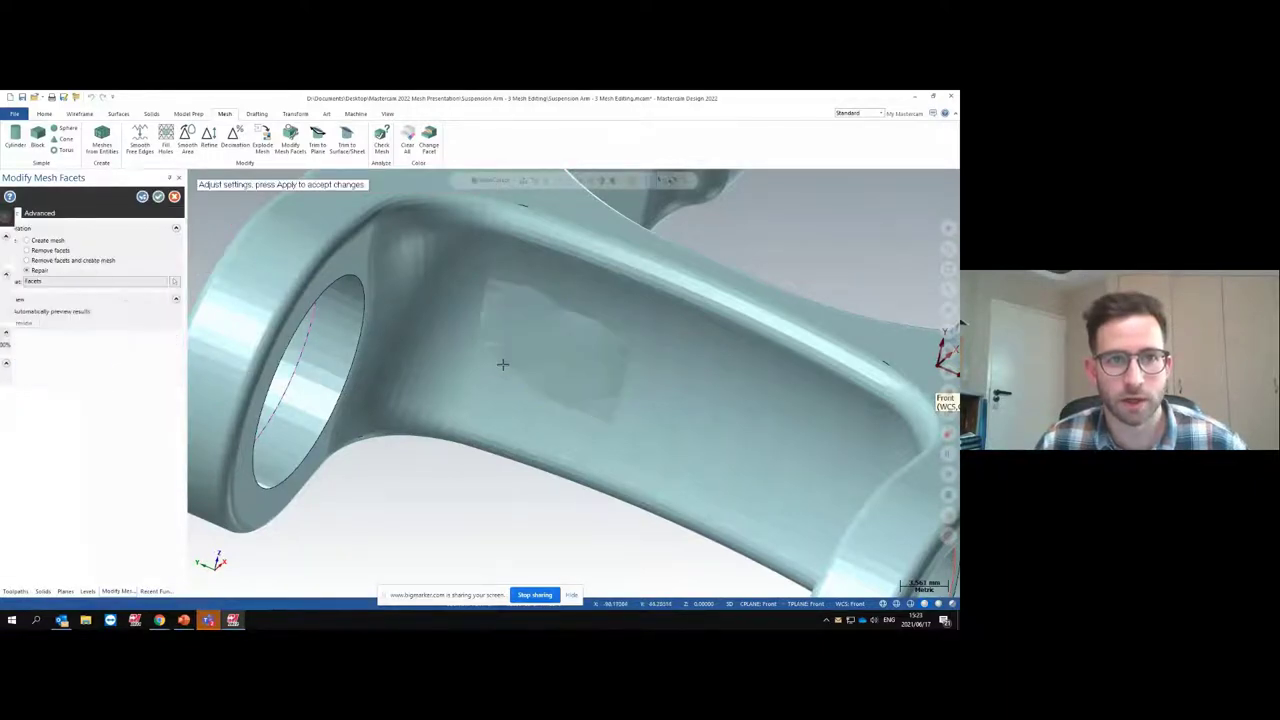
pyautogui.scroll(-3, 584, 381)
pyautogui.moveTo(591, 357)
pyautogui.mouseDown(button='middle')
pyautogui.moveTo(591, 331)
pyautogui.moveTo(585, 353)
pyautogui.mouseUp(button='middle')
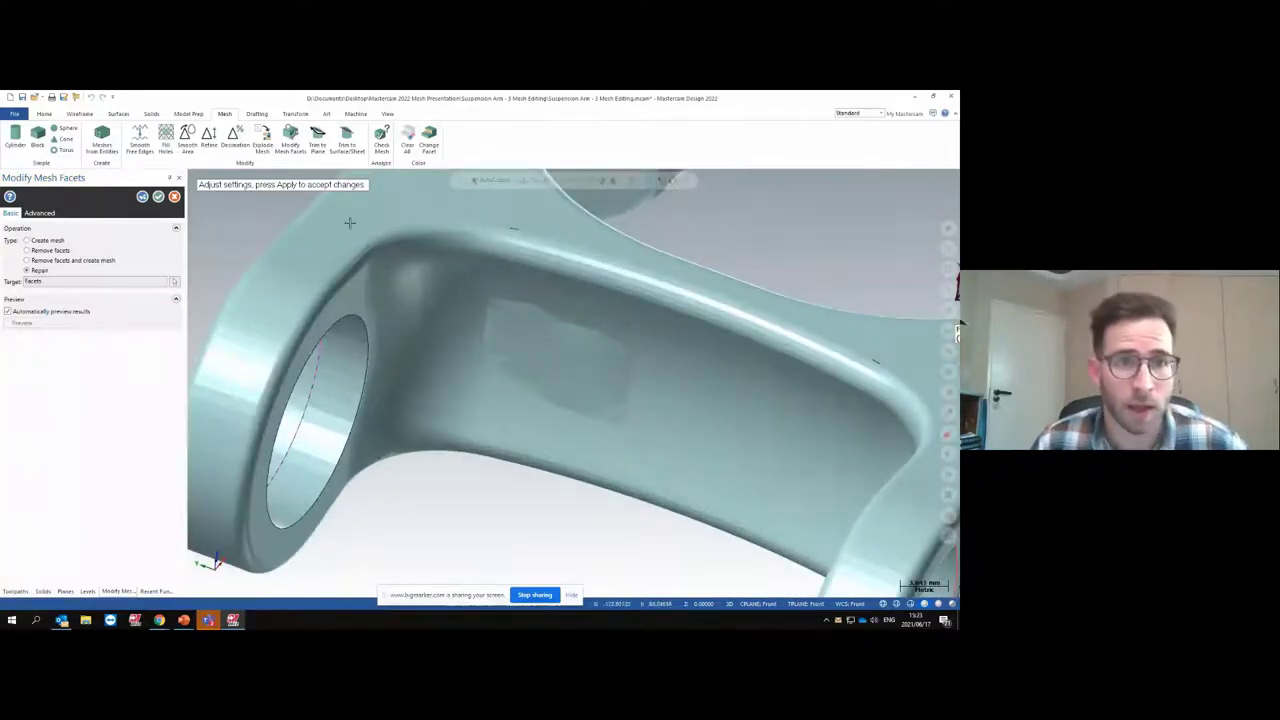
pyautogui.moveTo(698, 368); pyautogui.dragTo(628, 347, button='middle')
pyautogui.scroll(3, 628, 347)
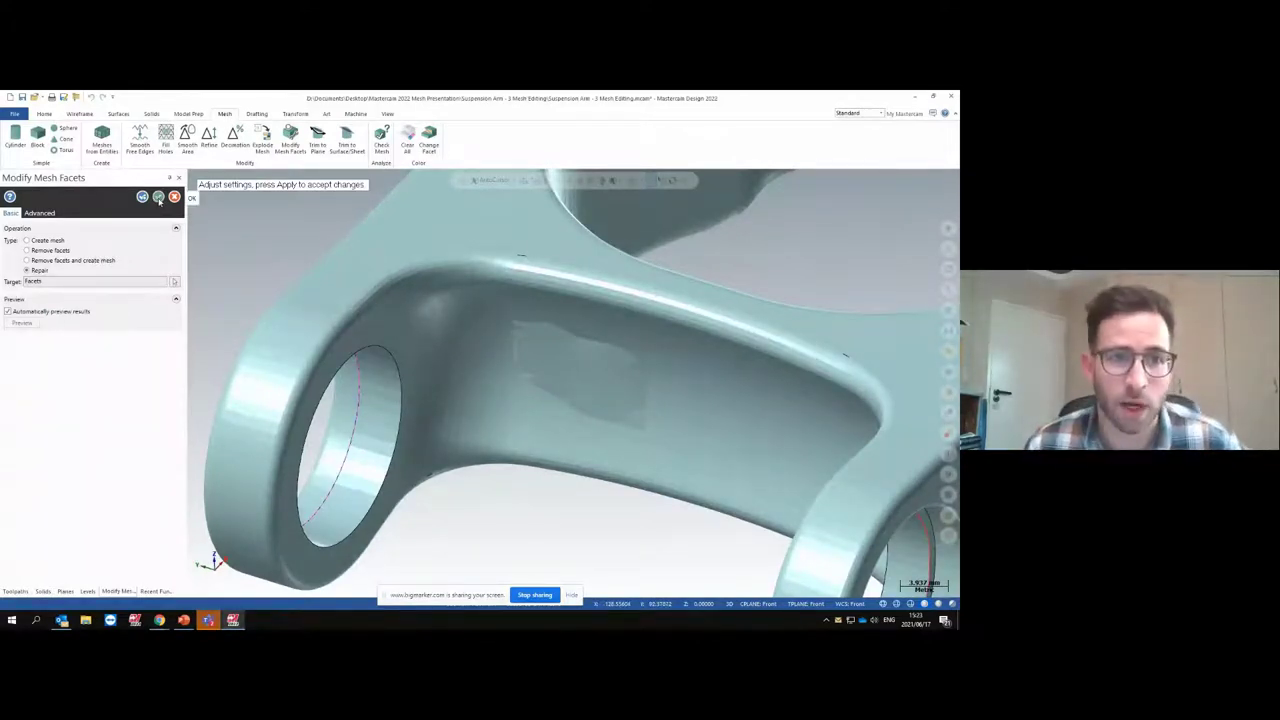
pyautogui.scroll(-3, 640, 350)
pyautogui.click(158, 197)
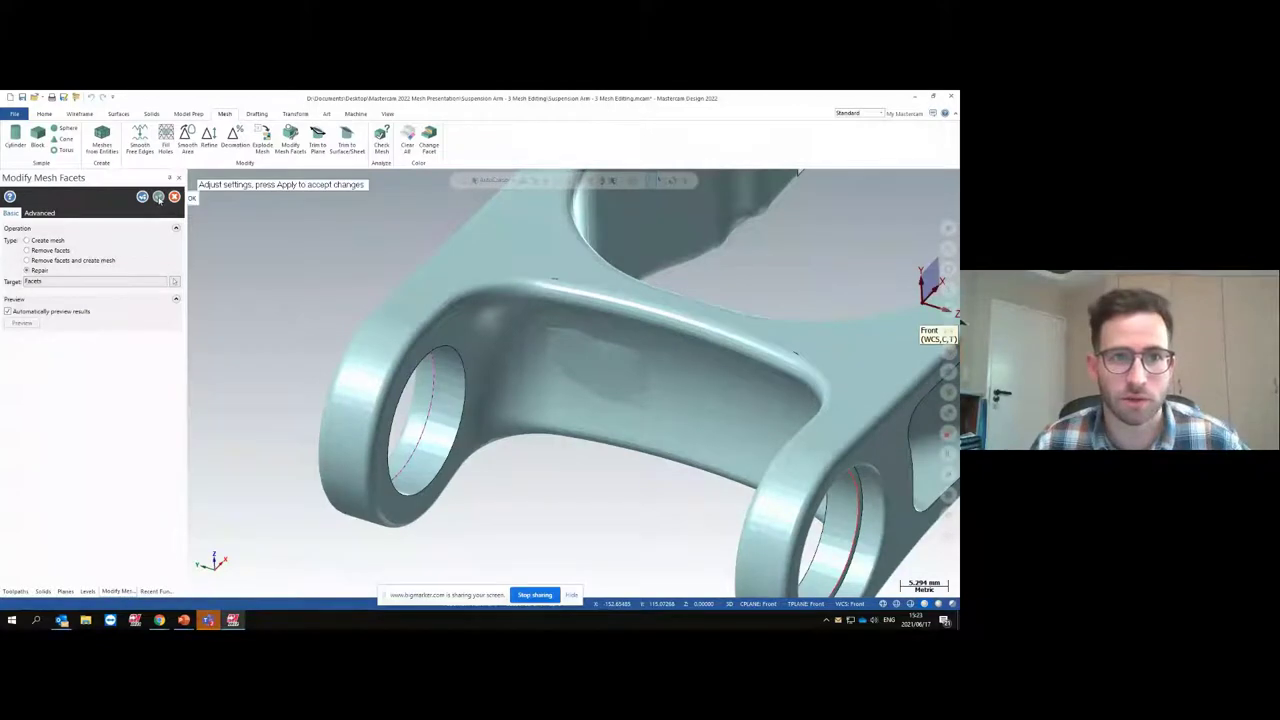
pyautogui.moveTo(375, 278); pyautogui.dragTo(376, 239, button='middle')
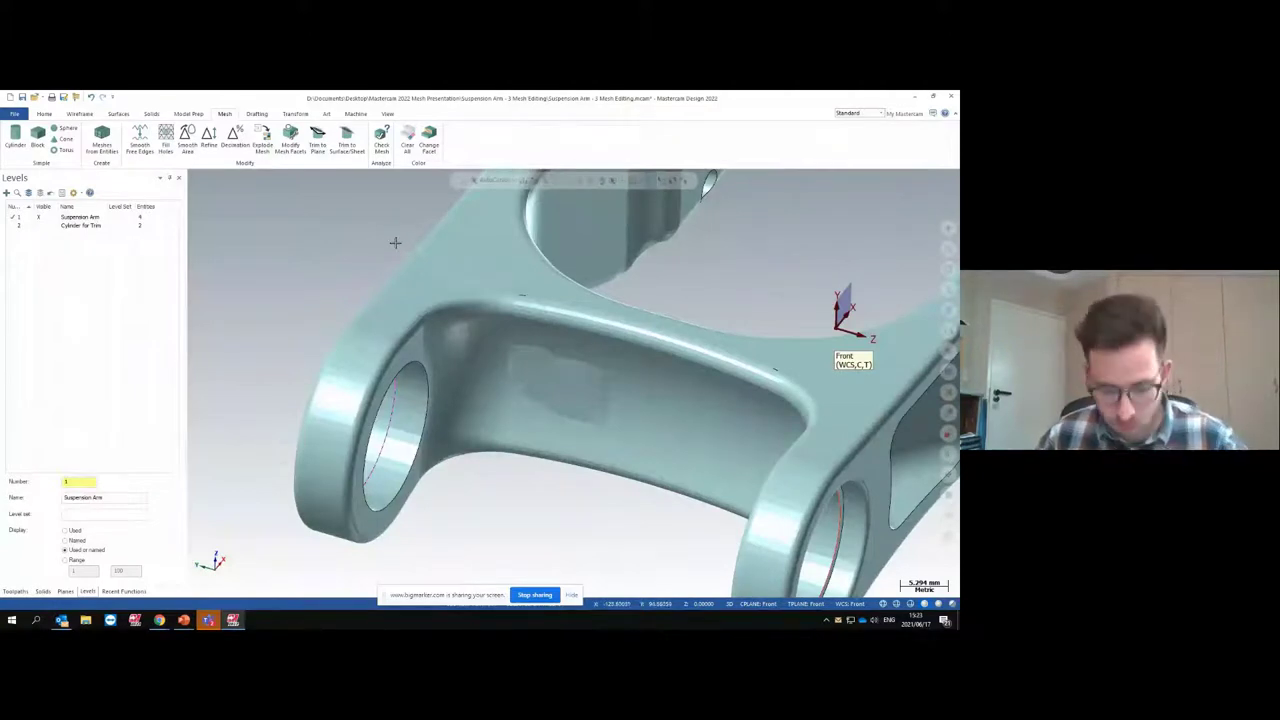
# Start Smooth Area and paint the arm's inner web facets as its target with an enlarged brush
pyautogui.click(583, 372)
pyautogui.click(309, 226)
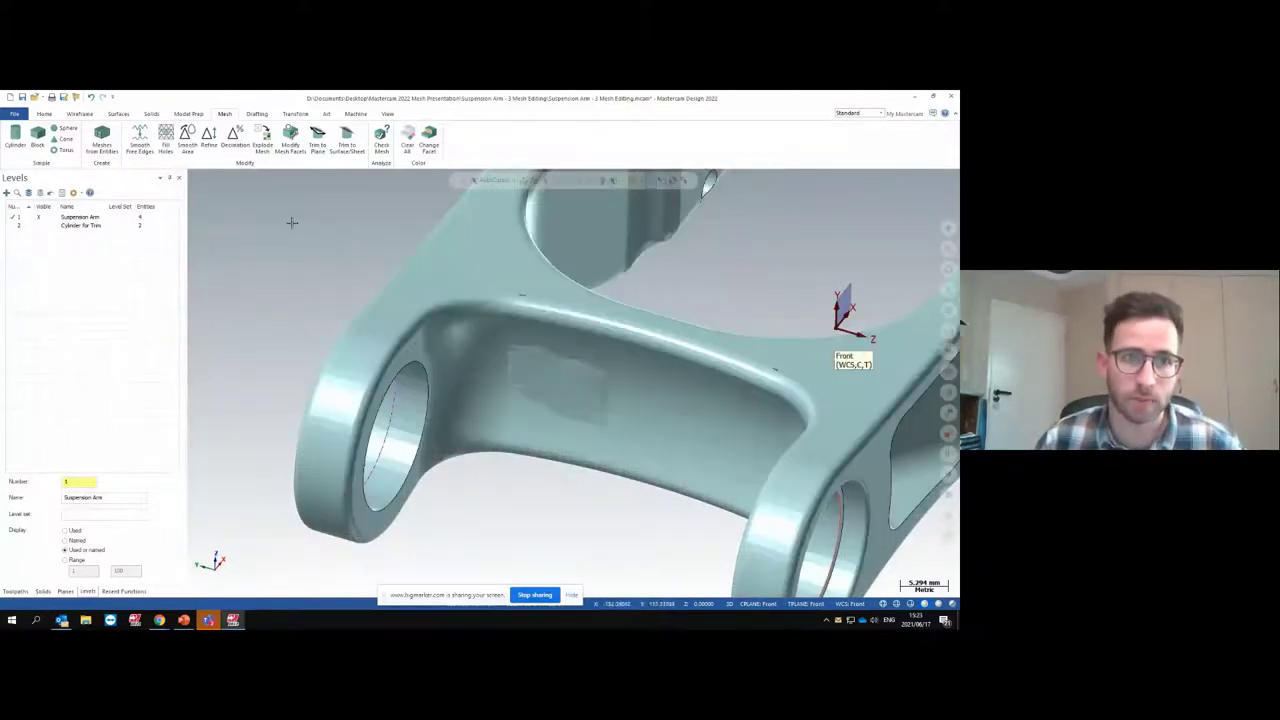
pyautogui.click(187, 140)
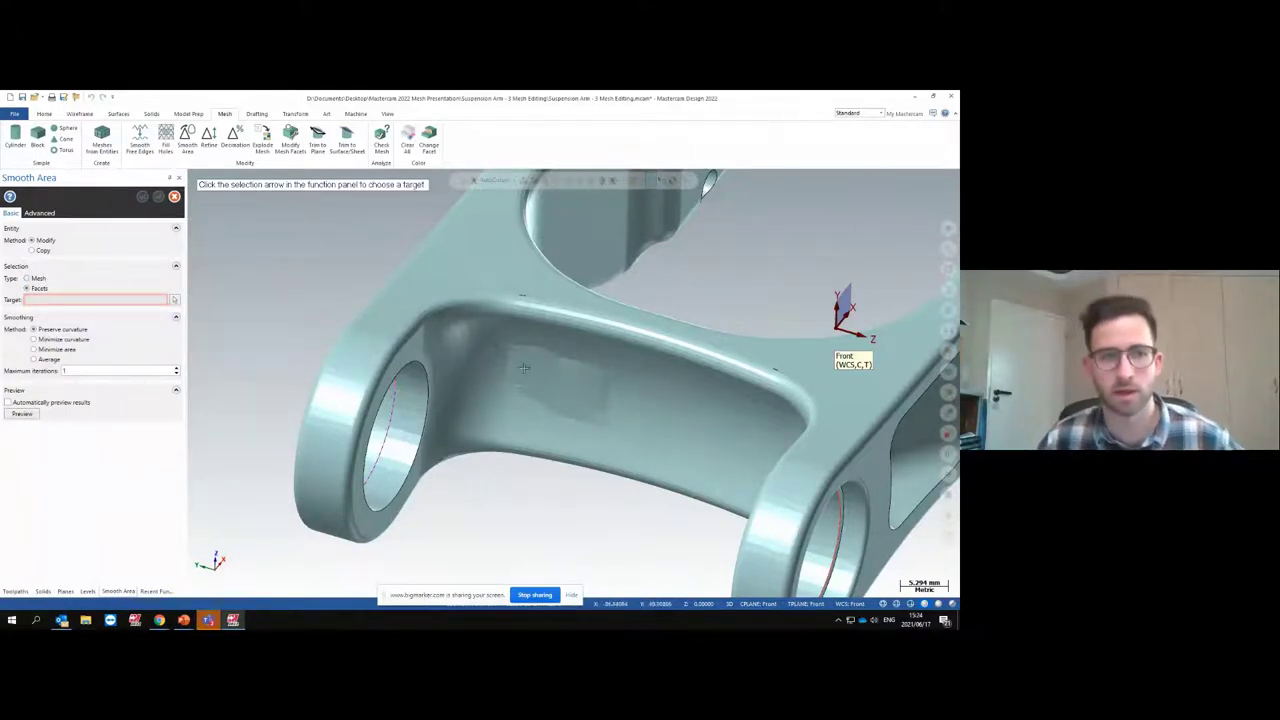
pyautogui.click(176, 300)
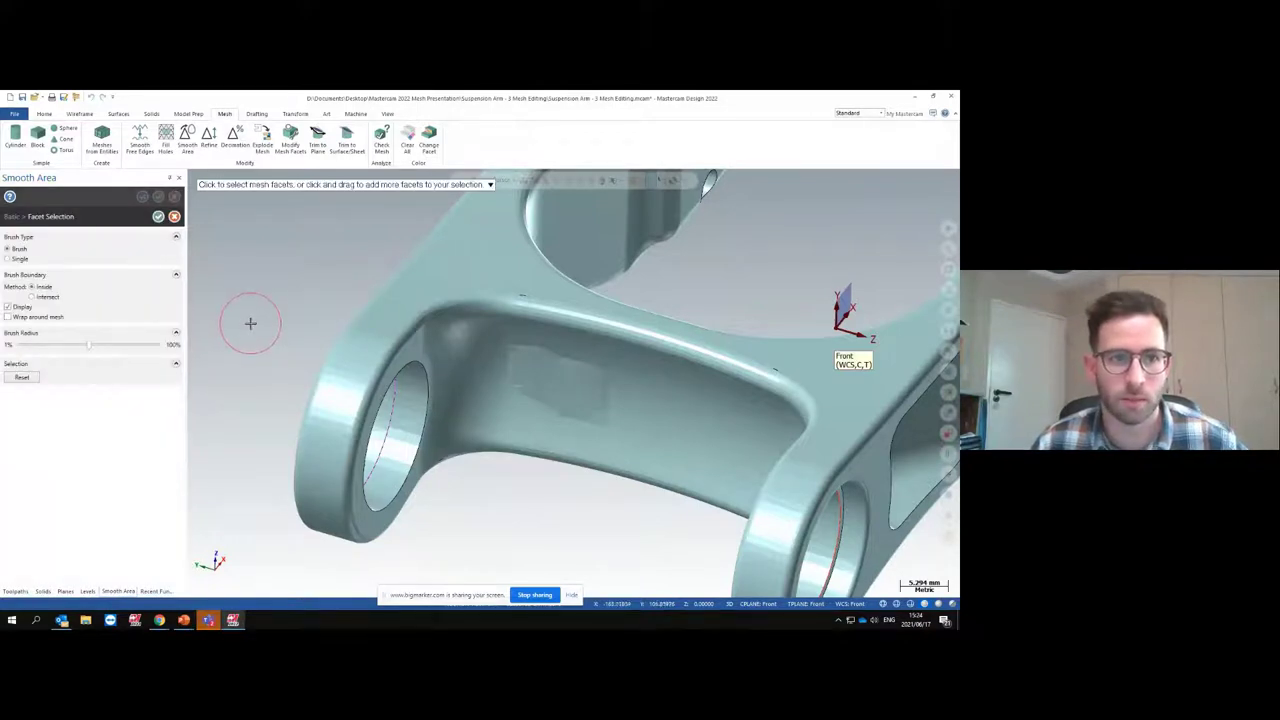
pyautogui.scroll(5, 565, 378)
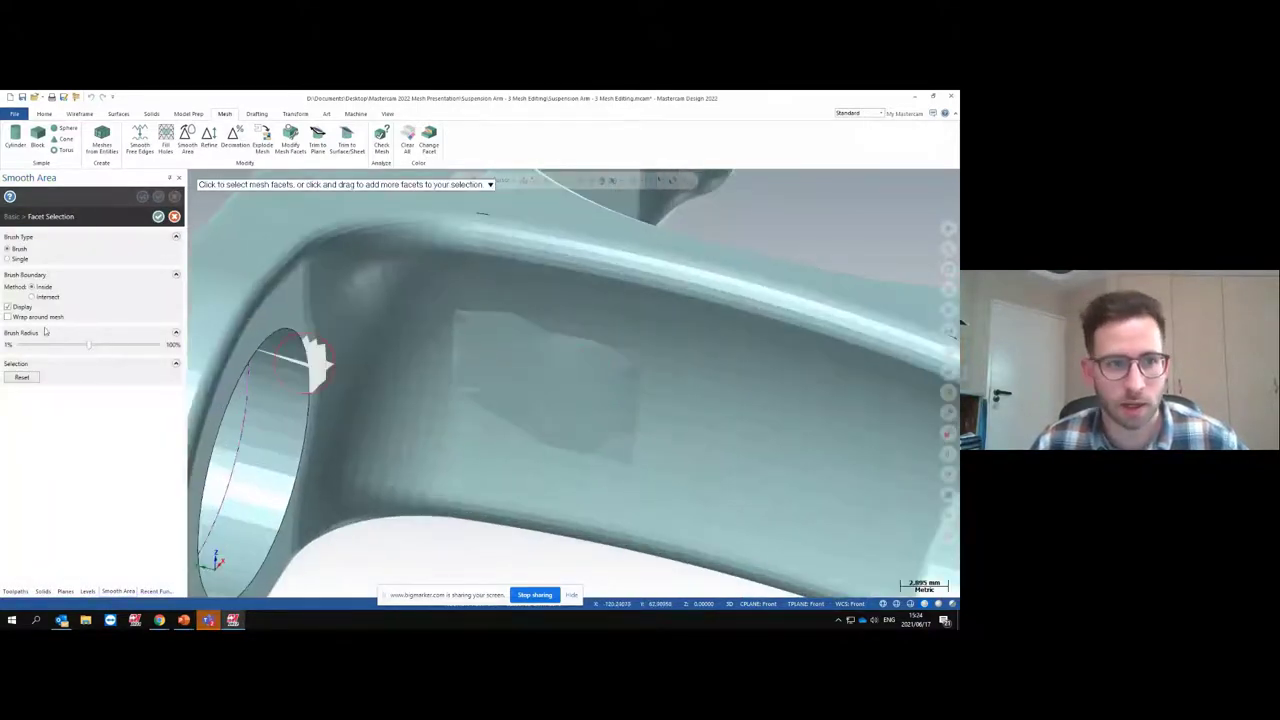
pyautogui.moveTo(93, 347); pyautogui.dragTo(134, 344)
pyautogui.moveTo(506, 368)
pyautogui.mouseDown()
pyautogui.moveTo(462, 345)
pyautogui.moveTo(473, 325)
pyautogui.moveTo(628, 361)
pyautogui.moveTo(600, 445)
pyautogui.moveTo(571, 432)
pyautogui.moveTo(563, 378)
pyautogui.moveTo(494, 425)
pyautogui.moveTo(466, 376)
pyautogui.moveTo(498, 384)
pyautogui.moveTo(531, 439)
pyautogui.moveTo(492, 401)
pyautogui.moveTo(580, 383)
pyautogui.mouseUp()
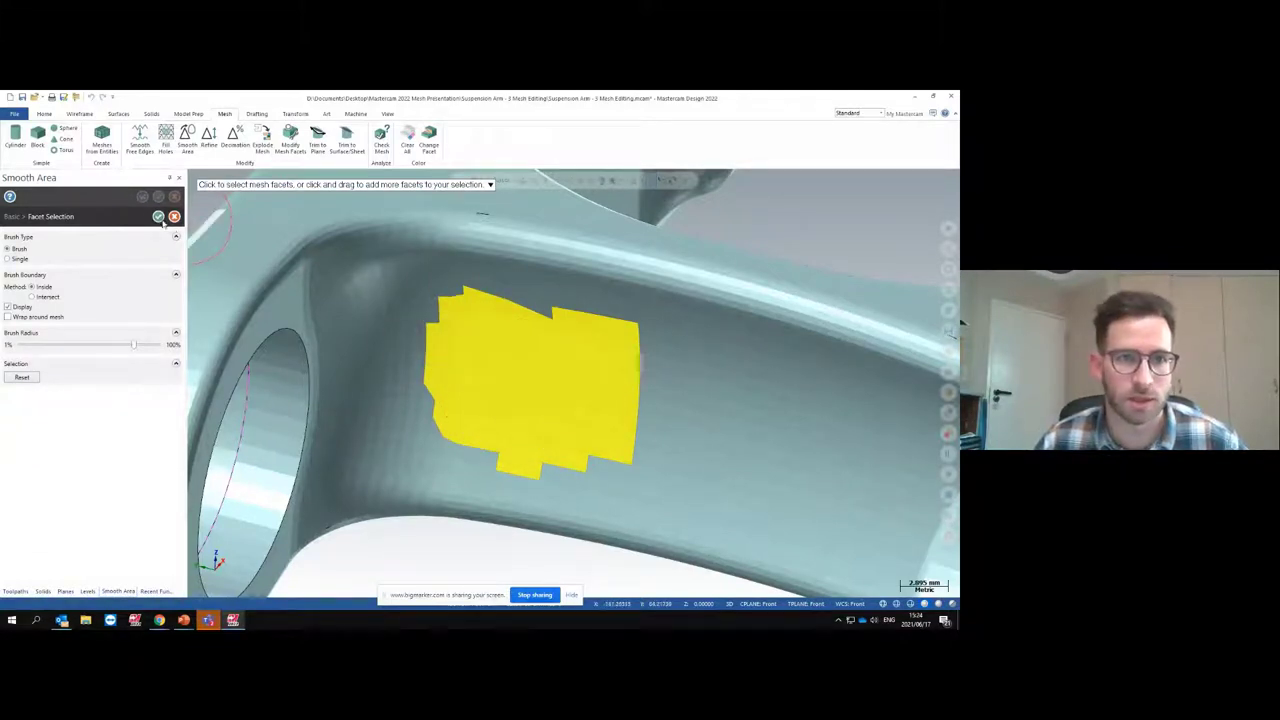
pyautogui.click(158, 216)
pyautogui.moveTo(473, 336); pyautogui.dragTo(524, 356, button='middle')
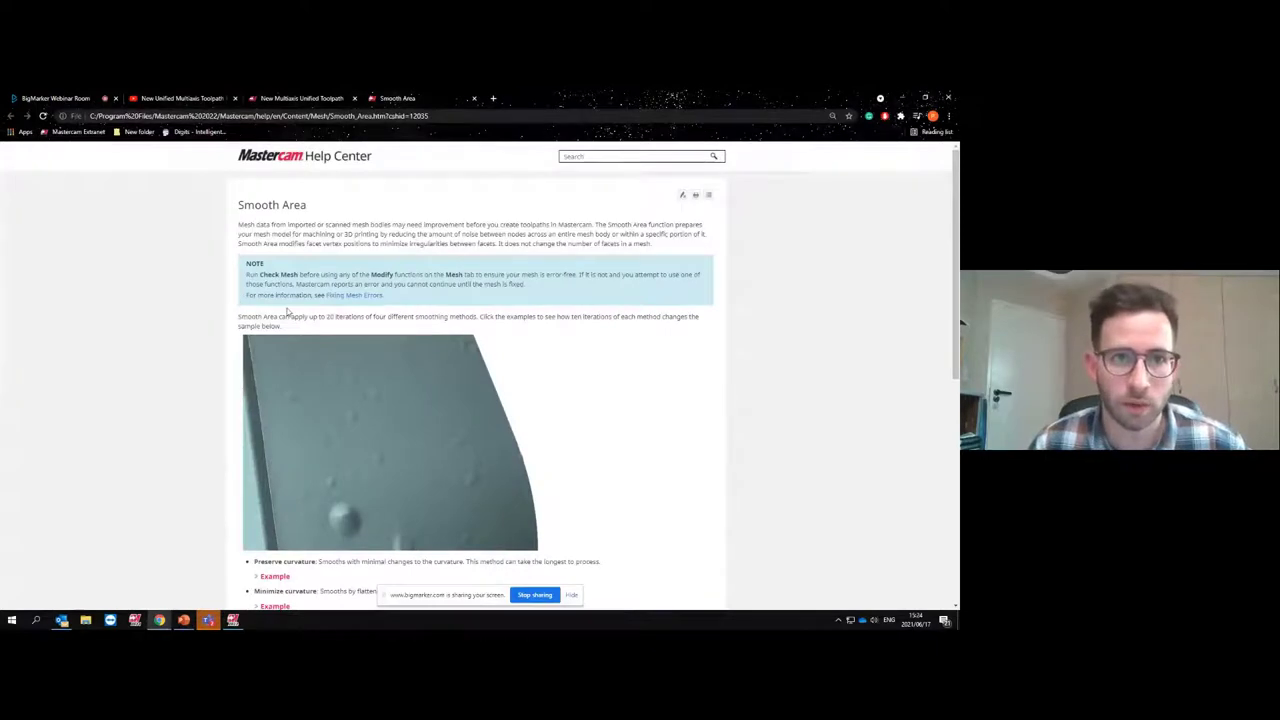
# Expand and review the Preserve curvature example on the Smooth Area help page
pyautogui.scroll(-2, 287, 311)
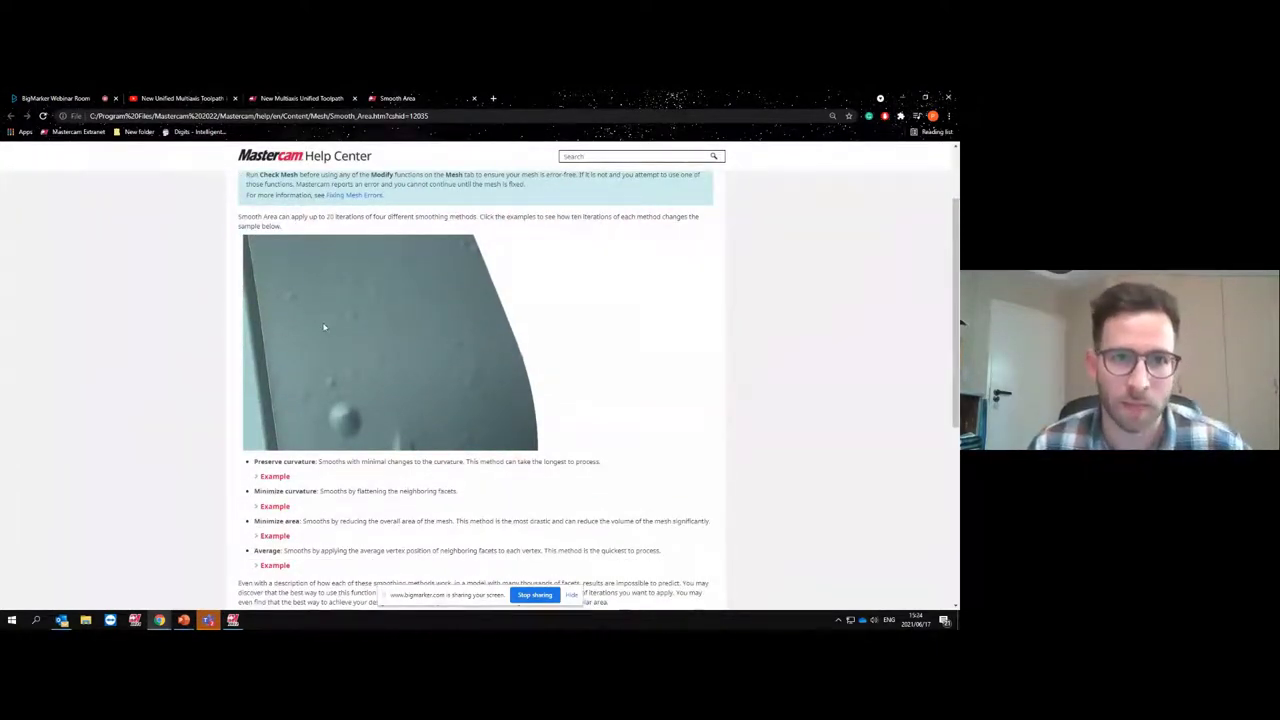
pyautogui.scroll(2, 395, 353)
pyautogui.scroll(-3, 391, 349)
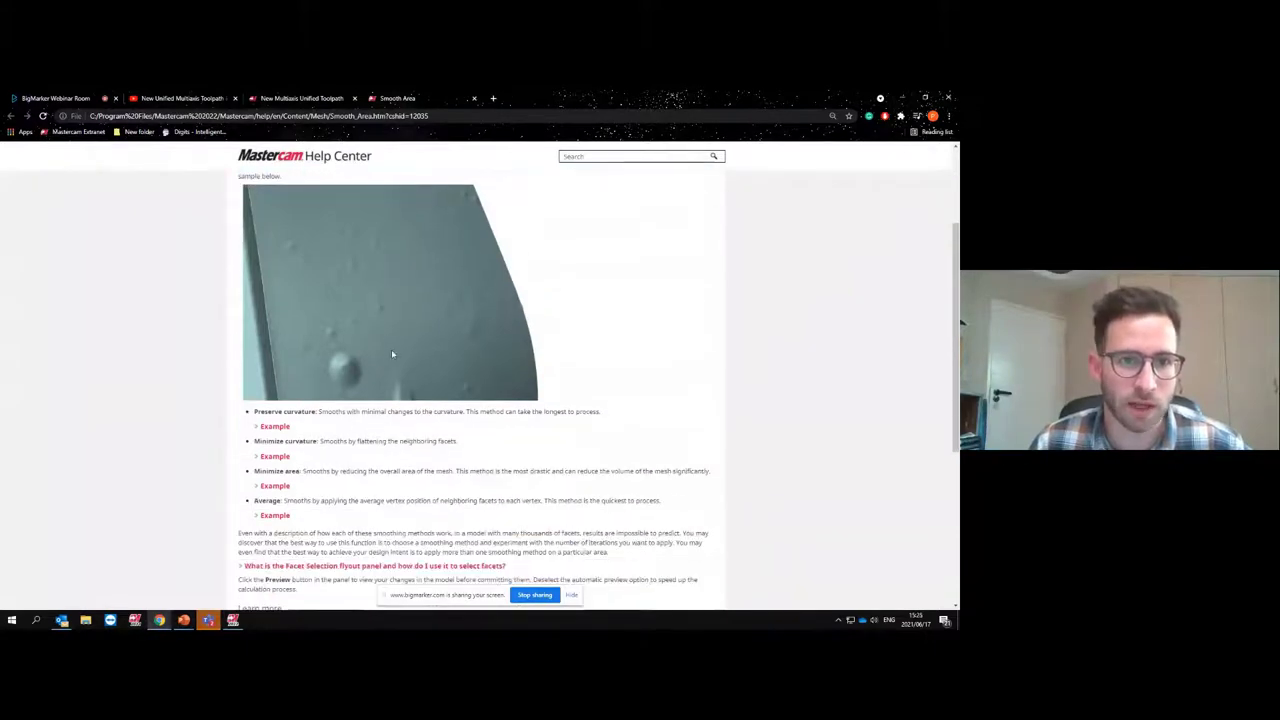
pyautogui.click(277, 427)
pyautogui.scroll(-3, 403, 339)
pyautogui.scroll(3, 403, 339)
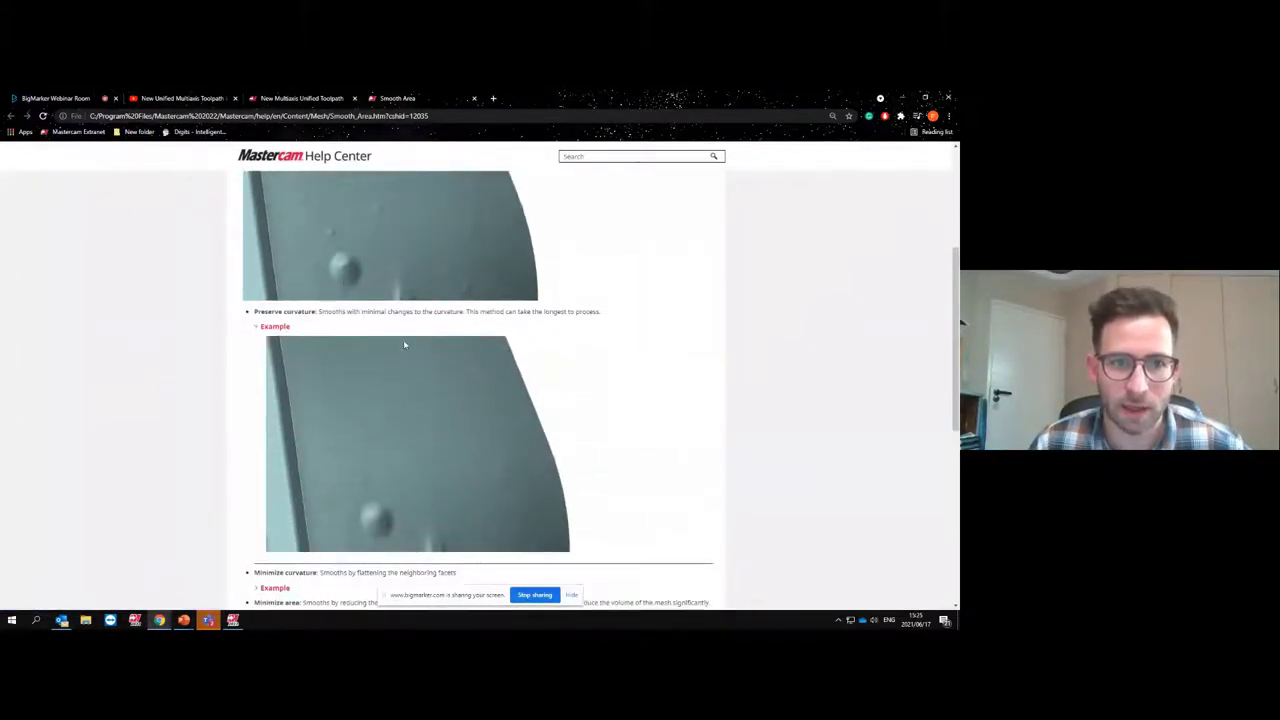
pyautogui.click(283, 430)
# Look over the Minimize curvature and Minimize area examples, then return to Mastercam
pyautogui.scroll(-2, 284, 420)
pyautogui.click(270, 358)
pyautogui.scroll(-2, 297, 394)
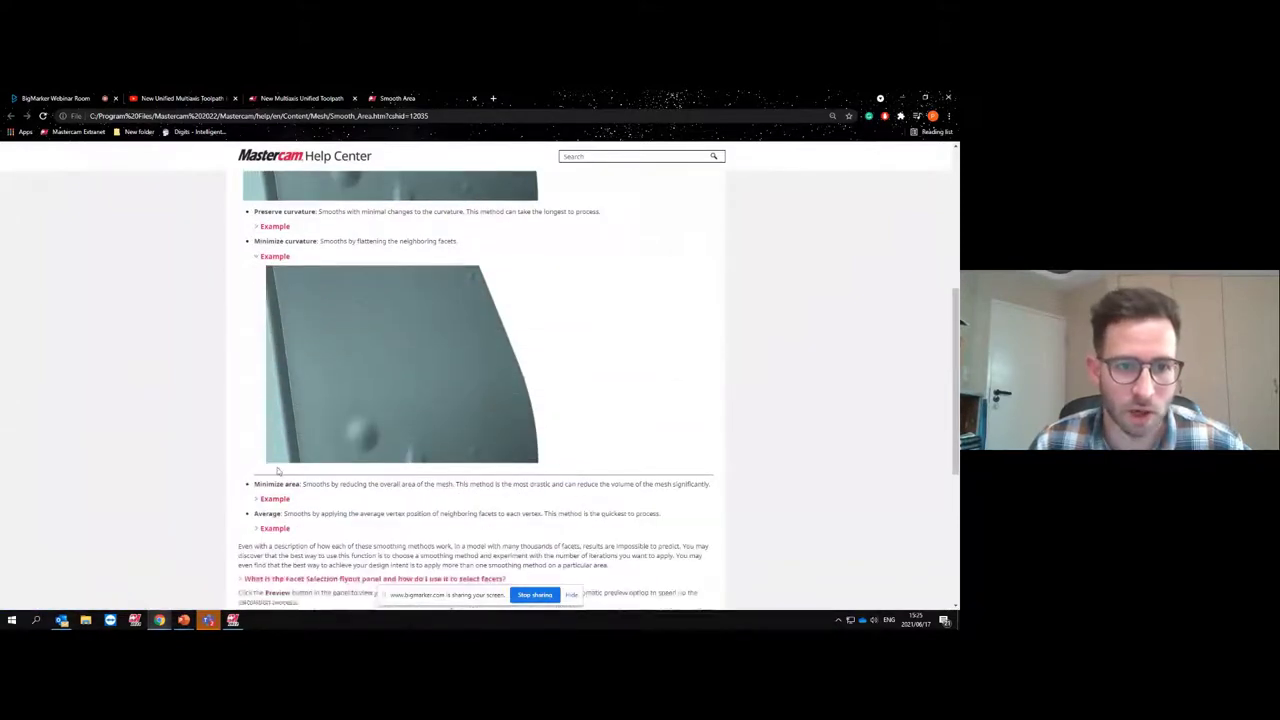
pyautogui.click(276, 499)
pyautogui.click(276, 499)
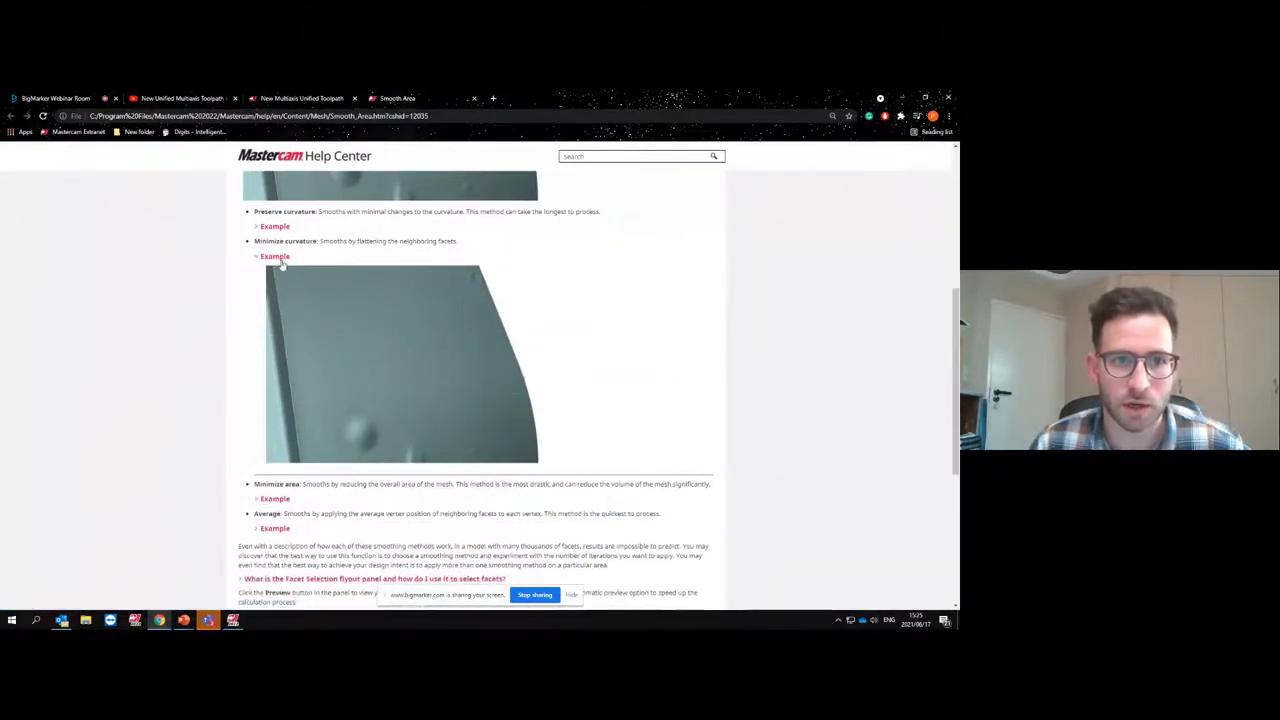
pyautogui.scroll(-2, 360, 347)
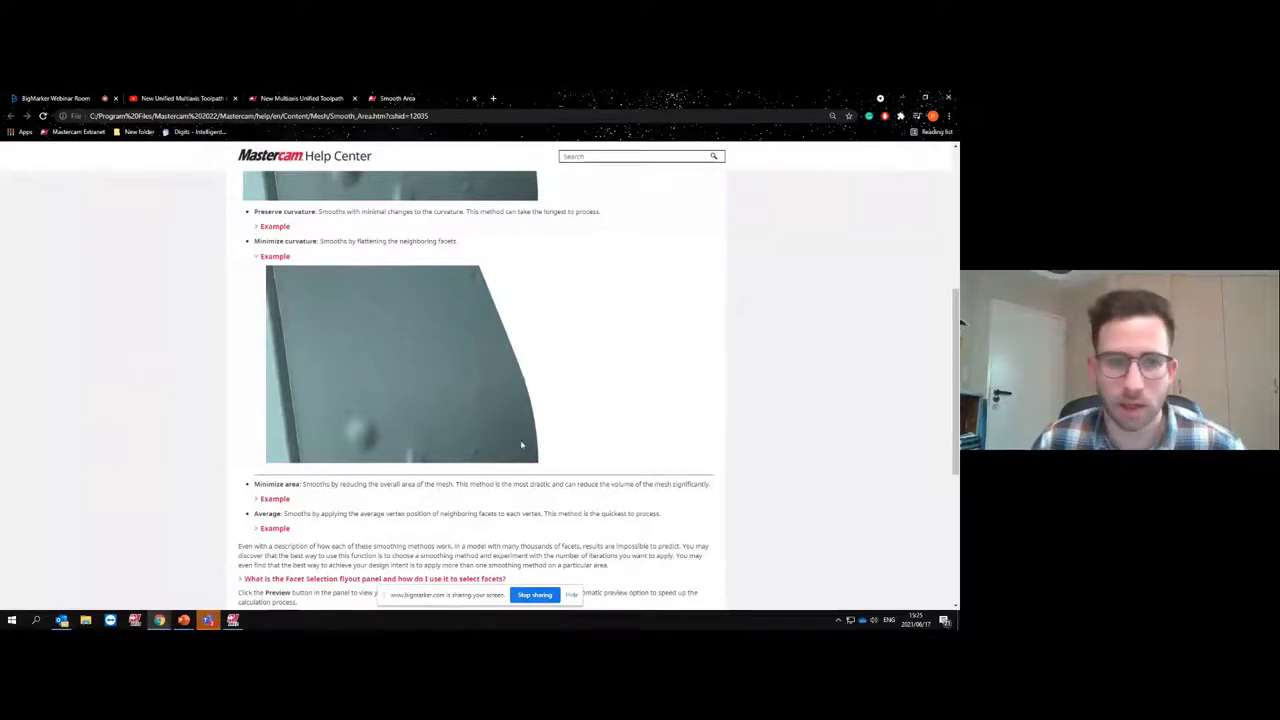
pyautogui.click(232, 620)
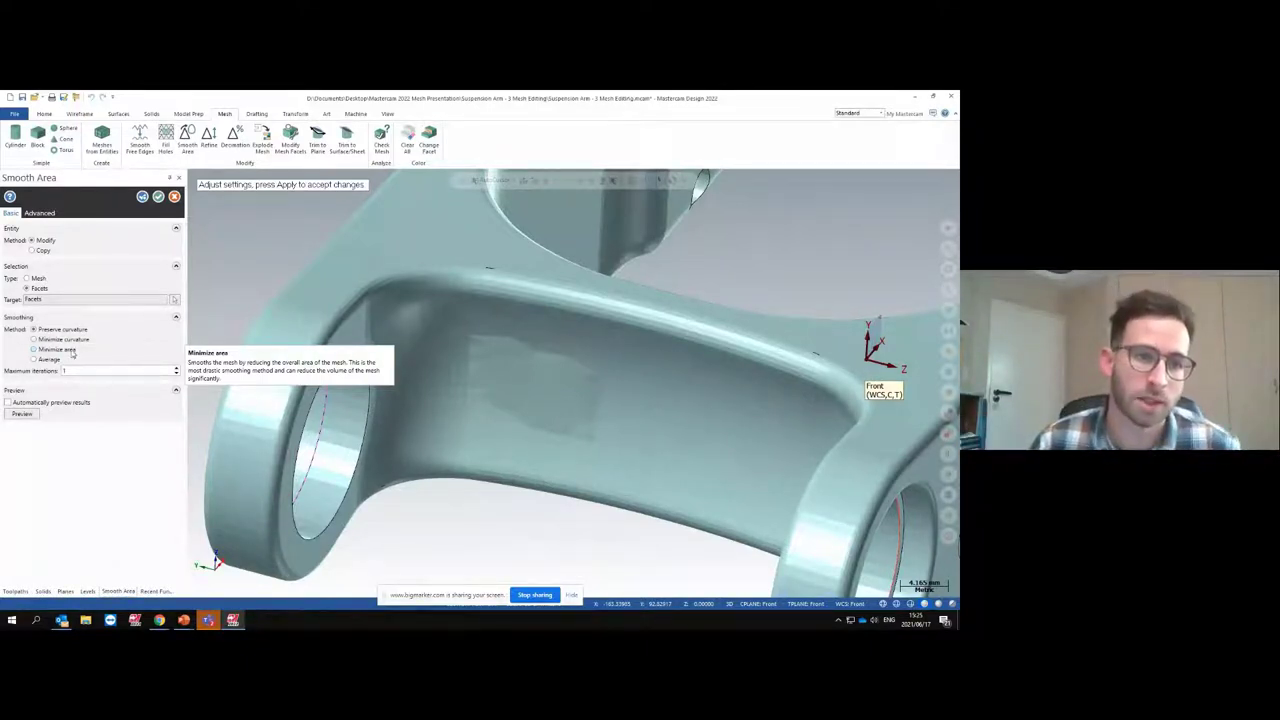
# Choose Minimize curvature with 10 maximum iterations and preview the smoothed inner web
pyautogui.moveTo(600, 360); pyautogui.dragTo(514, 404, button='middle')
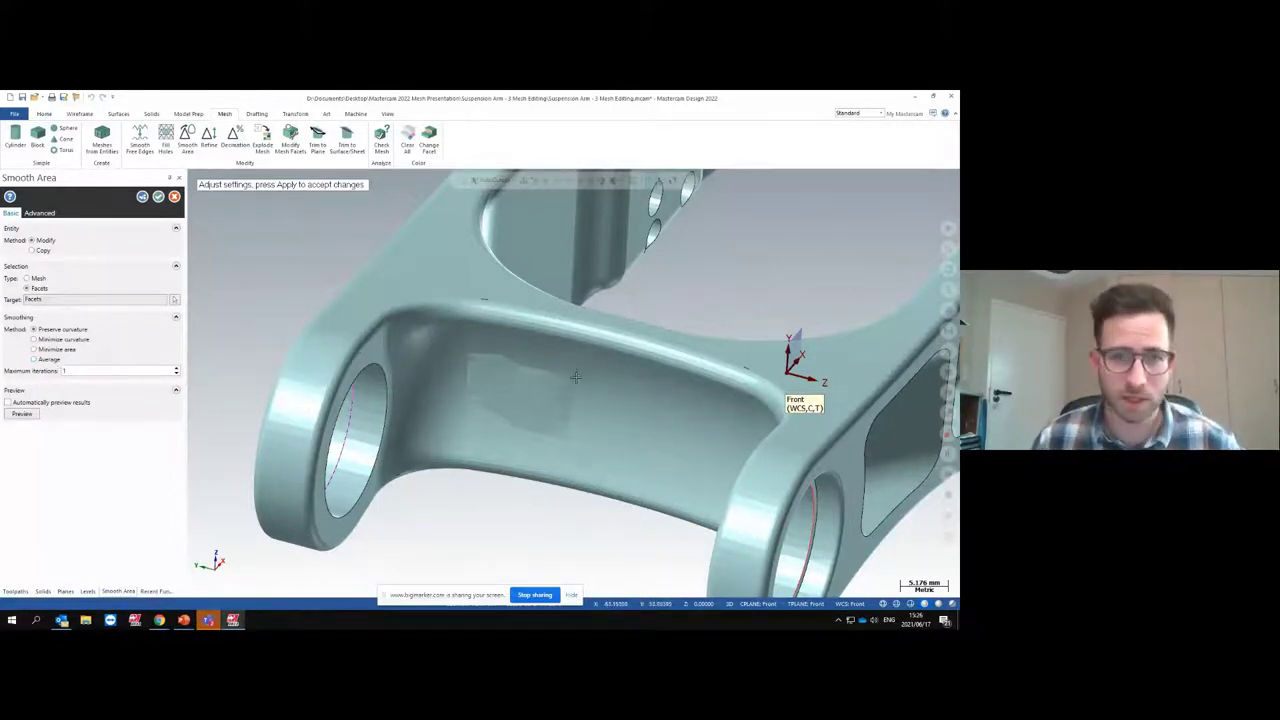
pyautogui.scroll(1, 600, 414)
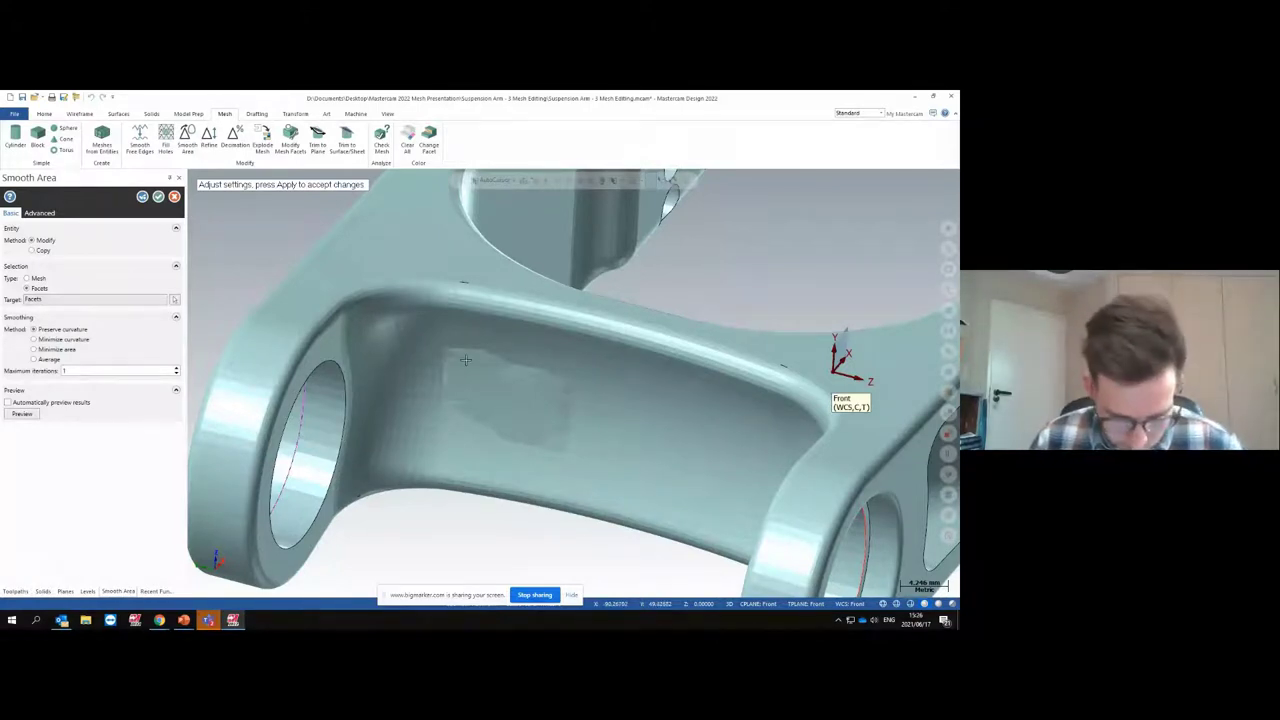
pyautogui.click(80, 340)
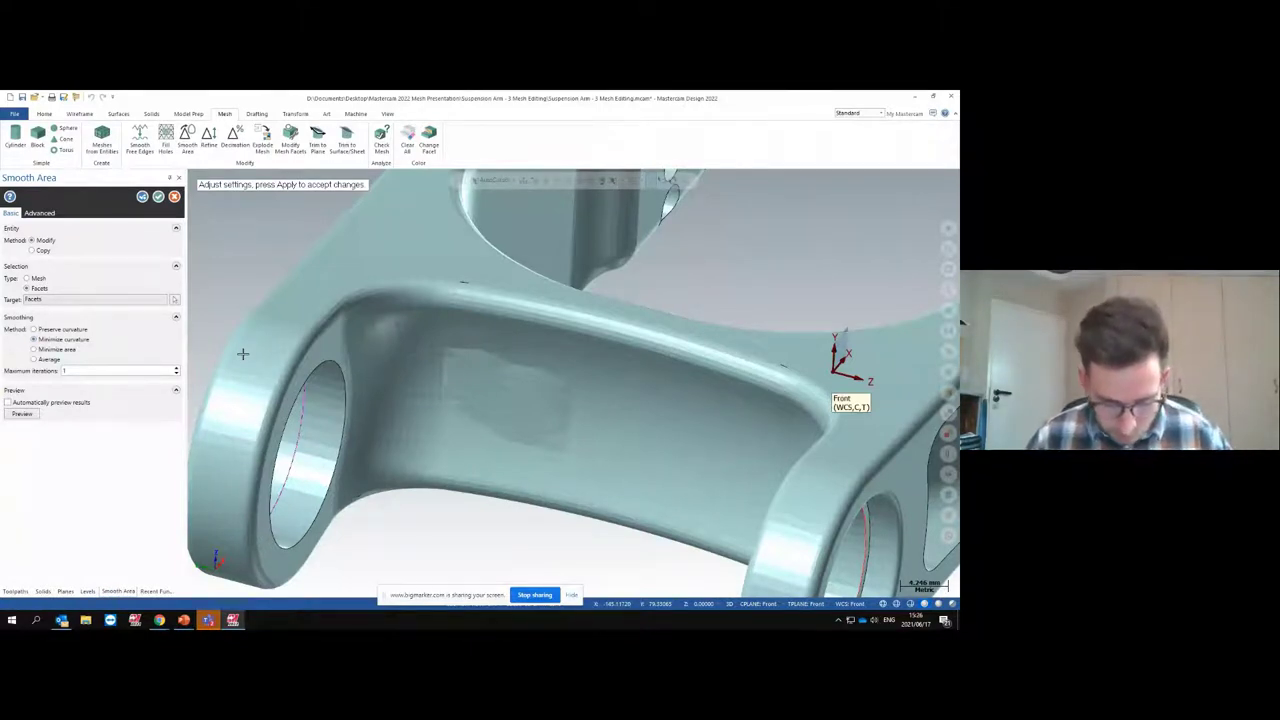
pyautogui.click(100, 370)
pyautogui.write('0')
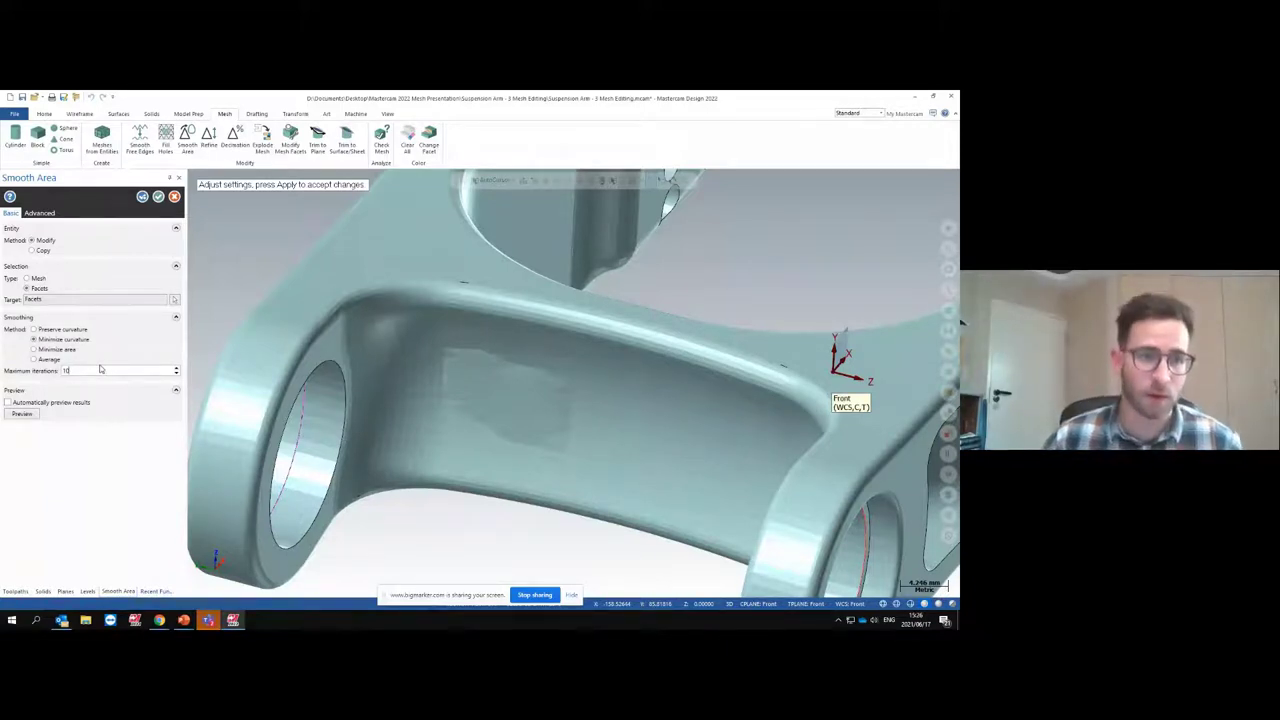
pyautogui.click(30, 417)
pyautogui.moveTo(466, 466); pyautogui.dragTo(478, 408, button='middle')
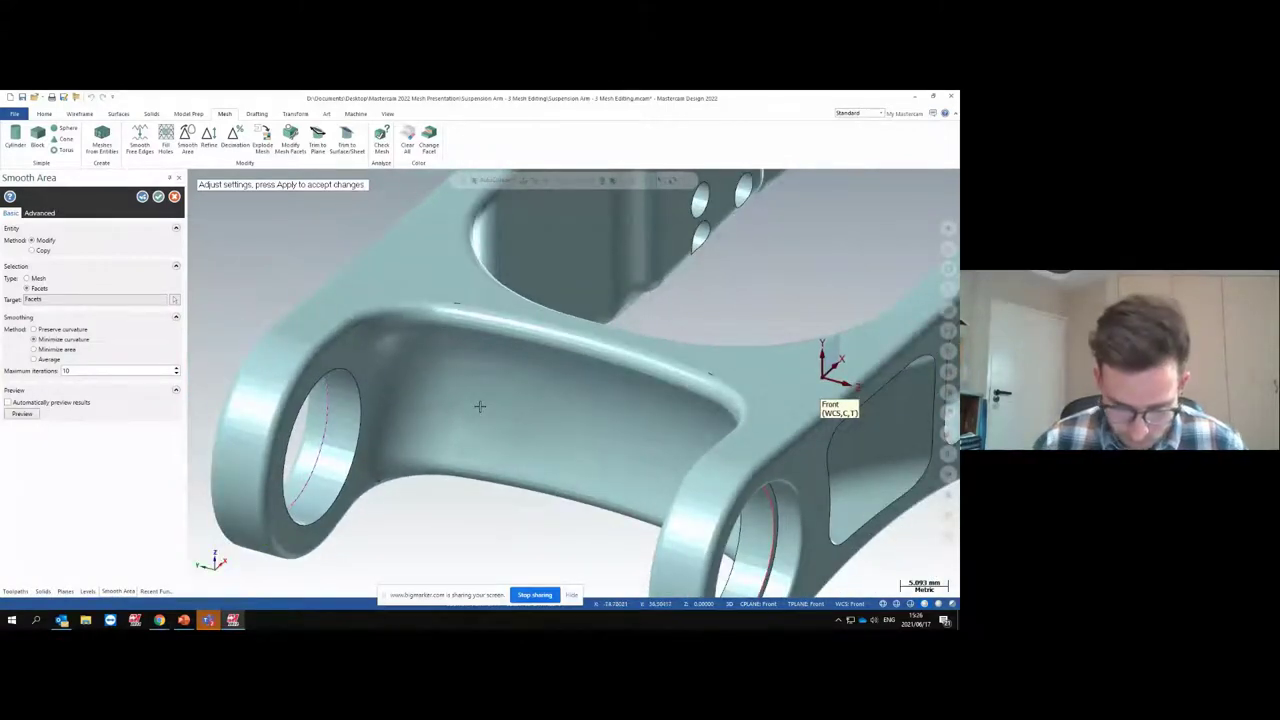
pyautogui.moveTo(537, 375); pyautogui.dragTo(418, 288, button='middle')
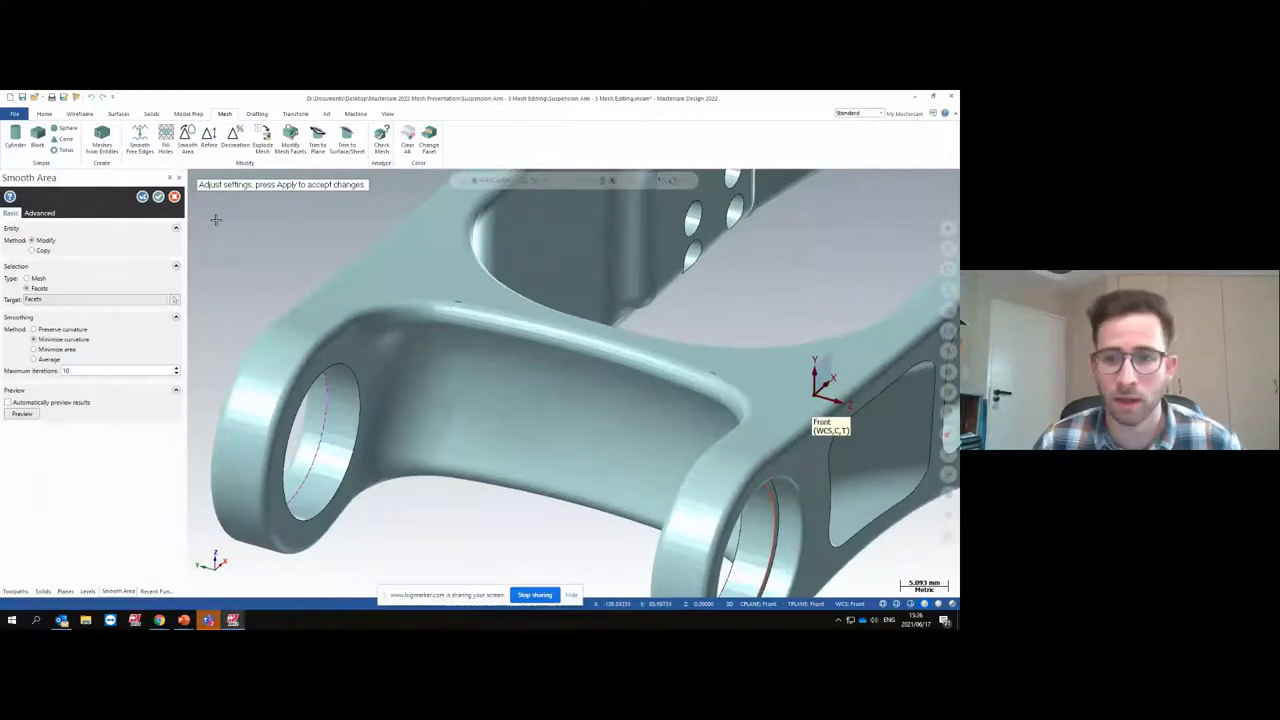
# Apply the inner-web smoothing, review the whole arm, then switch to the browser
pyautogui.click(158, 197)
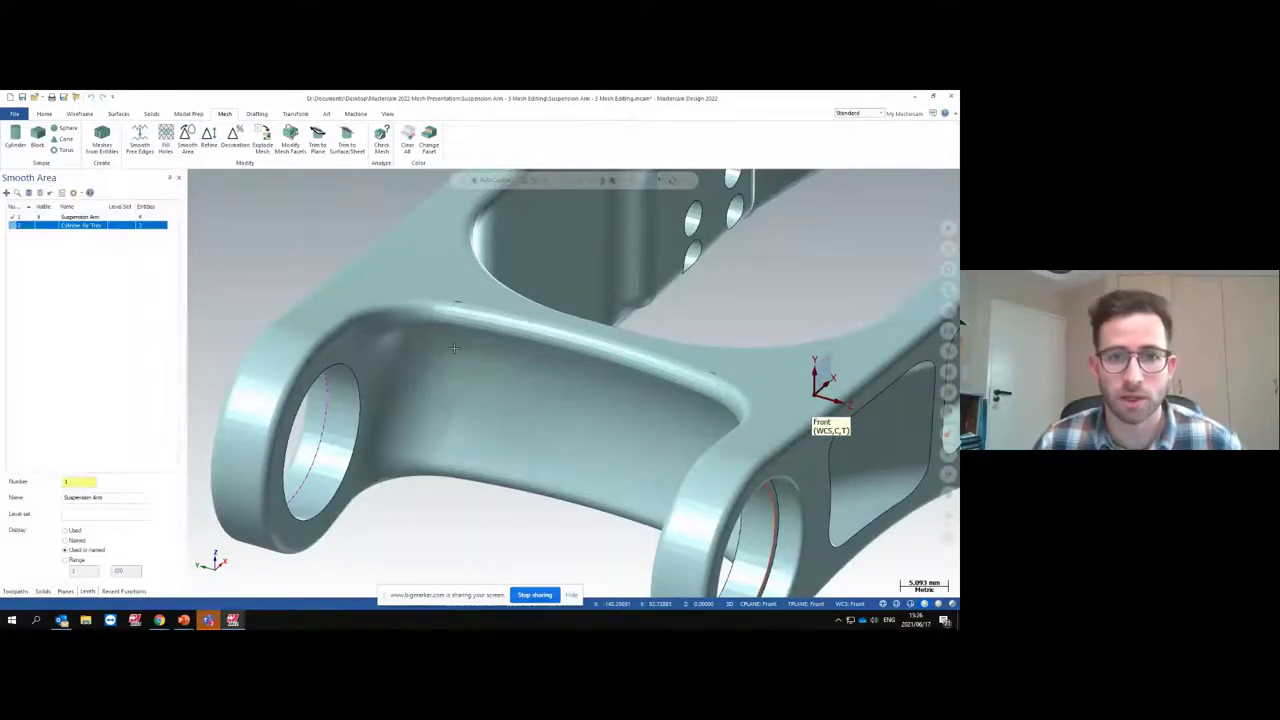
pyautogui.moveTo(470, 330); pyautogui.dragTo(510, 370, button='middle')
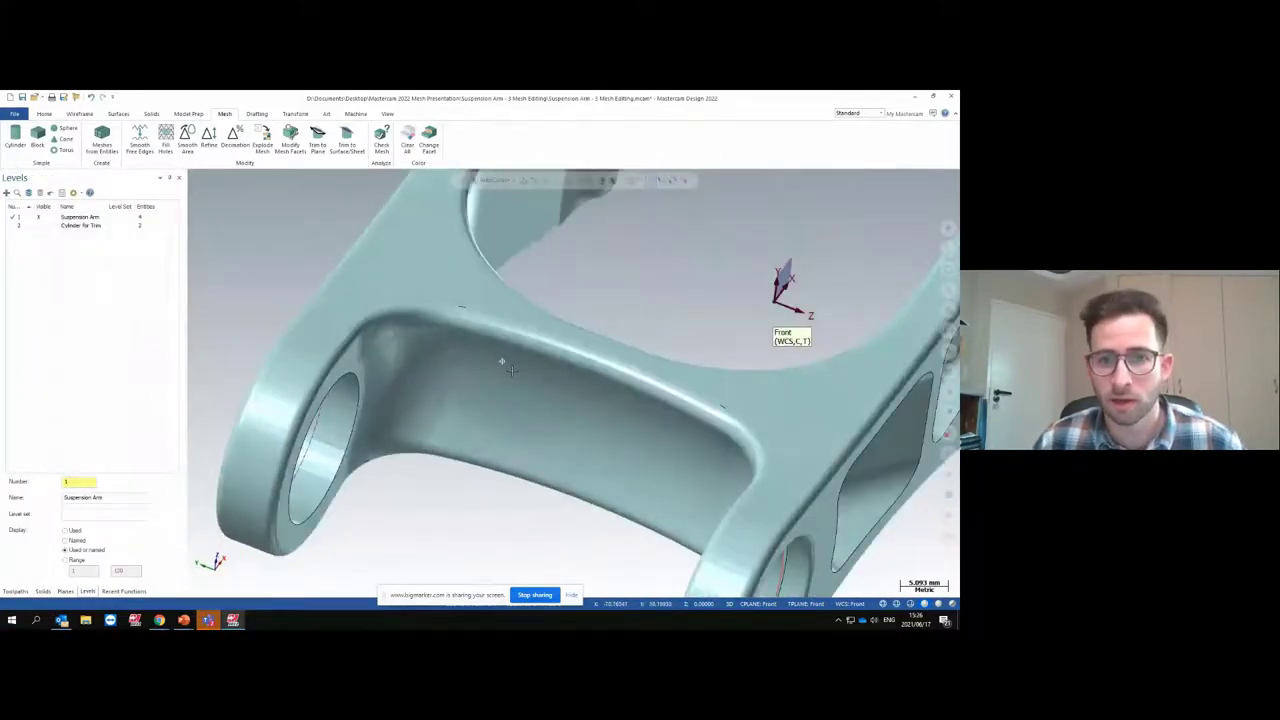
pyautogui.moveTo(510, 370); pyautogui.dragTo(466, 386, button='middle')
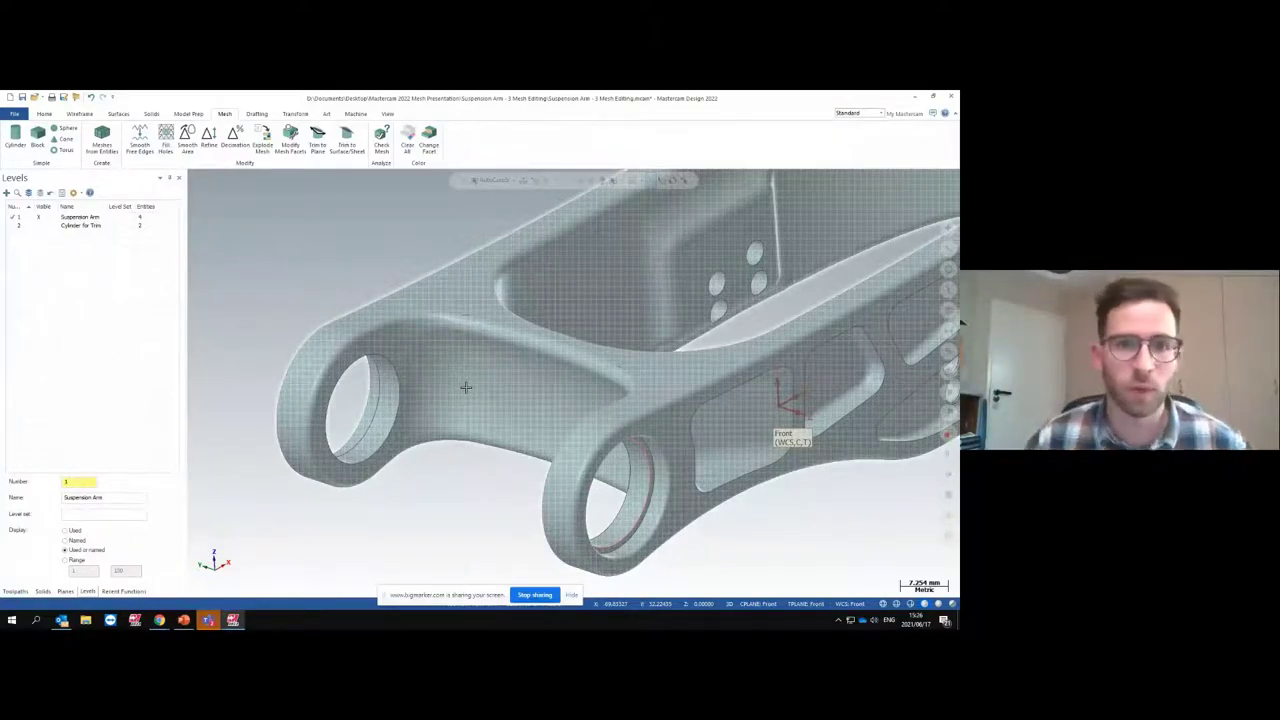
pyautogui.moveTo(466, 386)
pyautogui.mouseDown(button='middle')
pyautogui.moveTo(478, 396)
pyautogui.moveTo(394, 456)
pyautogui.mouseUp(button='middle')
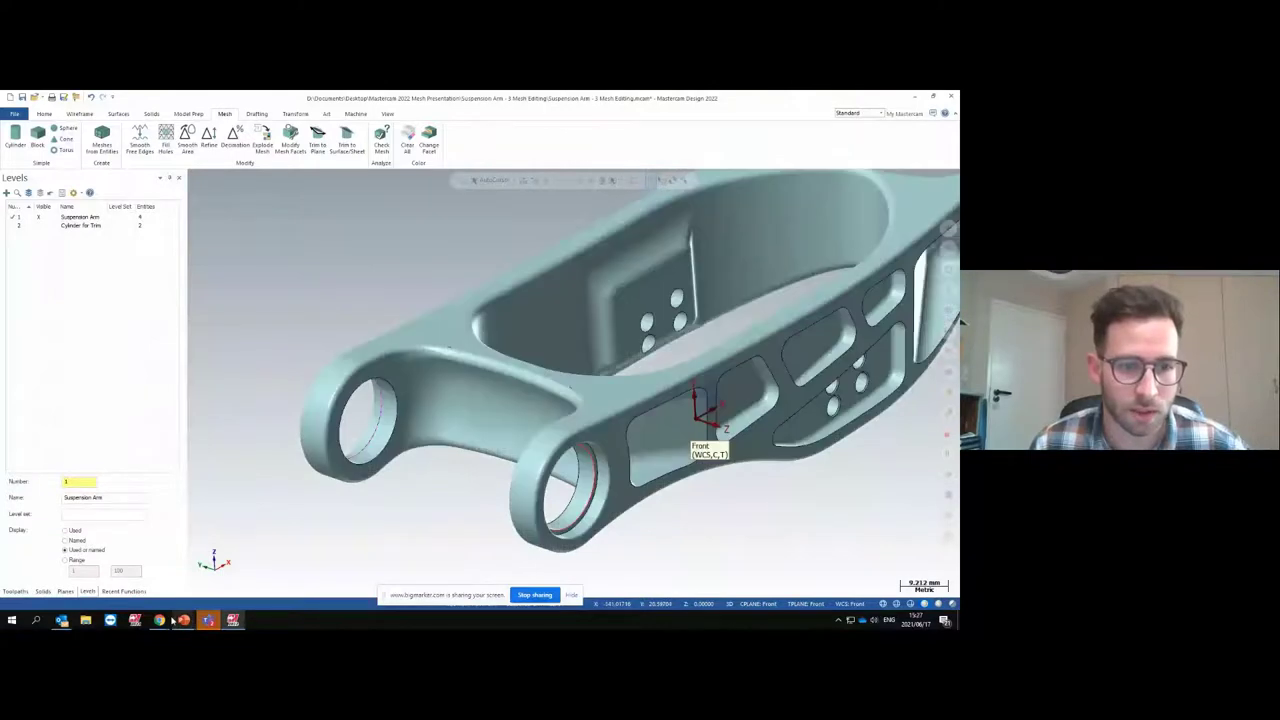
pyautogui.moveTo(160, 620)
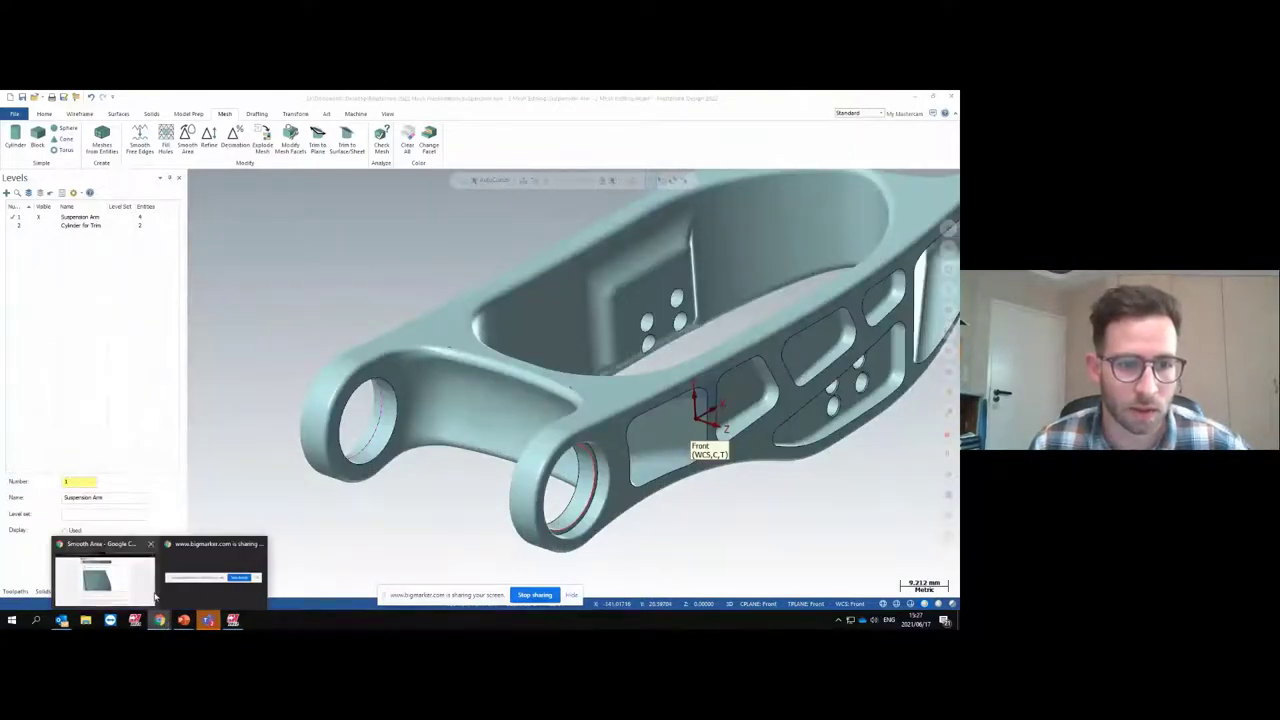
pyautogui.click(104, 574)
# Launch the session feedback poll in the BigMarker webinar room and return to Mastercam
pyautogui.click(74, 95)
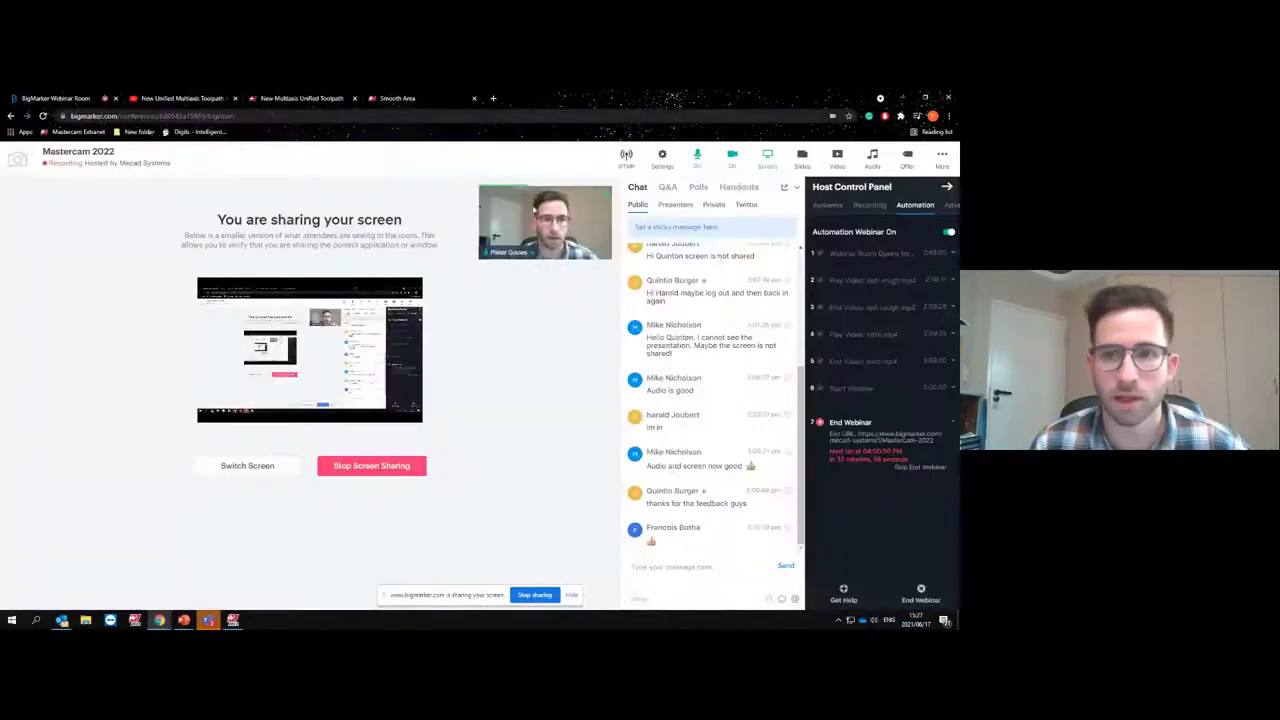
pyautogui.click(698, 187)
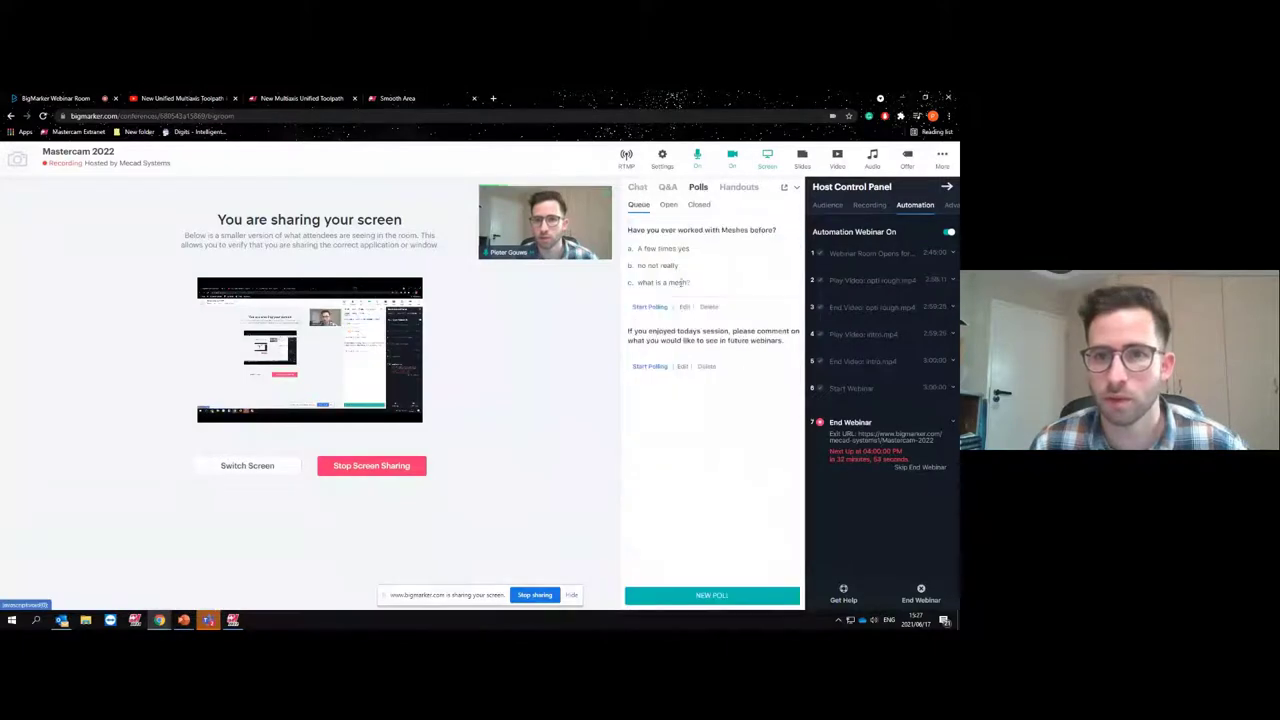
pyautogui.click(652, 366)
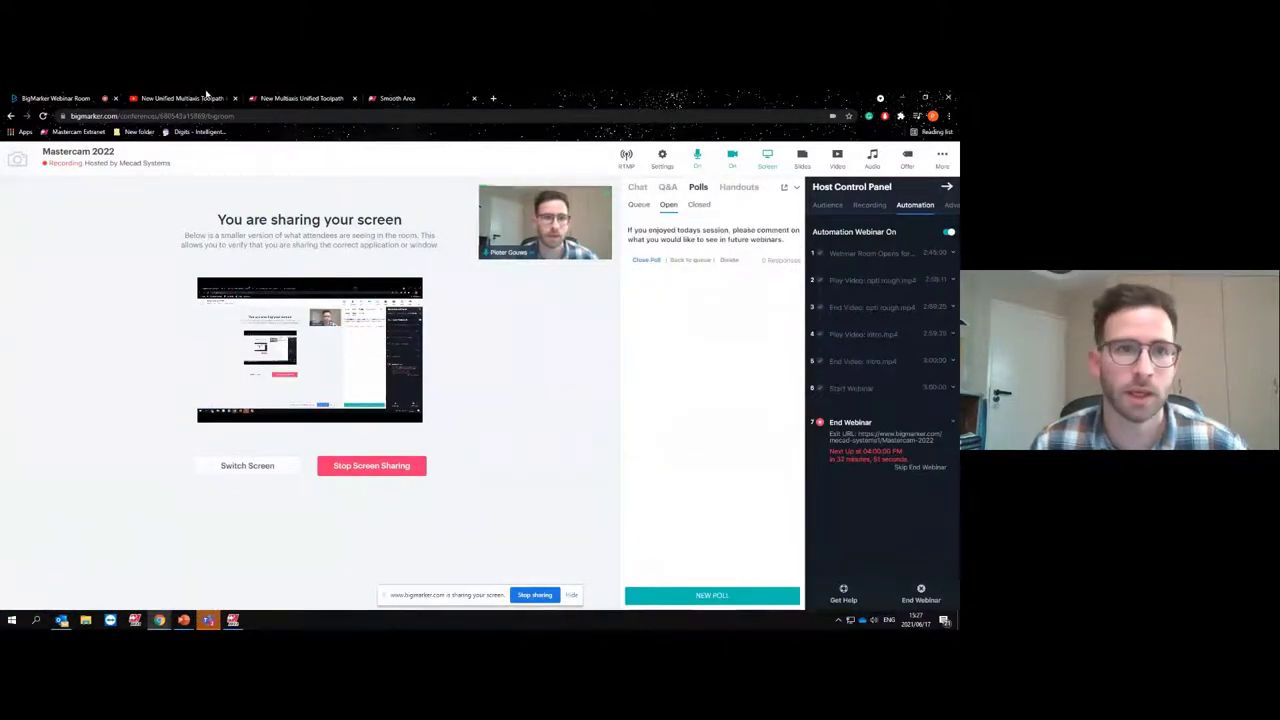
pyautogui.click(232, 620)
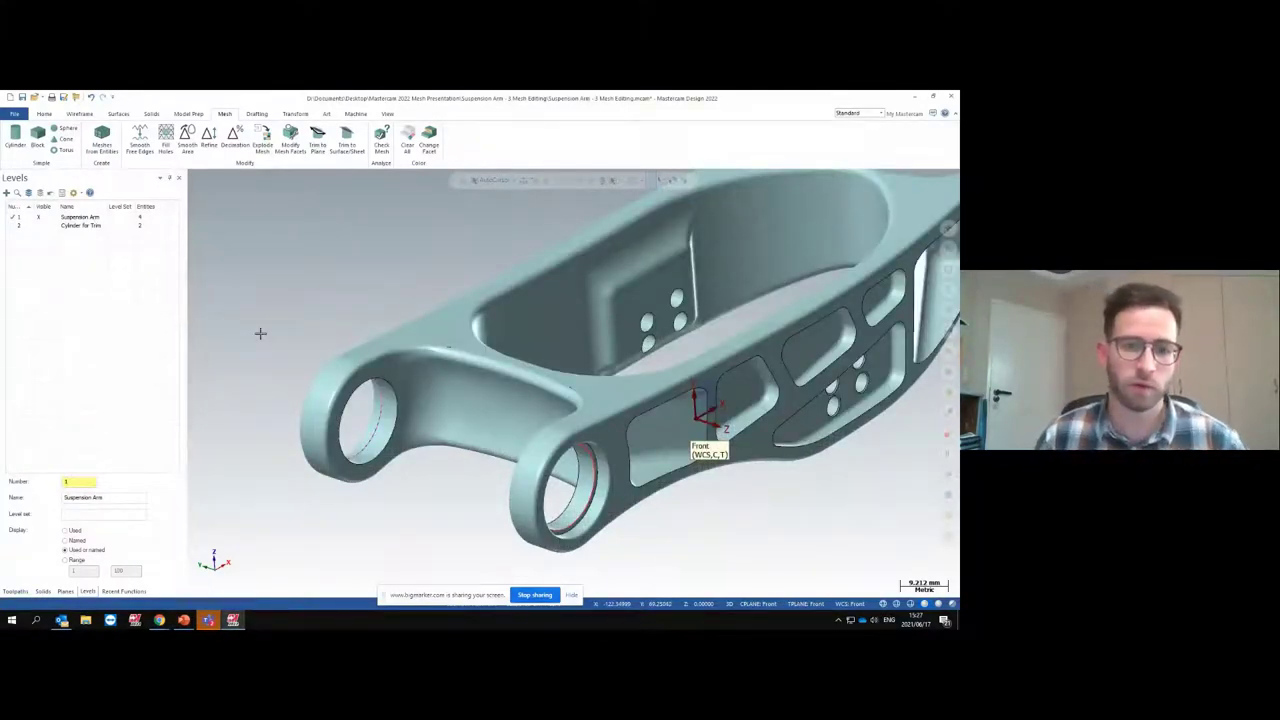
# Zoom in and out on the edited suspension arm mesh to look it over
pyautogui.scroll(2, 260, 333)
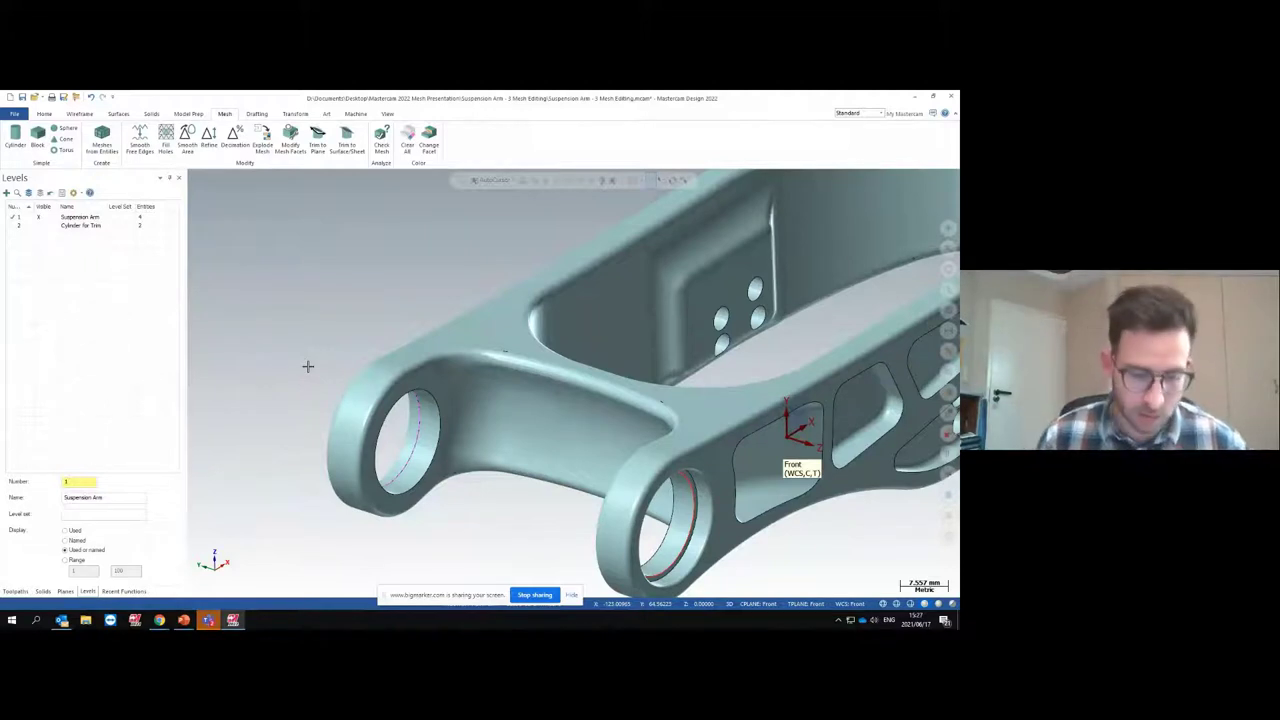
pyautogui.scroll(-1, 300, 426)
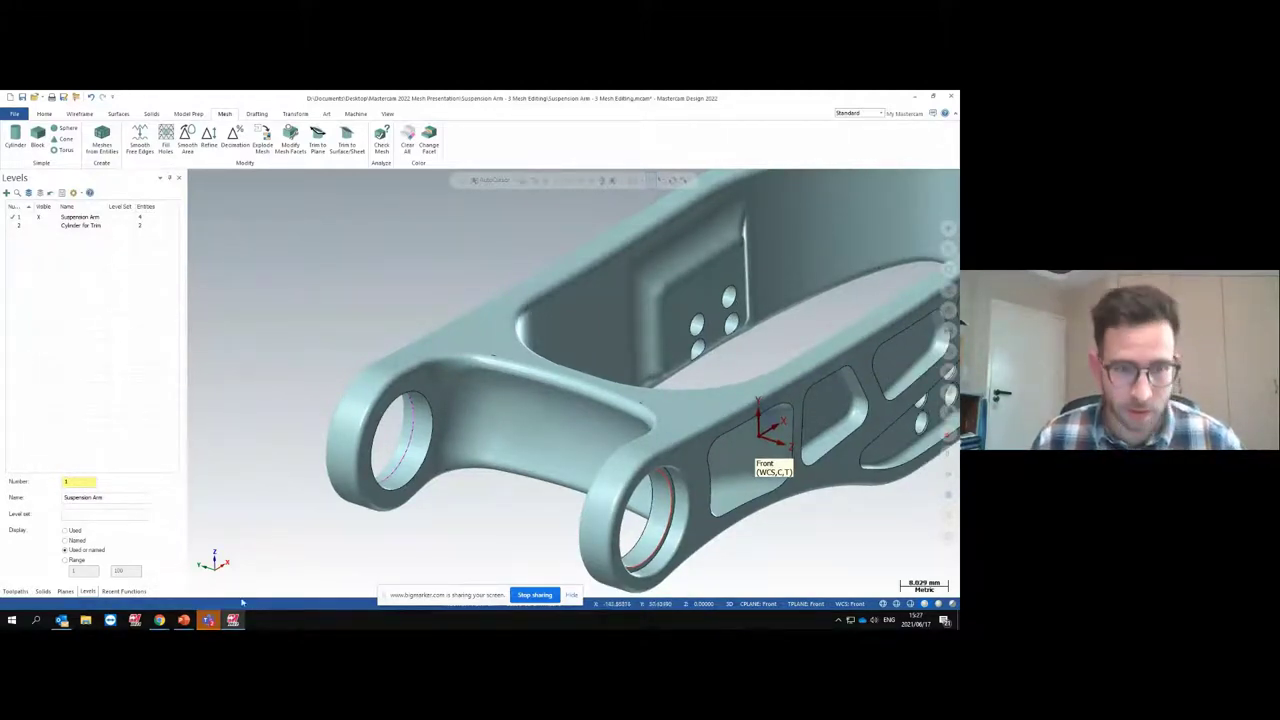
# Open Blowmold - 2 Decimate and Refine.mcam from Recent Documents, answering the unsaved-changes prompt
pyautogui.click(22, 114)
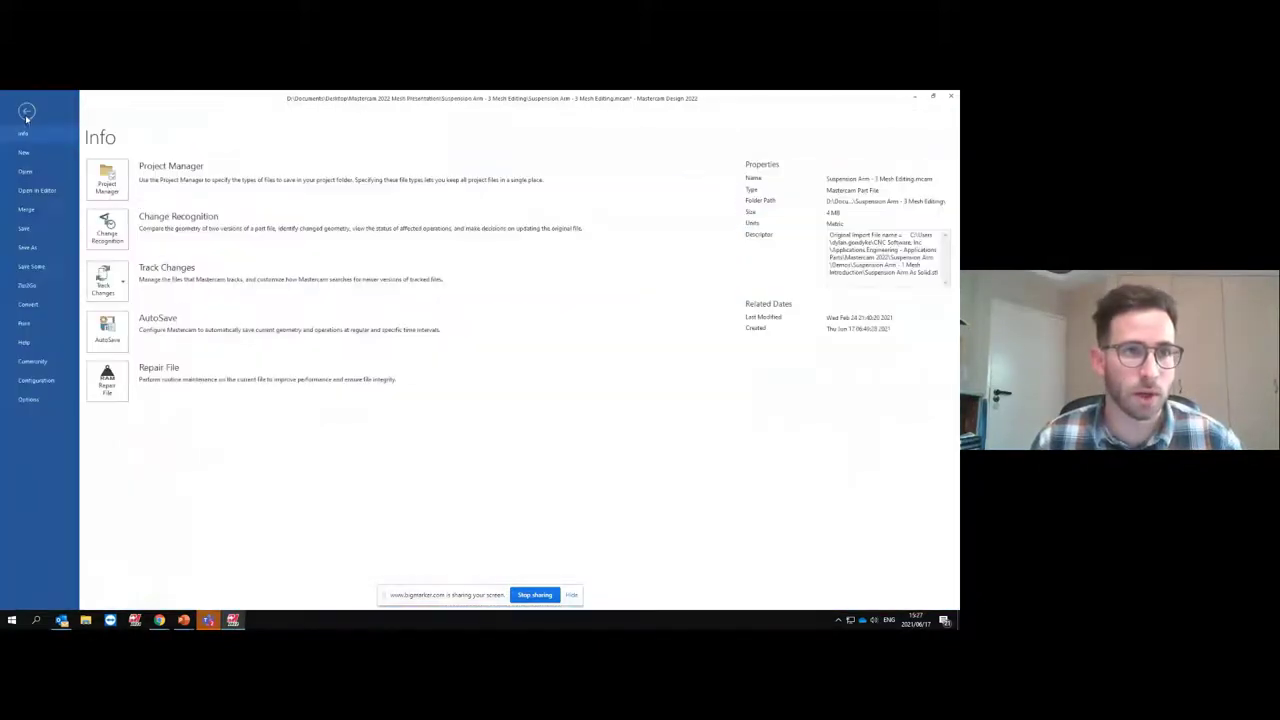
pyautogui.click(25, 171)
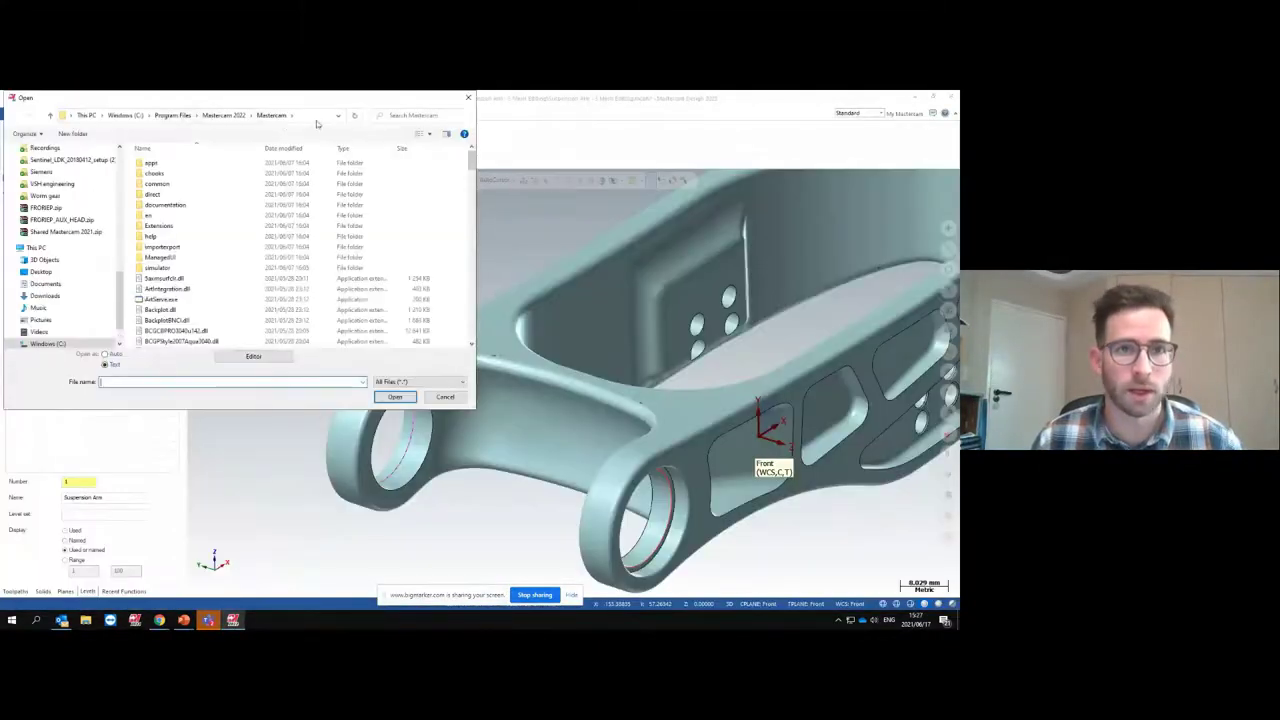
pyautogui.click(468, 97)
pyautogui.click(22, 114)
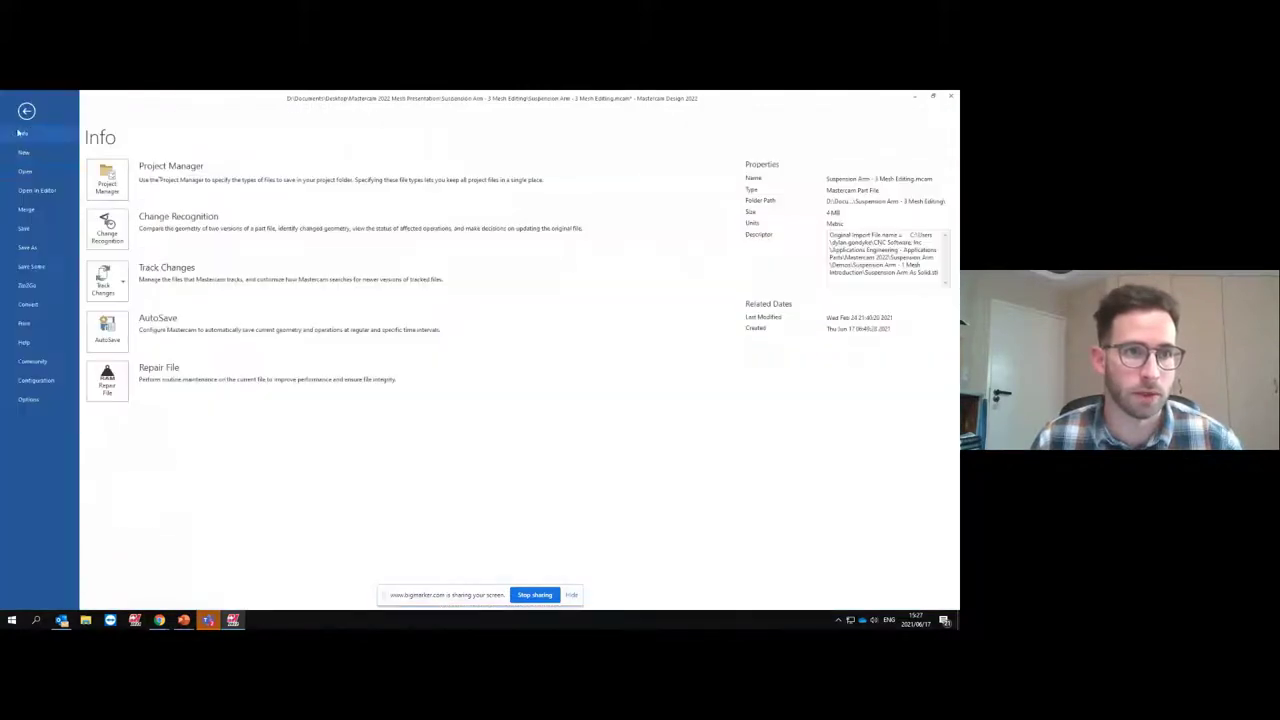
pyautogui.click(40, 172)
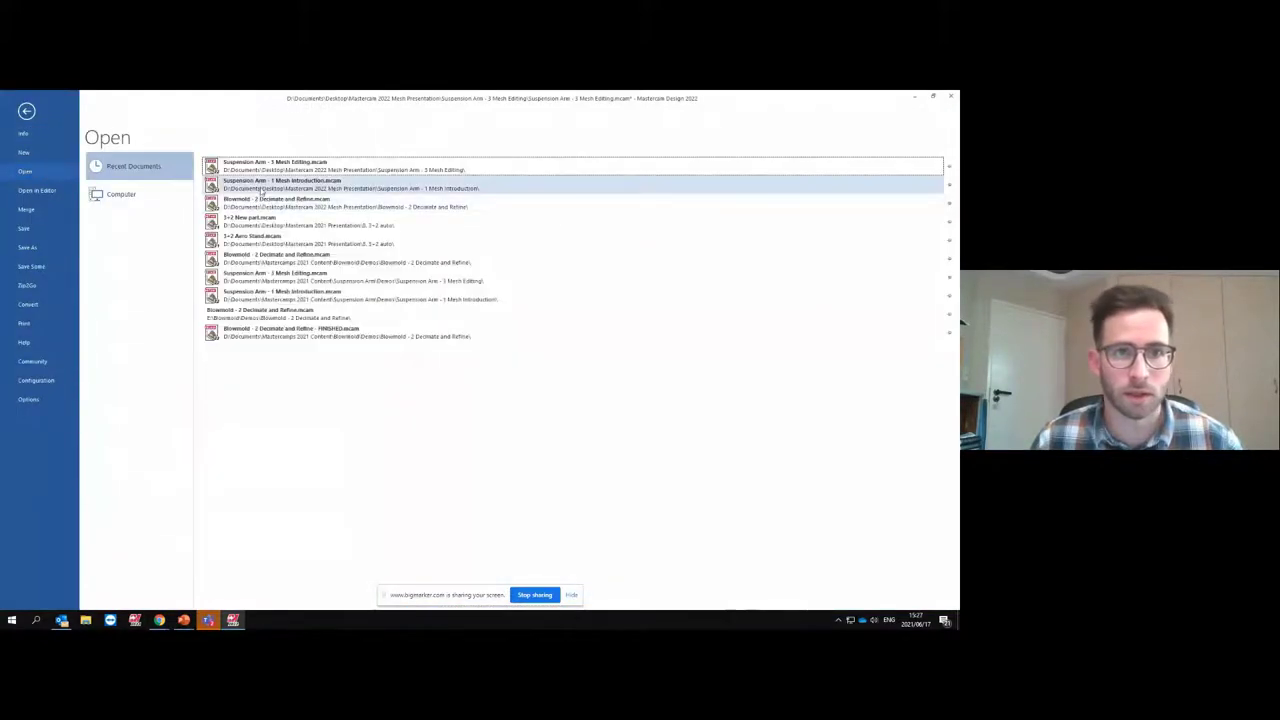
pyautogui.click(262, 205)
pyautogui.click(511, 372)
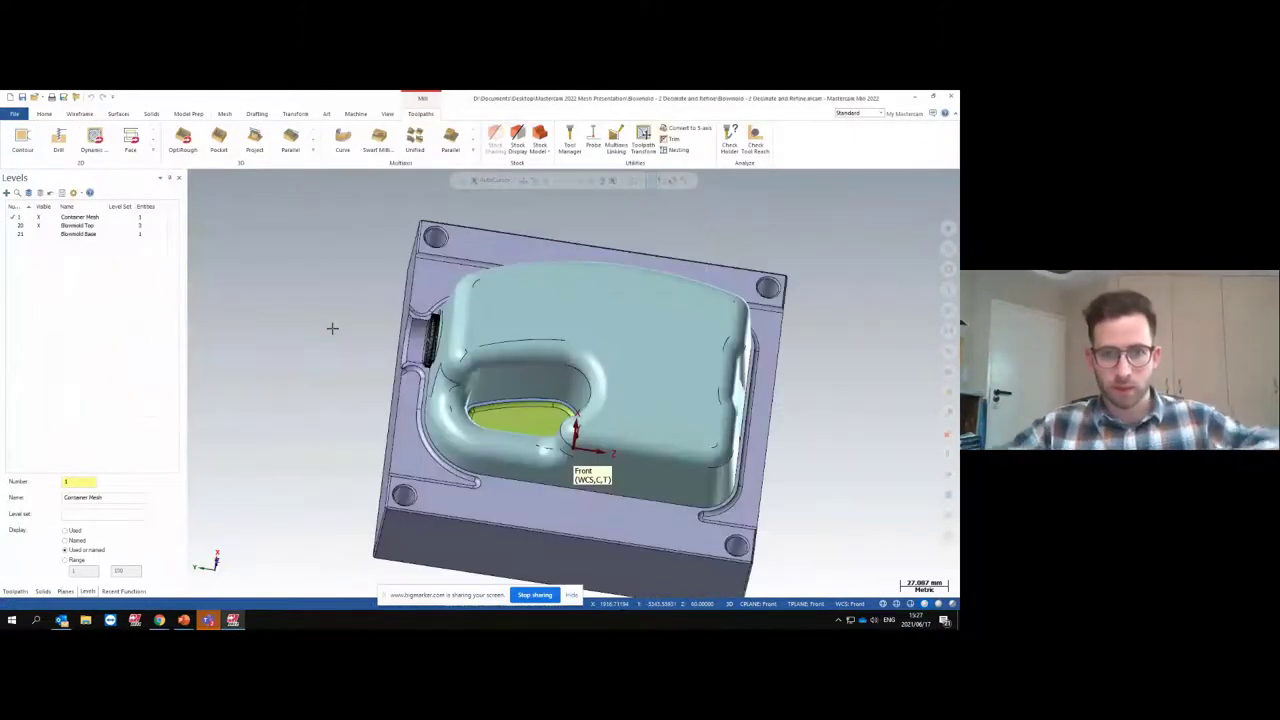
pyautogui.moveTo(558, 347); pyautogui.dragTo(560, 318, button='middle')
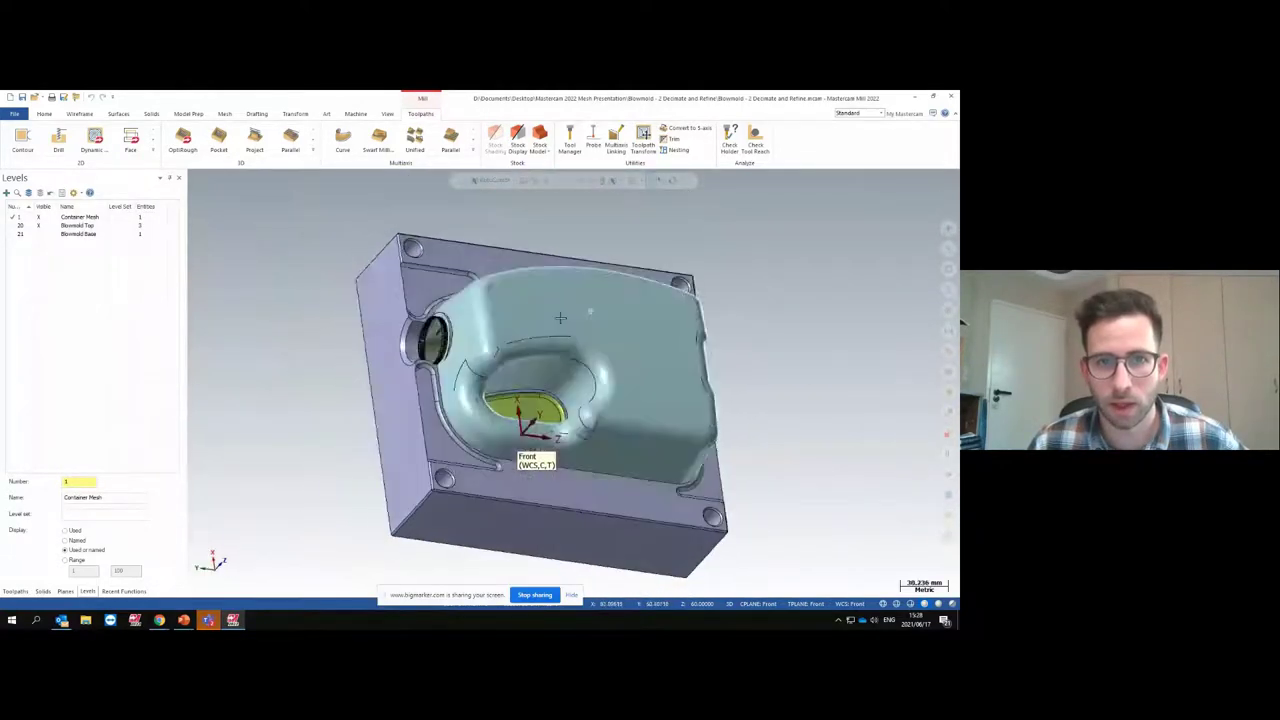
# Hide the Blowmold Top and Blowmold Base levels so only the container mesh remains visible
pyautogui.click(48, 235)
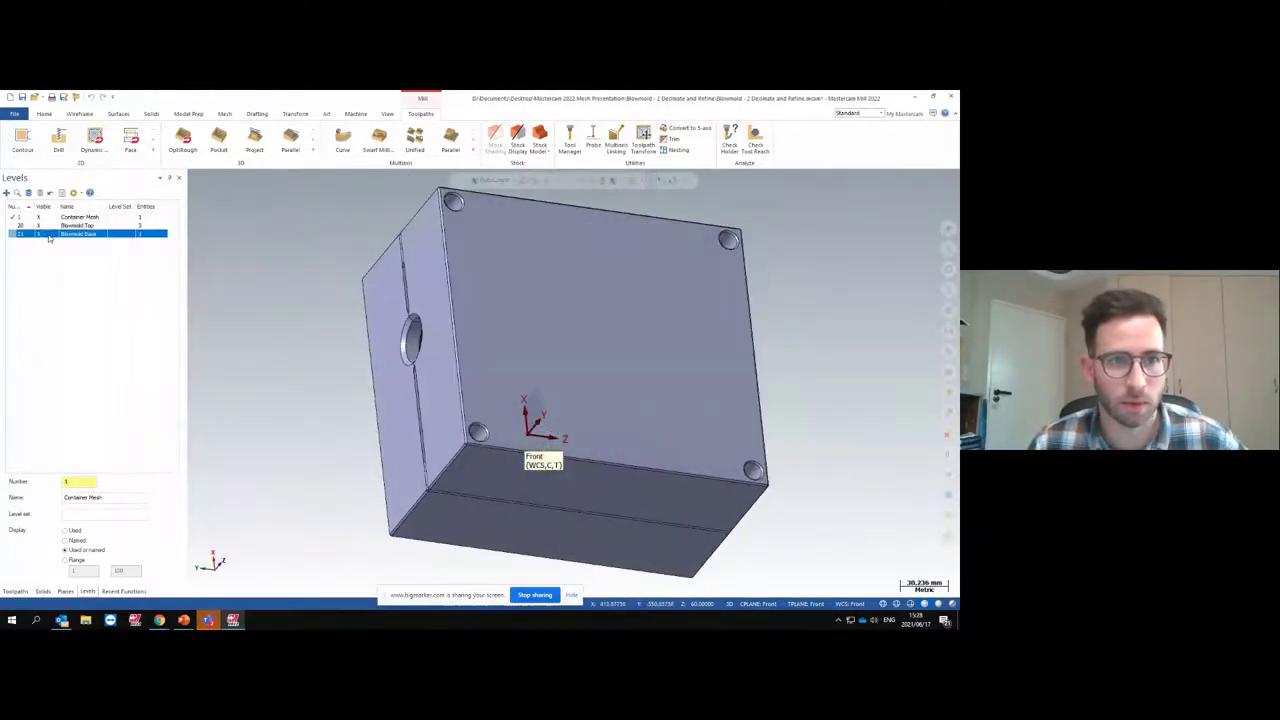
pyautogui.click(48, 226)
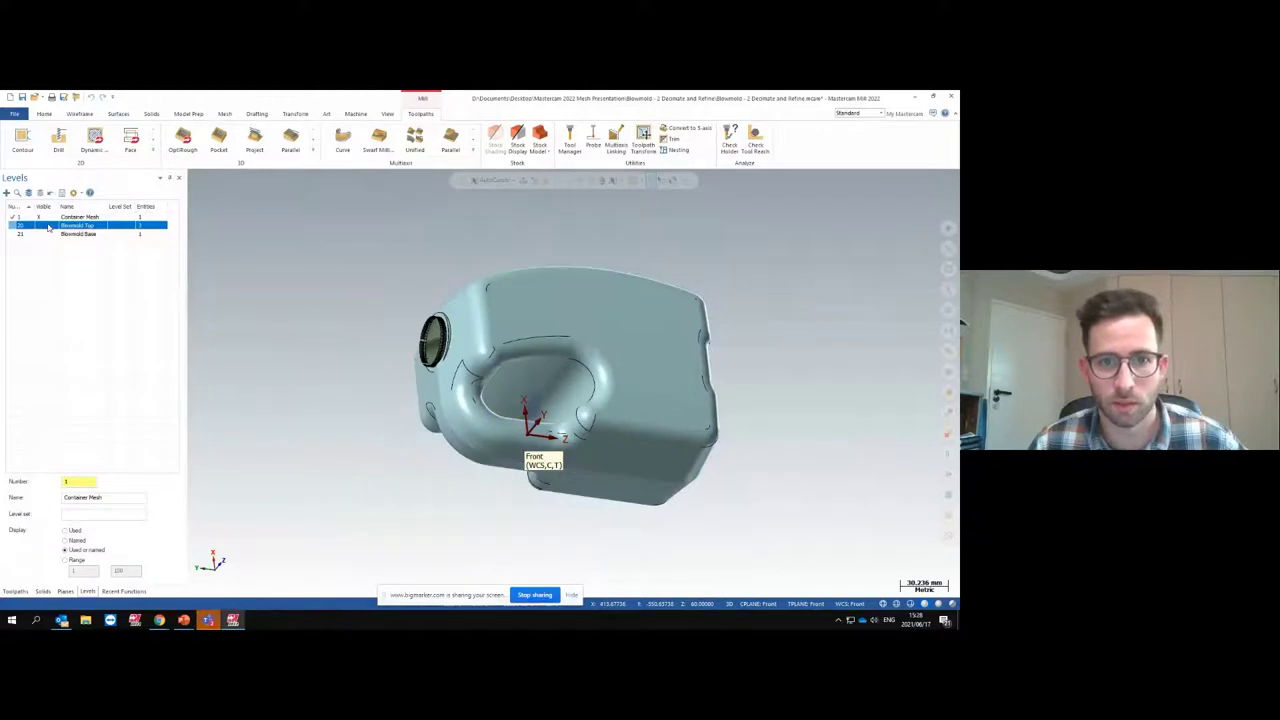
pyautogui.click(48, 227)
pyautogui.moveTo(540, 430); pyautogui.dragTo(509, 345, button='middle')
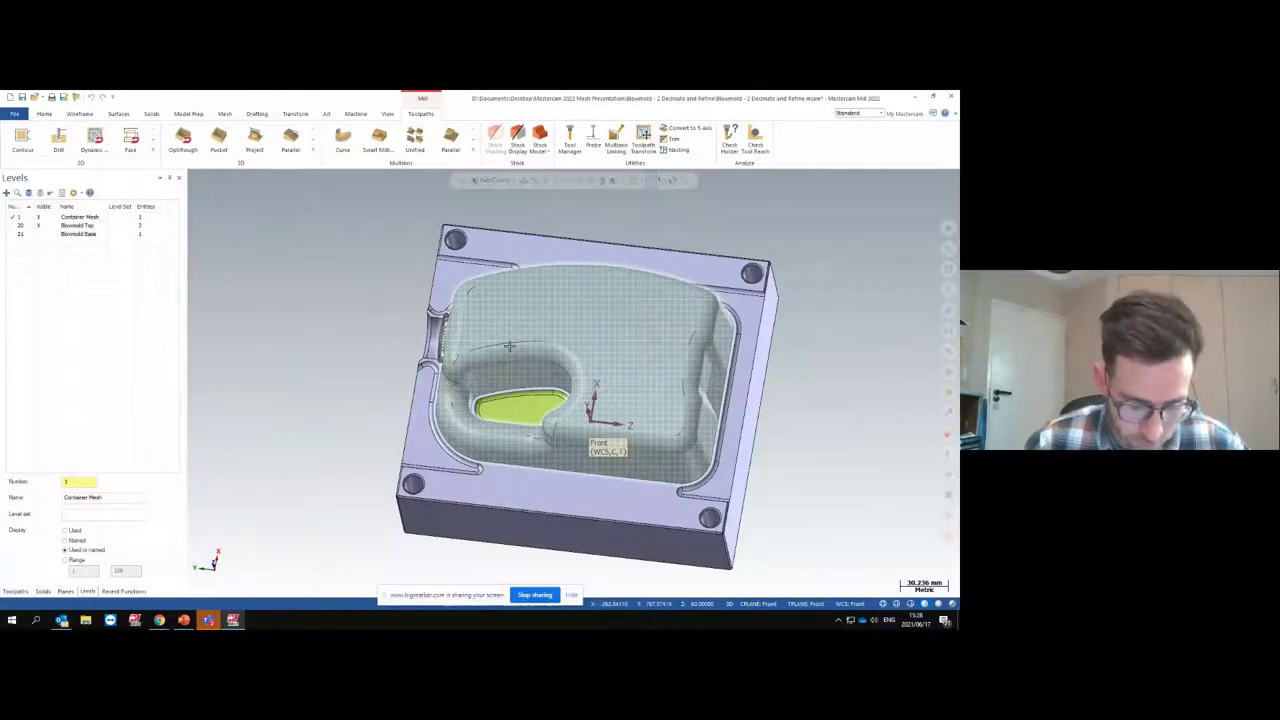
pyautogui.moveTo(509, 345); pyautogui.dragTo(491, 219, button='middle')
pyautogui.click(78, 225)
pyautogui.click(38, 225)
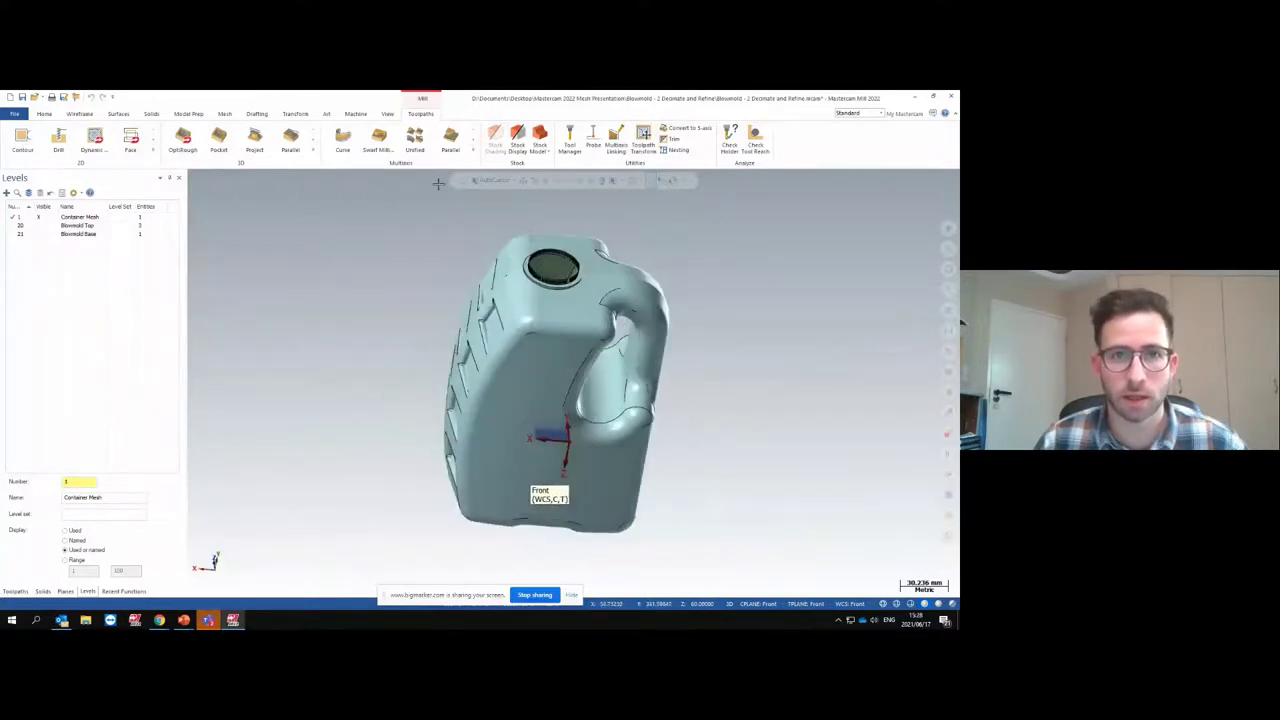
pyautogui.click(388, 114)
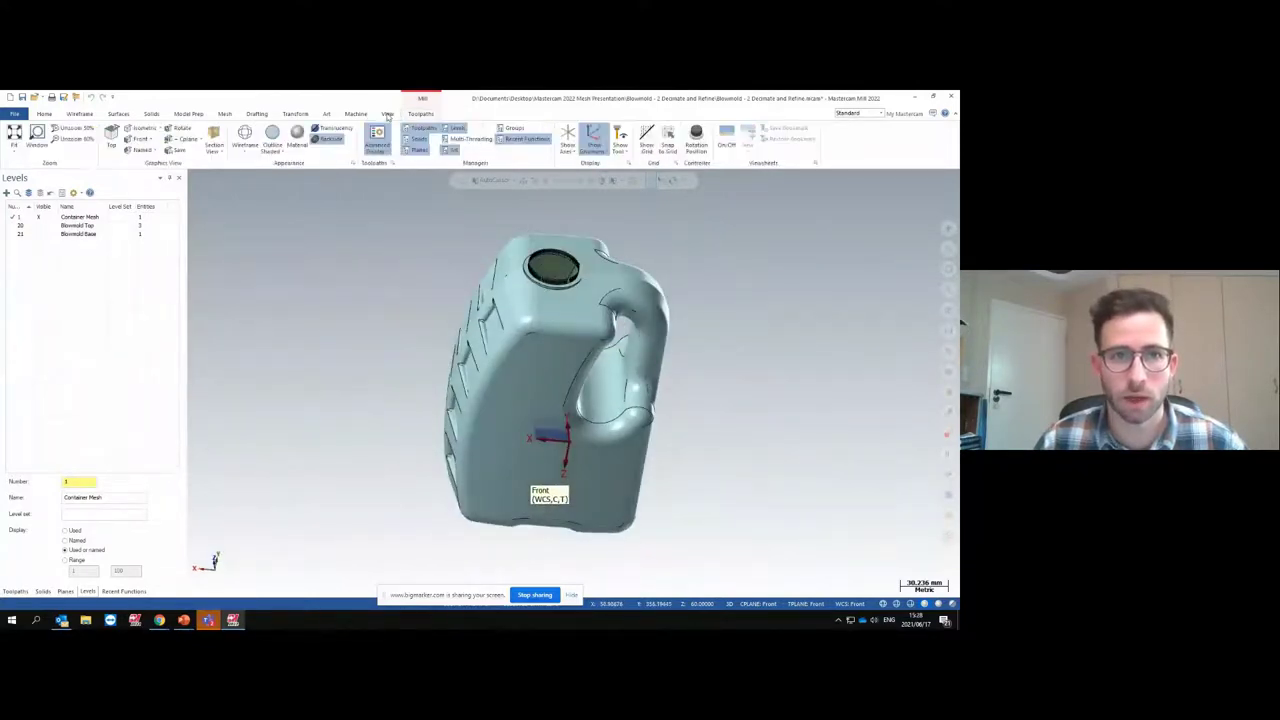
# Turn on Show triangle edges in the shading settings and save them to the configuration
pyautogui.click(352, 163)
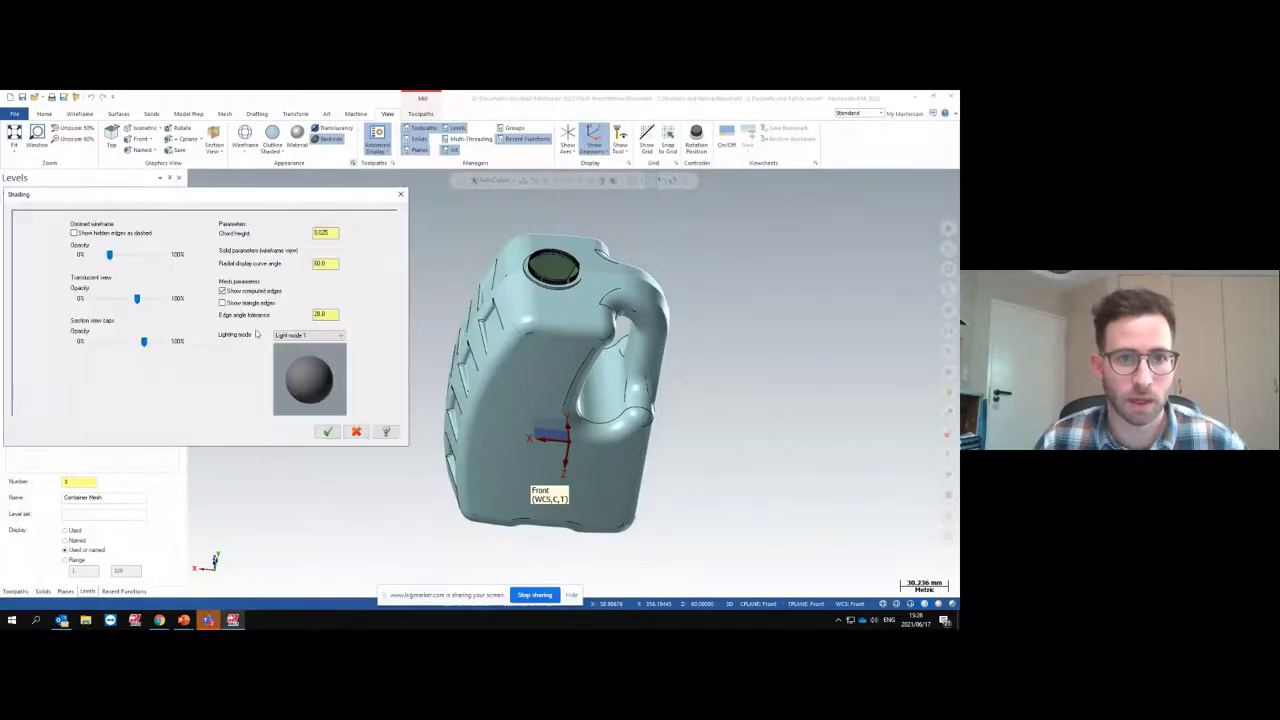
pyautogui.click(233, 303)
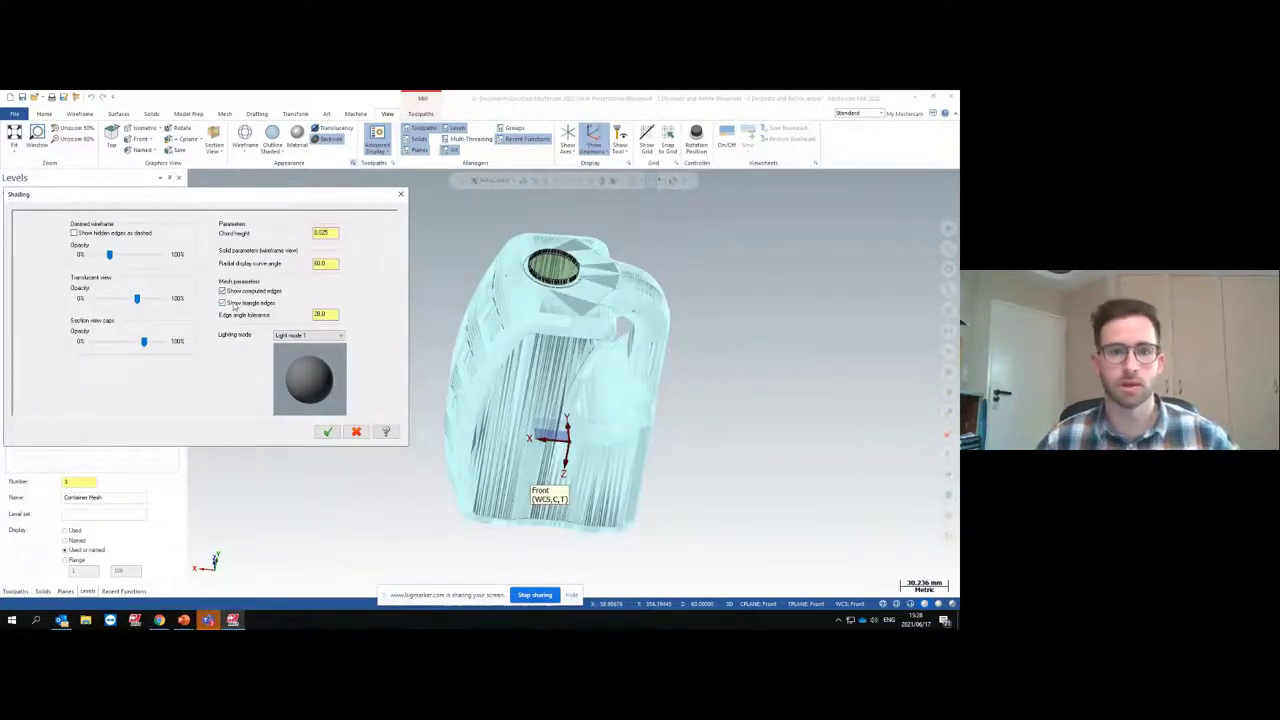
pyautogui.click(327, 432)
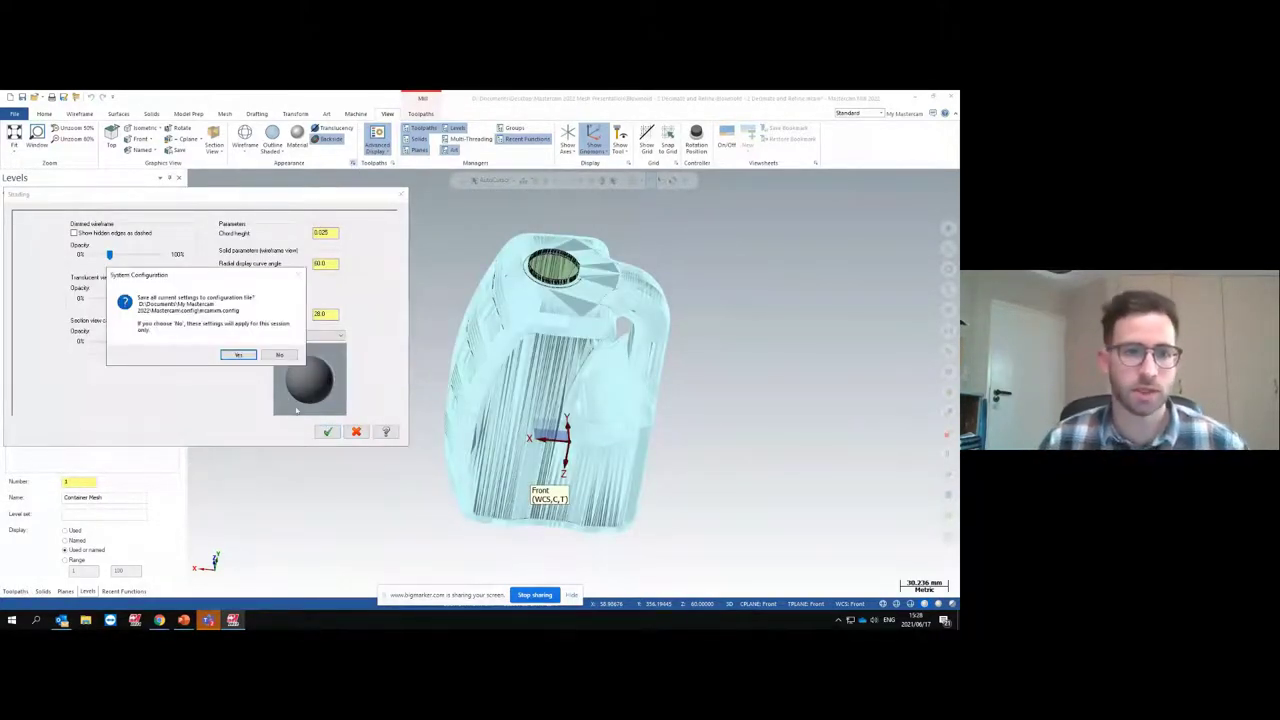
pyautogui.click(238, 355)
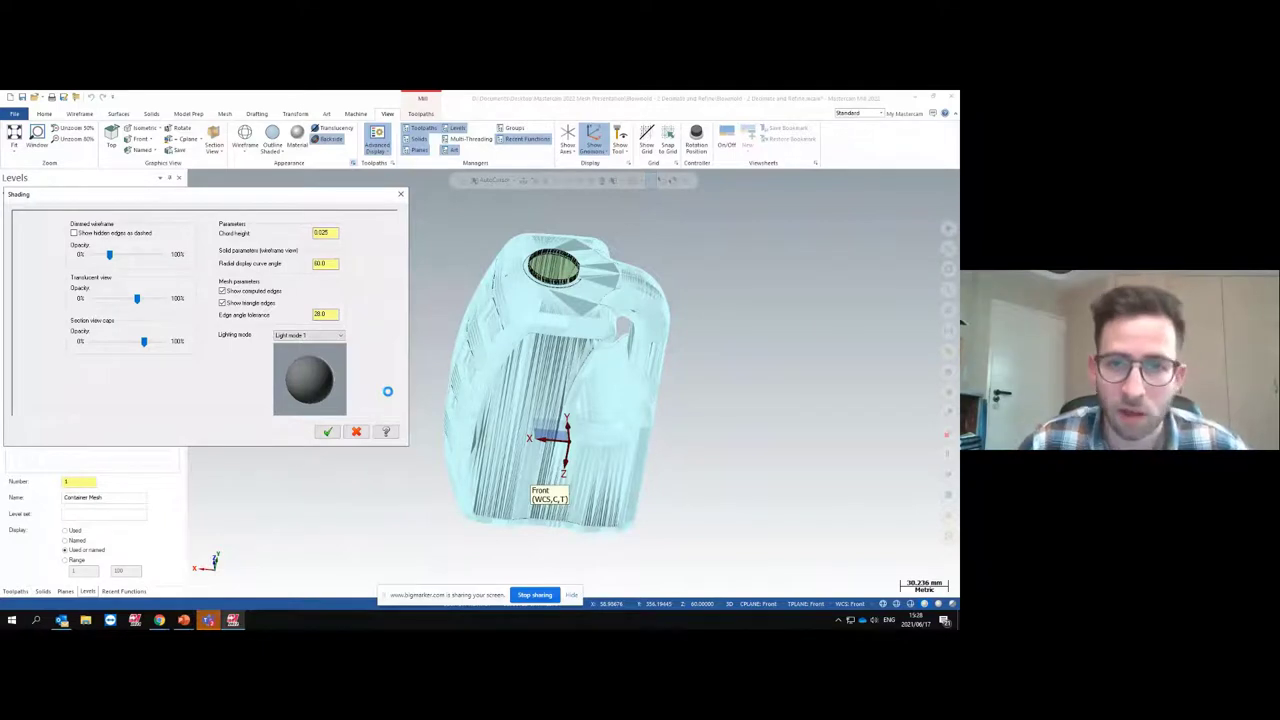
pyautogui.moveTo(388, 391); pyautogui.dragTo(443, 297, button='middle')
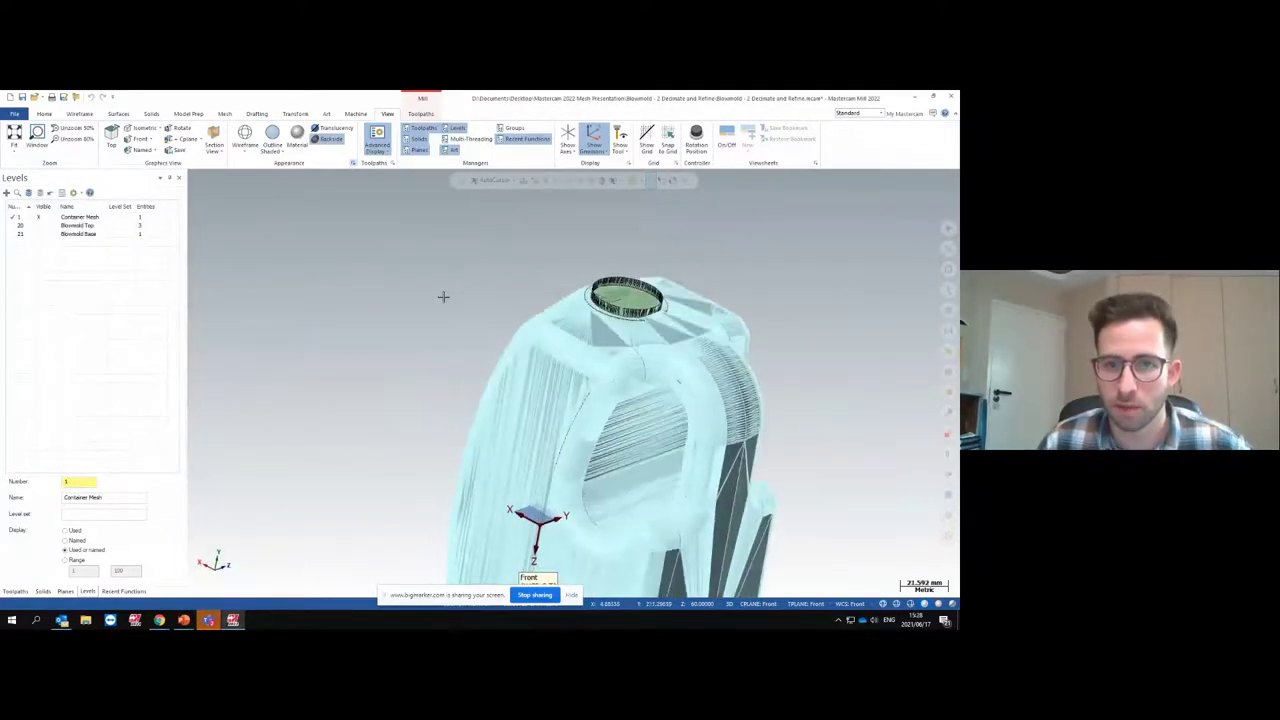
# Inspect the container's facets from several angles, then display its Mesh Properties with polygon count and volume
pyautogui.scroll(-2, 443, 297)
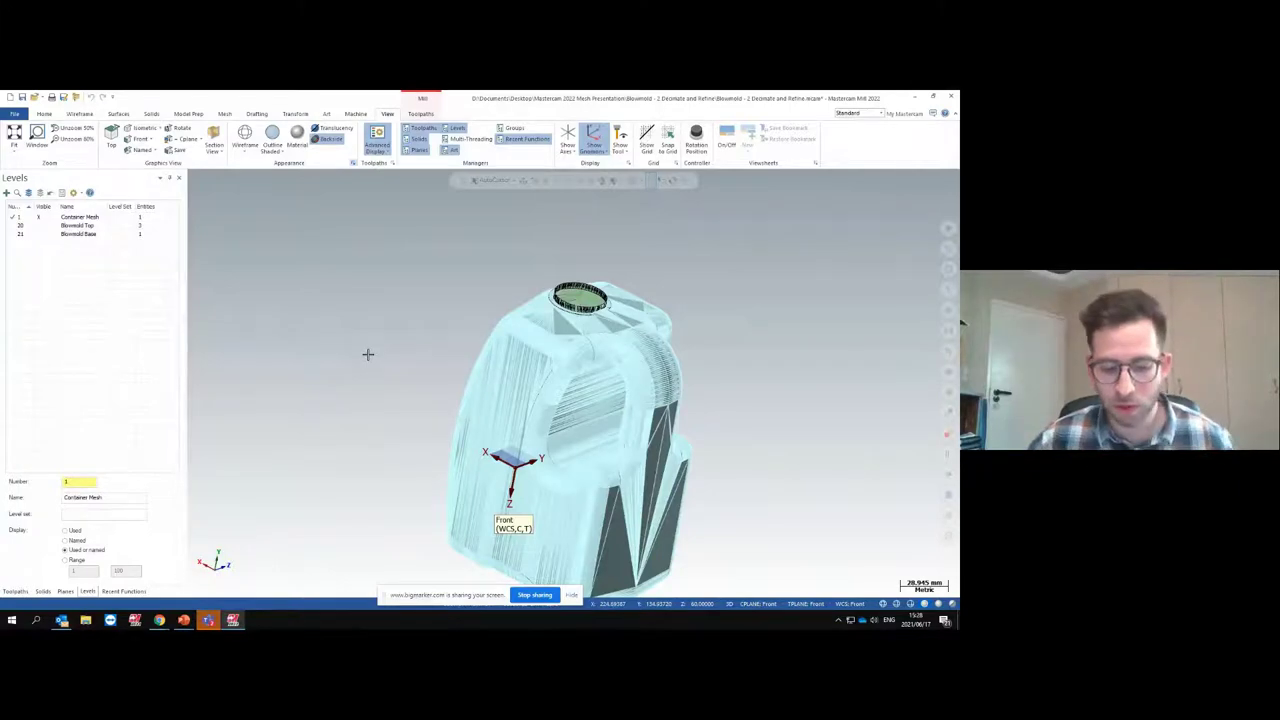
pyautogui.scroll(4, 460, 350)
pyautogui.moveTo(519, 385)
pyautogui.mouseDown(button='middle')
pyautogui.moveTo(586, 363)
pyautogui.moveTo(560, 350)
pyautogui.moveTo(571, 337)
pyautogui.moveTo(533, 361)
pyautogui.moveTo(545, 375)
pyautogui.moveTo(517, 383)
pyautogui.moveTo(534, 383)
pyautogui.mouseUp(button='middle')
pyautogui.scroll(-3, 571, 337)
pyautogui.scroll(2, 533, 361)
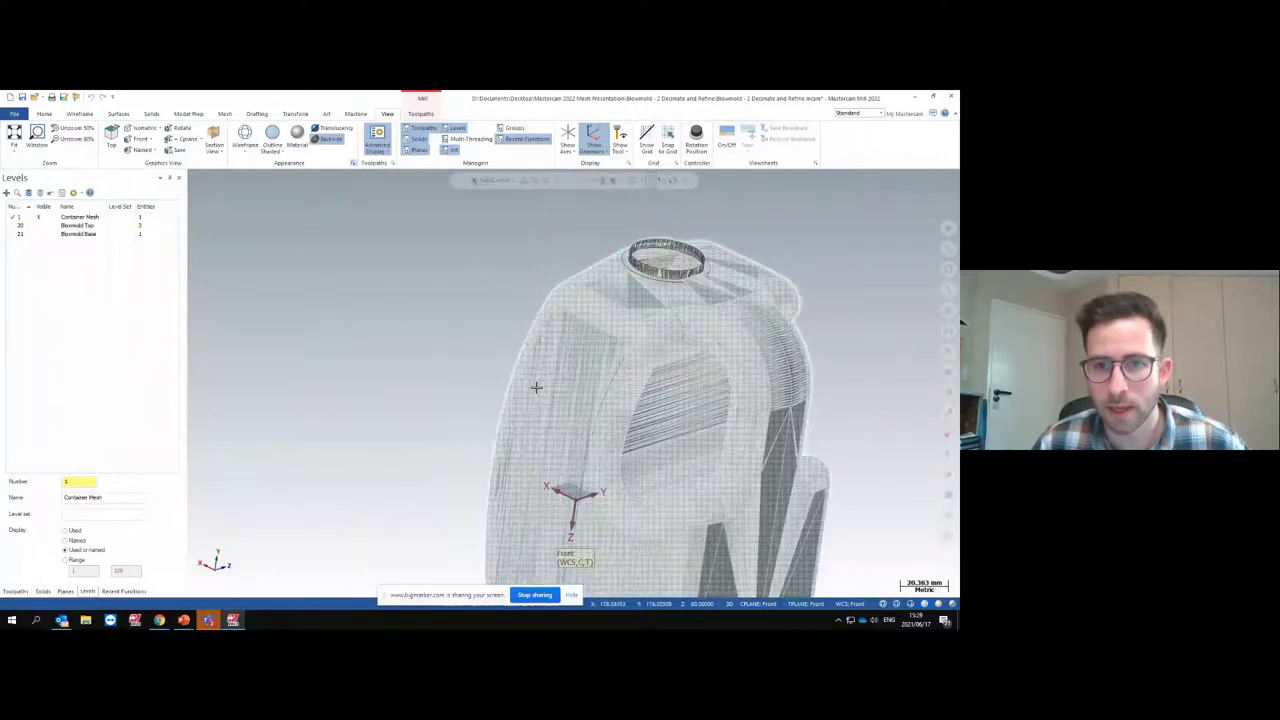
pyautogui.scroll(-2, 555, 357)
pyautogui.scroll(5, 557, 457)
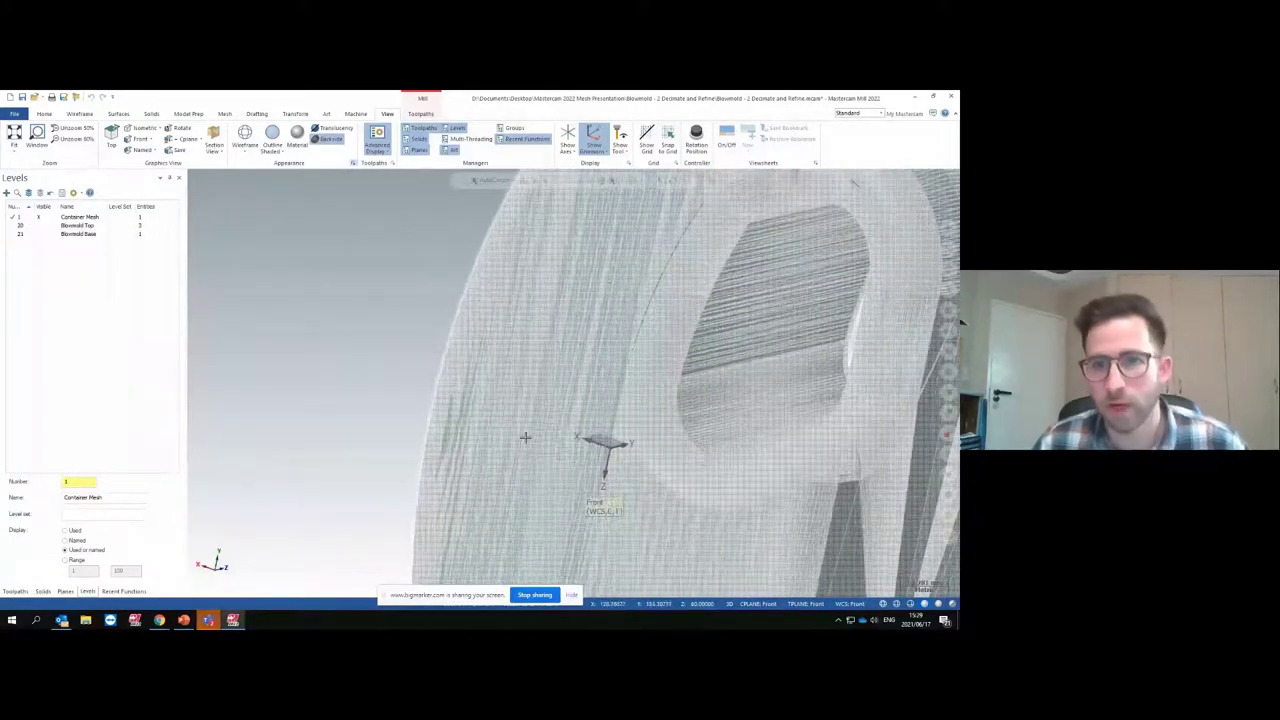
pyautogui.scroll(-3, 520, 435)
pyautogui.scroll(-1, 497, 428)
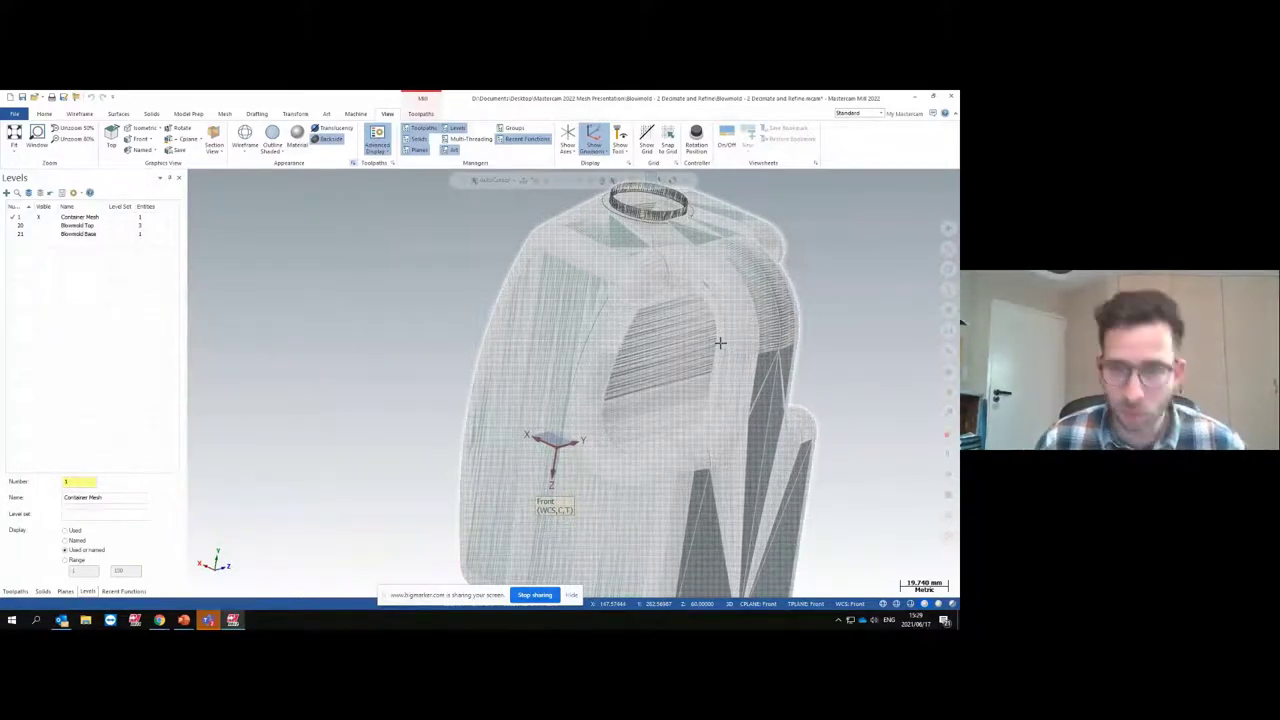
pyautogui.scroll(-1, 638, 388)
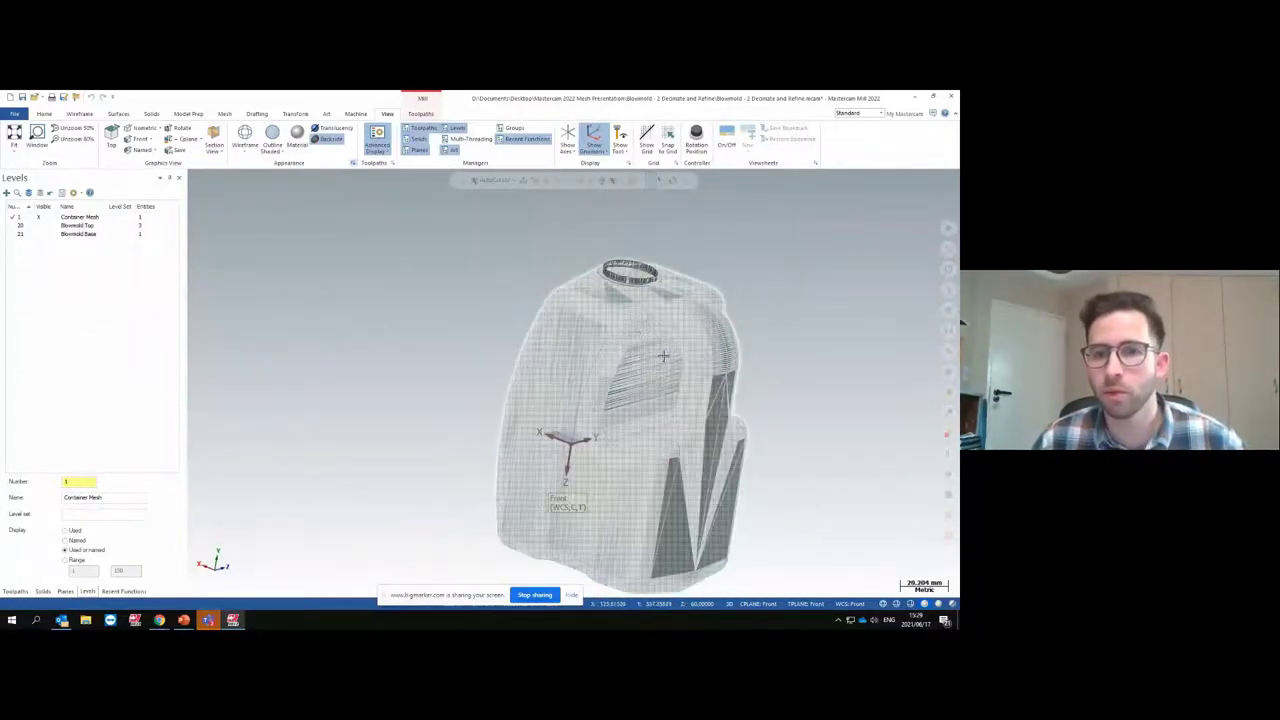
pyautogui.moveTo(663, 355); pyautogui.dragTo(652, 300, button='middle')
pyautogui.scroll(3, 645, 241)
pyautogui.scroll(3, 584, 327)
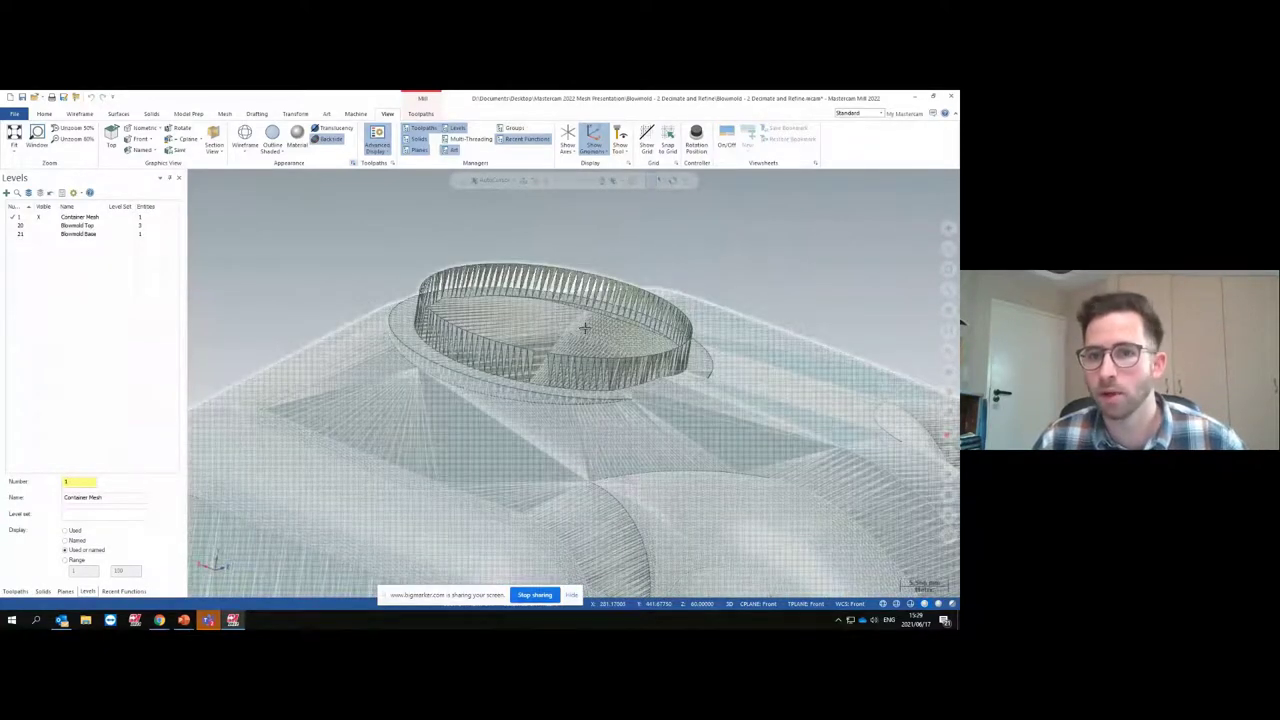
pyautogui.scroll(-3, 584, 327)
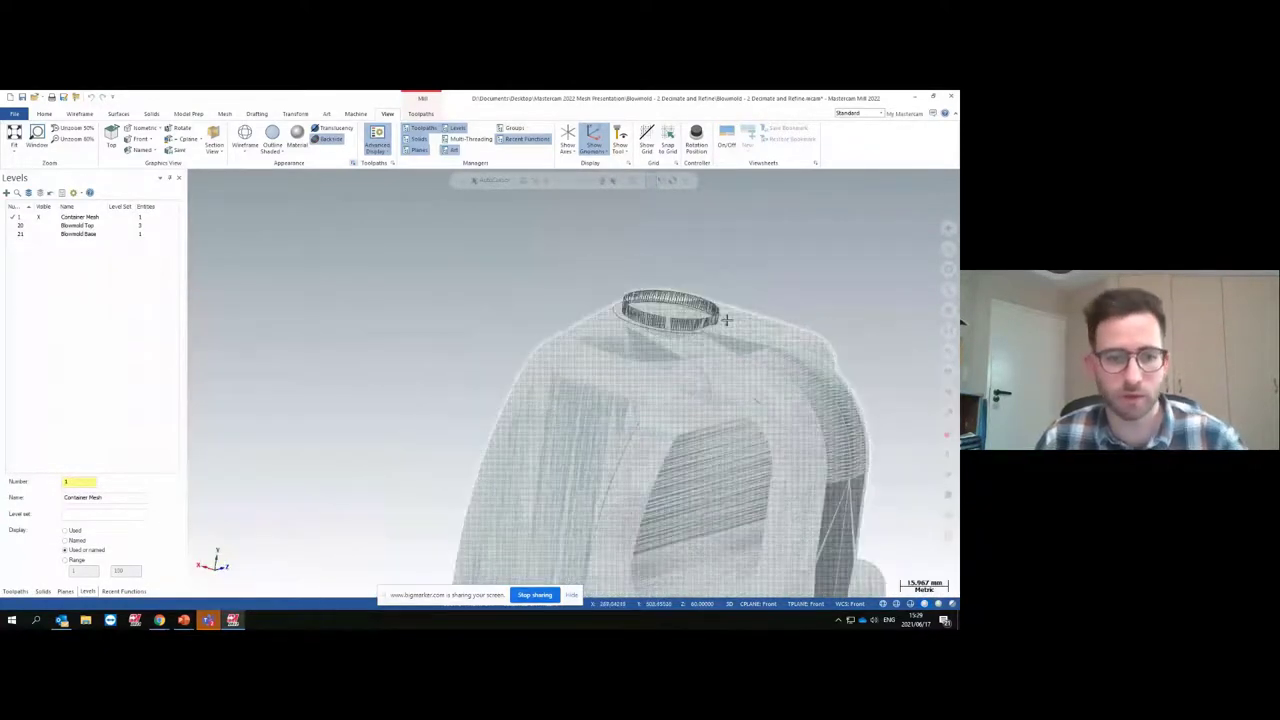
pyautogui.scroll(-5, 554, 300)
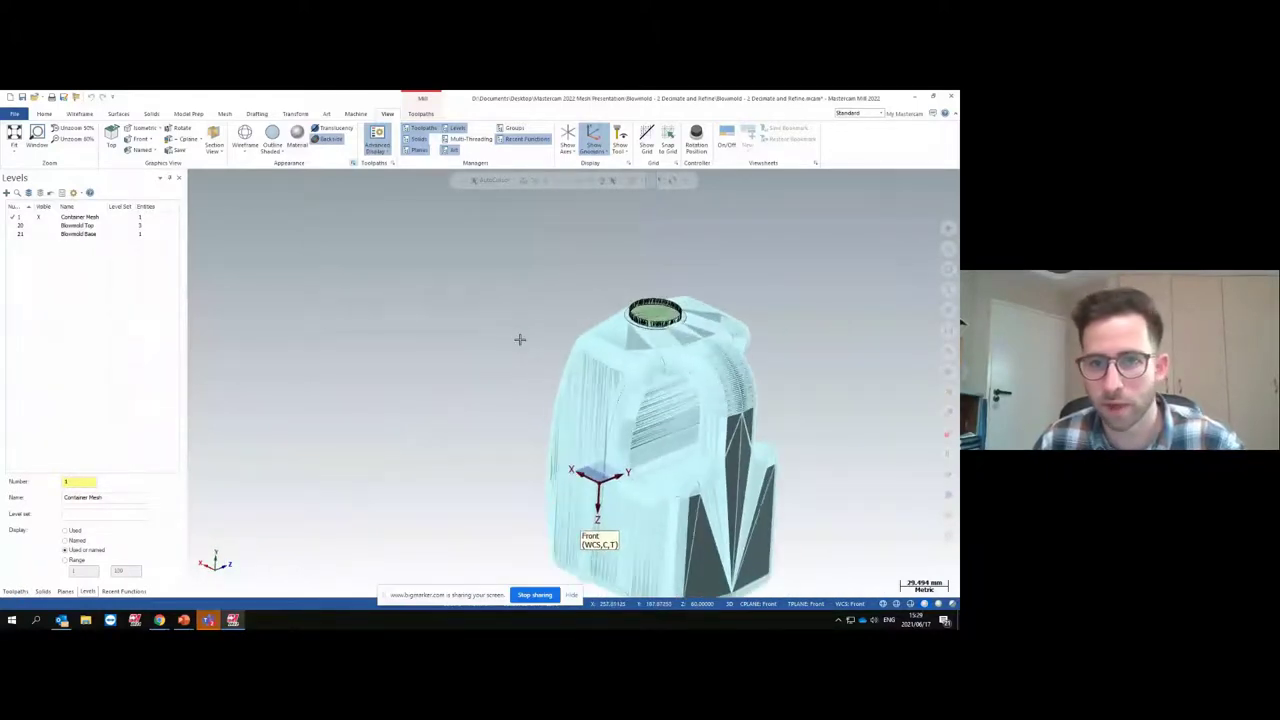
pyautogui.press('F4')
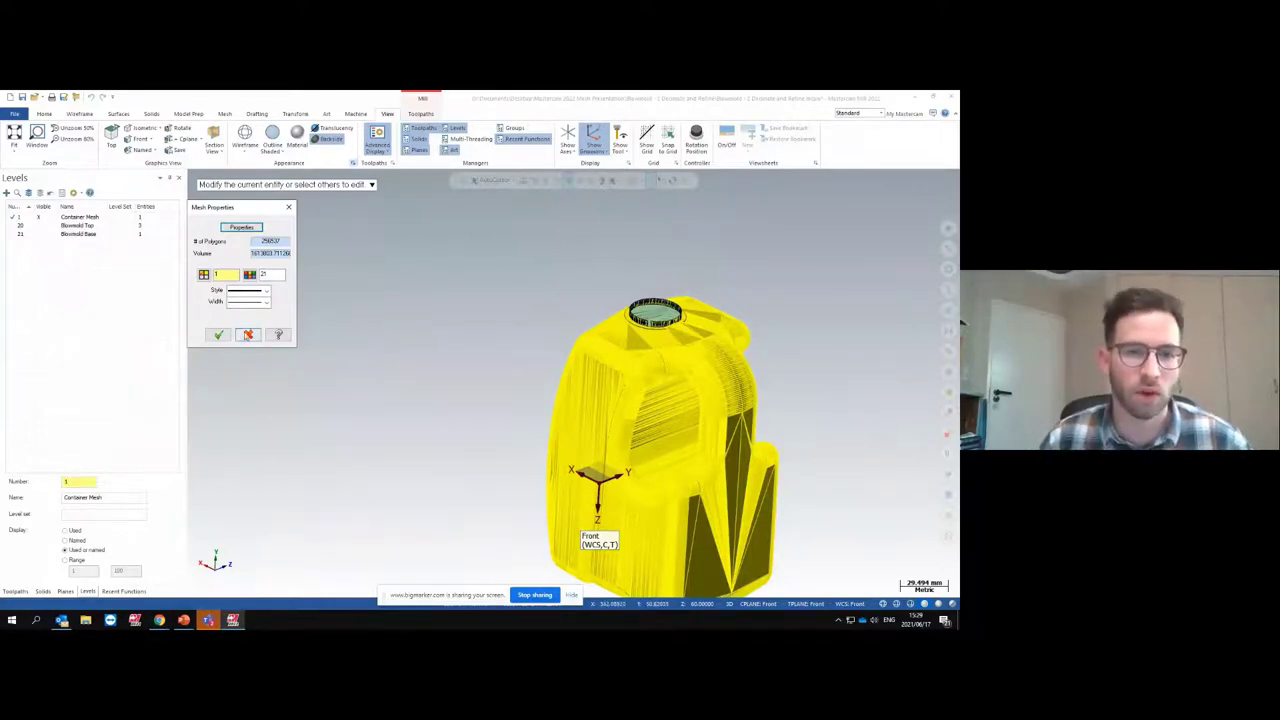
# Close Mesh Properties and orbit the container mesh to a new angle
pyautogui.click(219, 334)
pyautogui.scroll(3, 682, 372)
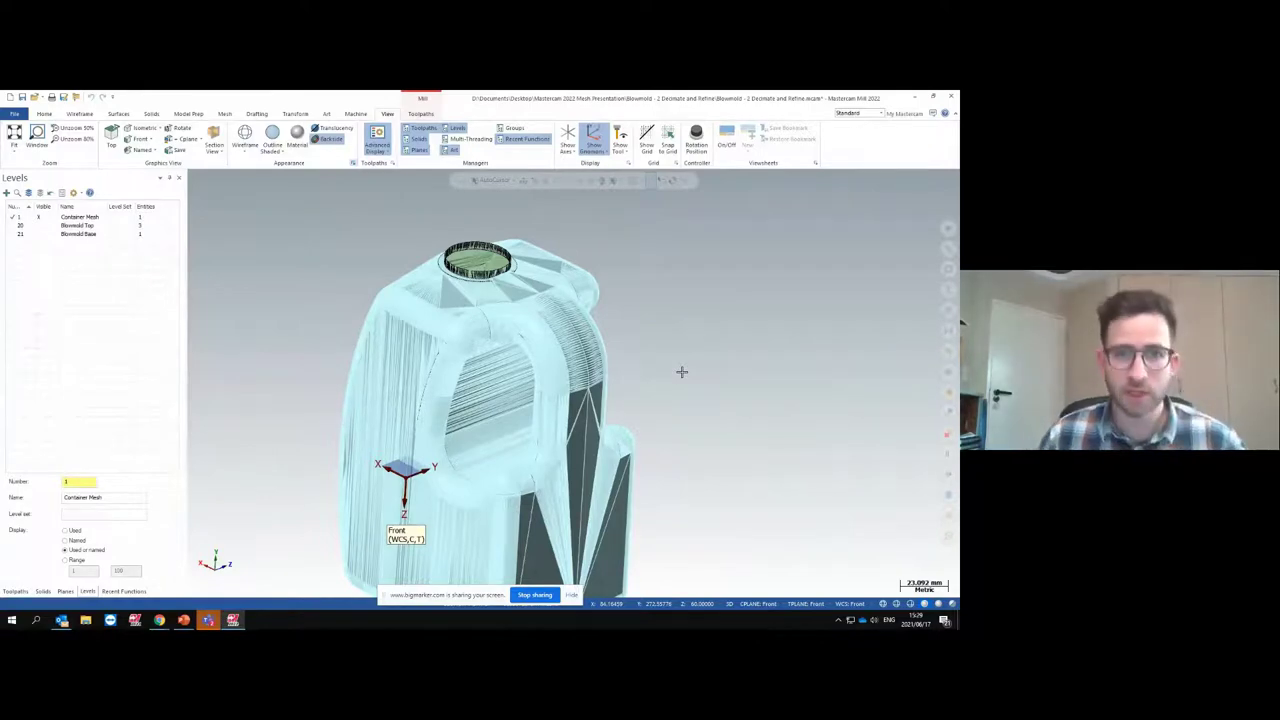
pyautogui.scroll(3, 463, 222)
pyautogui.moveTo(463, 222); pyautogui.dragTo(506, 254, button='middle')
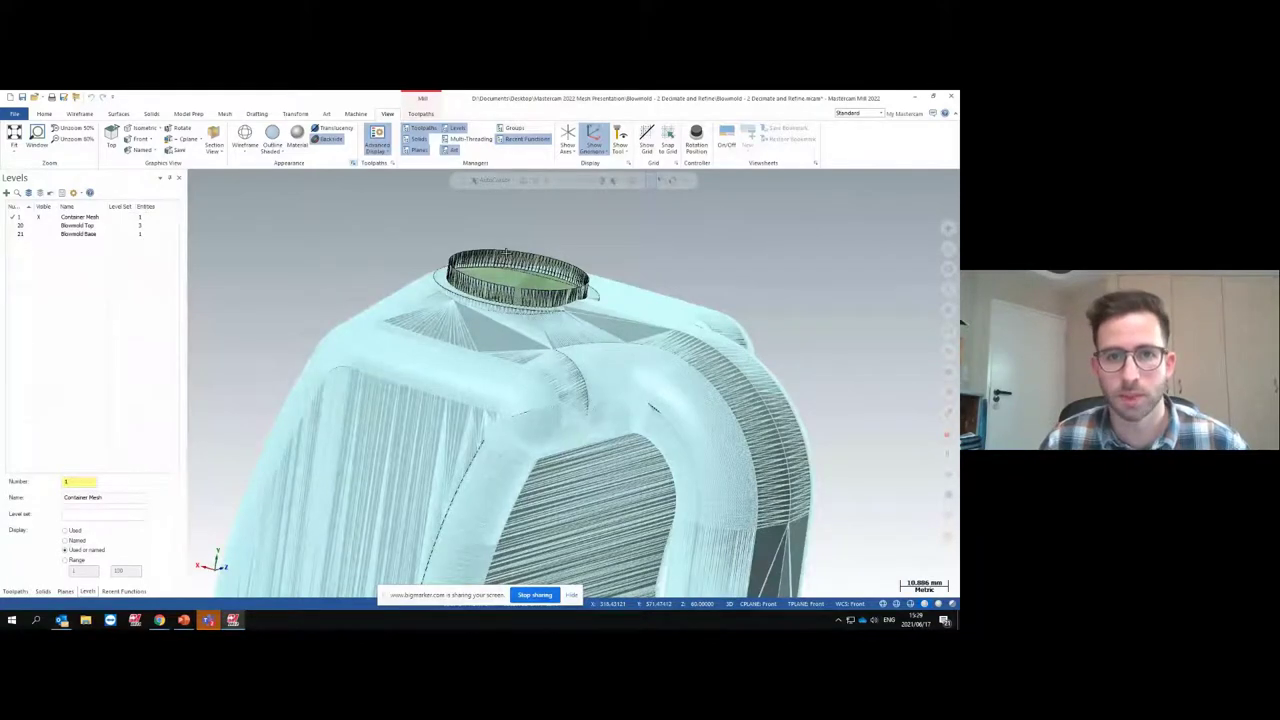
pyautogui.moveTo(506, 254); pyautogui.dragTo(340, 262, button='middle')
# View the container from the Front, close on its bottom edge, with the Mesh tools showing
pyautogui.rightClick(340, 262)
pyautogui.click(372, 330)
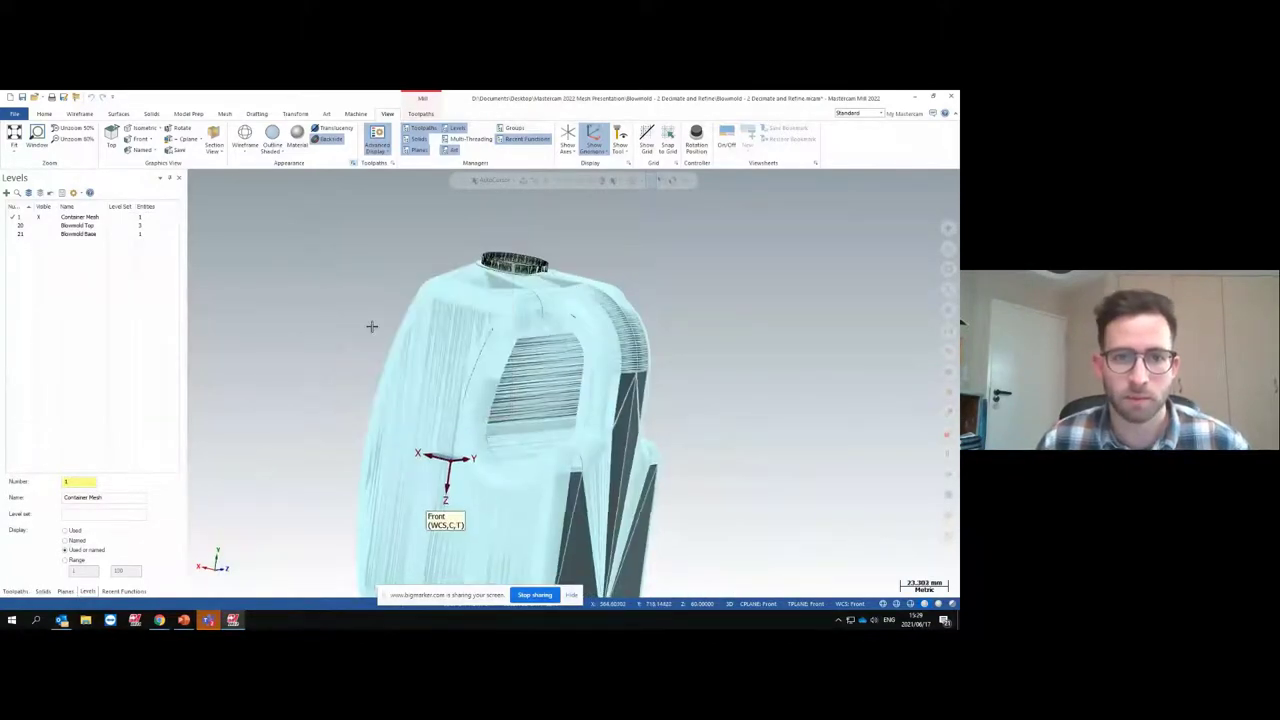
pyautogui.scroll(4, 517, 517)
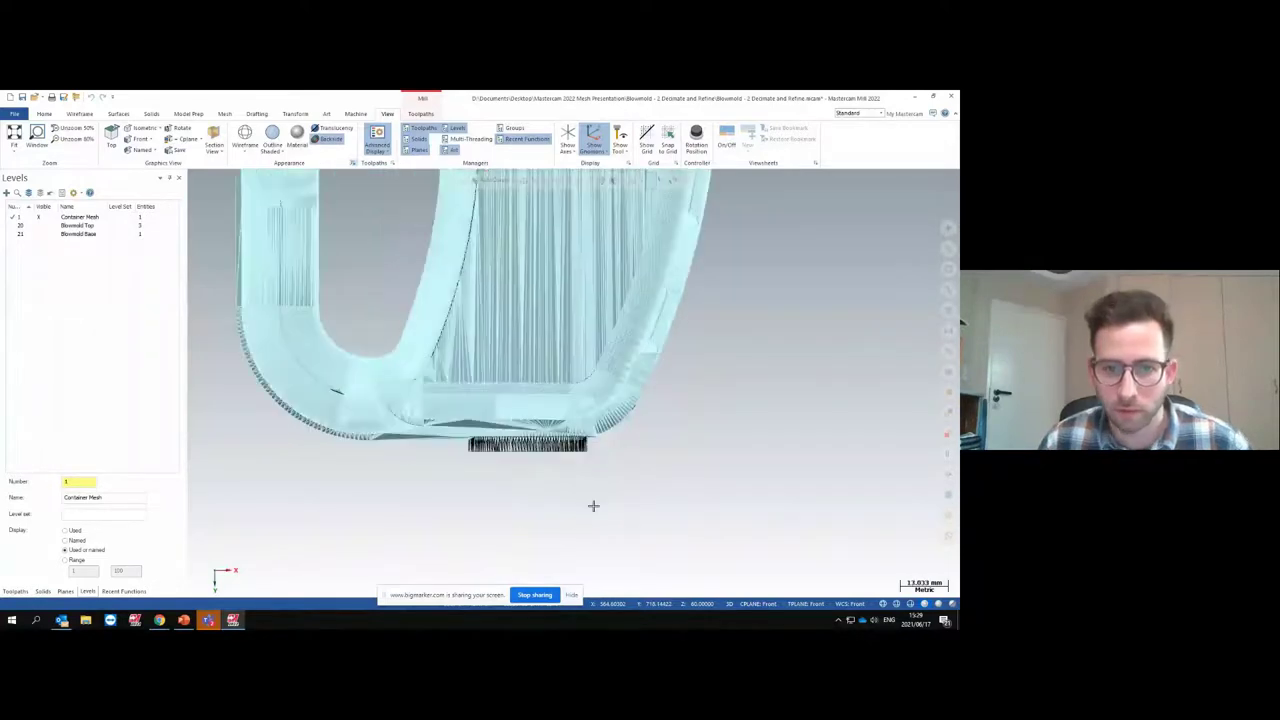
pyautogui.moveTo(646, 471); pyautogui.dragTo(423, 357, button='middle')
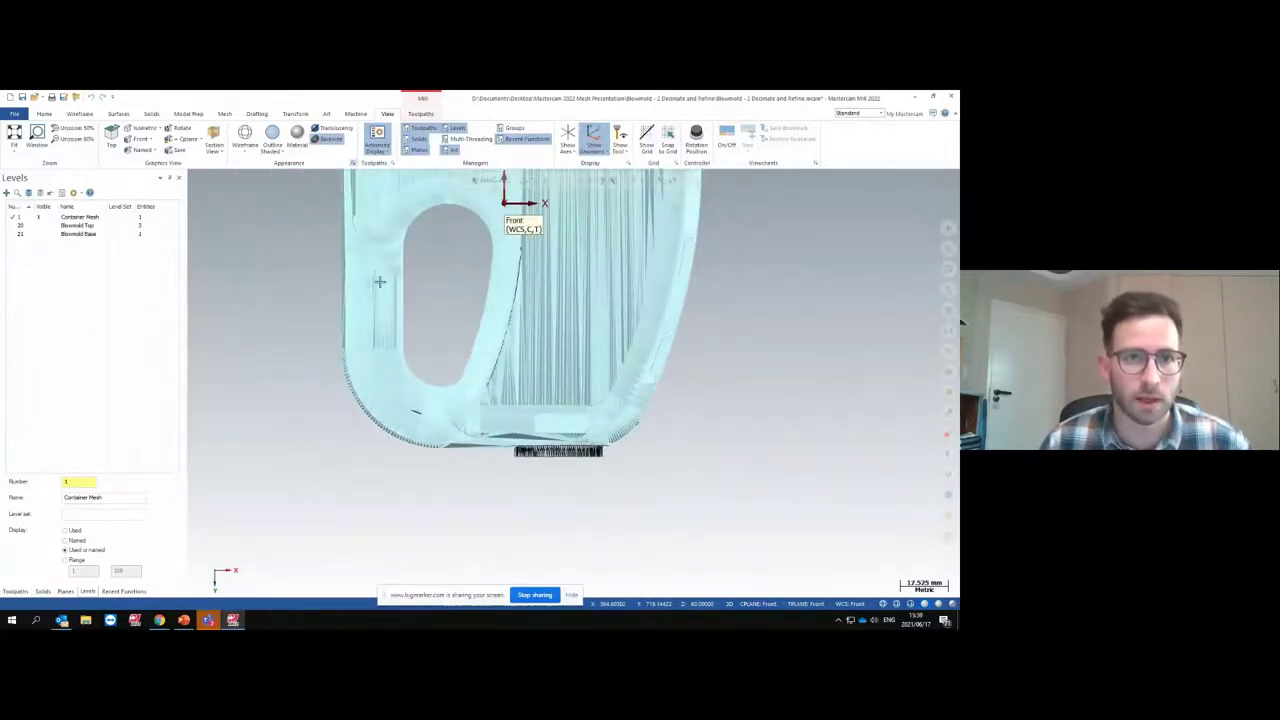
pyautogui.click(225, 114)
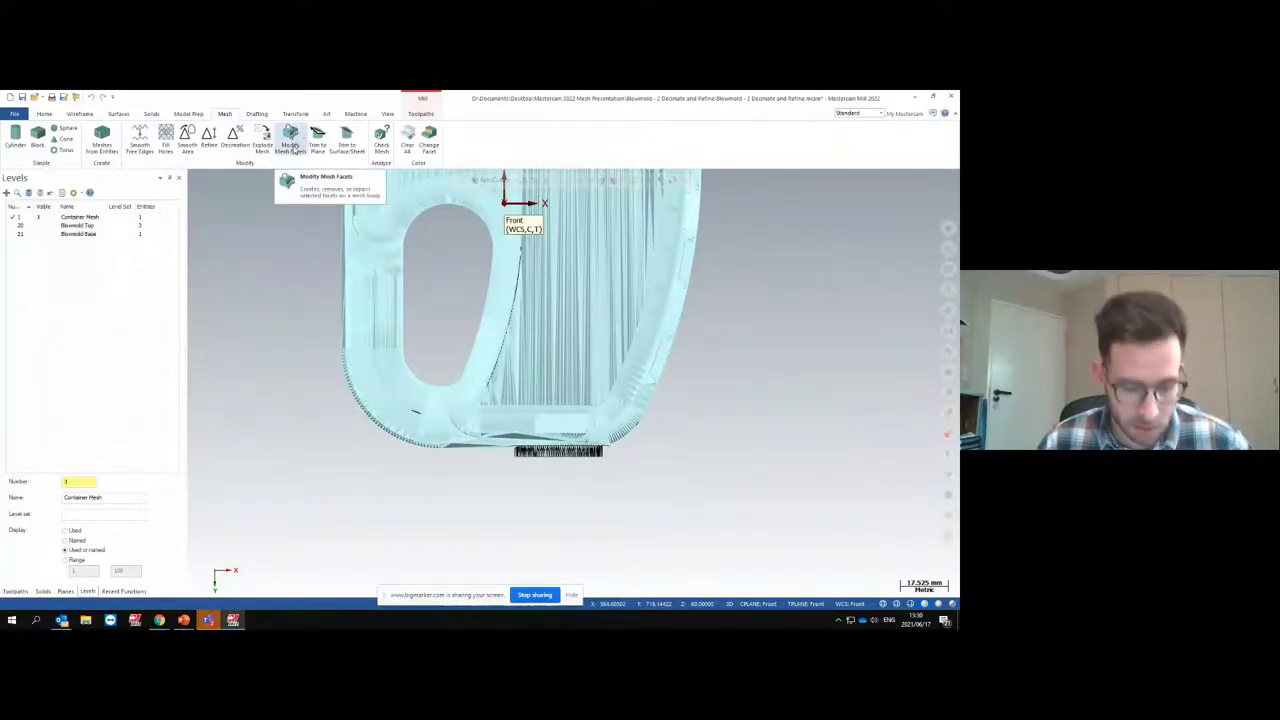
# Set Modify Mesh Facets to Remove facets, selecting by Brush with Intersect and Wrap around mesh
pyautogui.click(290, 143)
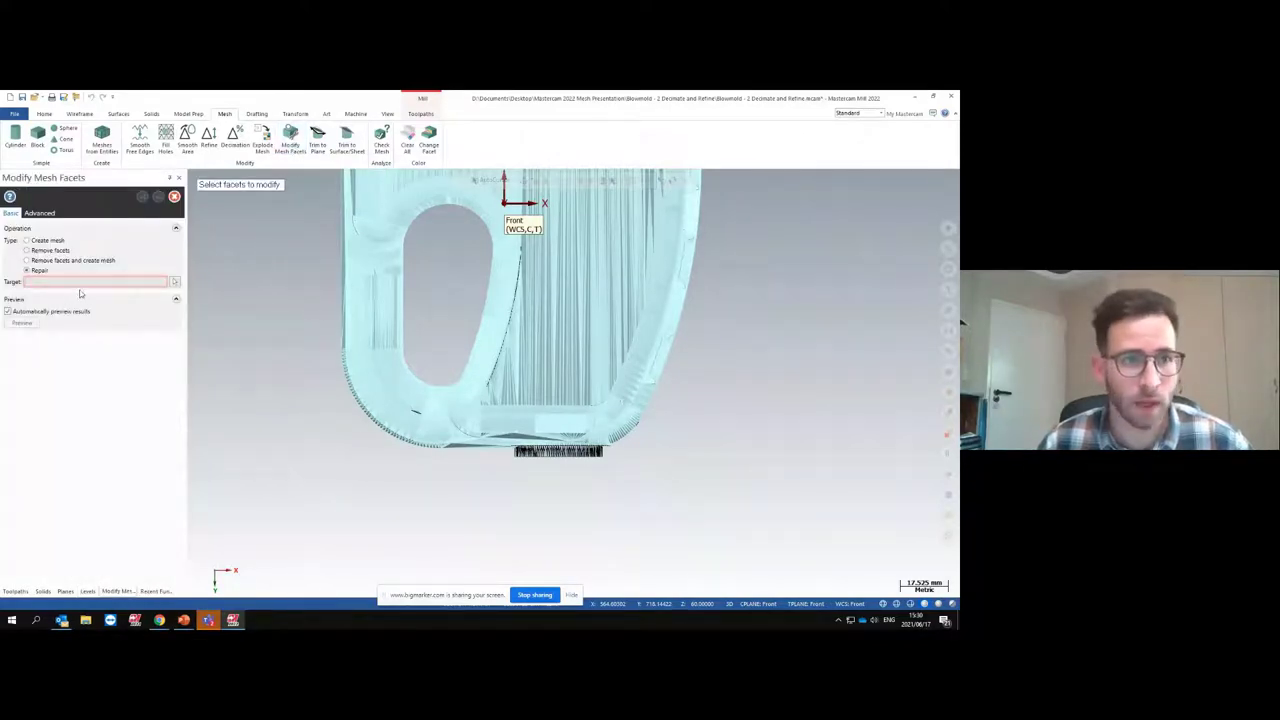
pyautogui.click(52, 251)
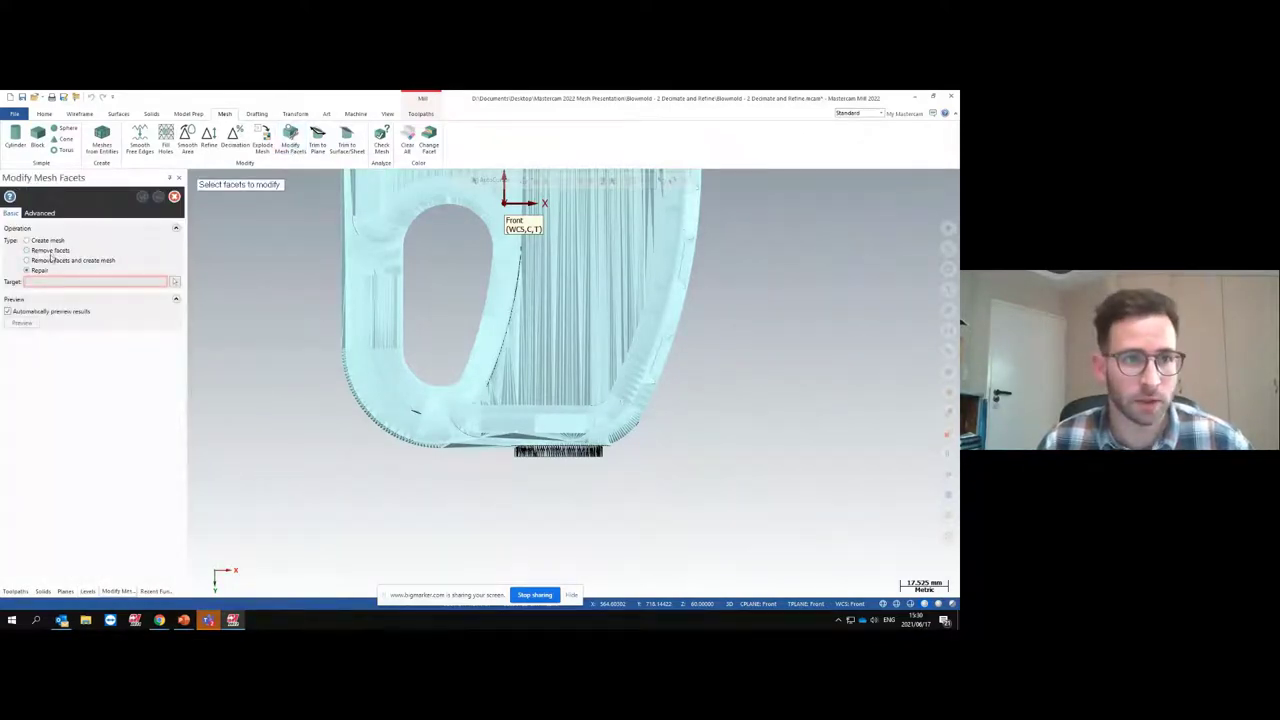
pyautogui.click(176, 285)
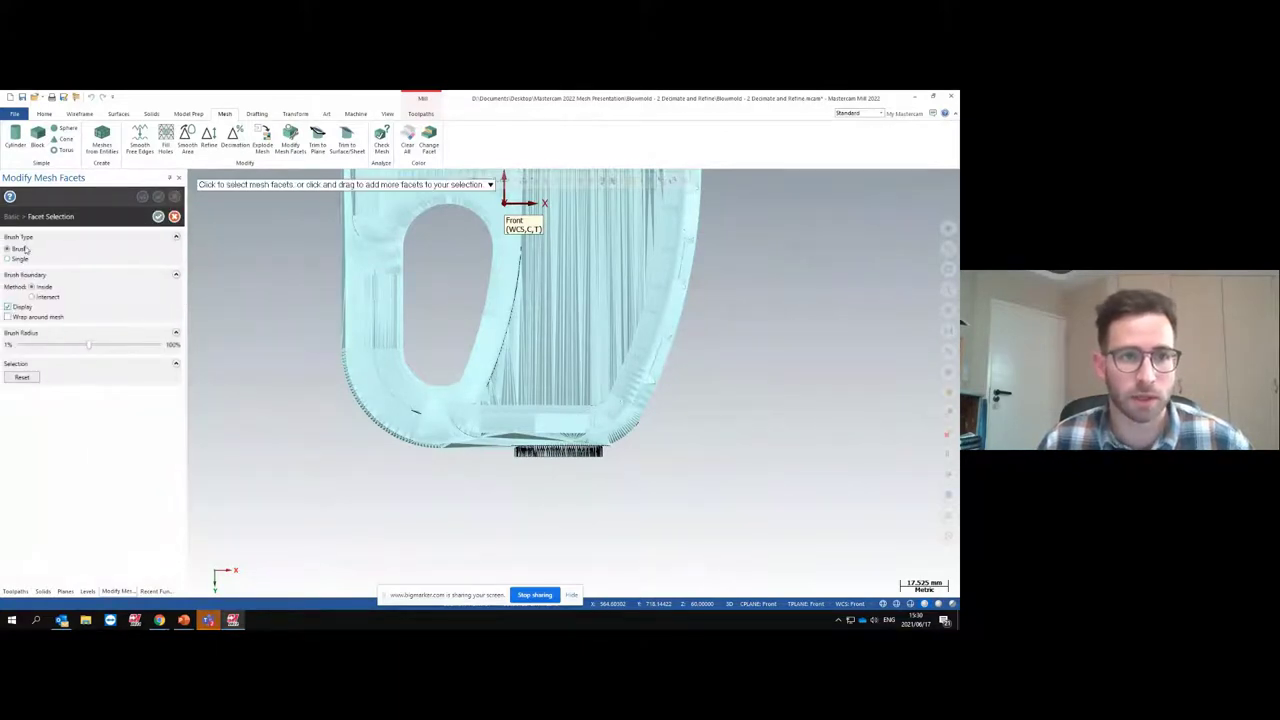
pyautogui.click(42, 297)
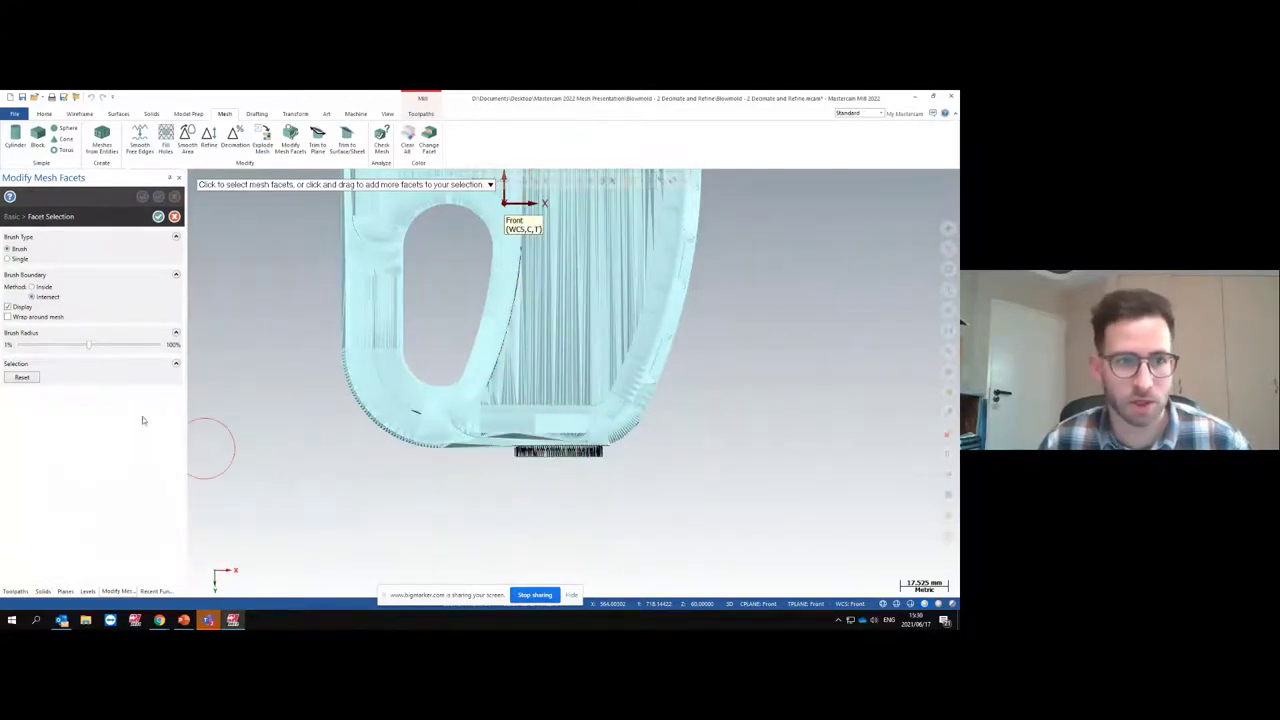
pyautogui.click(36, 318)
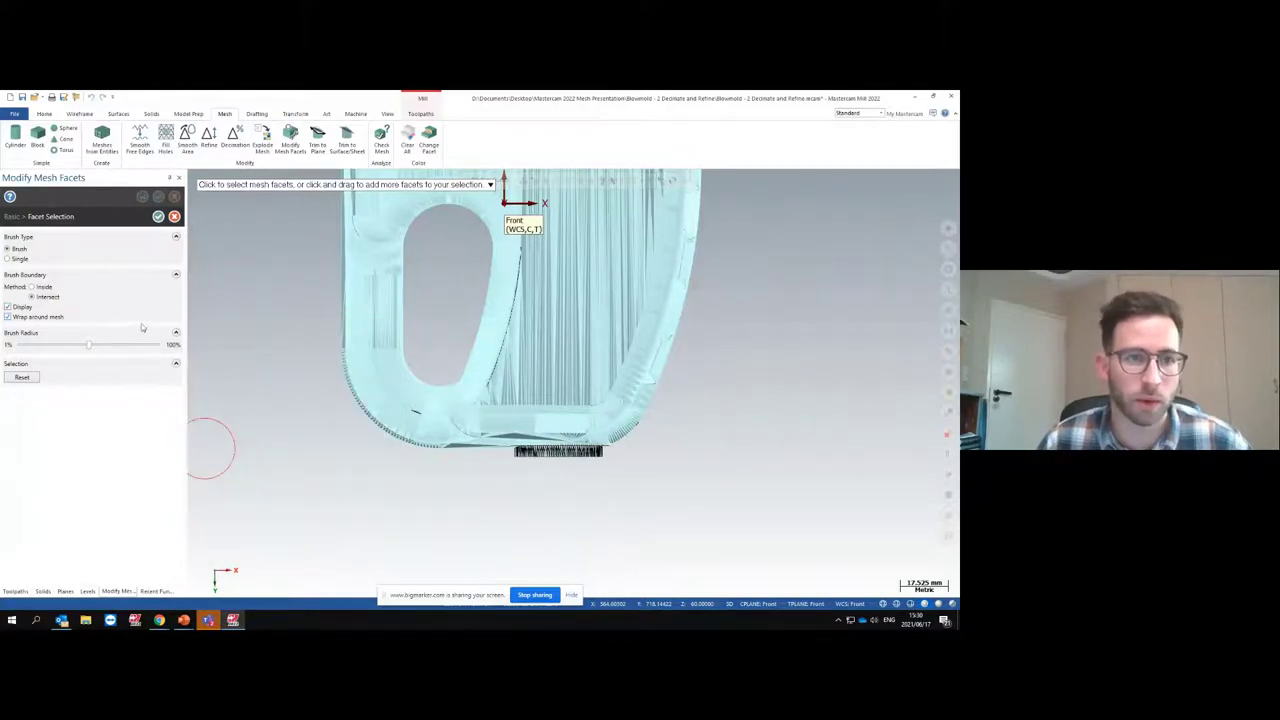
pyautogui.moveTo(52, 321)
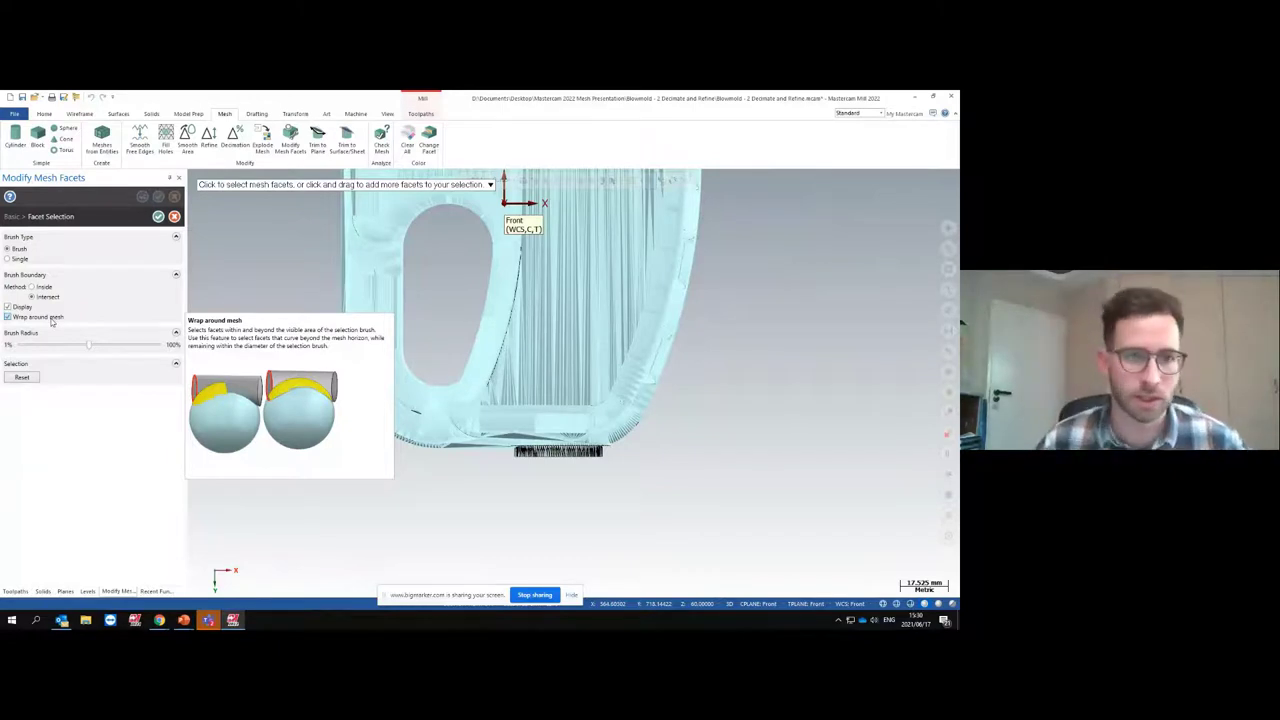
# Brush-select the dark facet strip below the bottom edge and apply the removal
pyautogui.scroll(5, 557, 494)
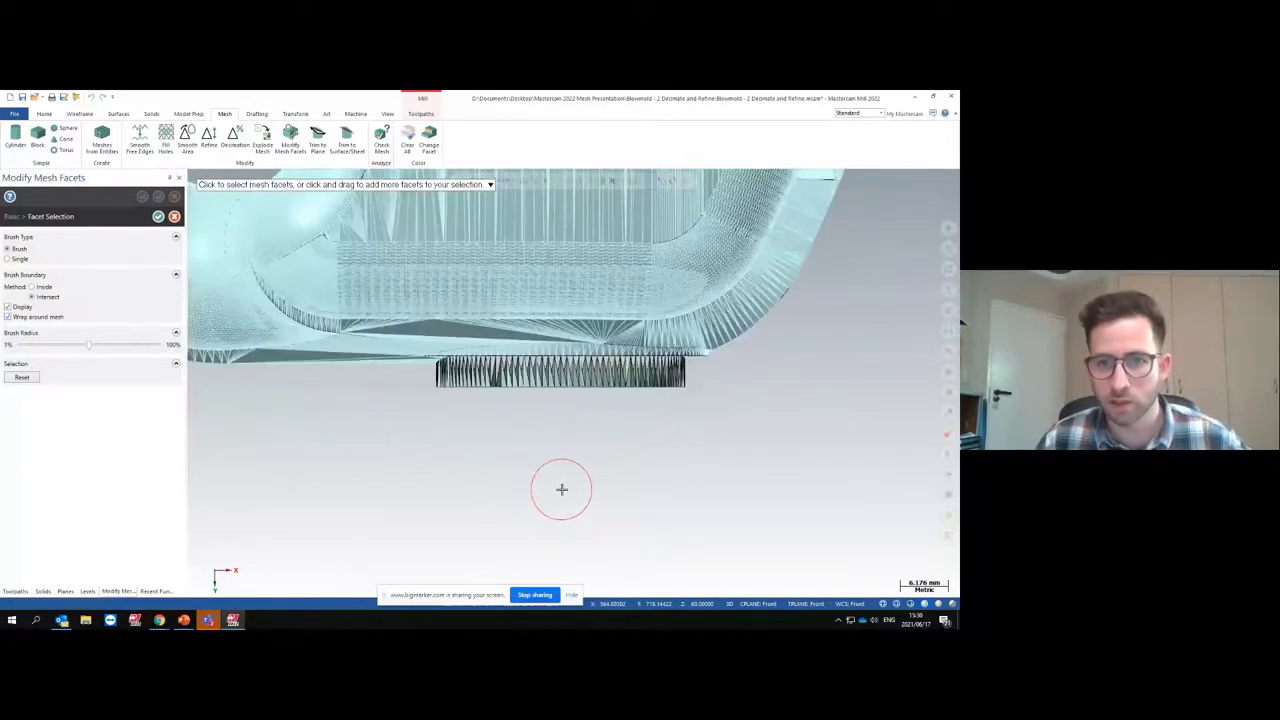
pyautogui.moveTo(680, 404)
pyautogui.mouseDown()
pyautogui.moveTo(694, 400)
pyautogui.moveTo(446, 400)
pyautogui.mouseUp()
pyautogui.scroll(-2, 490, 477)
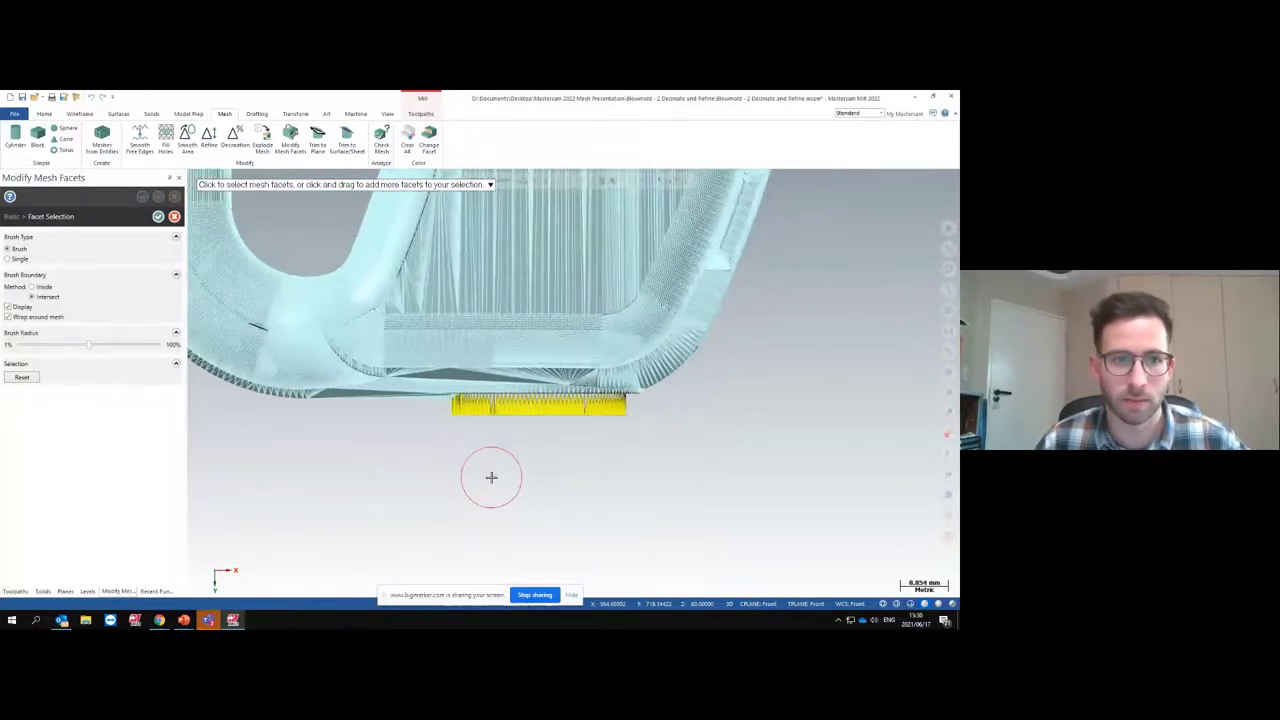
pyautogui.scroll(-1, 638, 444)
pyautogui.moveTo(638, 444); pyautogui.dragTo(605, 442, button='middle')
pyautogui.click(158, 217)
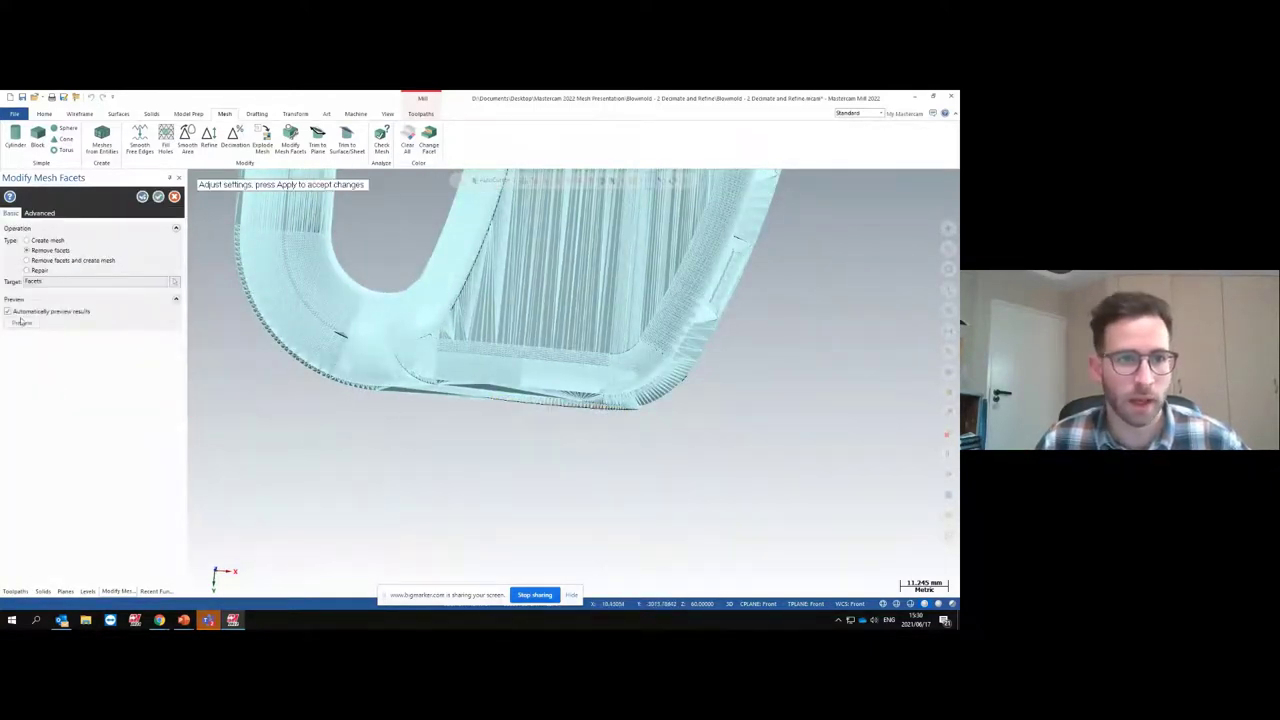
pyautogui.moveTo(440, 517); pyautogui.dragTo(365, 387, button='middle')
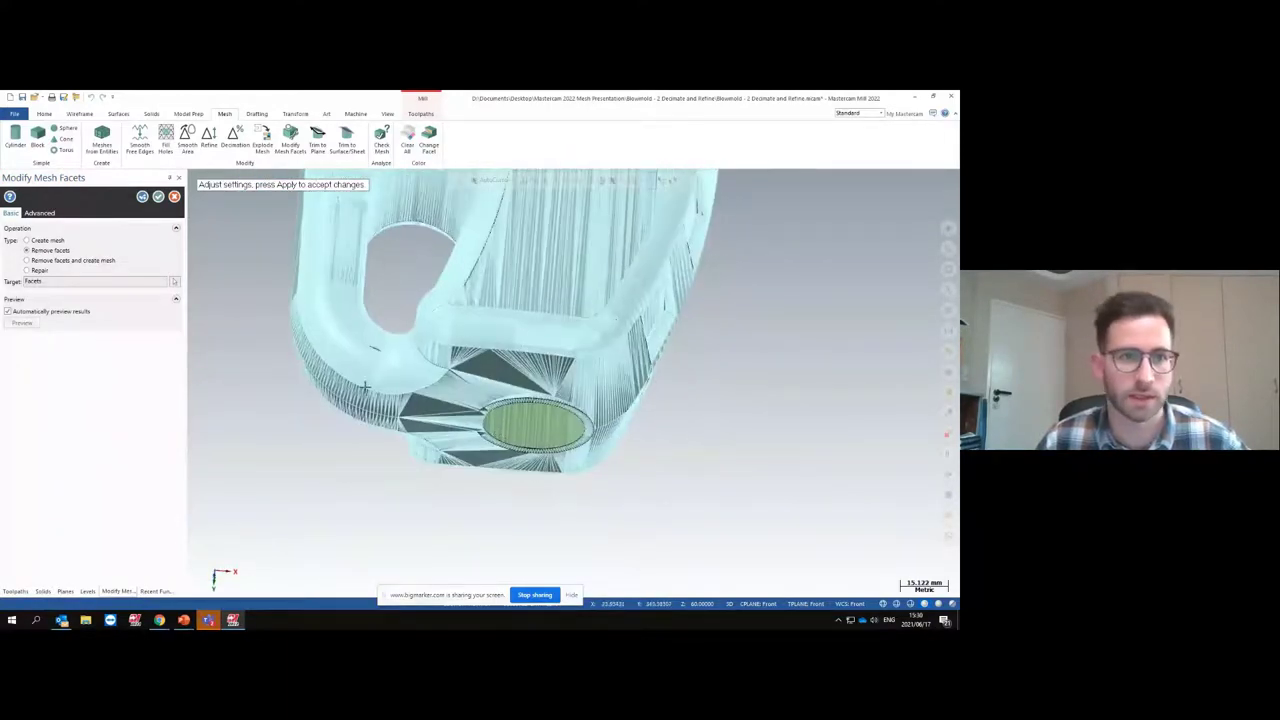
pyautogui.click(158, 198)
pyautogui.moveTo(445, 490); pyautogui.dragTo(418, 388, button='middle')
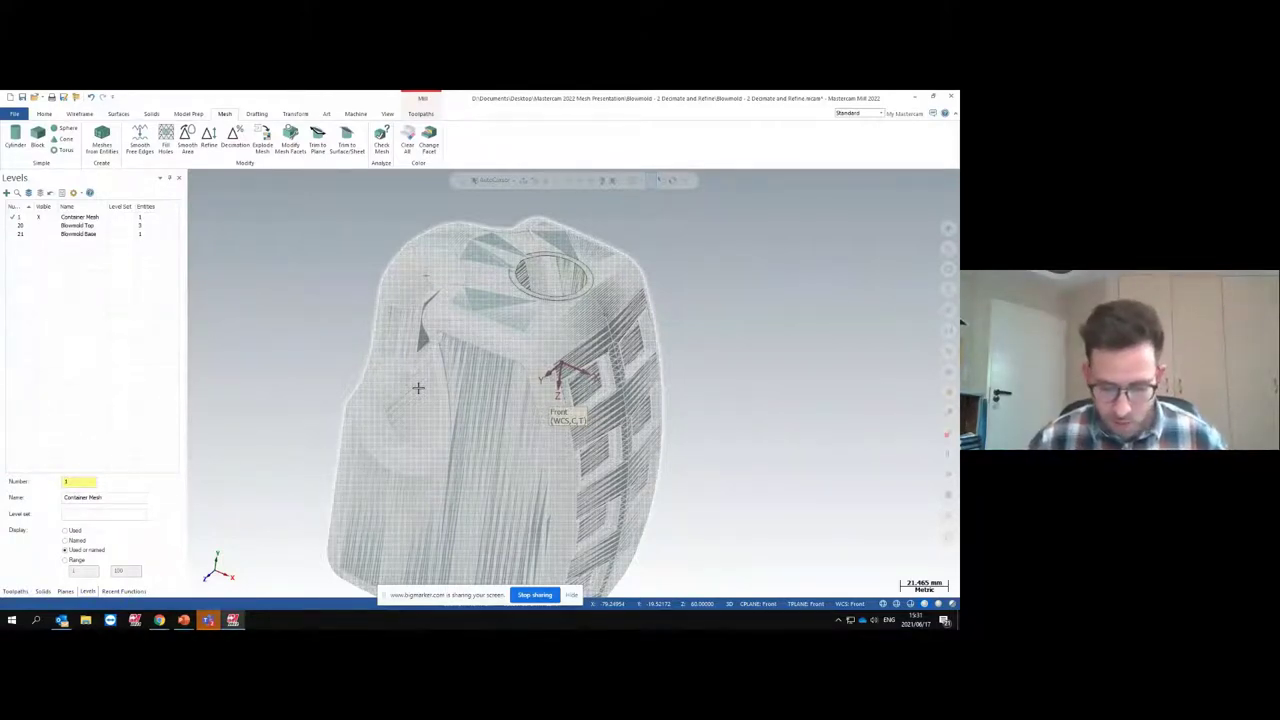
pyautogui.scroll(-3, 418, 388)
pyautogui.click(520, 390)
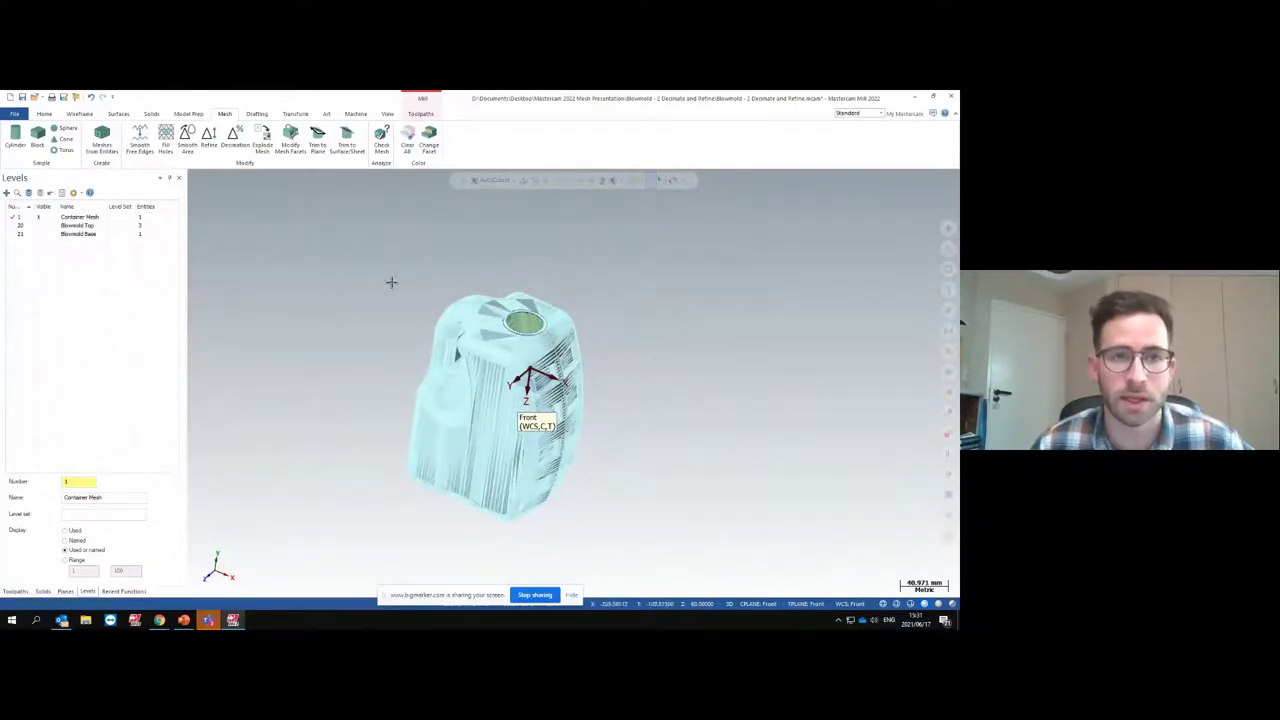
pyautogui.scroll(1, 360, 277)
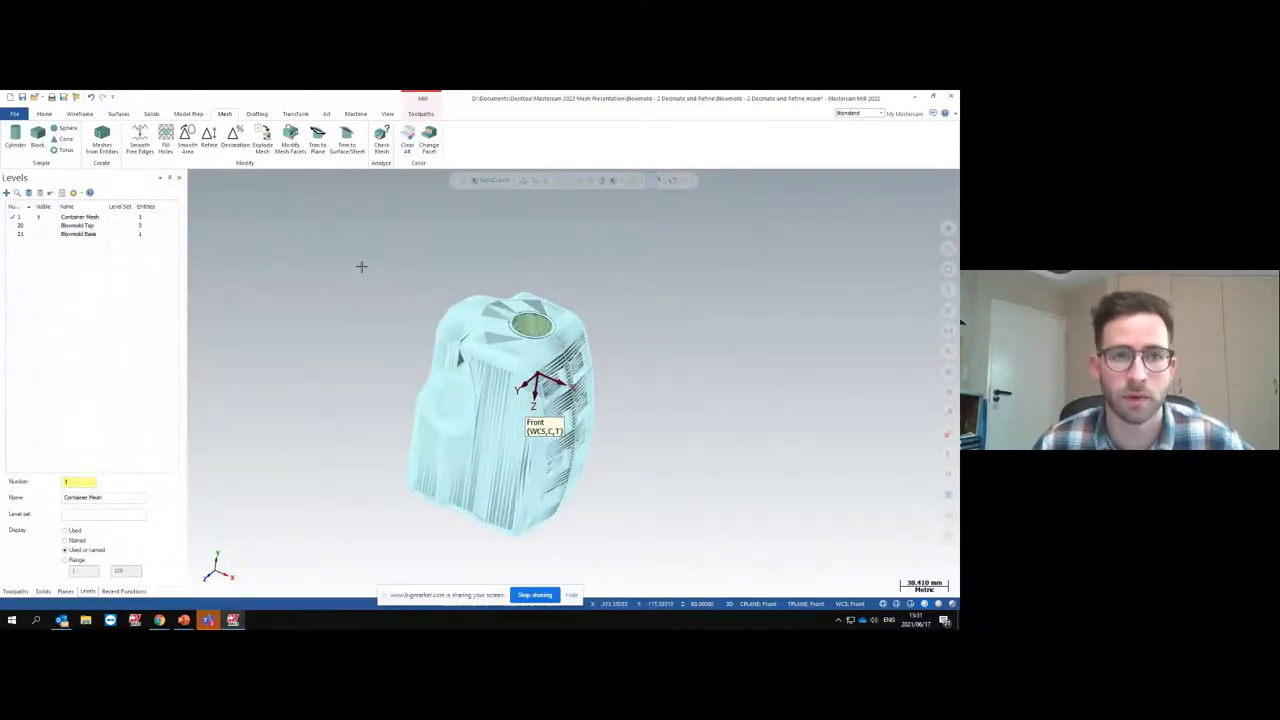
# Start Decimation on the container mesh, showing preservation angle 28.0 and reduction goal 25.0
pyautogui.click(234, 143)
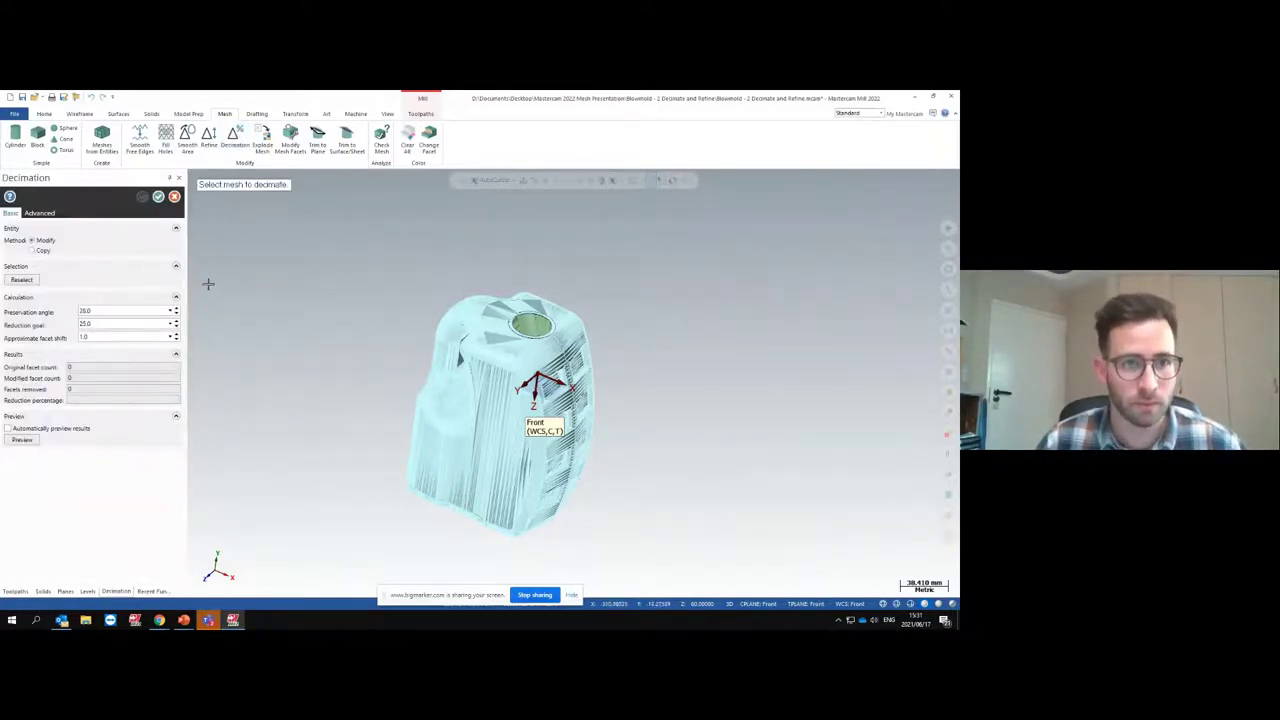
pyautogui.click(445, 325)
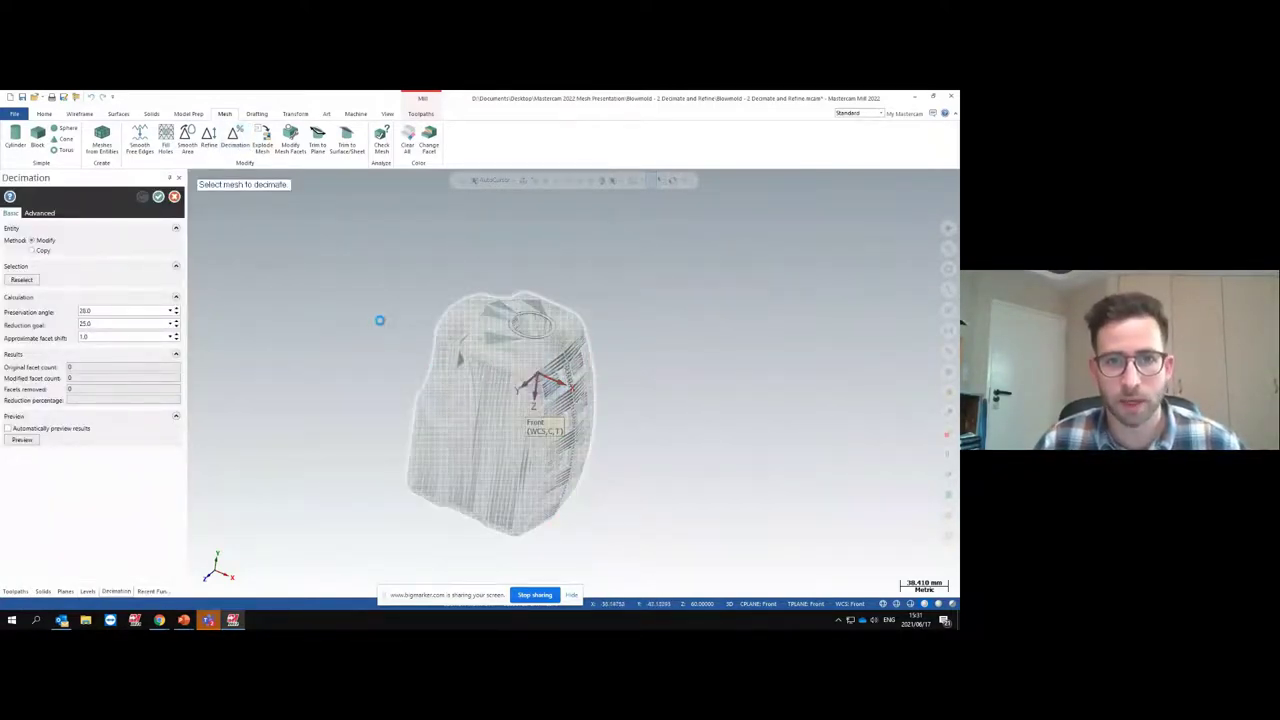
pyautogui.press('Return')
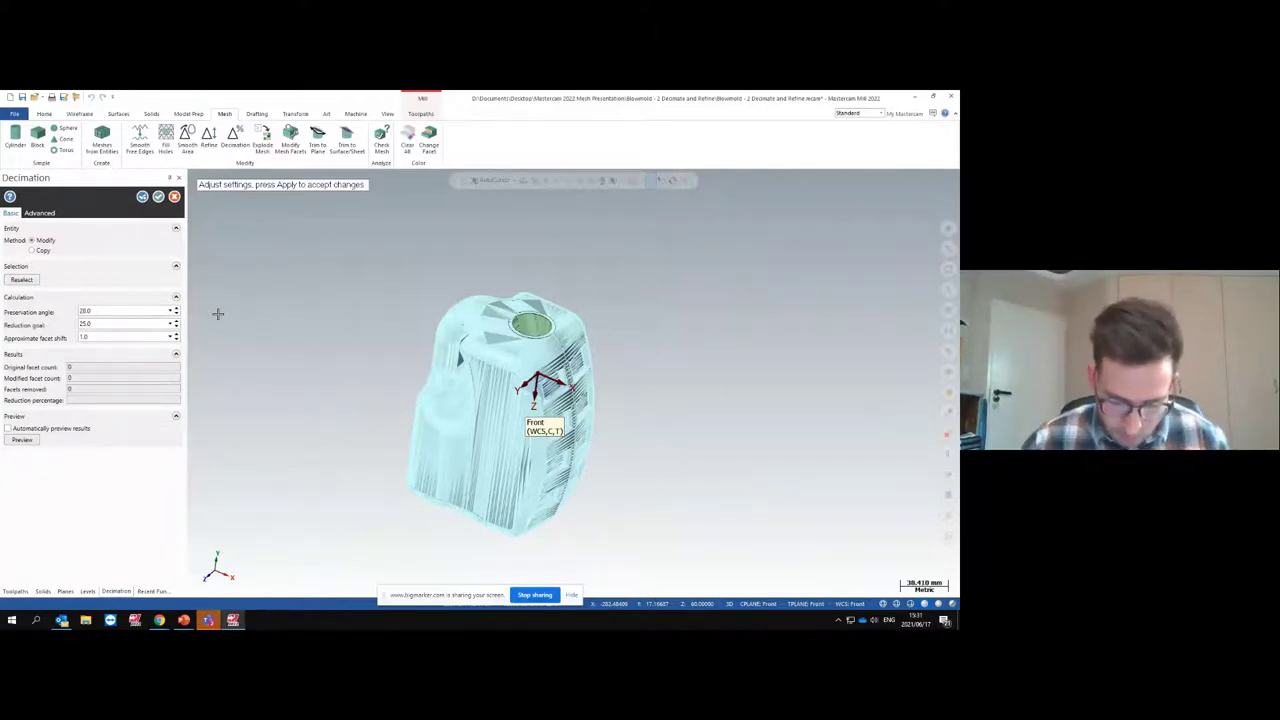
pyautogui.scroll(2, 490, 400)
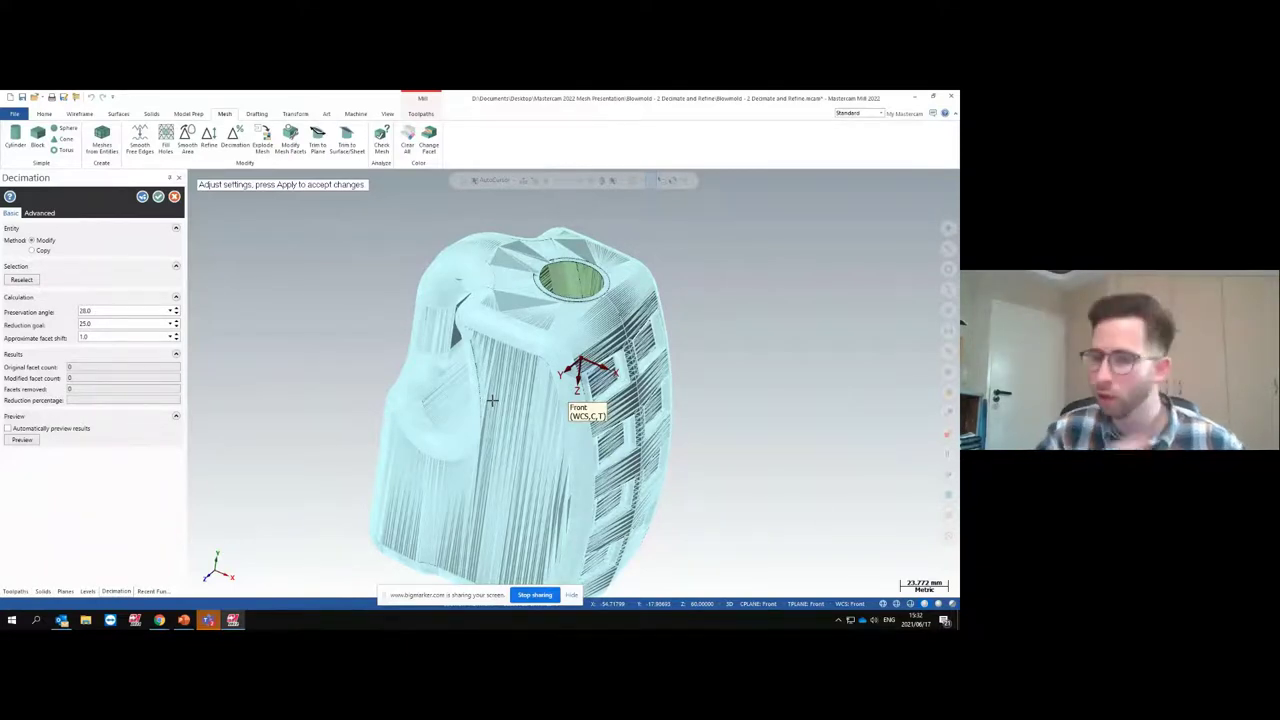
pyautogui.scroll(-3, 470, 390)
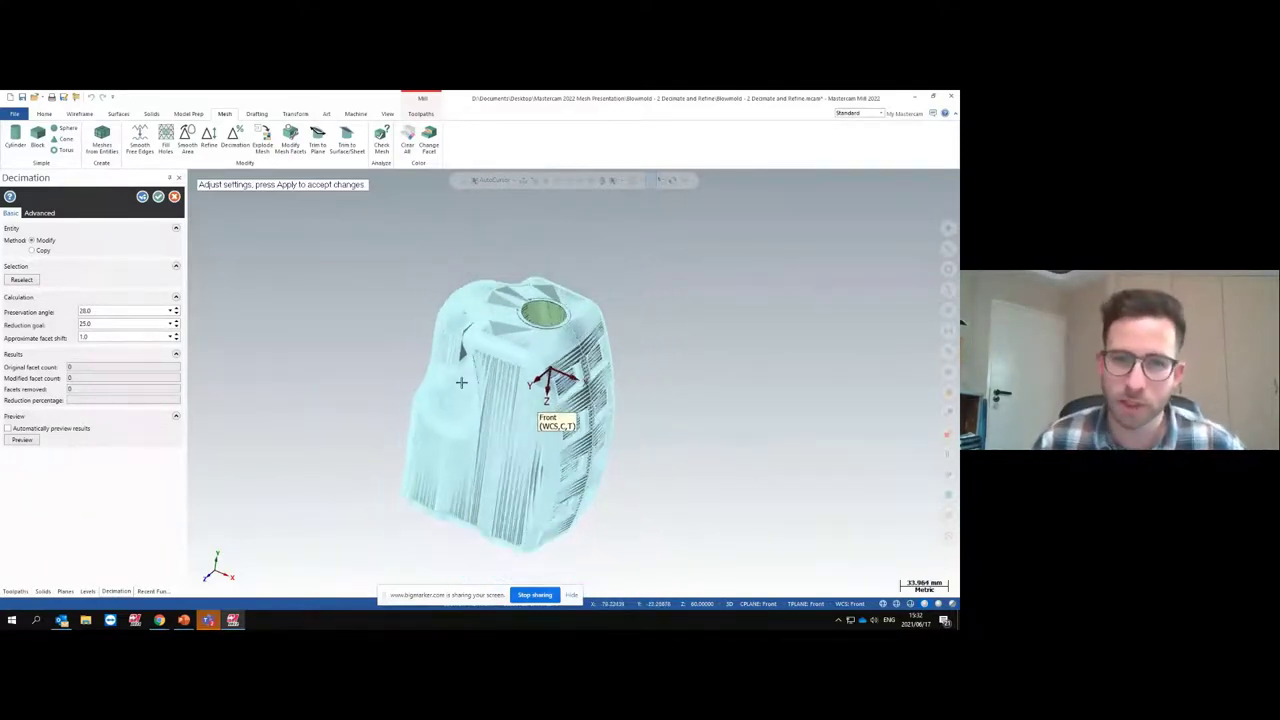
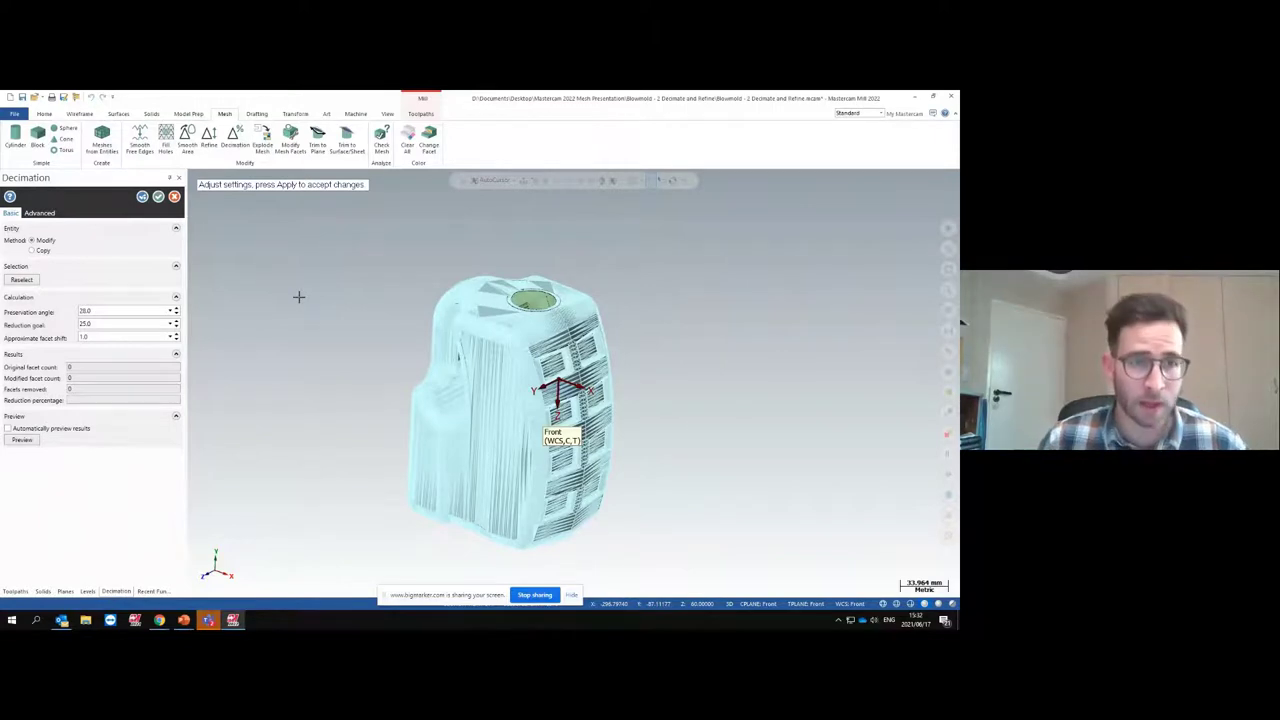
# Set the decimation preservation angle to 20 and the reduction goal to 50
pyautogui.doubleClick(88, 311)
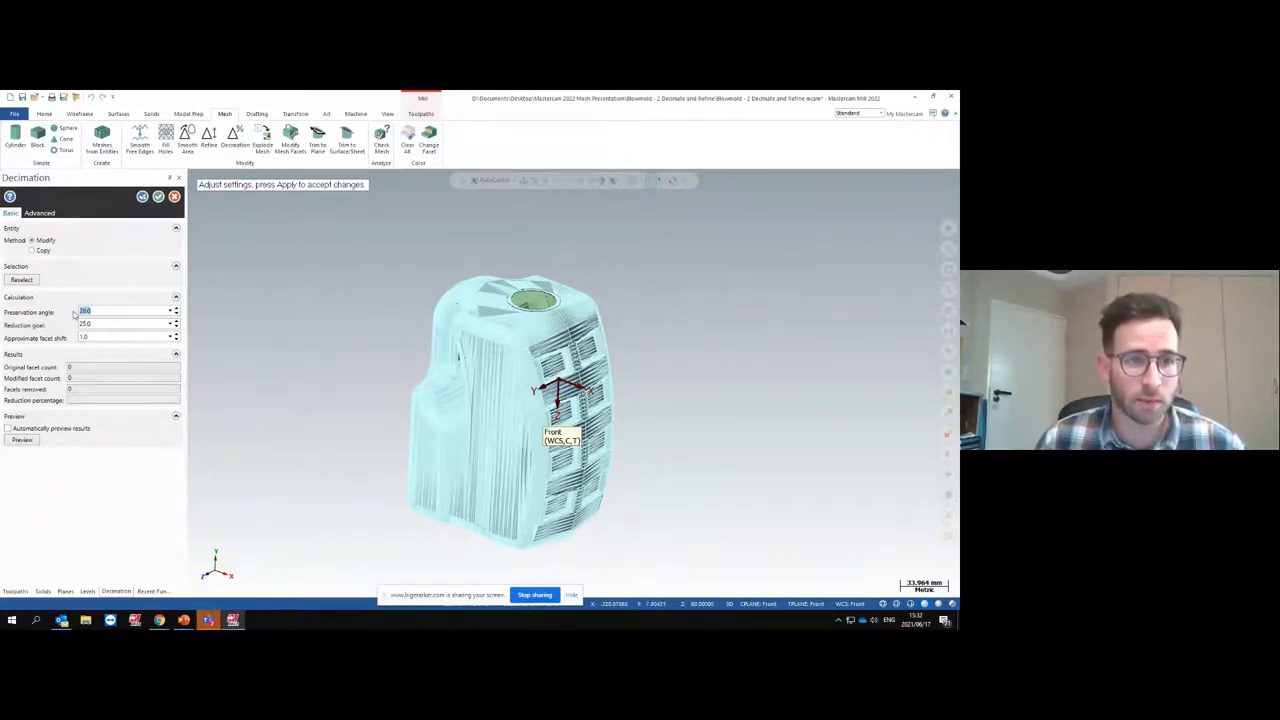
pyautogui.write('20')
pyautogui.doubleClick(86, 324)
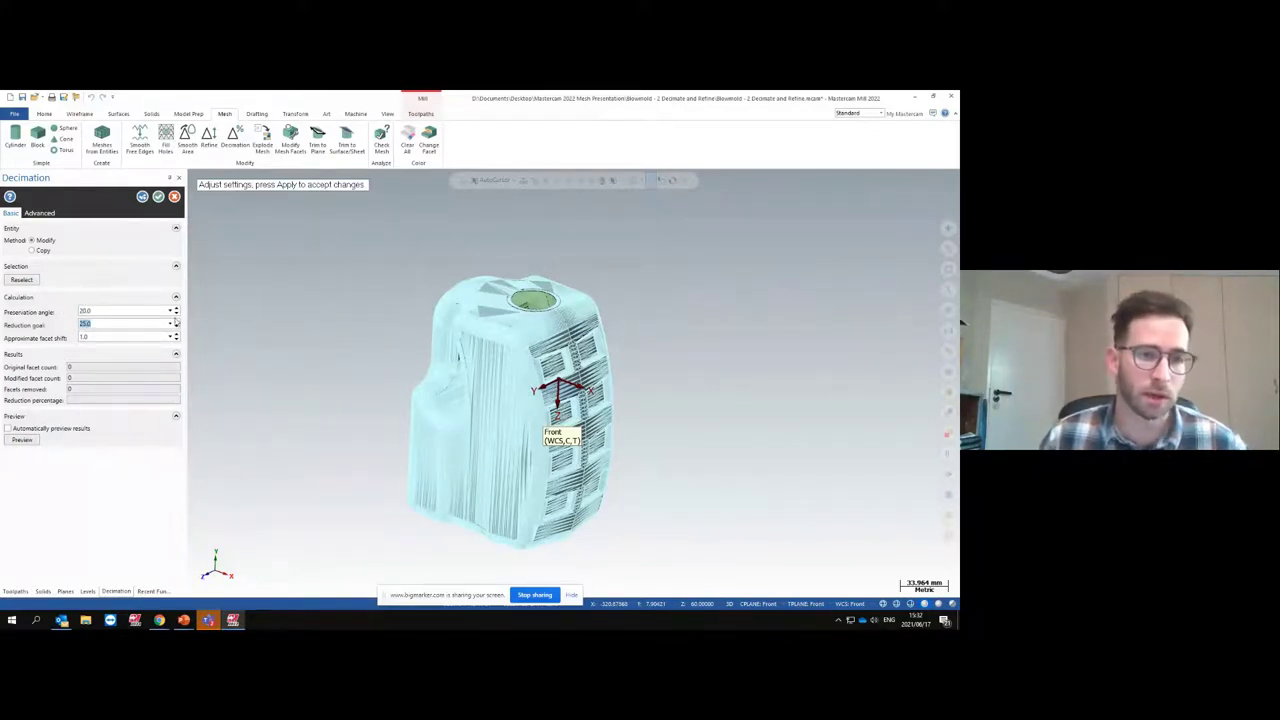
pyautogui.write('5')
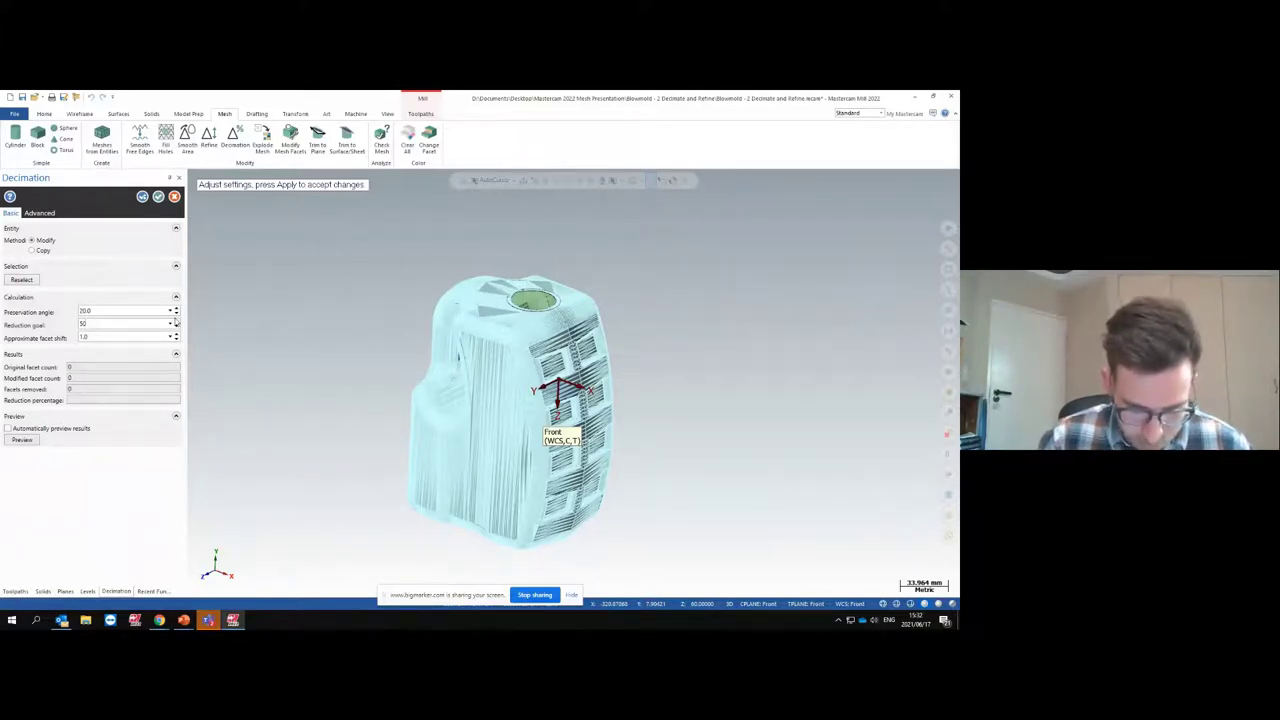
pyautogui.press('Tab')
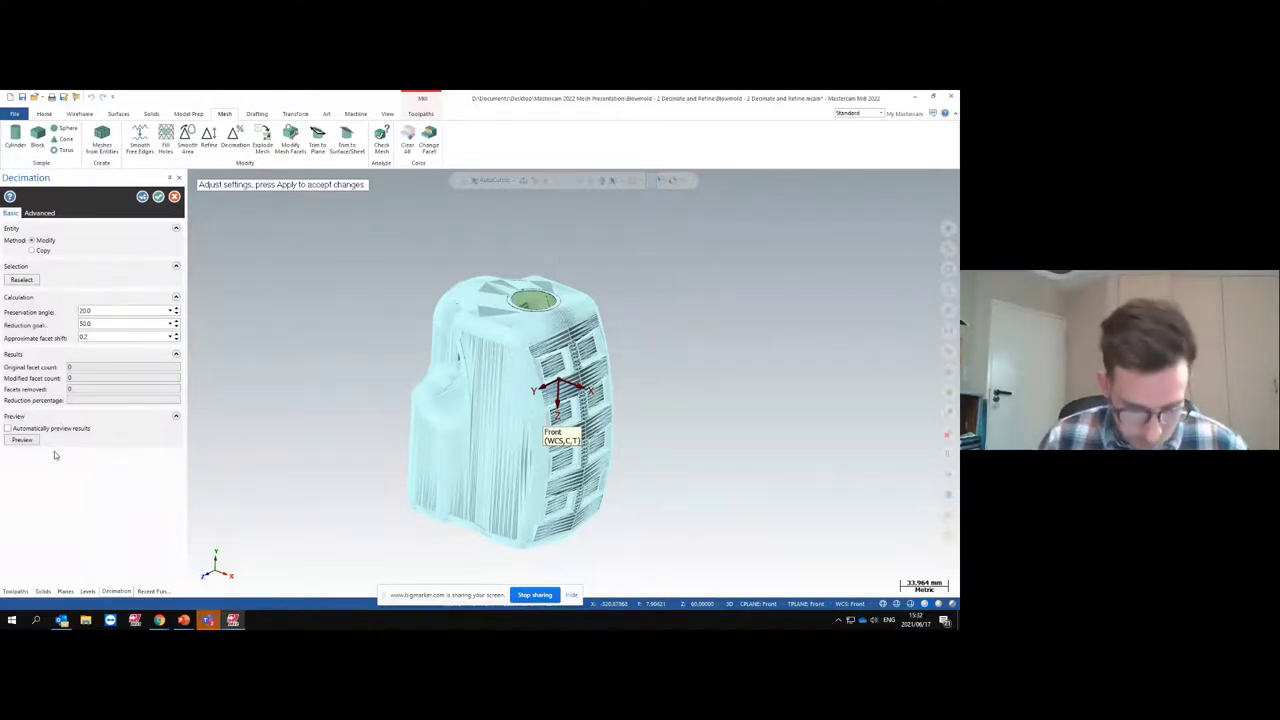
# Preview the decimation from 256337 to 127243 facets, inspect the mesh, and accept it
pyautogui.click(26, 441)
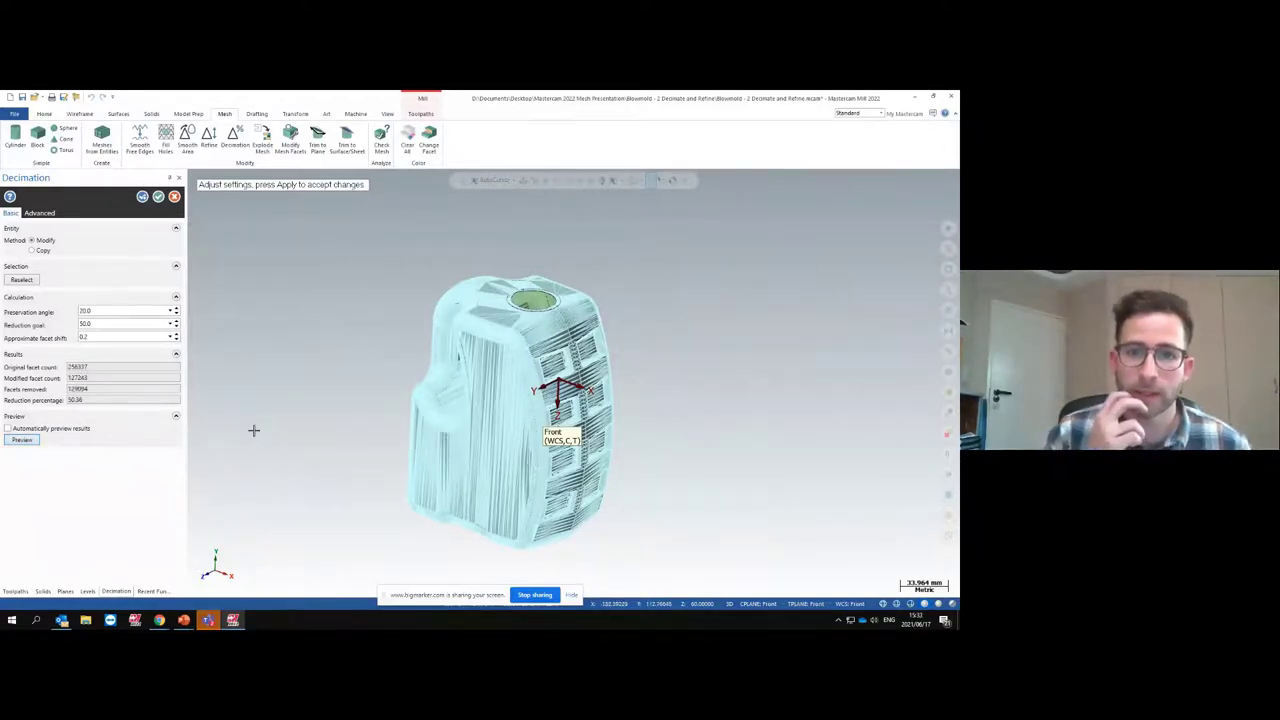
pyautogui.scroll(1, 608, 360)
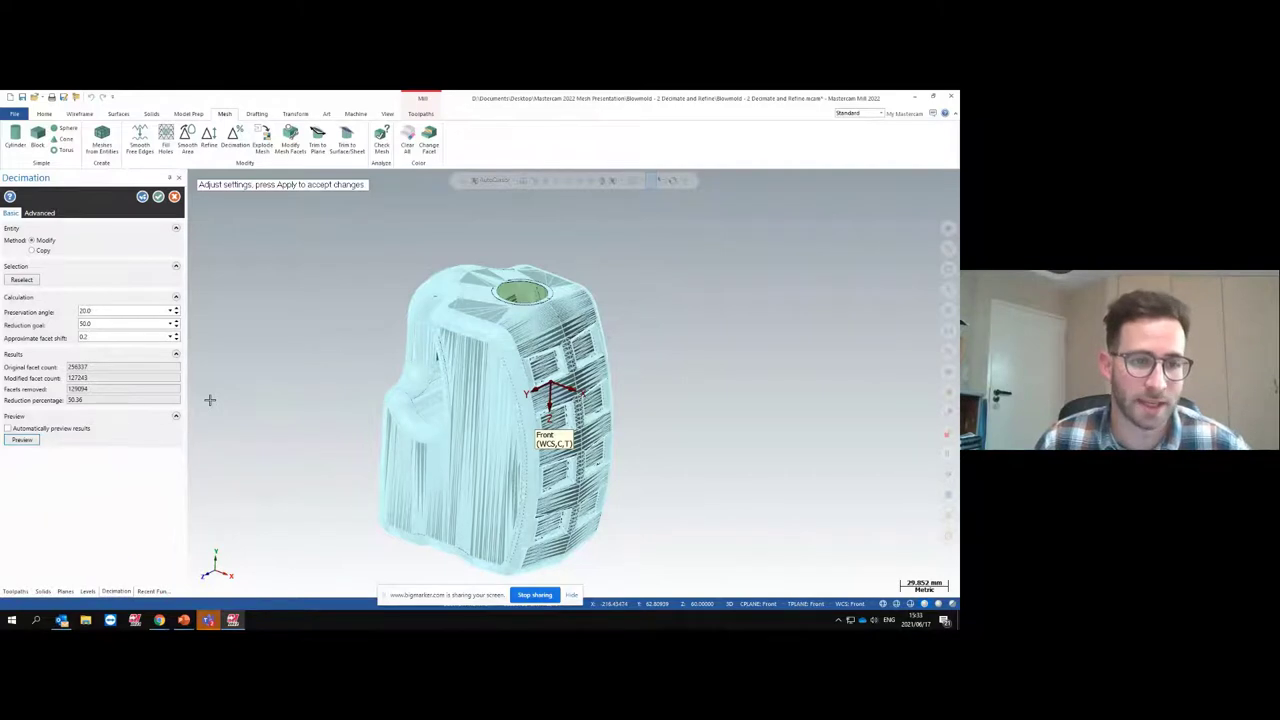
pyautogui.moveTo(399, 357)
pyautogui.mouseDown(button='middle')
pyautogui.moveTo(430, 355)
pyautogui.moveTo(407, 352)
pyautogui.mouseUp(button='middle')
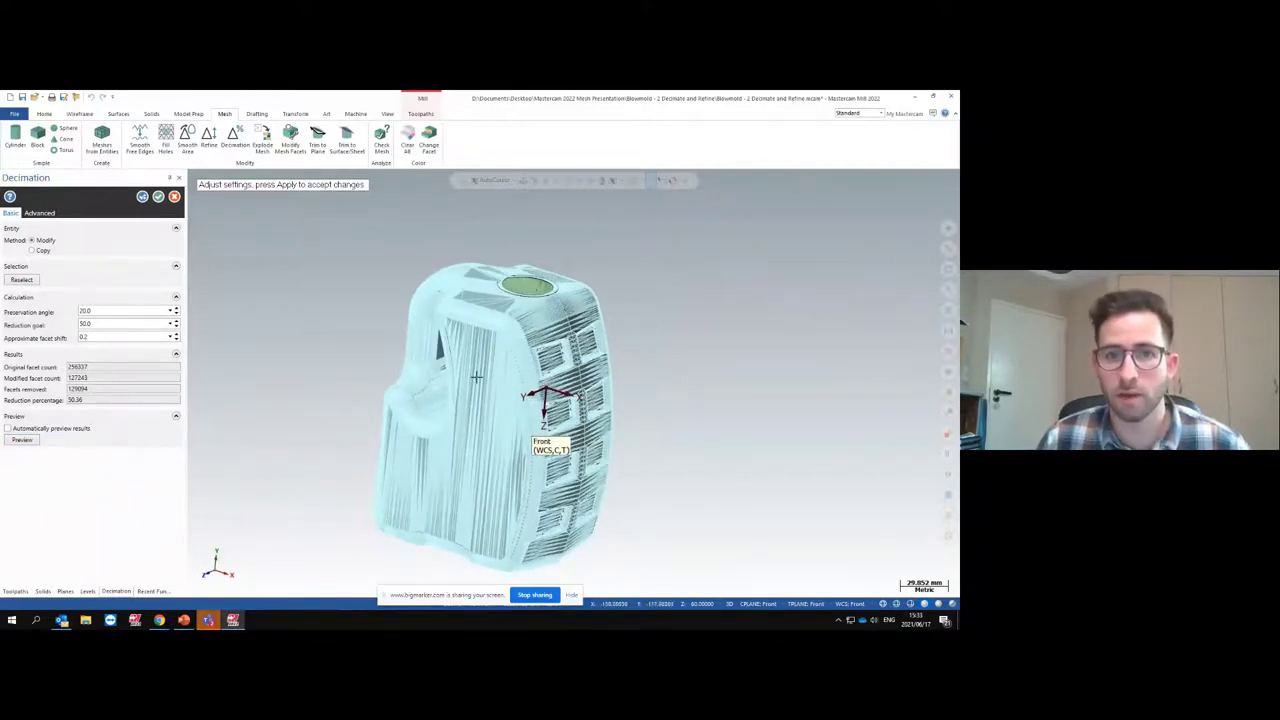
pyautogui.moveTo(486, 297); pyautogui.dragTo(371, 326, button='middle')
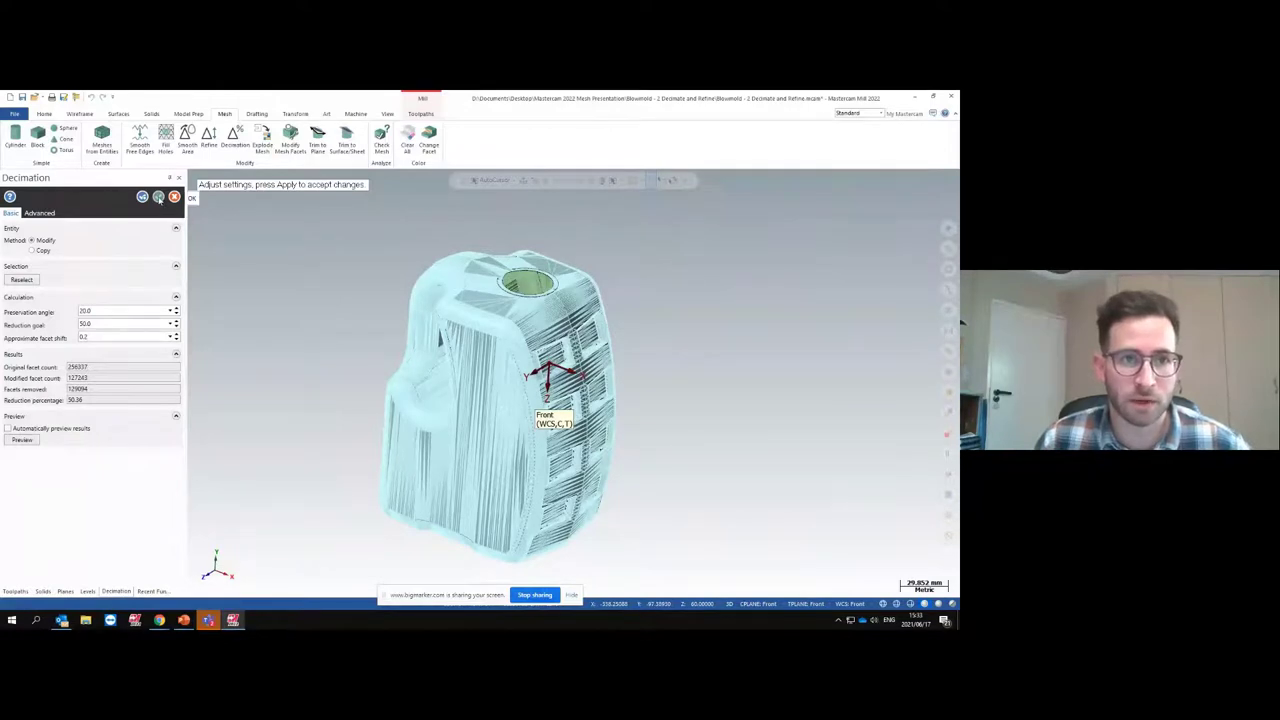
pyautogui.click(158, 197)
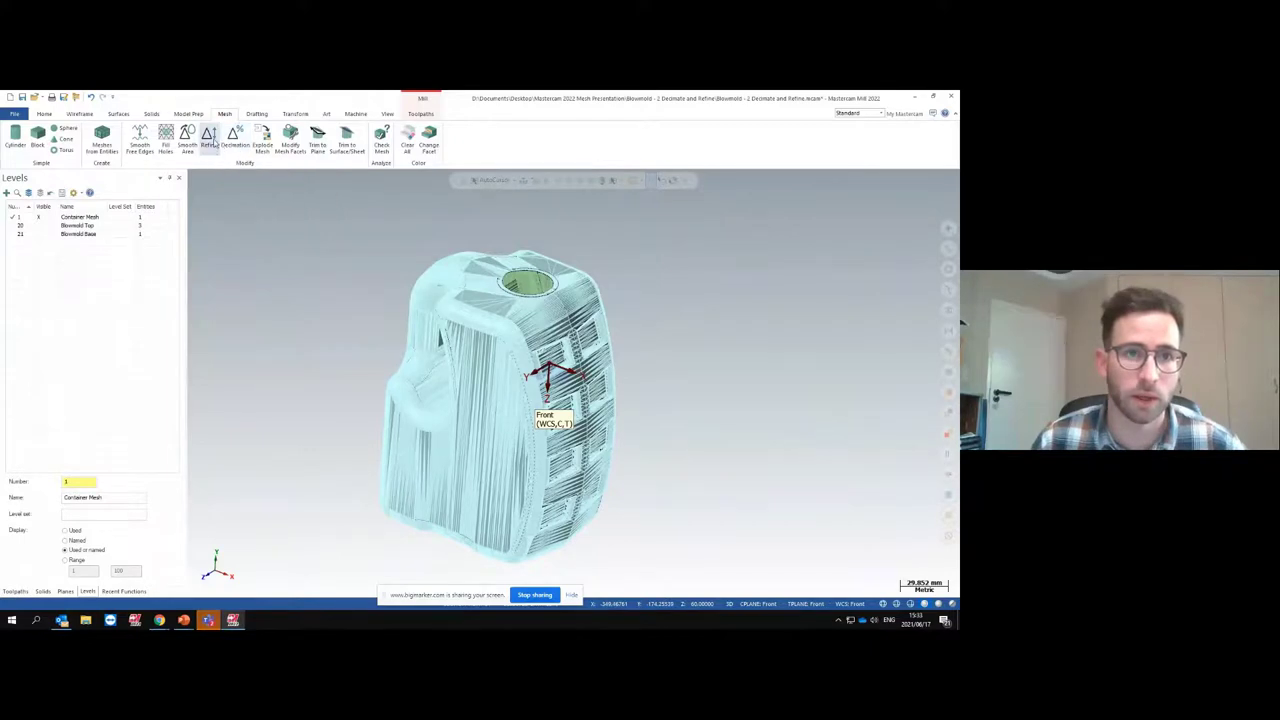
# Start the Refine function on the decimated blow-mould container mesh
pyautogui.click(211, 141)
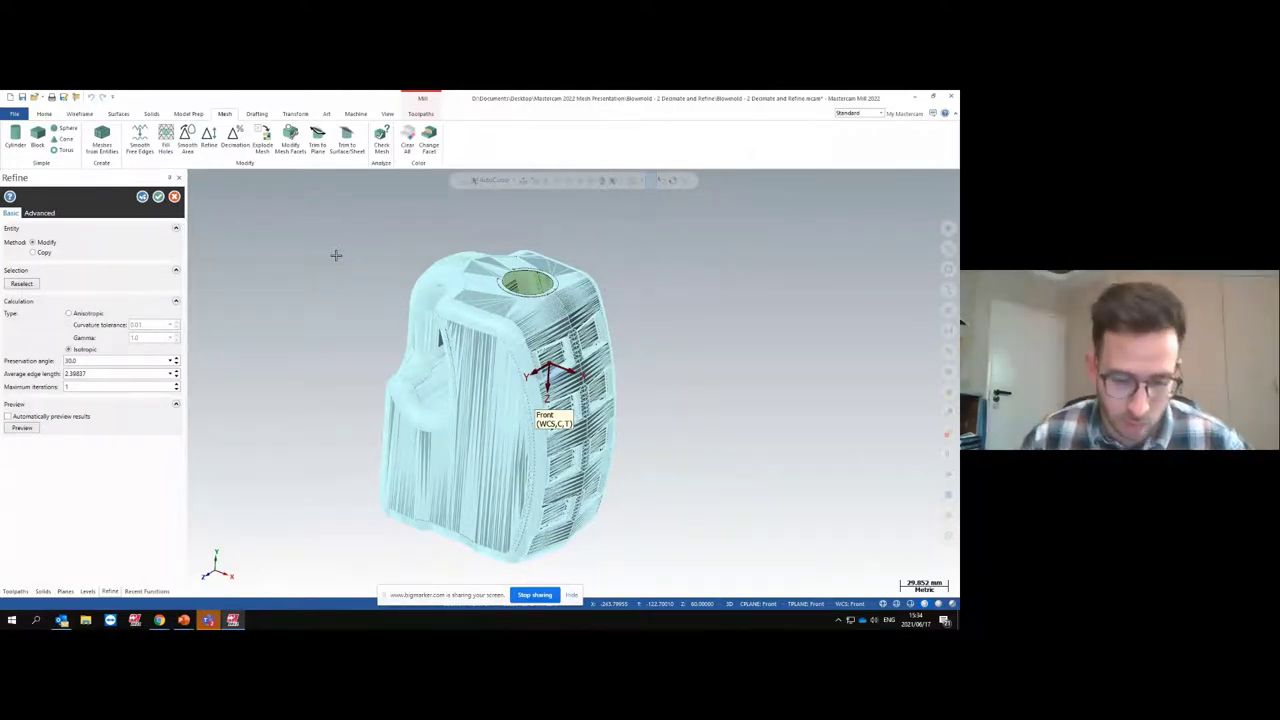
# Preview an anisotropic refine with preservation angle 5 and average edge length 15
pyautogui.click(88, 315)
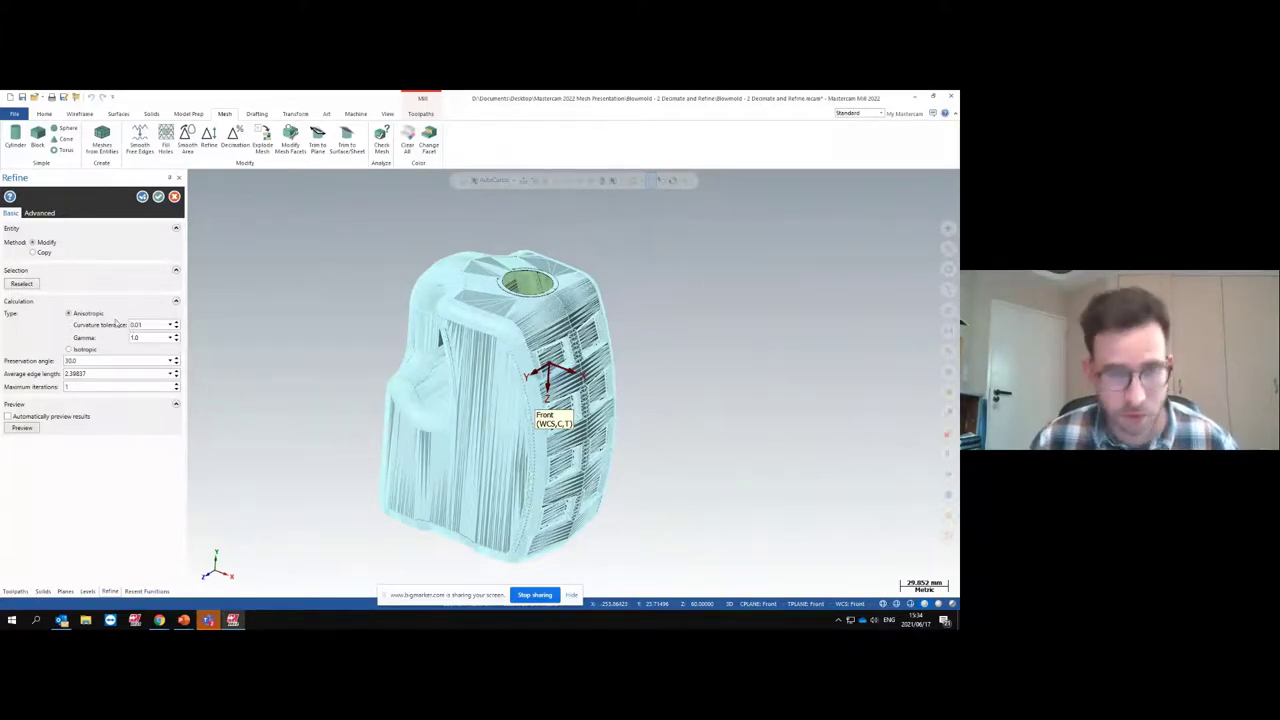
pyautogui.click(70, 360)
pyautogui.write('5')
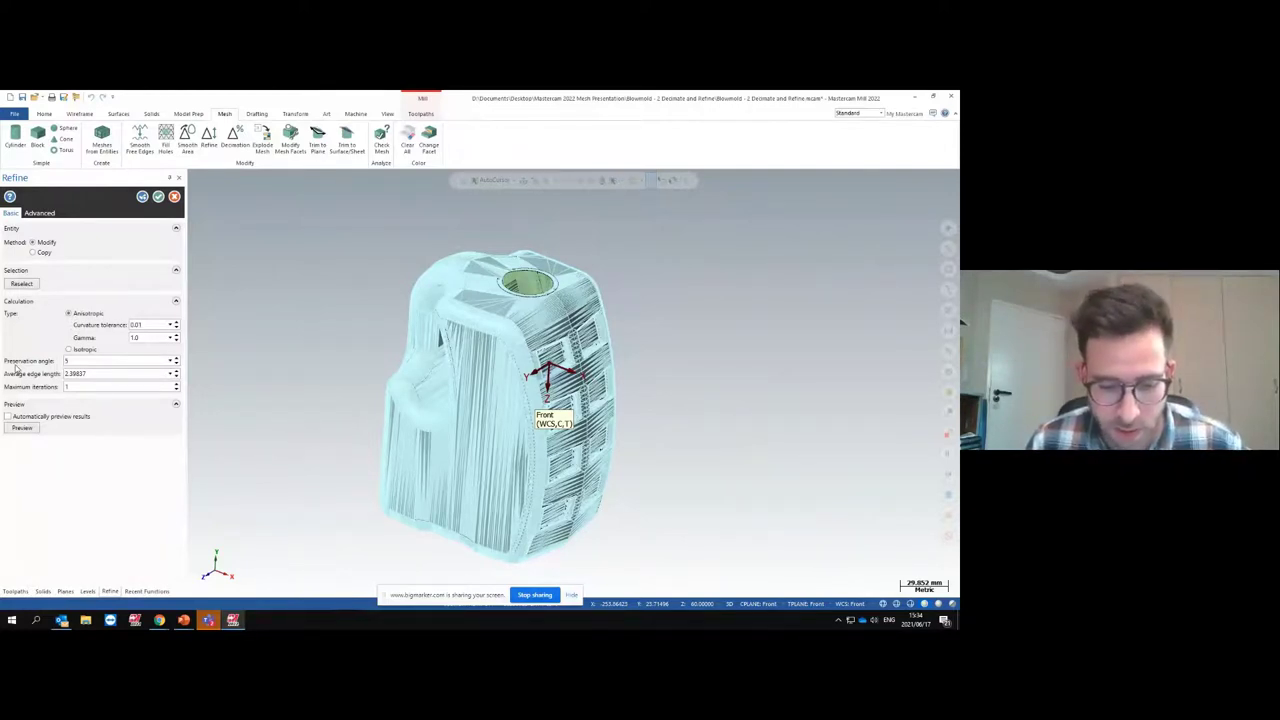
pyautogui.click(78, 376)
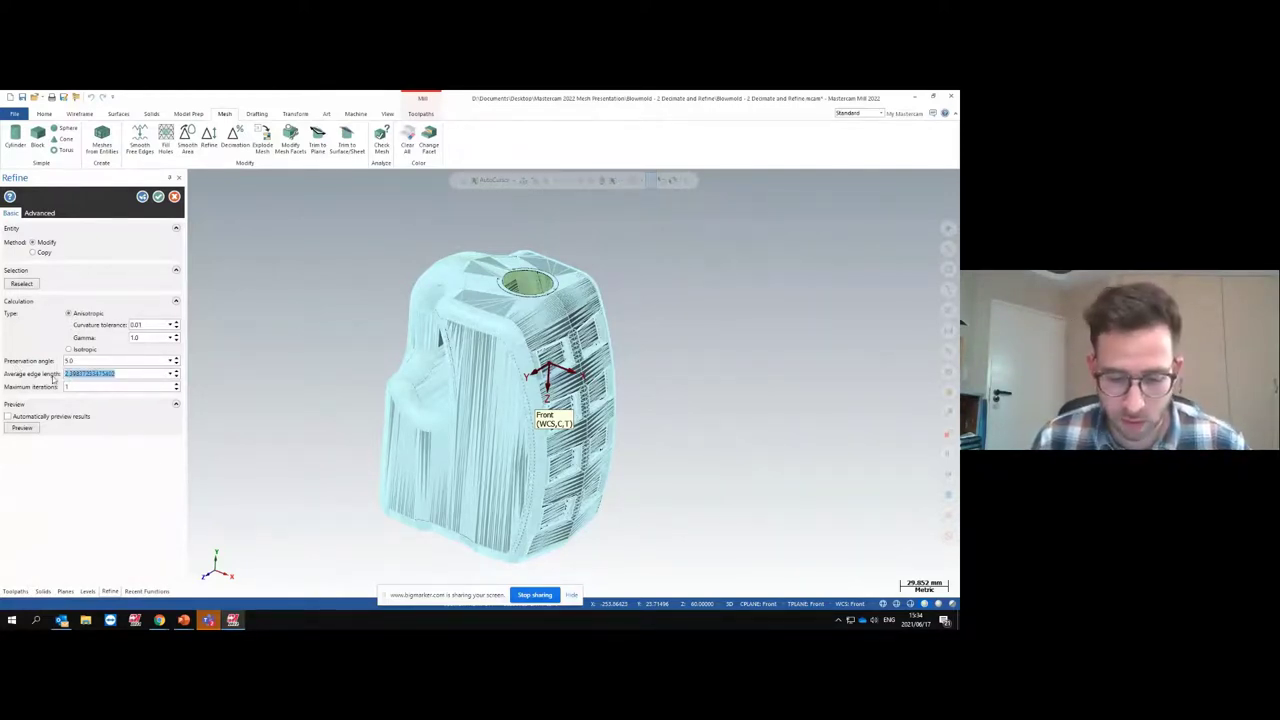
pyautogui.write('15')
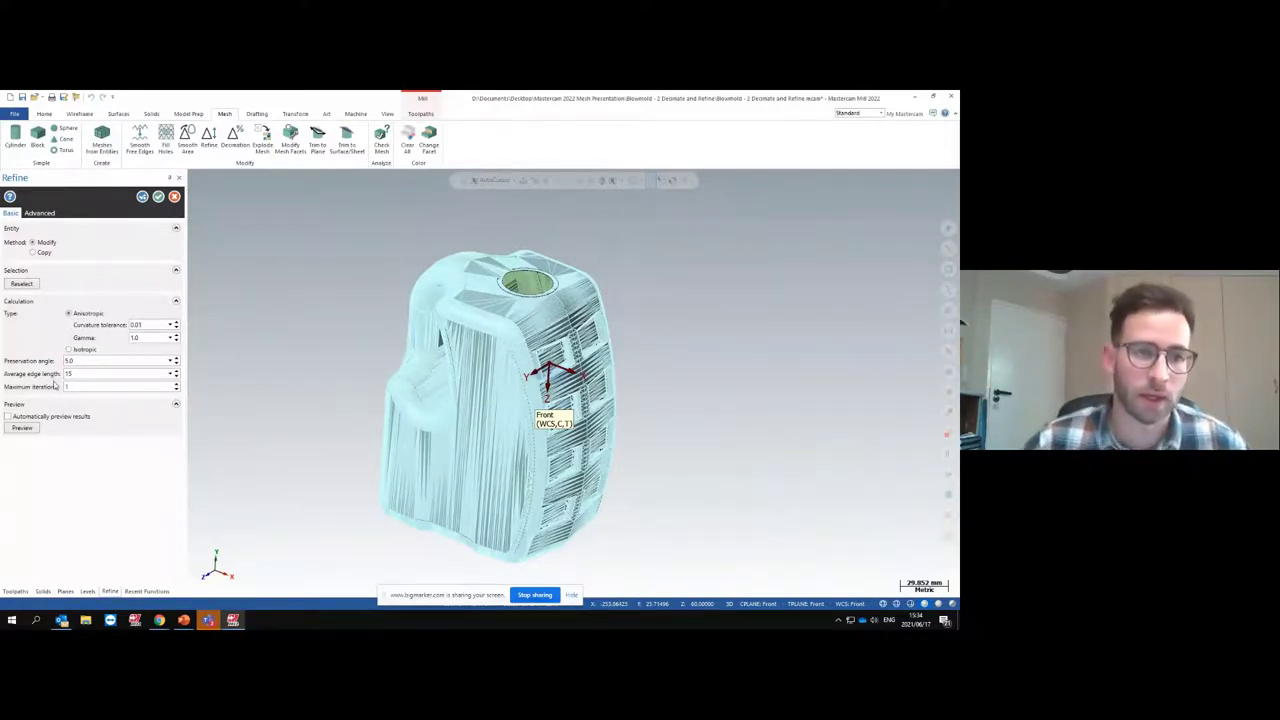
pyautogui.click(22, 427)
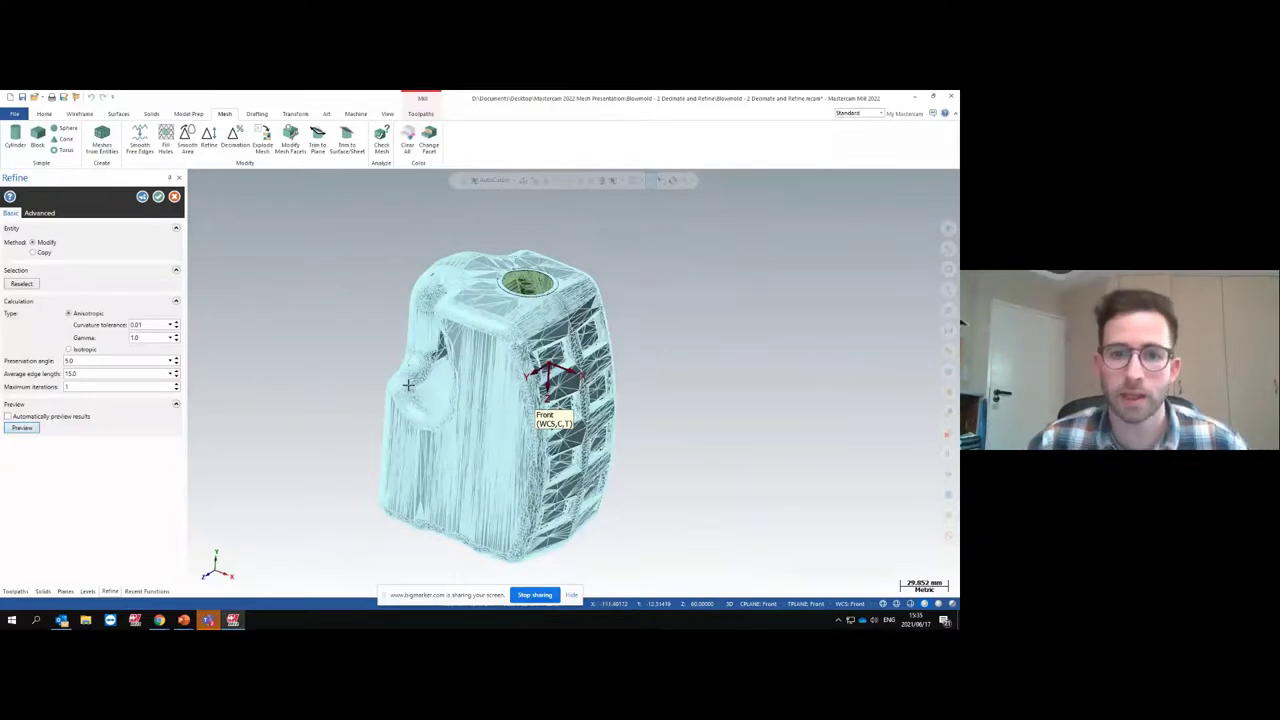
# Inspect the handle opening's triangles in the preview, then switch the refine type to Isotropic
pyautogui.moveTo(408, 385)
pyautogui.mouseDown(button='middle')
pyautogui.moveTo(540, 380)
pyautogui.moveTo(634, 334)
pyautogui.moveTo(593, 306)
pyautogui.moveTo(529, 300)
pyautogui.moveTo(609, 303)
pyautogui.moveTo(403, 369)
pyautogui.mouseUp(button='middle')
pyautogui.scroll(-4, 478, 360)
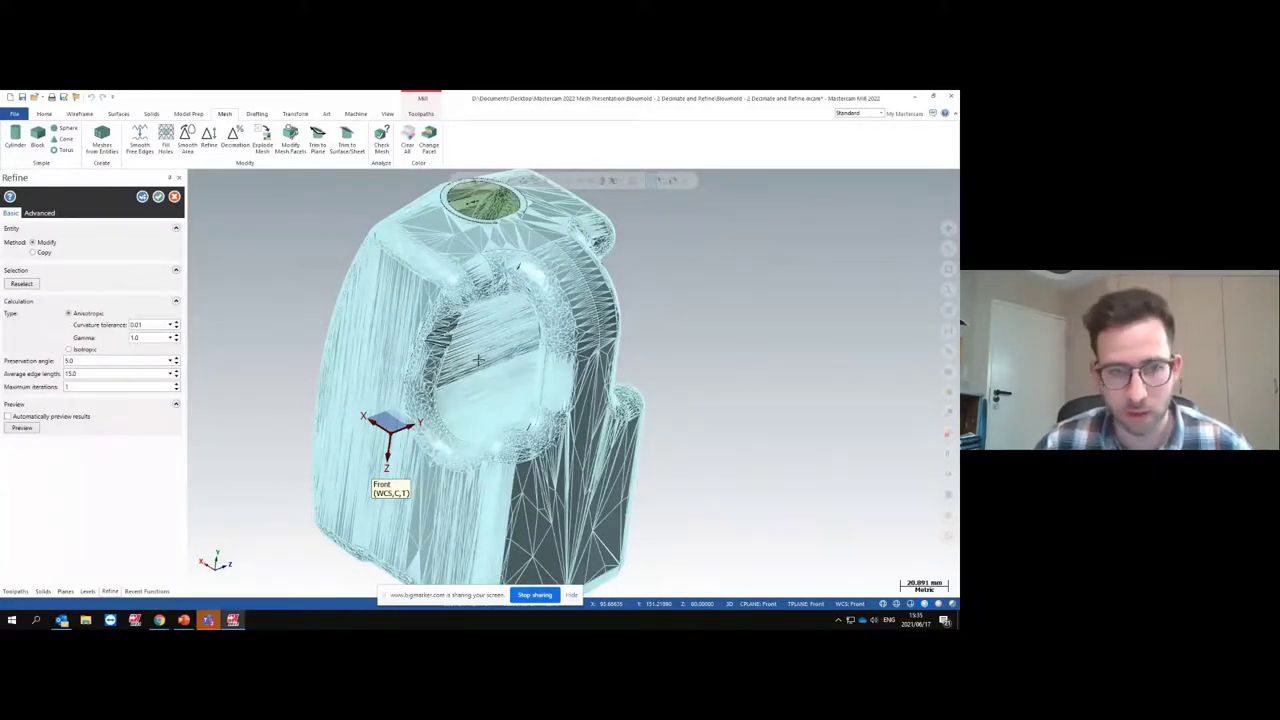
pyautogui.scroll(3, 414, 338)
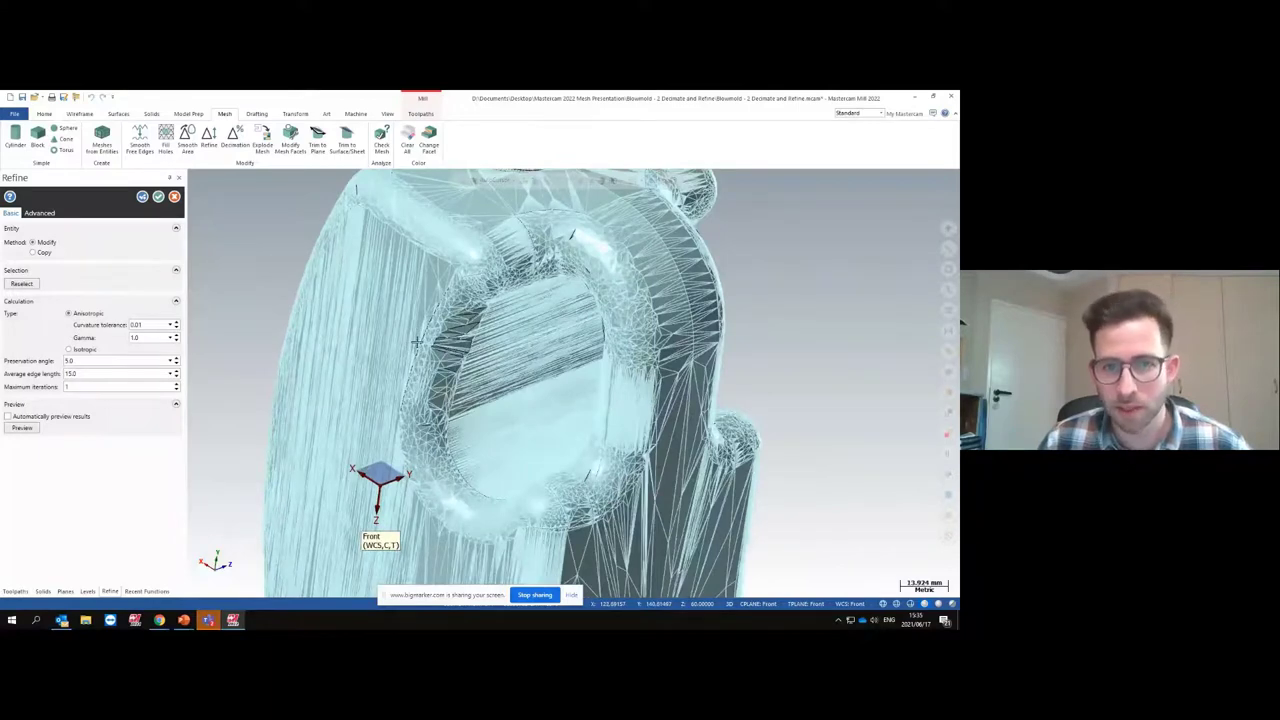
pyautogui.moveTo(415, 343); pyautogui.dragTo(385, 304, button='middle')
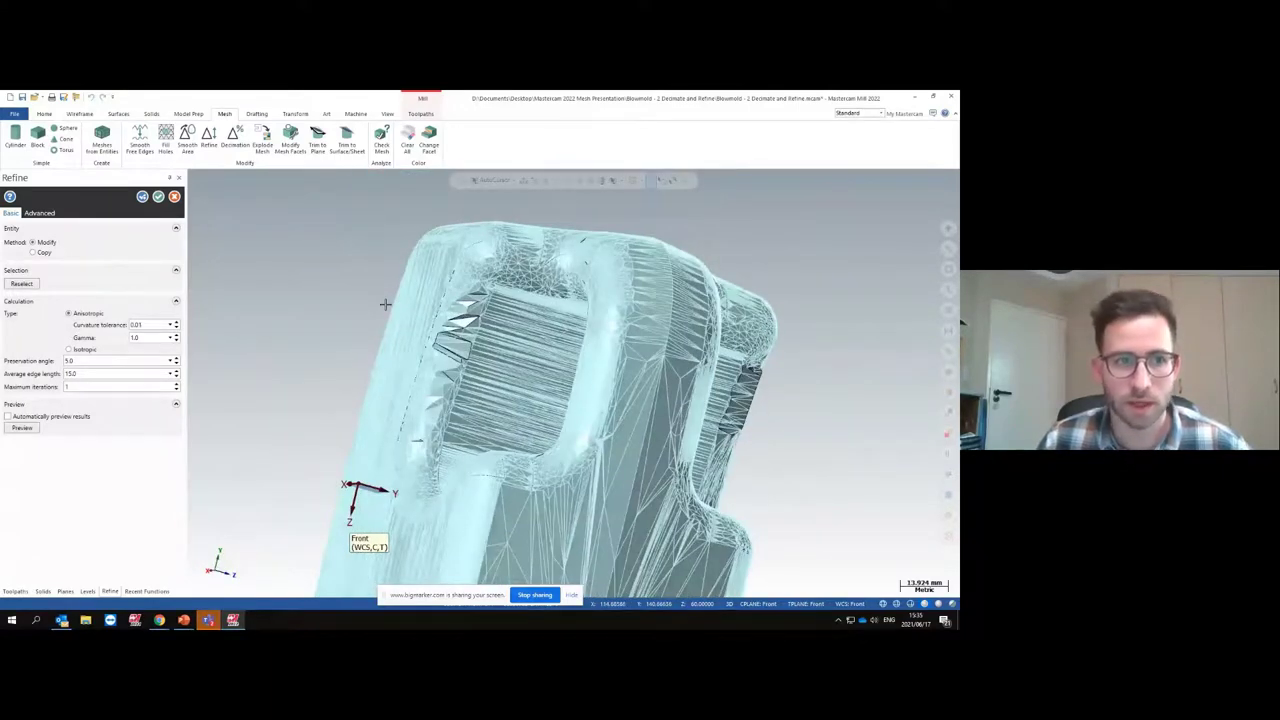
pyautogui.moveTo(385, 304); pyautogui.dragTo(330, 320, button='middle')
pyautogui.click(80, 349)
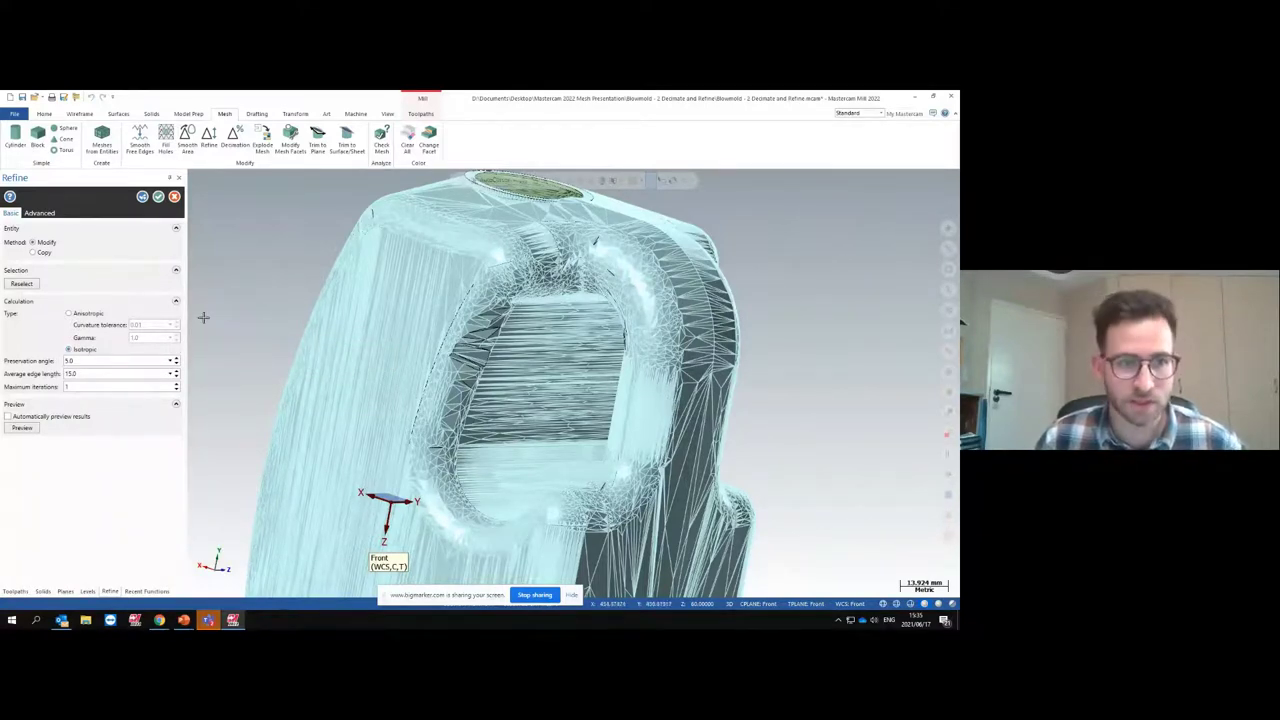
# Set preservation angle 1, average edge length 10 and maximum iterations 5
pyautogui.moveTo(104, 361); pyautogui.dragTo(62, 364)
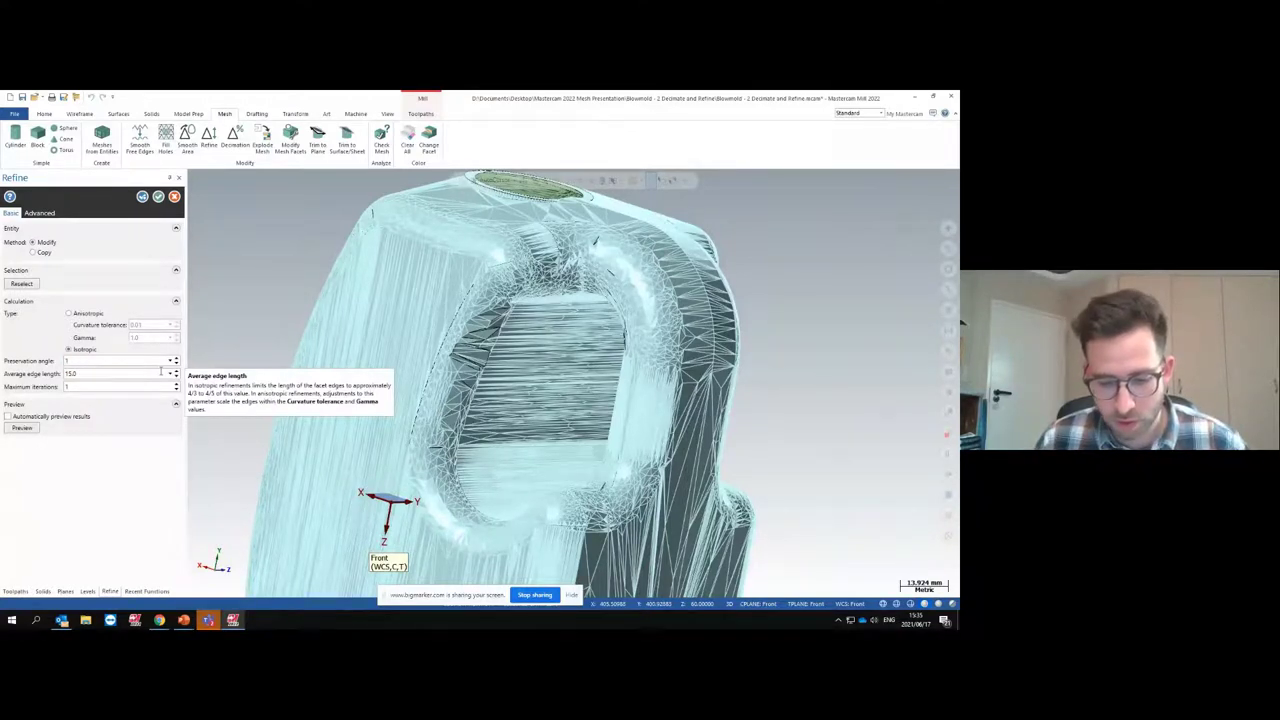
pyautogui.write('1')
pyautogui.press('Tab')
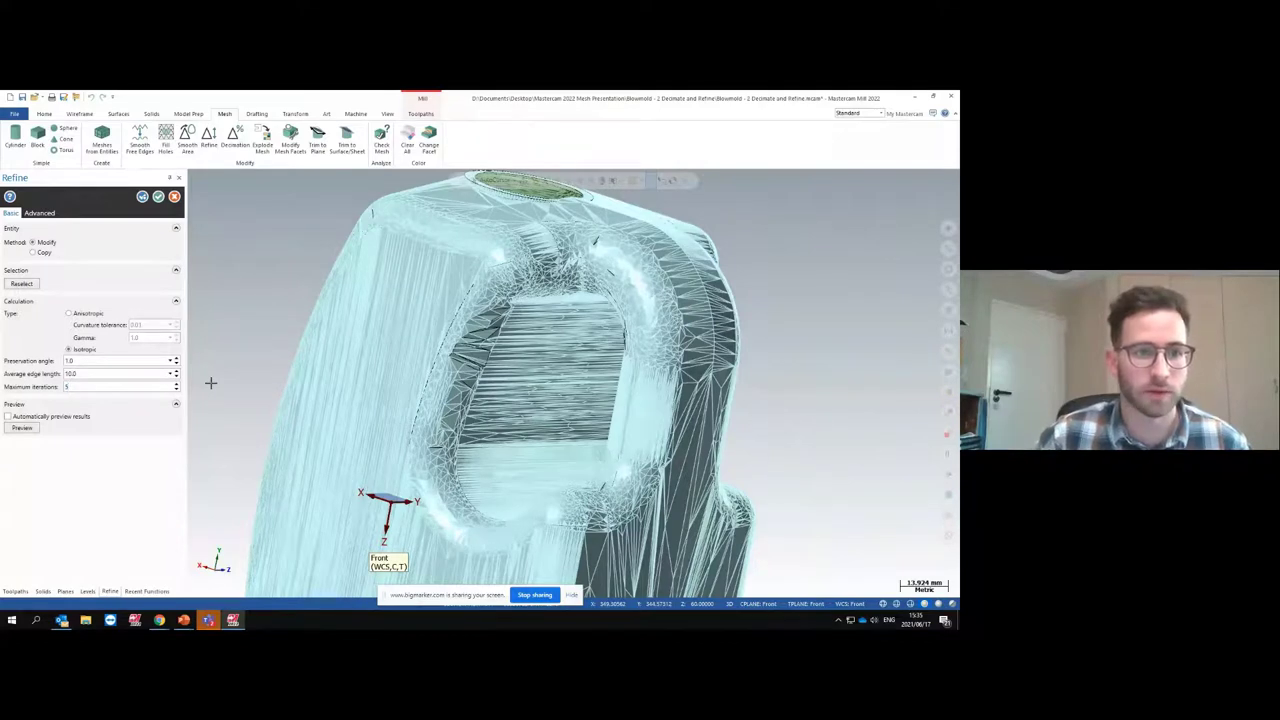
pyautogui.press('Tab')
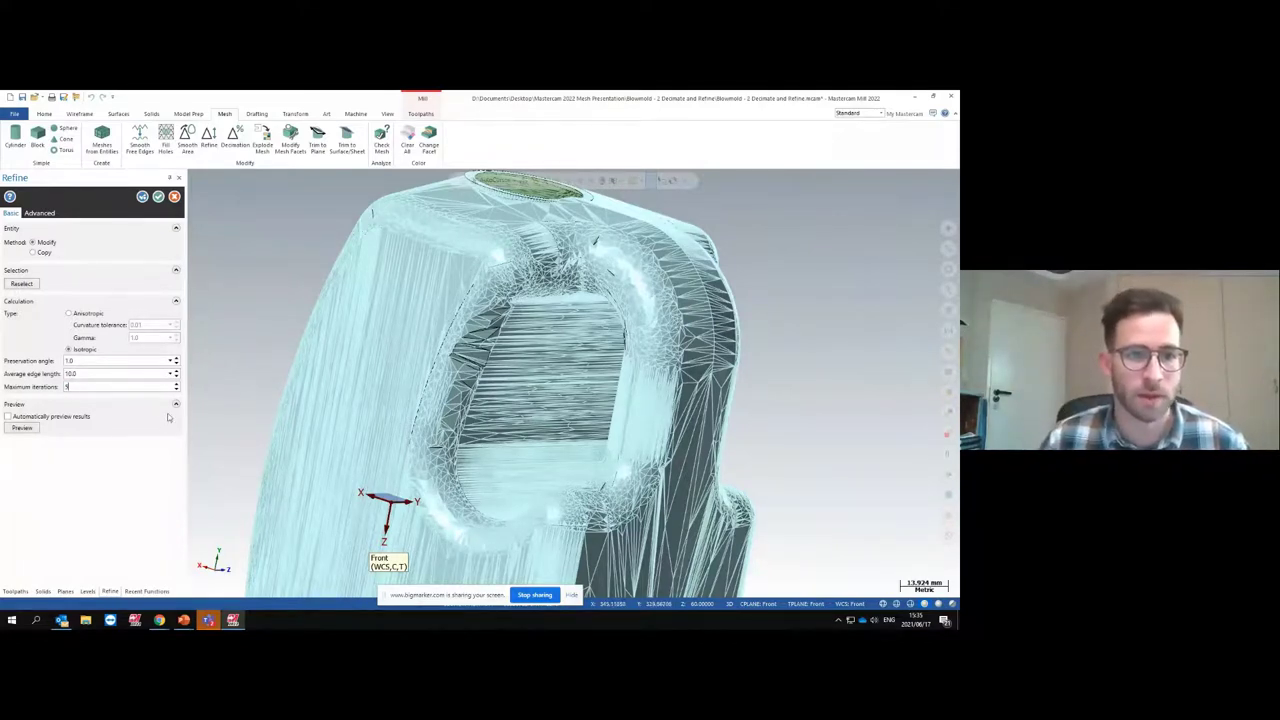
# Preview the isotropic refinement, inspect the new triangles, and accept it
pyautogui.click(28, 428)
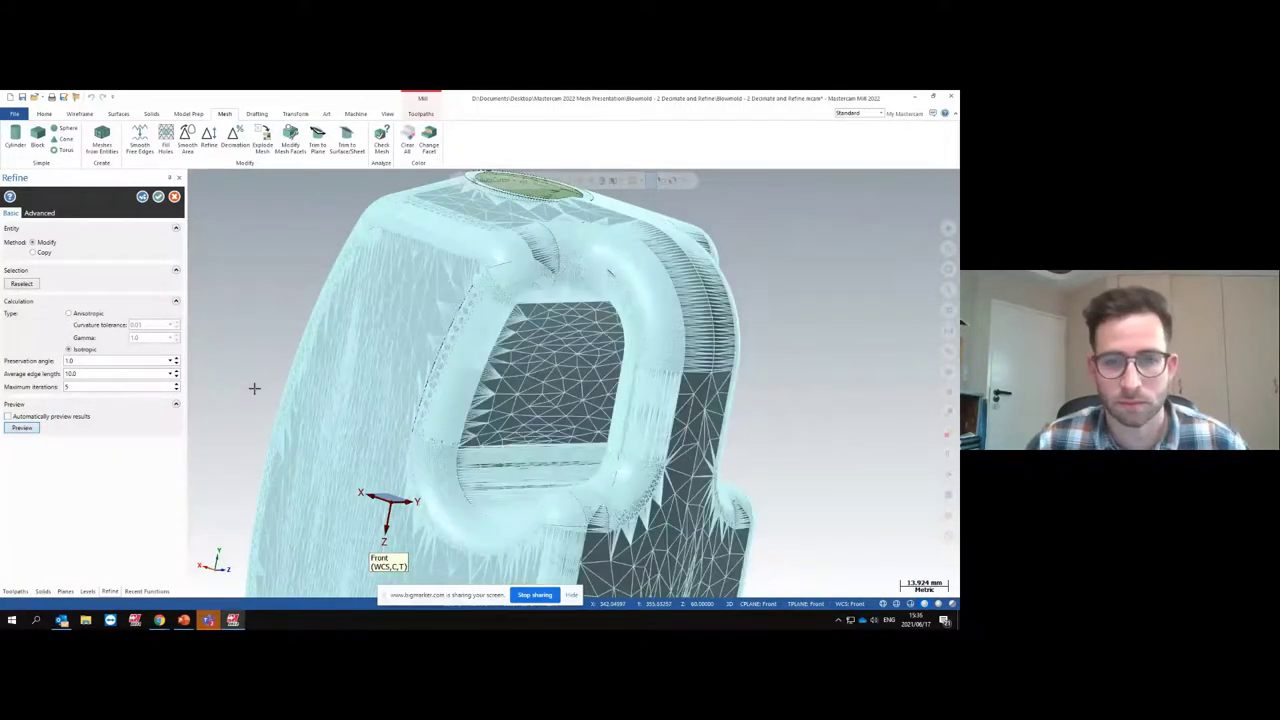
pyautogui.moveTo(582, 224); pyautogui.dragTo(520, 276, button='middle')
pyautogui.scroll(3, 551, 250)
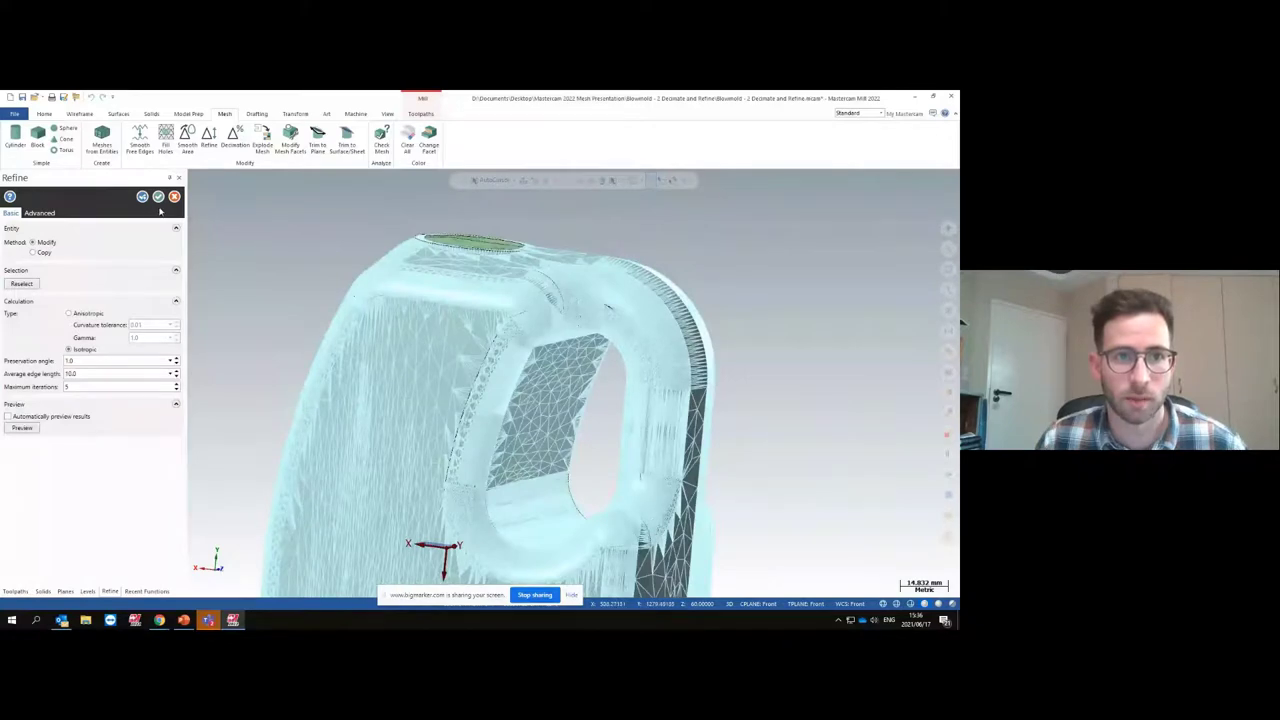
pyautogui.click(158, 196)
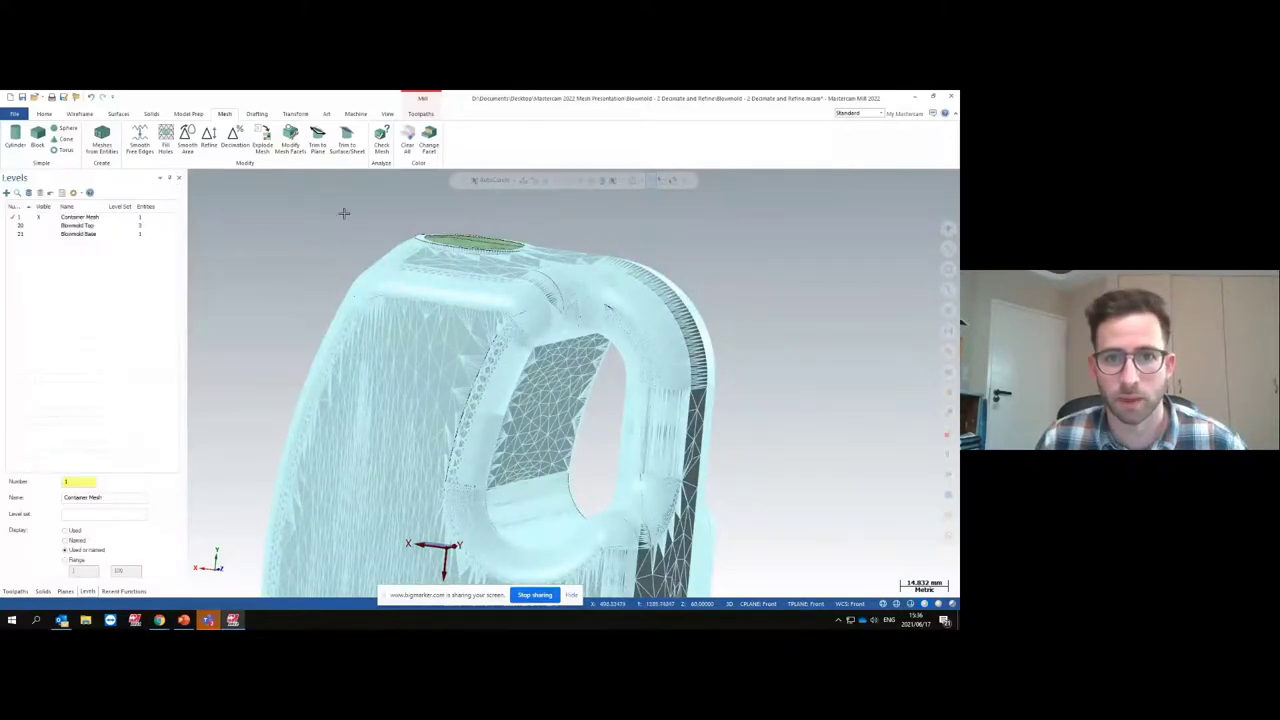
# Orbit to a top-down view of the jug and launch File Explorer from the taskbar
pyautogui.moveTo(462, 237); pyautogui.dragTo(371, 257, button='middle')
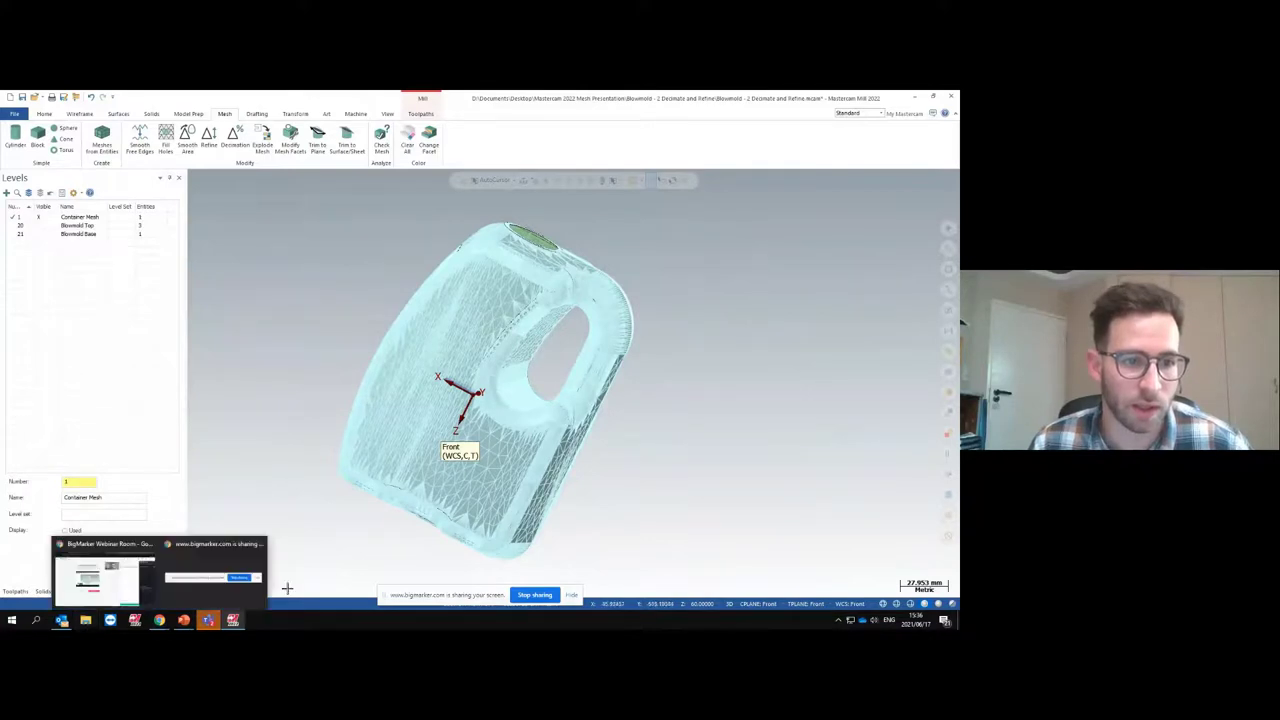
pyautogui.click(85, 621)
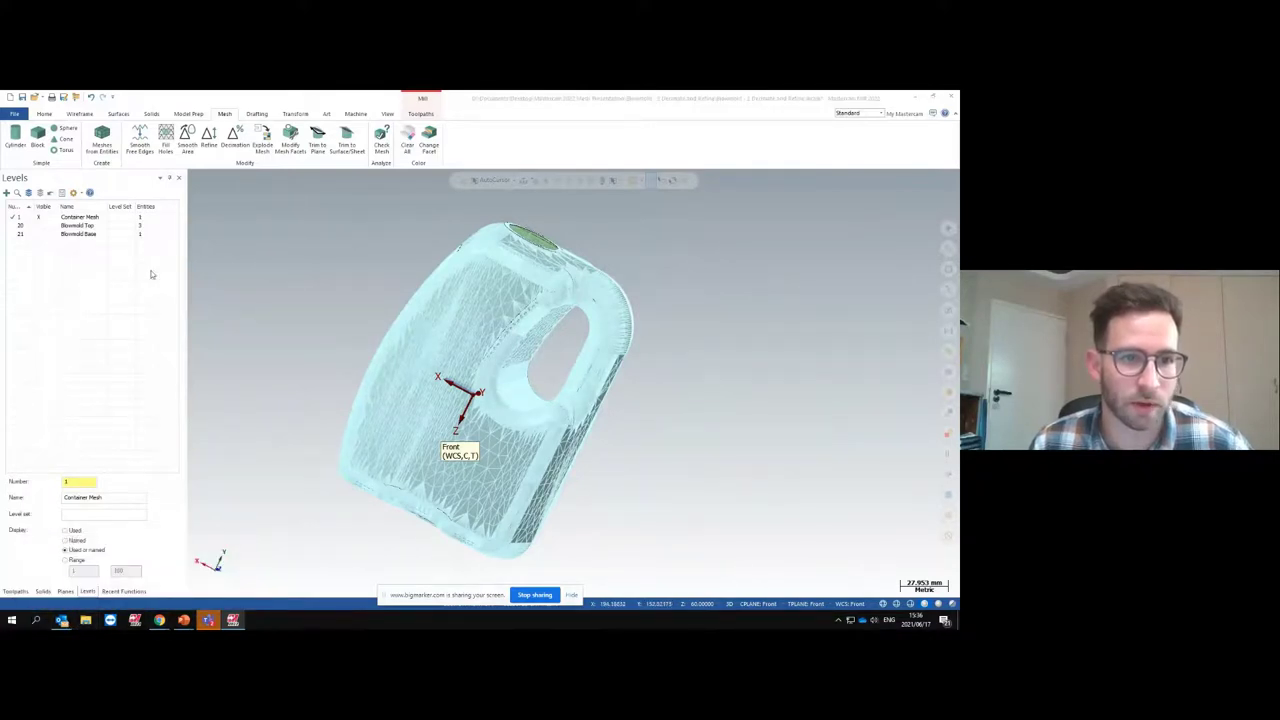
# Browse to Desktop > Mastercam 2022 Mesh Presentation > Blowmold - 2 Decimate and Refine, then minimize Explorer
pyautogui.scroll(3, 85, 412)
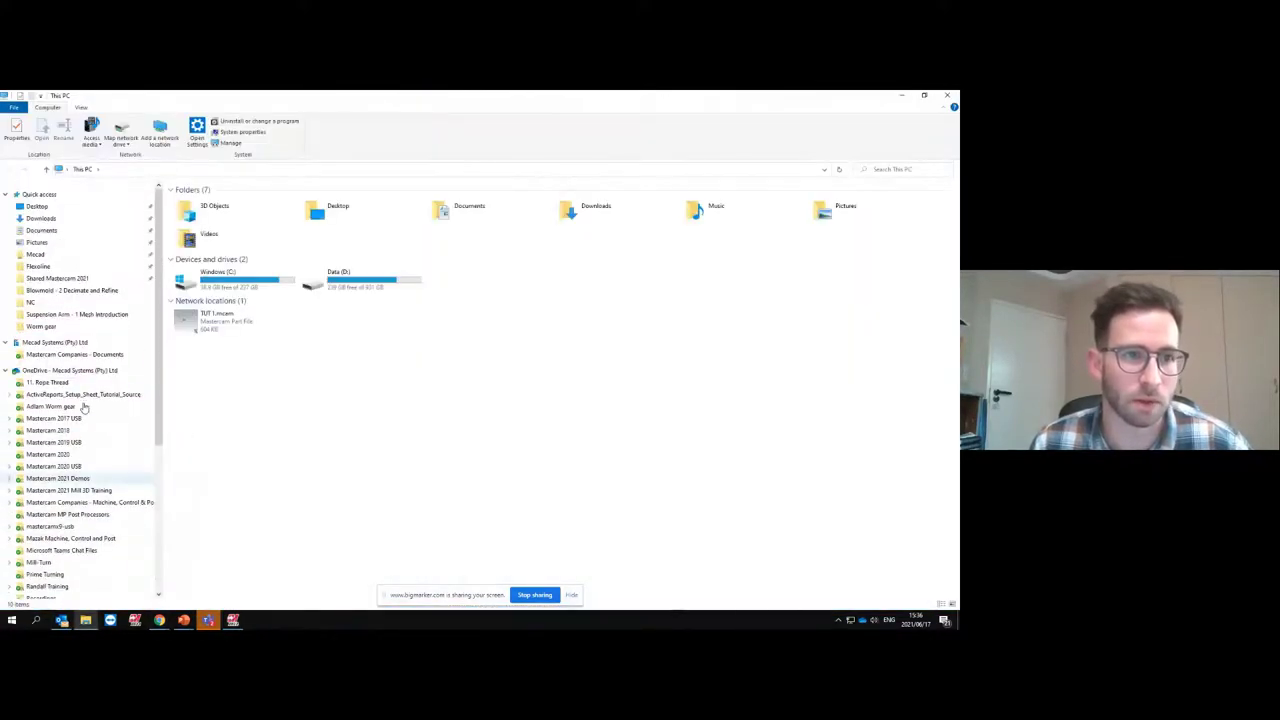
pyautogui.click(45, 206)
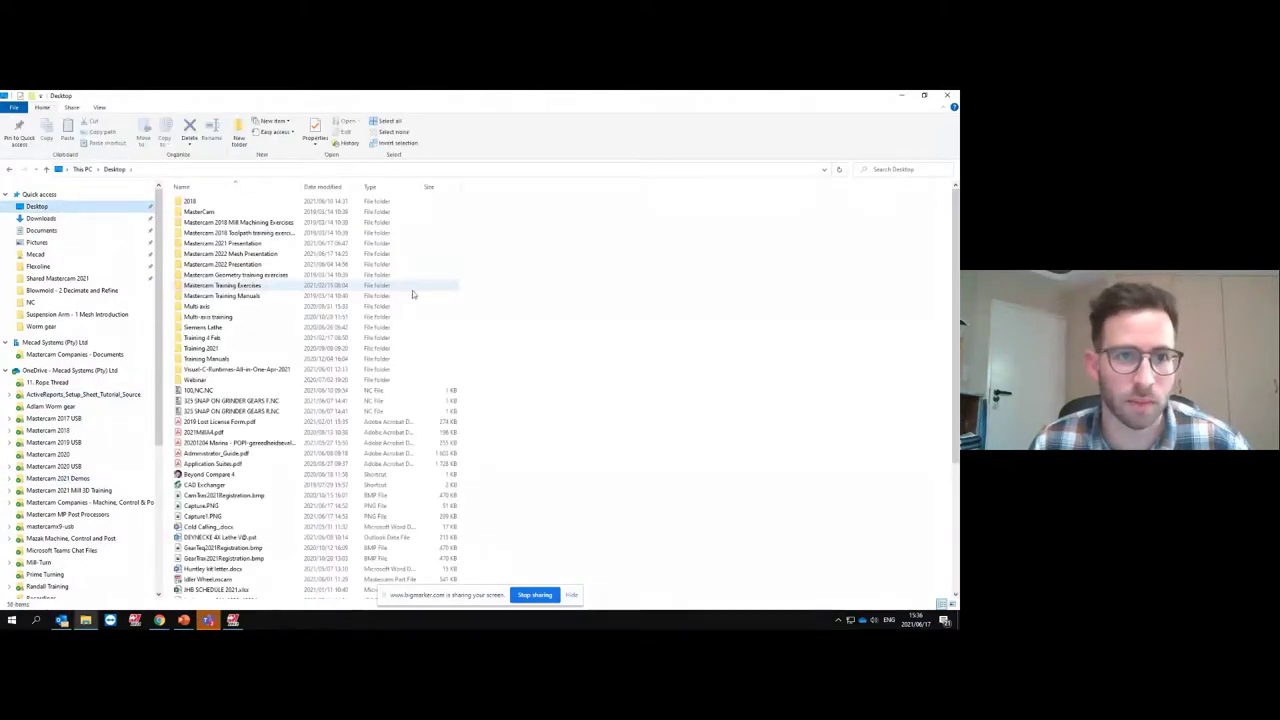
pyautogui.click(236, 266)
pyautogui.doubleClick(236, 268)
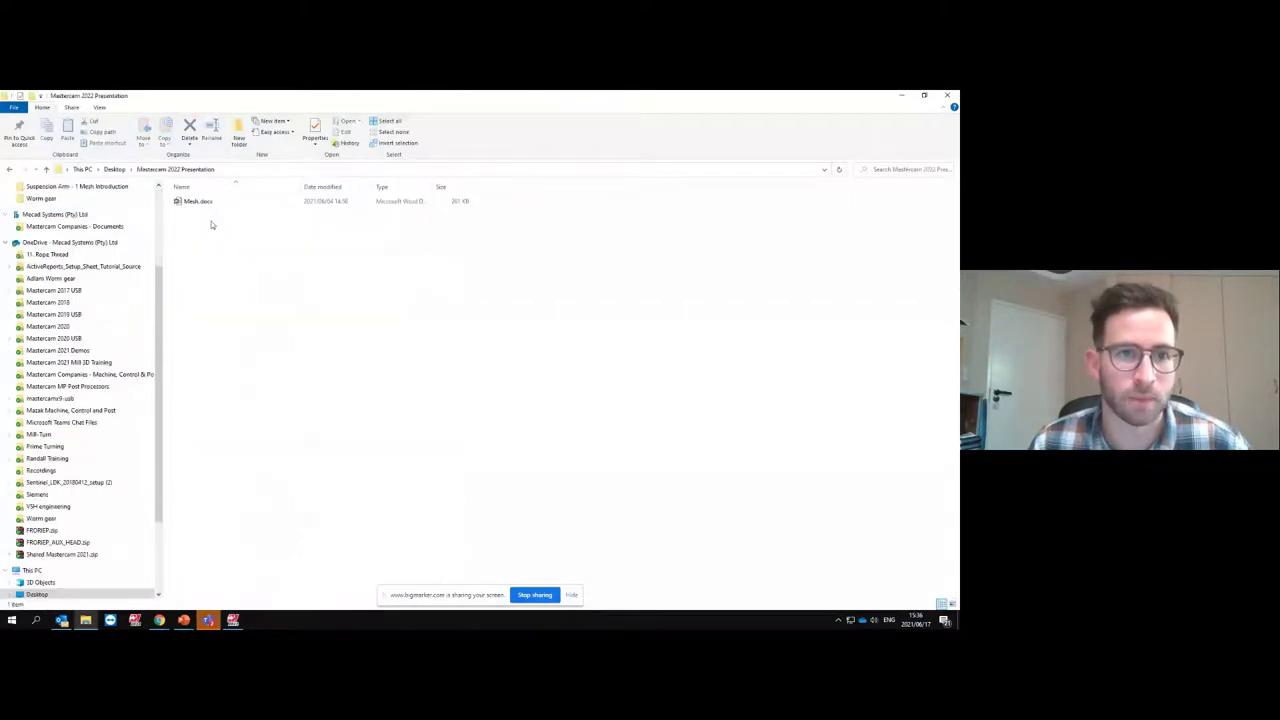
pyautogui.click(114, 169)
pyautogui.doubleClick(236, 253)
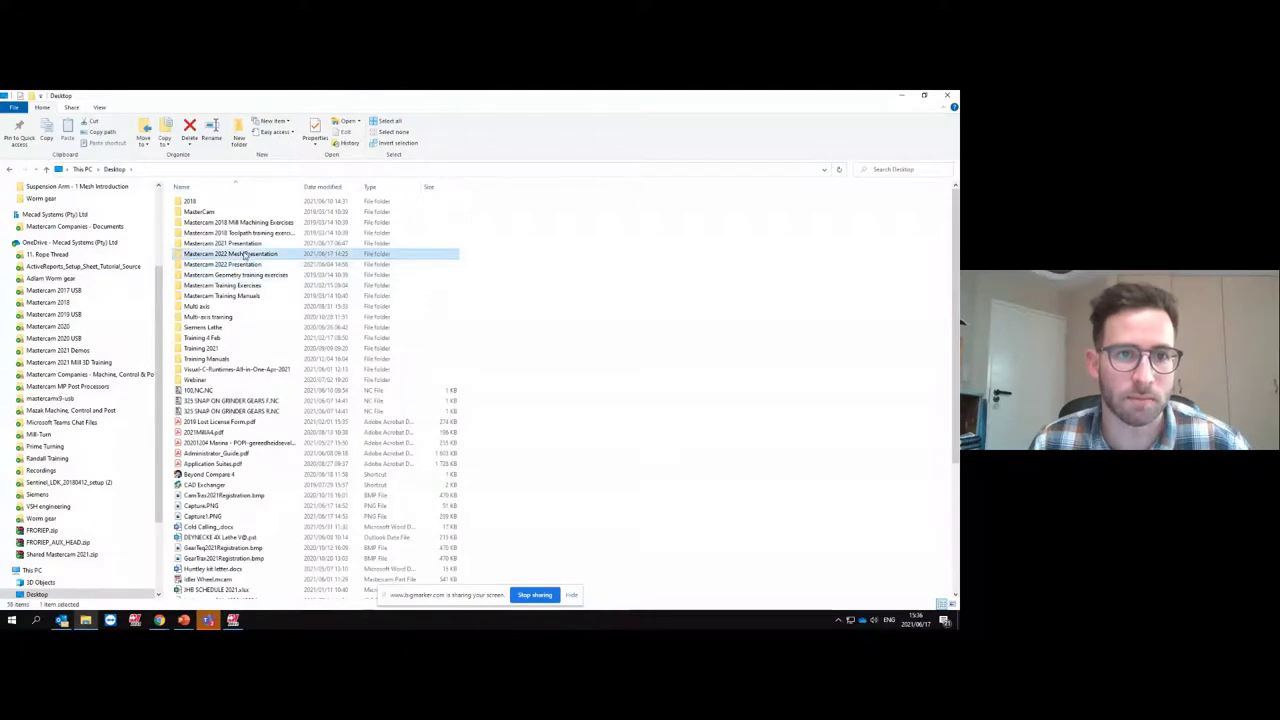
pyautogui.doubleClick(248, 203)
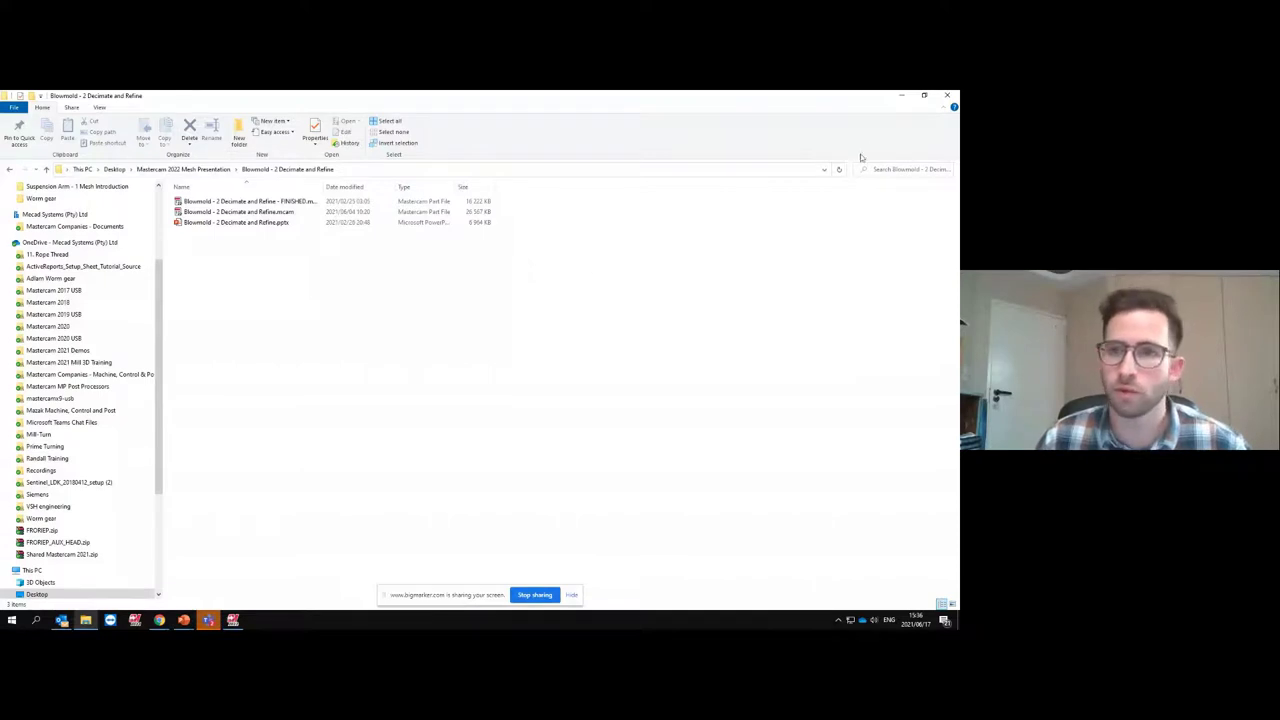
pyautogui.click(901, 96)
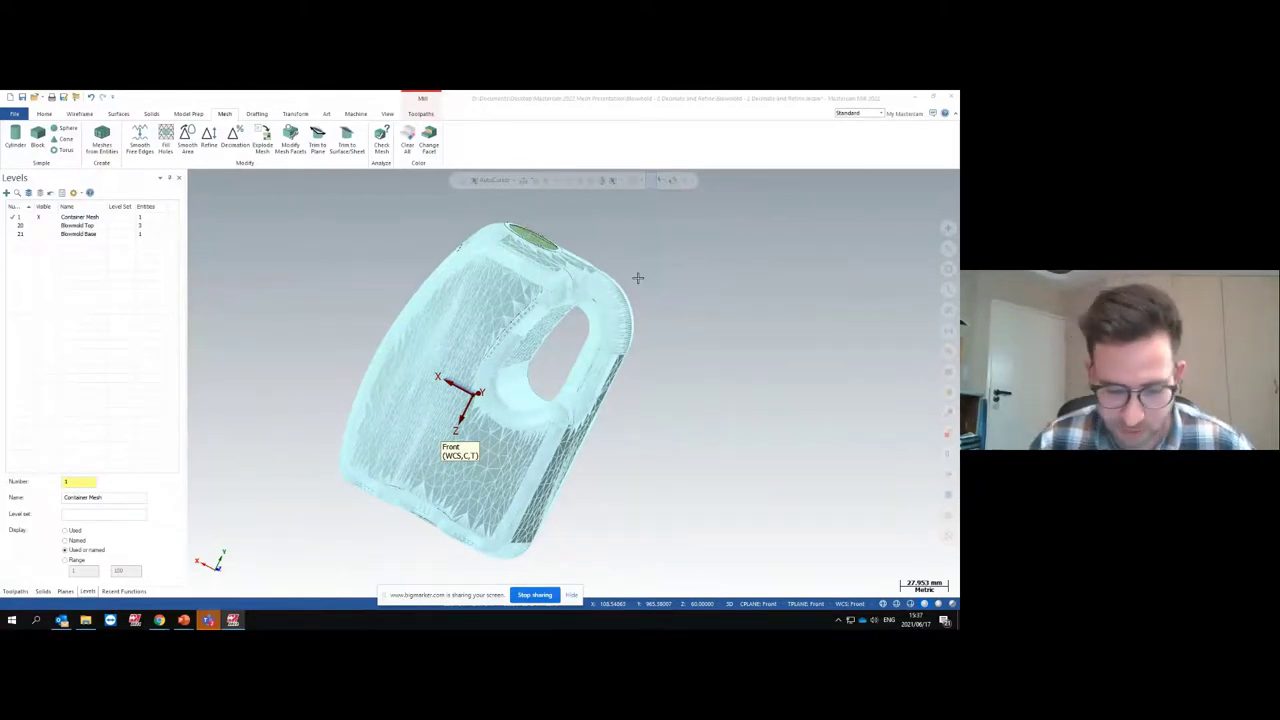
# View the mesh from the Front and make Top the active plane
pyautogui.moveTo(637, 278); pyautogui.dragTo(198, 283, button='middle')
pyautogui.rightClick(221, 294)
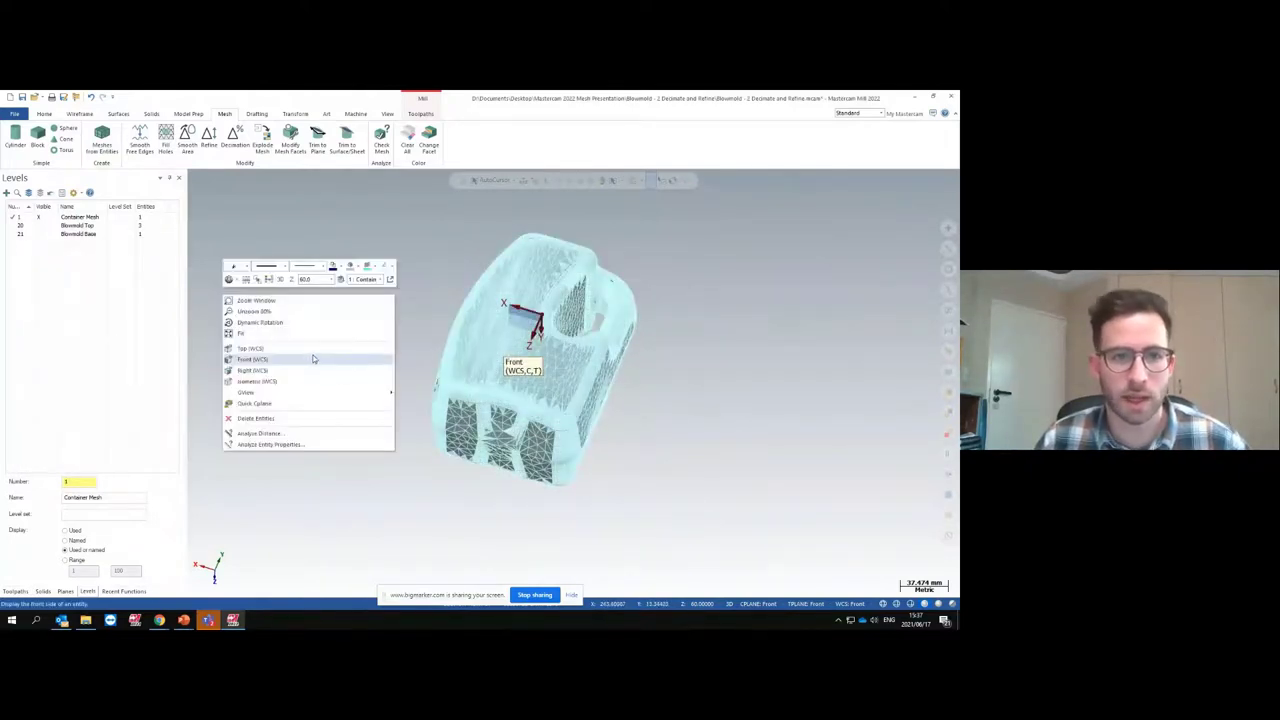
pyautogui.click(309, 349)
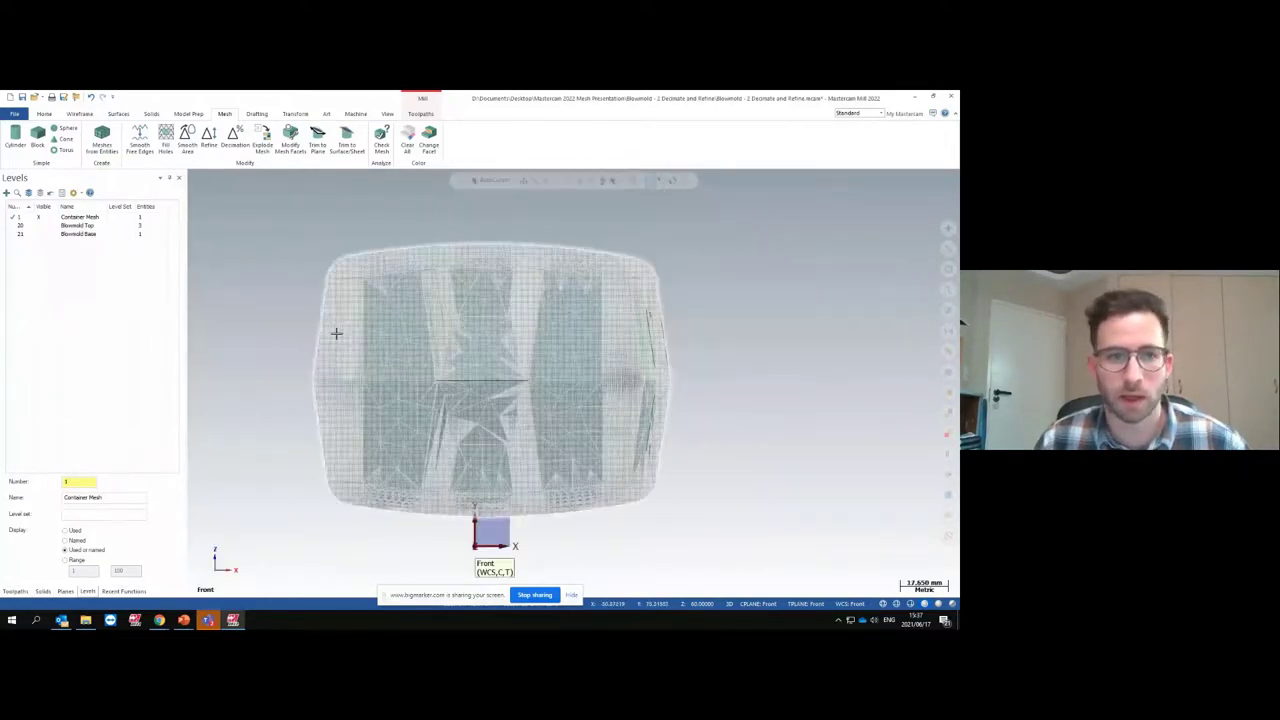
pyautogui.click(65, 591)
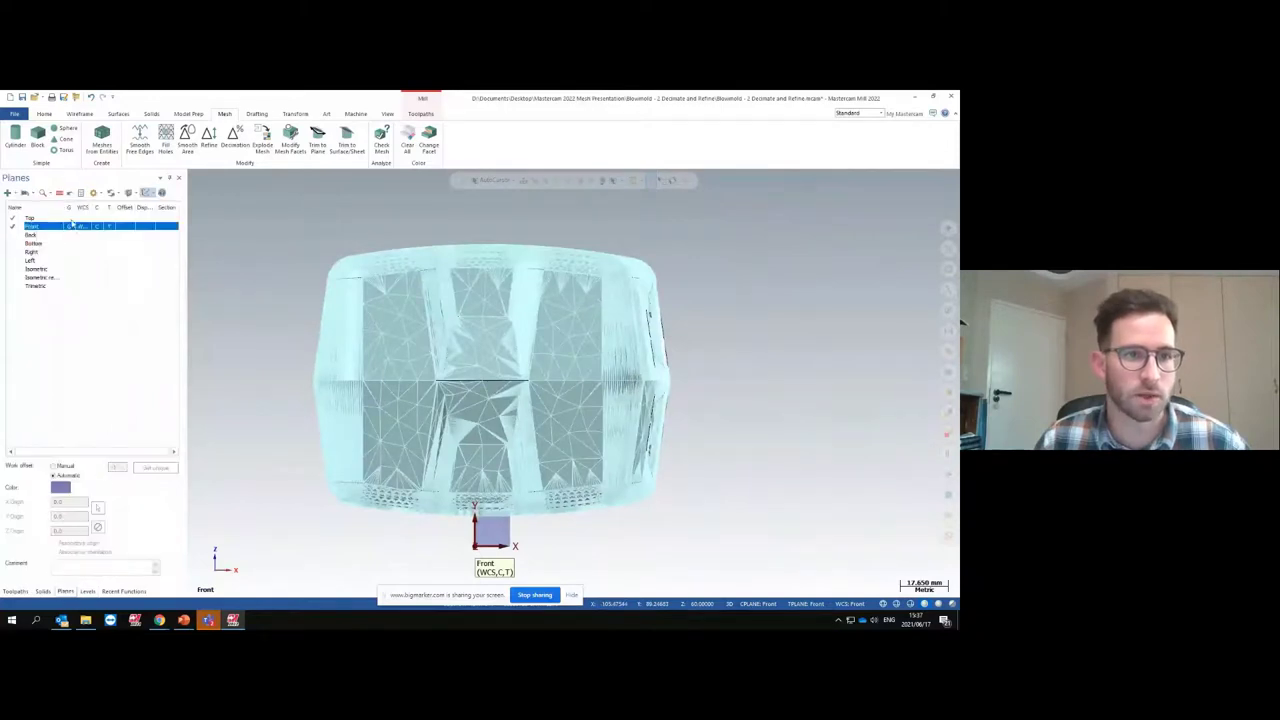
pyautogui.click(72, 218)
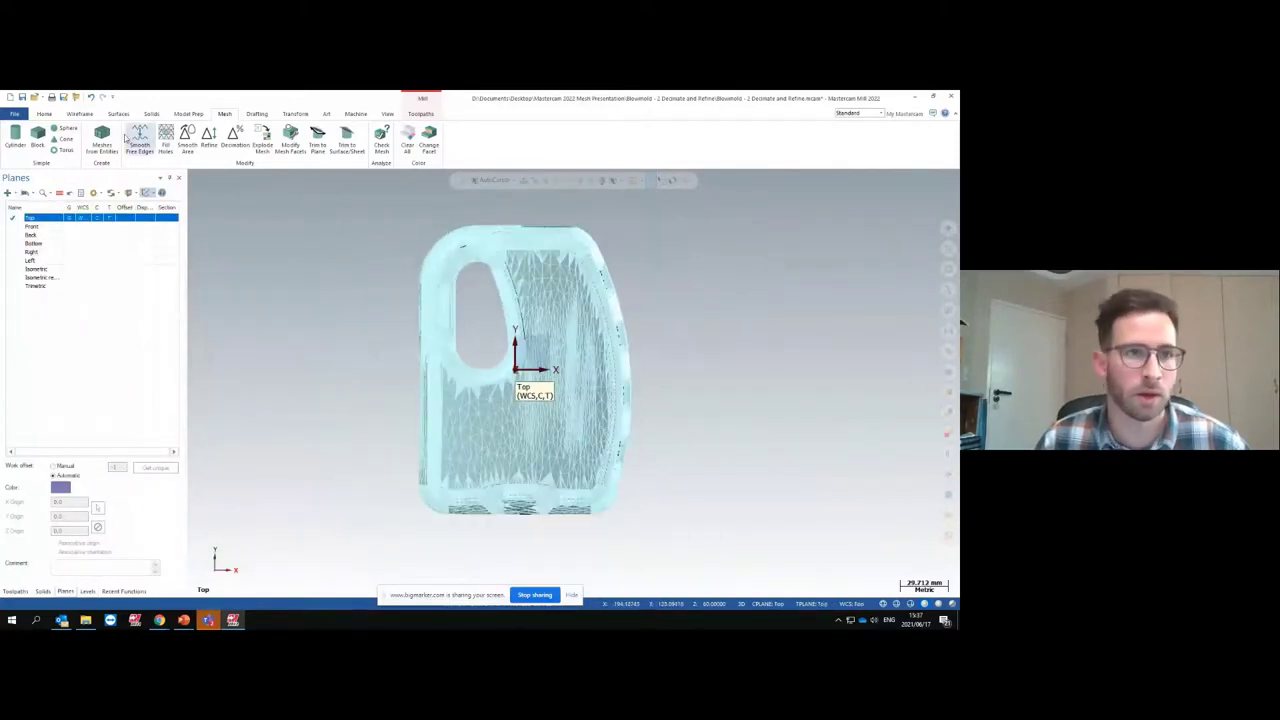
# Bring up the Wireframe drawing tools on the ribbon
pyautogui.click(84, 114)
pyautogui.click(44, 114)
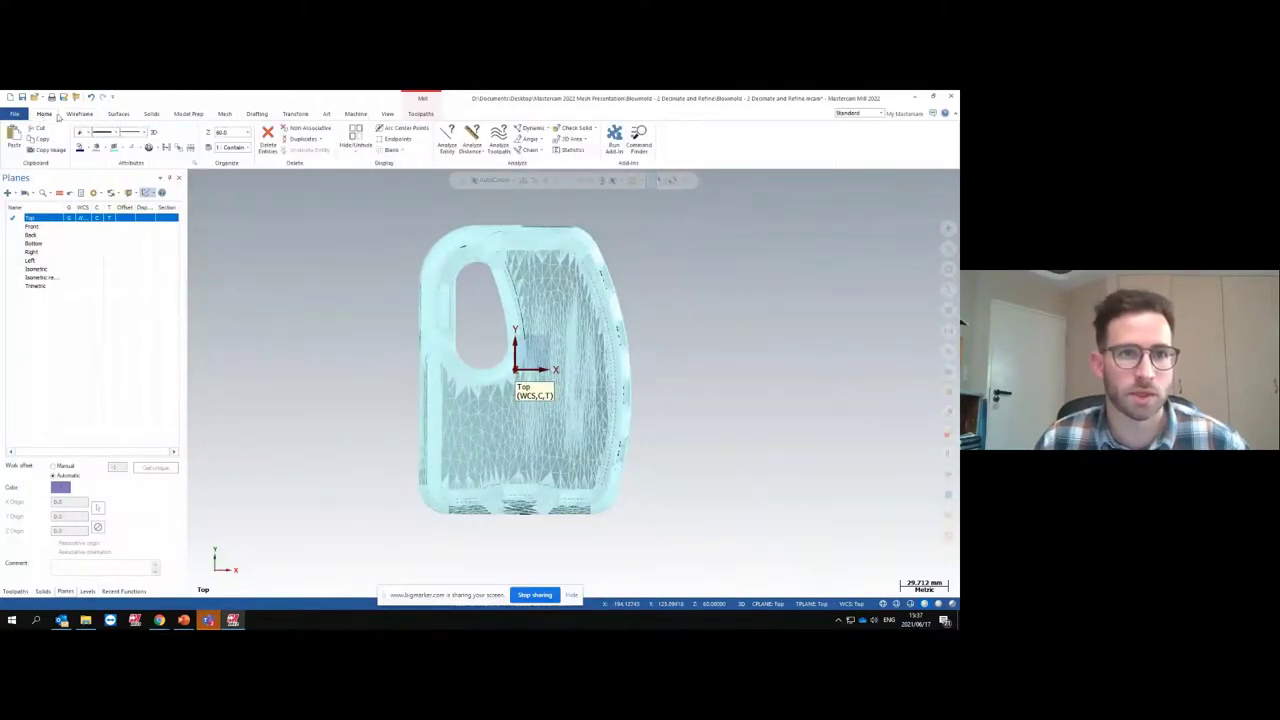
pyautogui.click(79, 114)
# Draw a rectangle enclosing the blowmold mesh in the Top plane
pyautogui.click(299, 138)
pyautogui.click(342, 195)
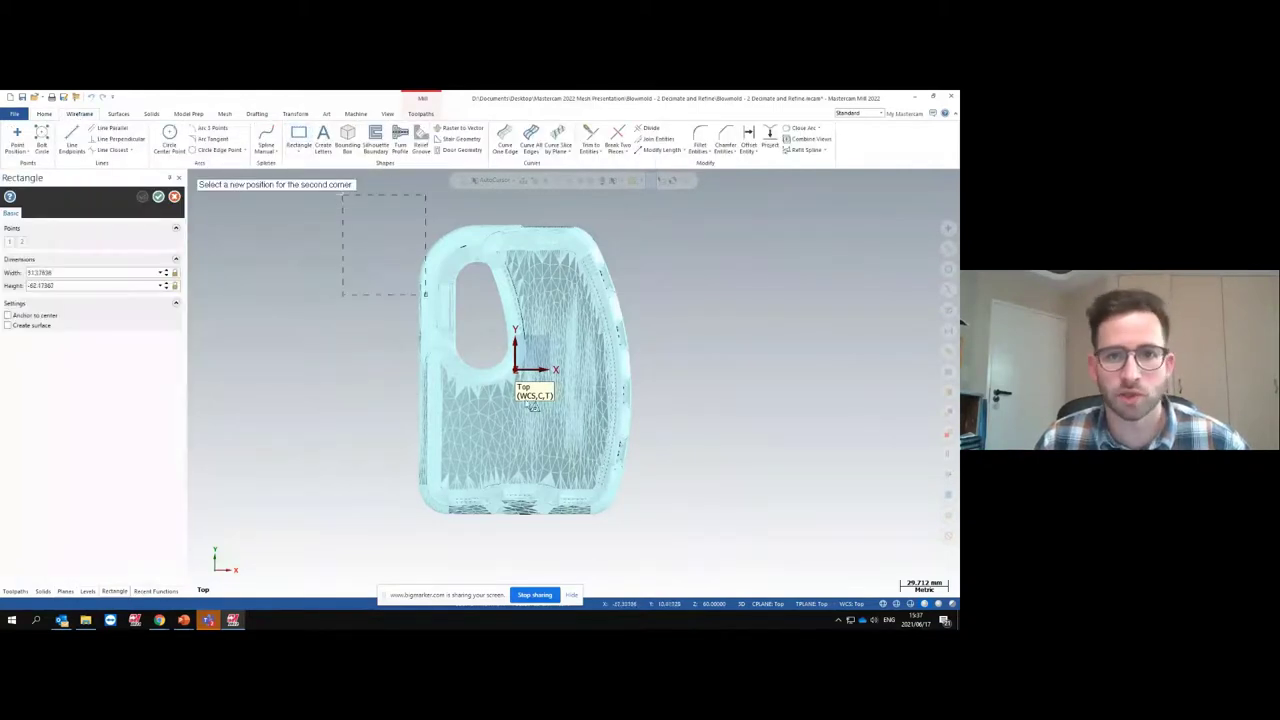
pyautogui.click(722, 548)
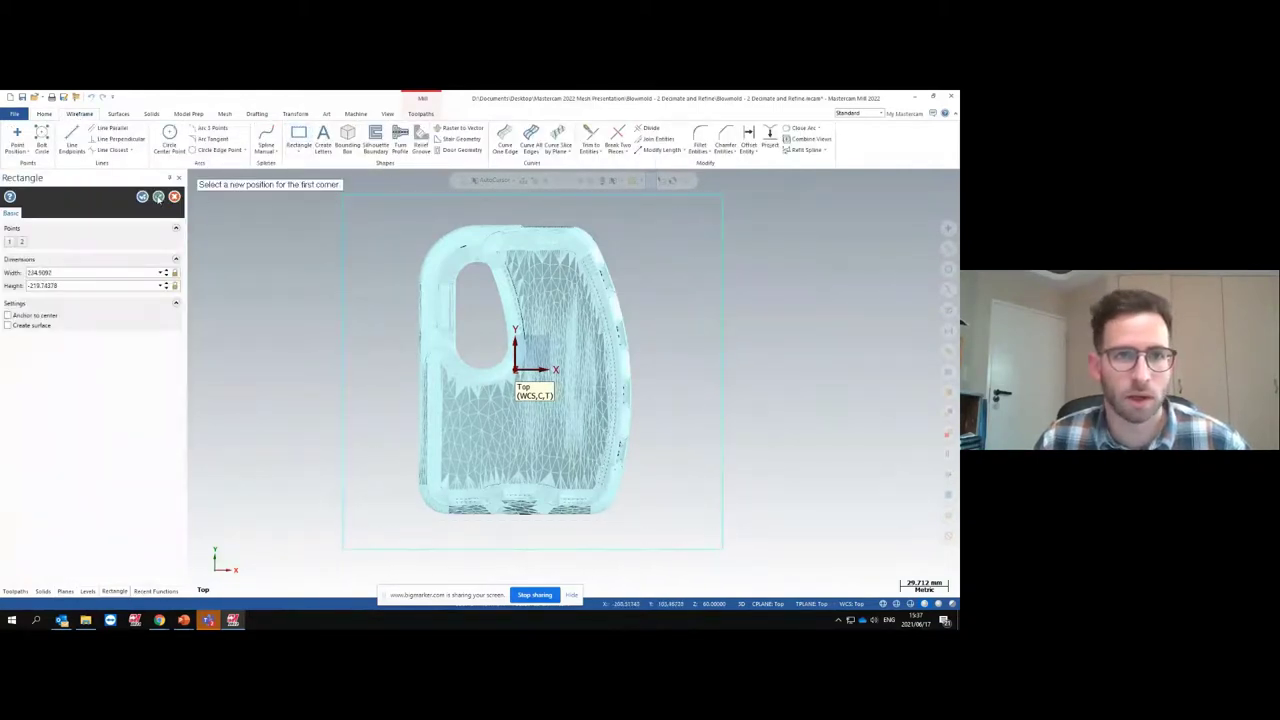
pyautogui.click(158, 197)
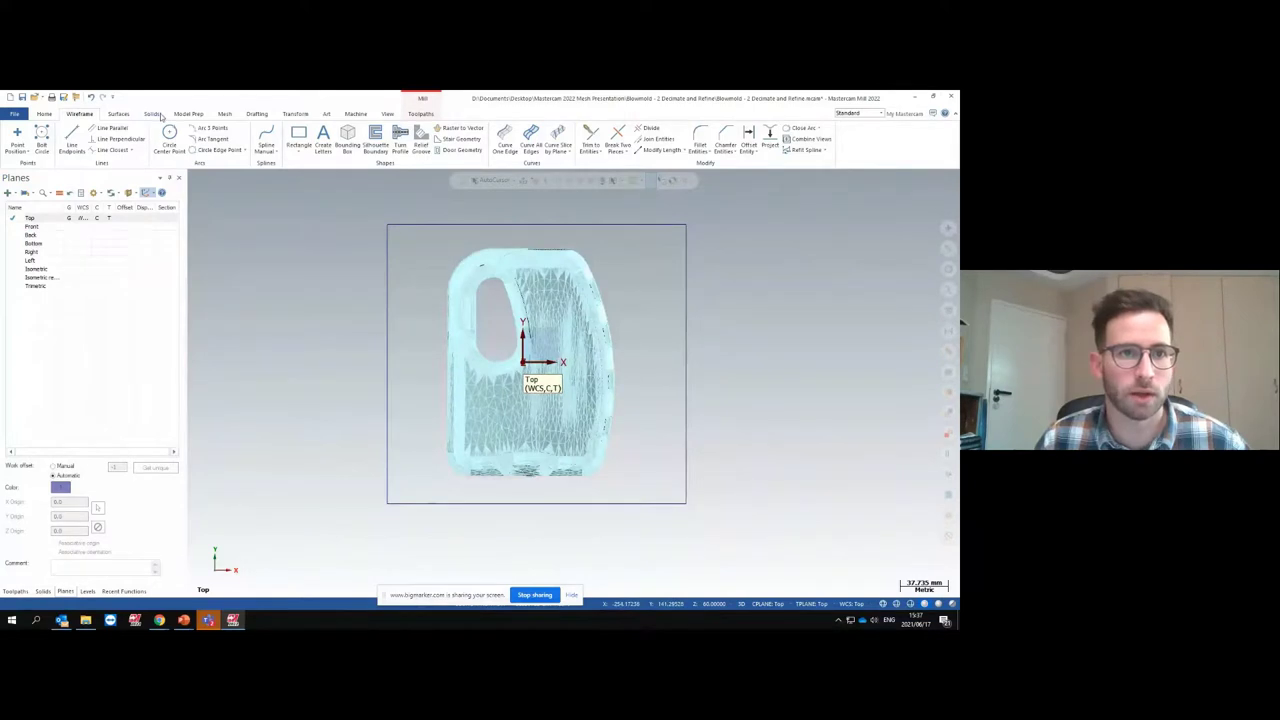
# Create a flat boundary surface from the chained rectangle
pyautogui.click(118, 113)
pyautogui.click(129, 140)
pyautogui.click(428, 224)
pyautogui.press('Return')
pyautogui.moveTo(432, 335); pyautogui.dragTo(400, 314, button='middle')
pyautogui.click(158, 196)
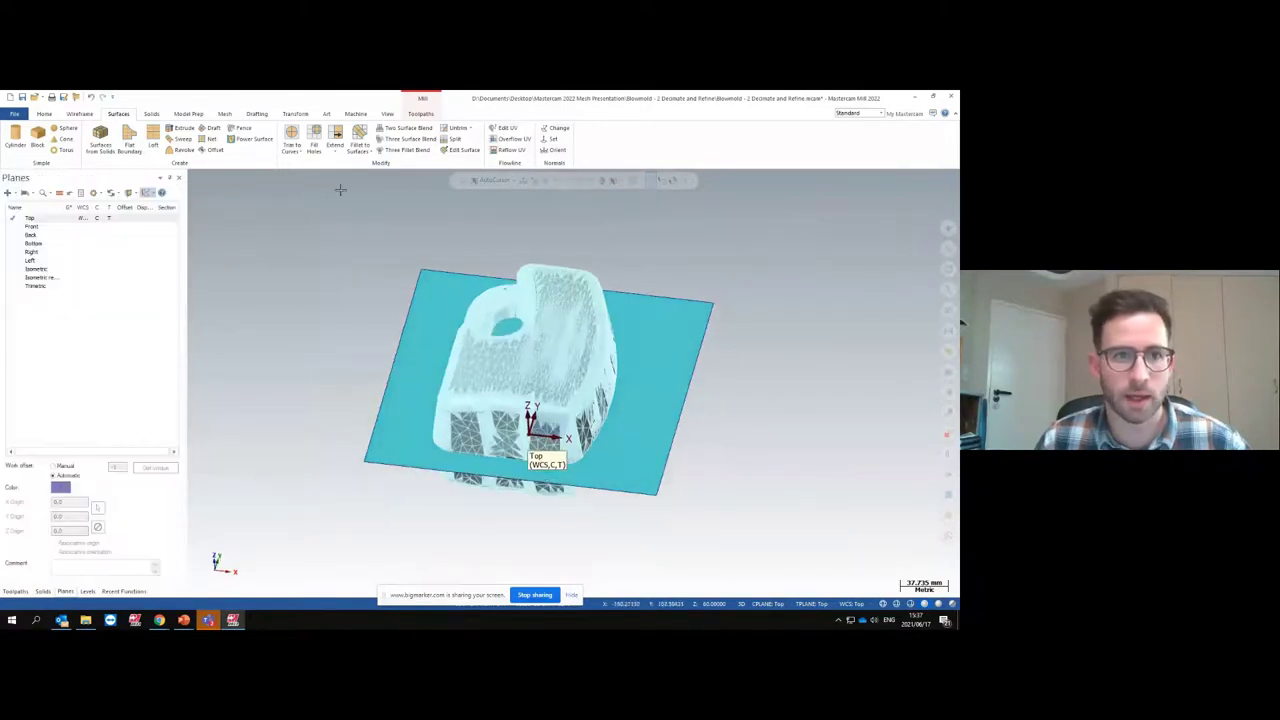
# Start Trim to Surface/Sheet and select the blowmold mesh as the trim target
pyautogui.click(226, 114)
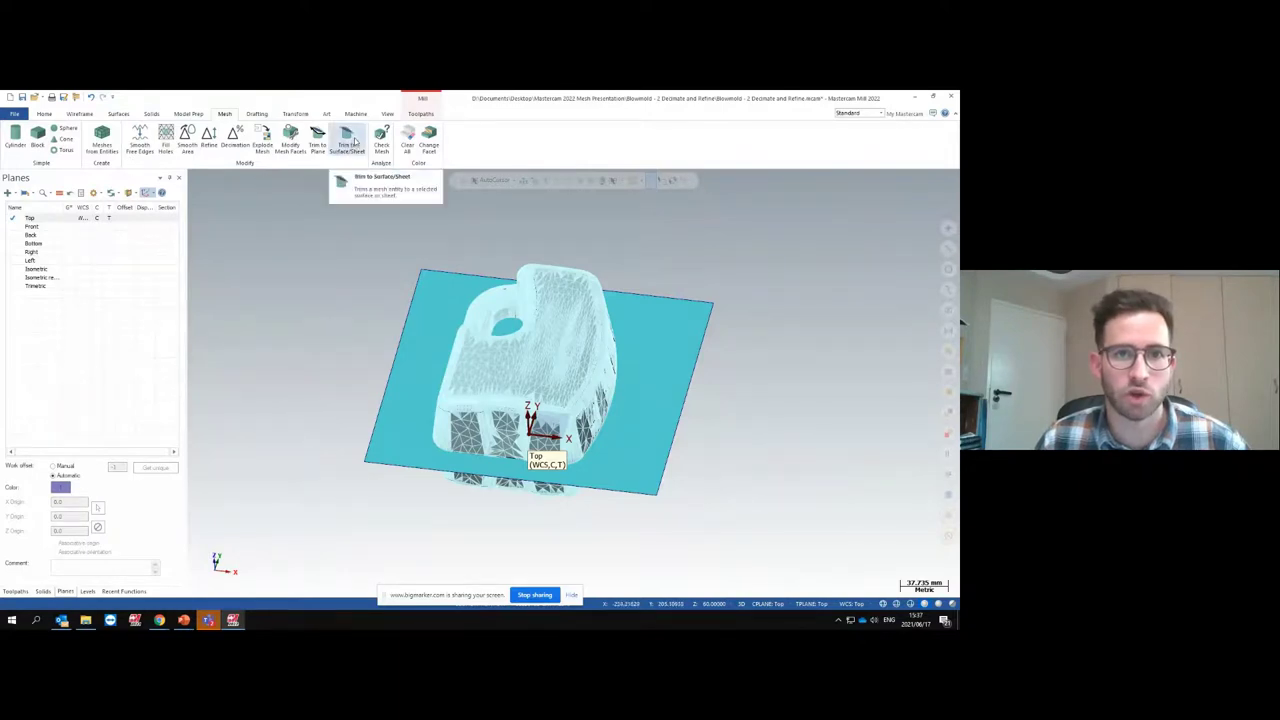
pyautogui.click(345, 140)
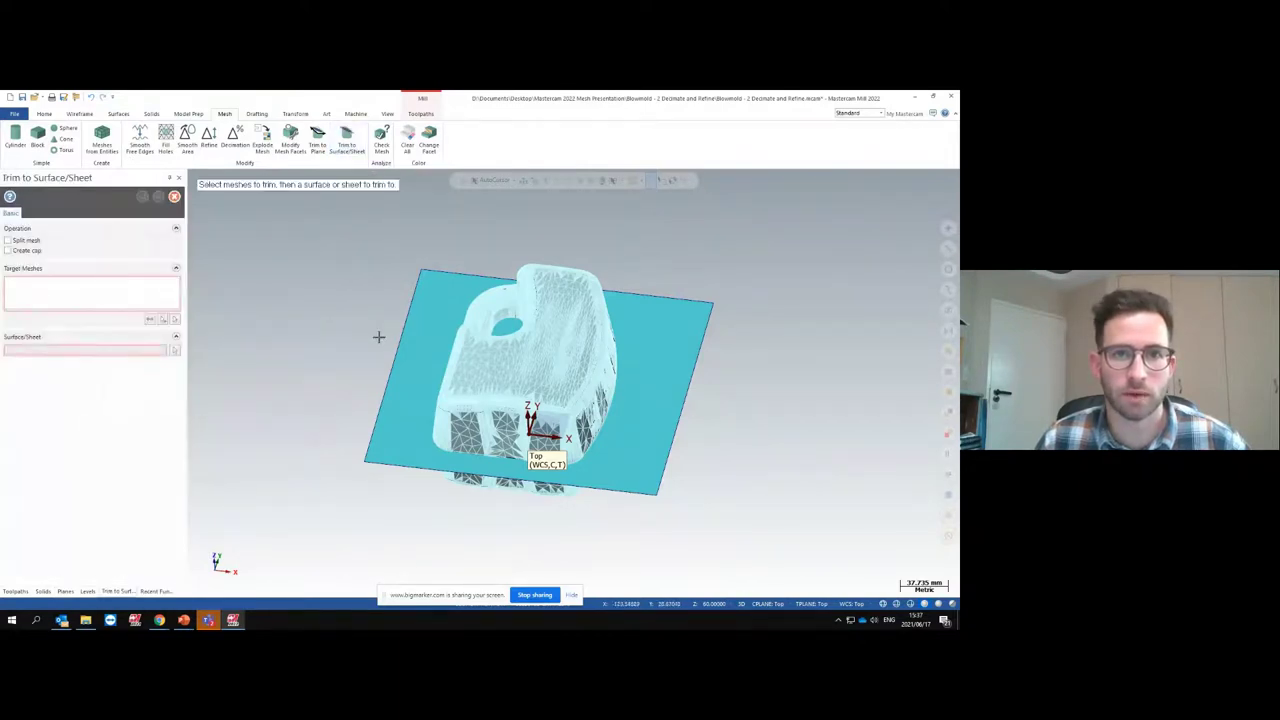
pyautogui.moveTo(365, 322); pyautogui.dragTo(415, 323, button='middle')
pyautogui.click(497, 457)
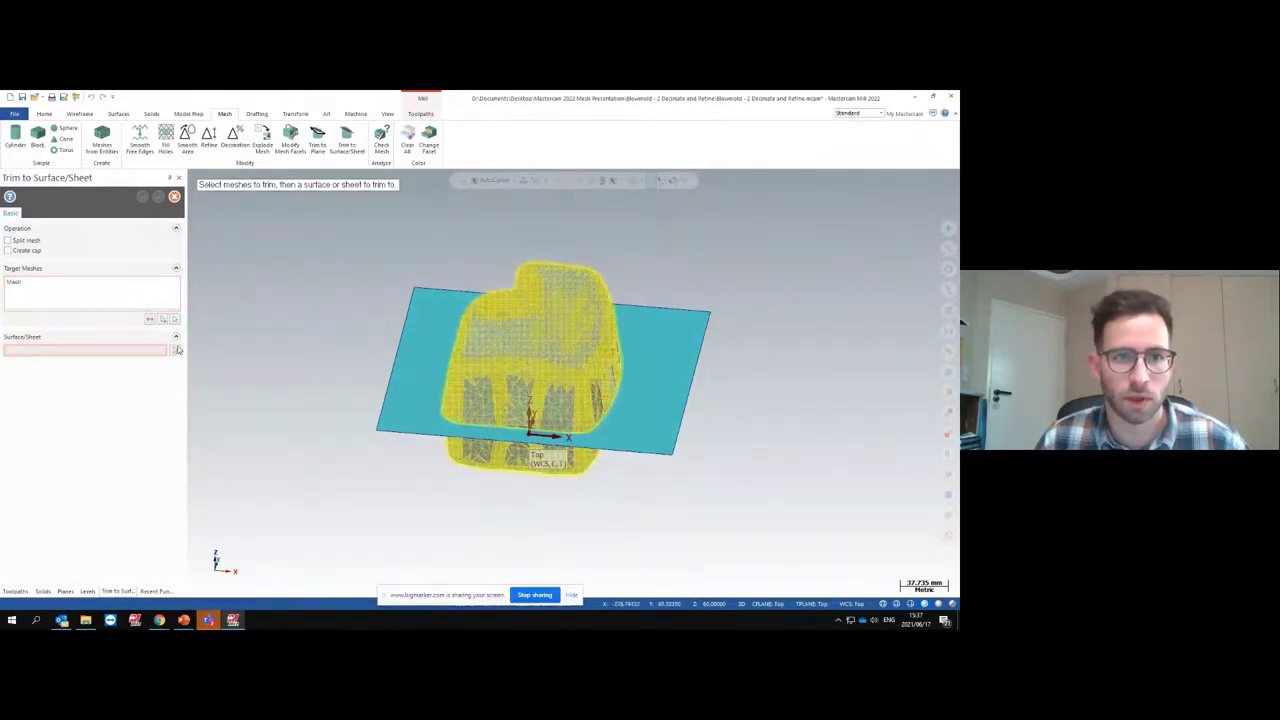
pyautogui.press('Return')
# Trim to the flat surface with Split mesh enabled, then check the split mesh
pyautogui.click(438, 378)
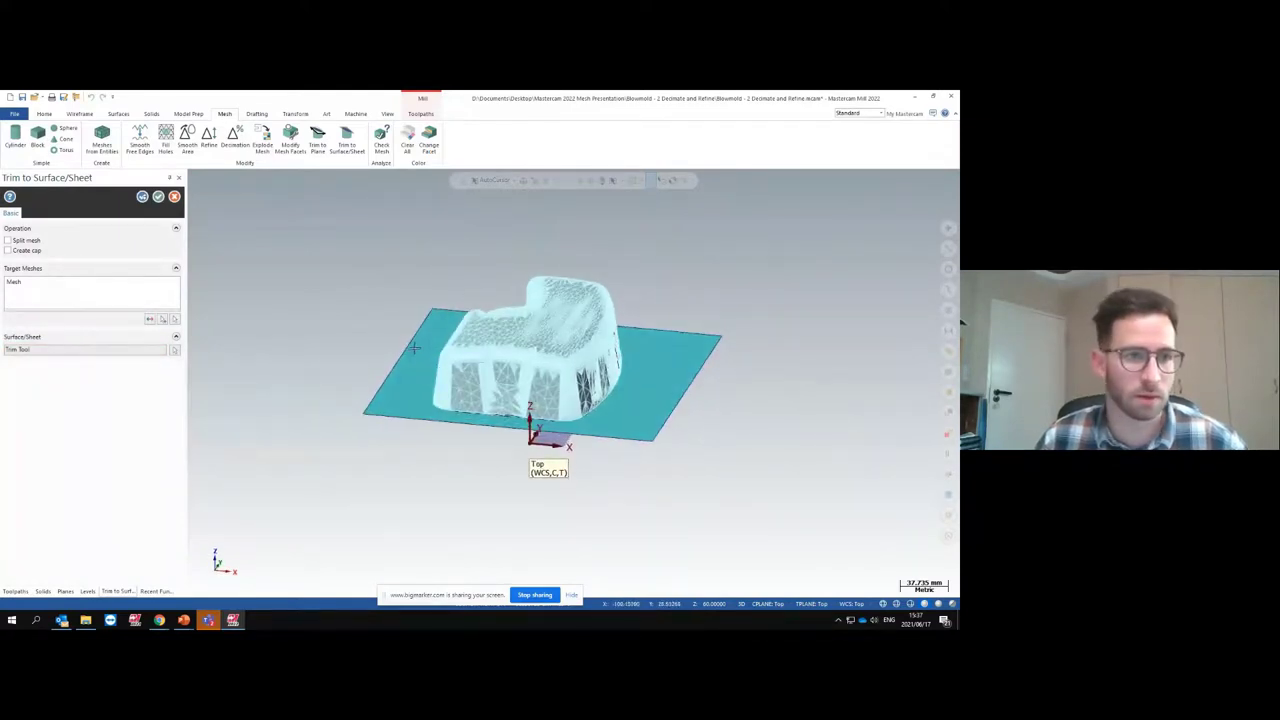
pyautogui.click(26, 240)
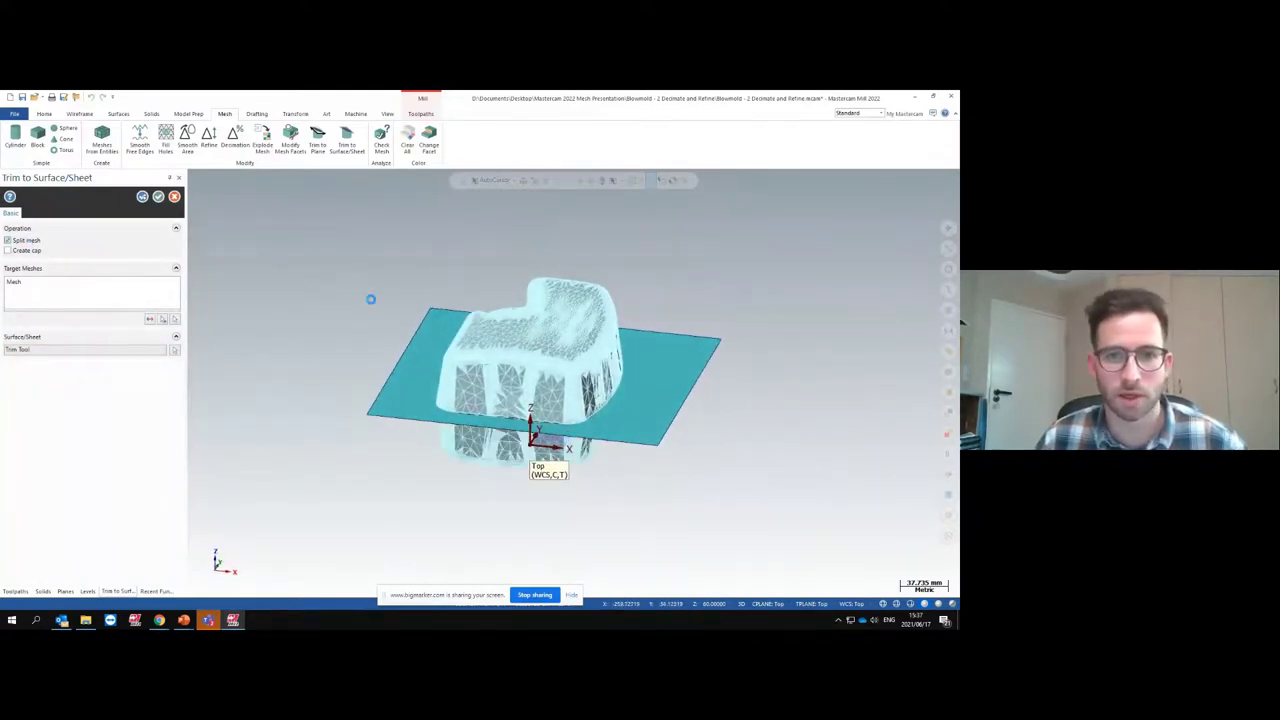
pyautogui.click(159, 196)
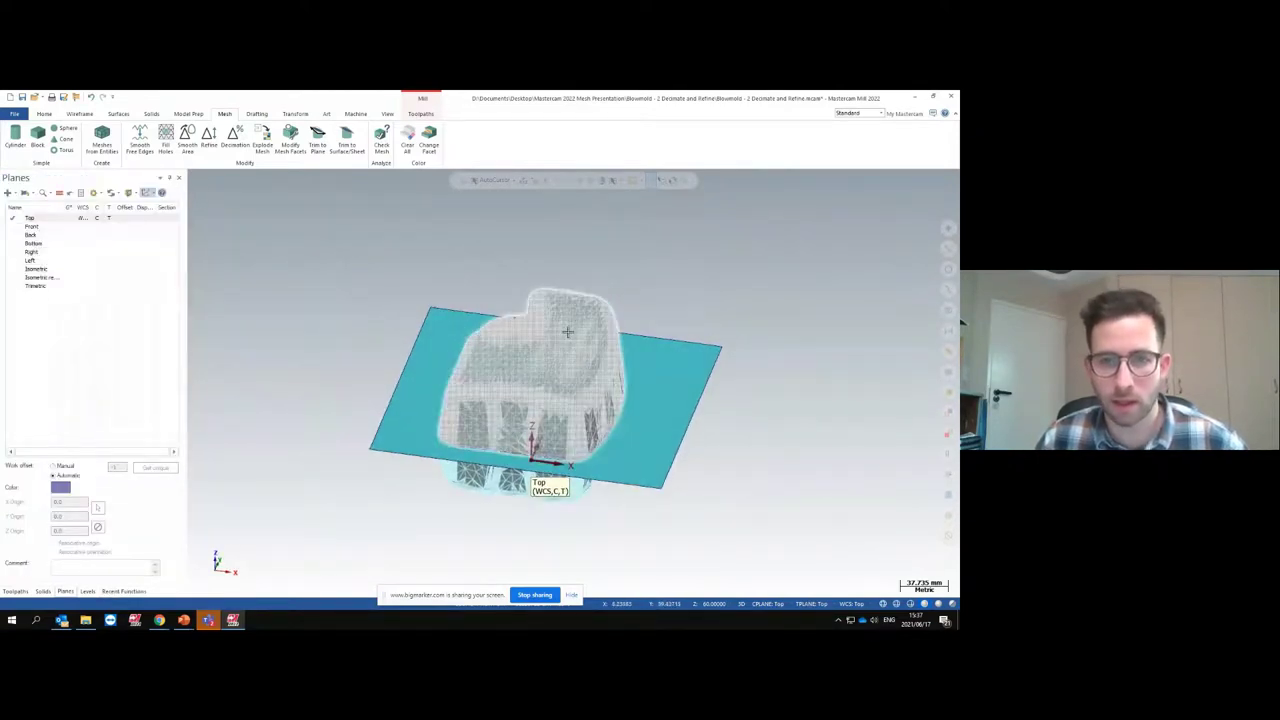
pyautogui.click(521, 342)
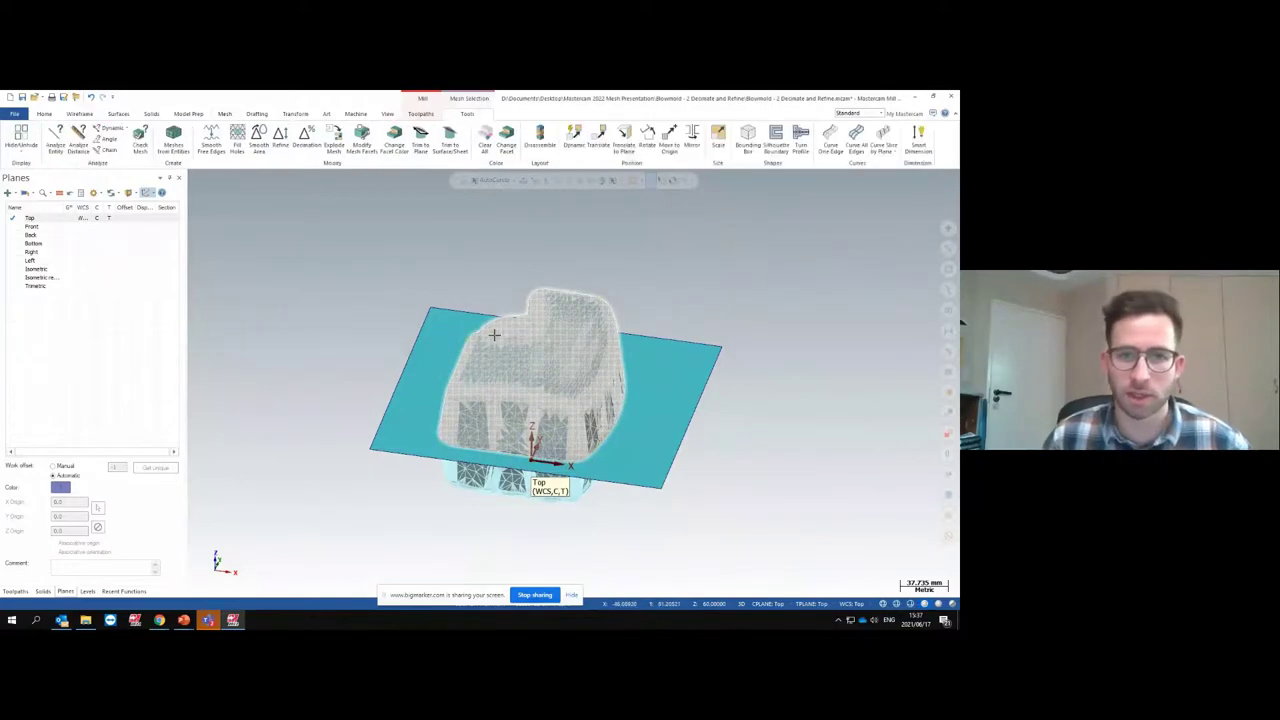
pyautogui.click(497, 365)
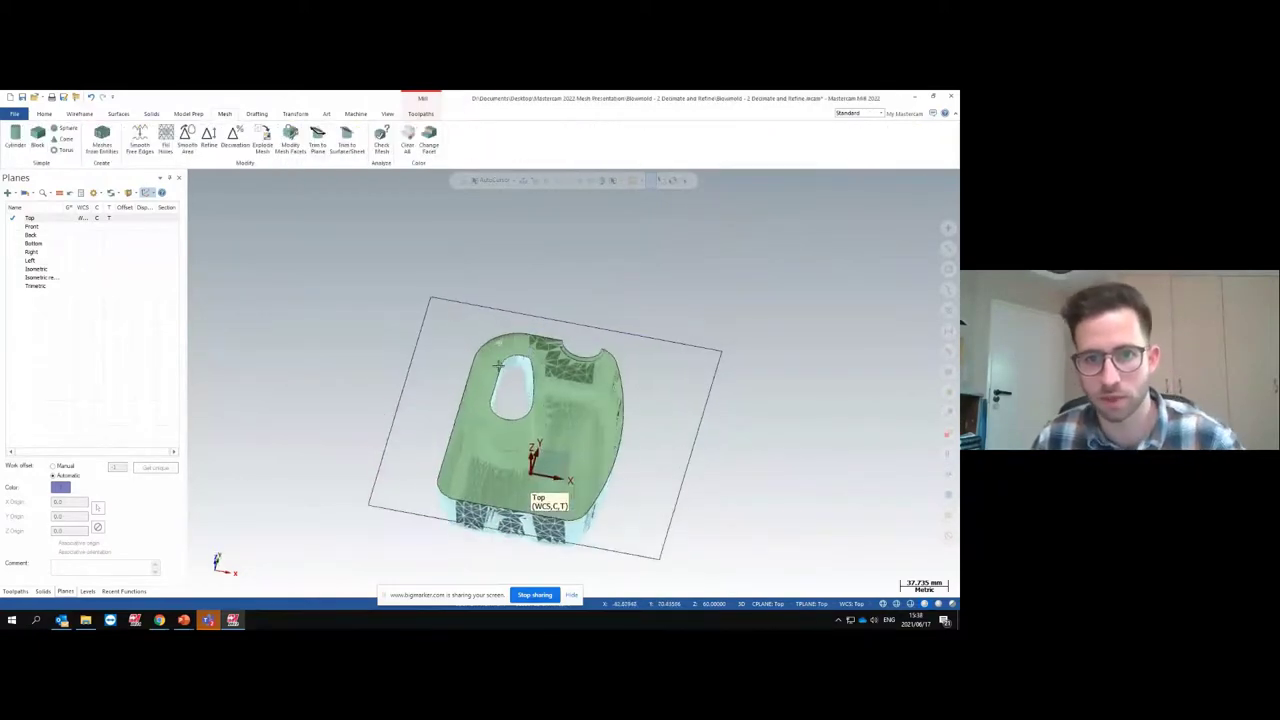
# Flip the blowmold mesh's normals with Normals > Change so its top shades light blue and walls green
pyautogui.scroll(3, 578, 388)
pyautogui.moveTo(573, 389); pyautogui.dragTo(549, 454, button='middle')
pyautogui.scroll(2, 549, 454)
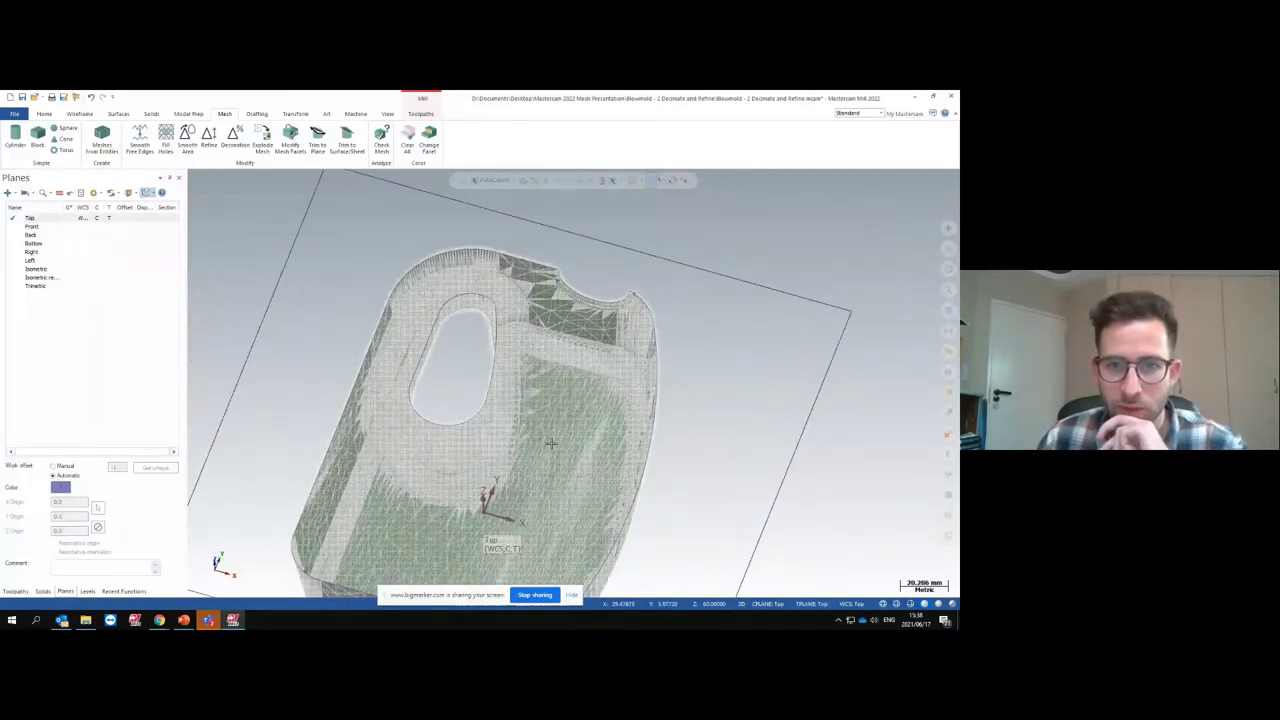
pyautogui.moveTo(551, 443); pyautogui.dragTo(402, 248, button='middle')
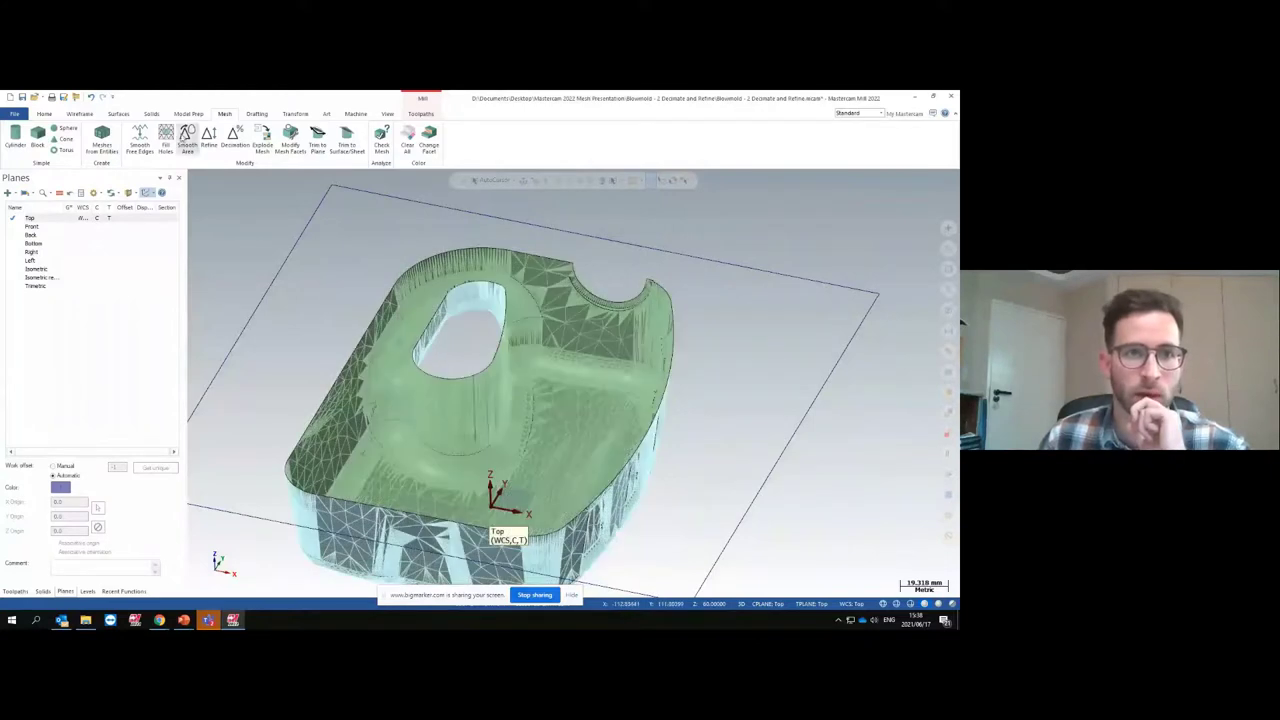
pyautogui.click(124, 116)
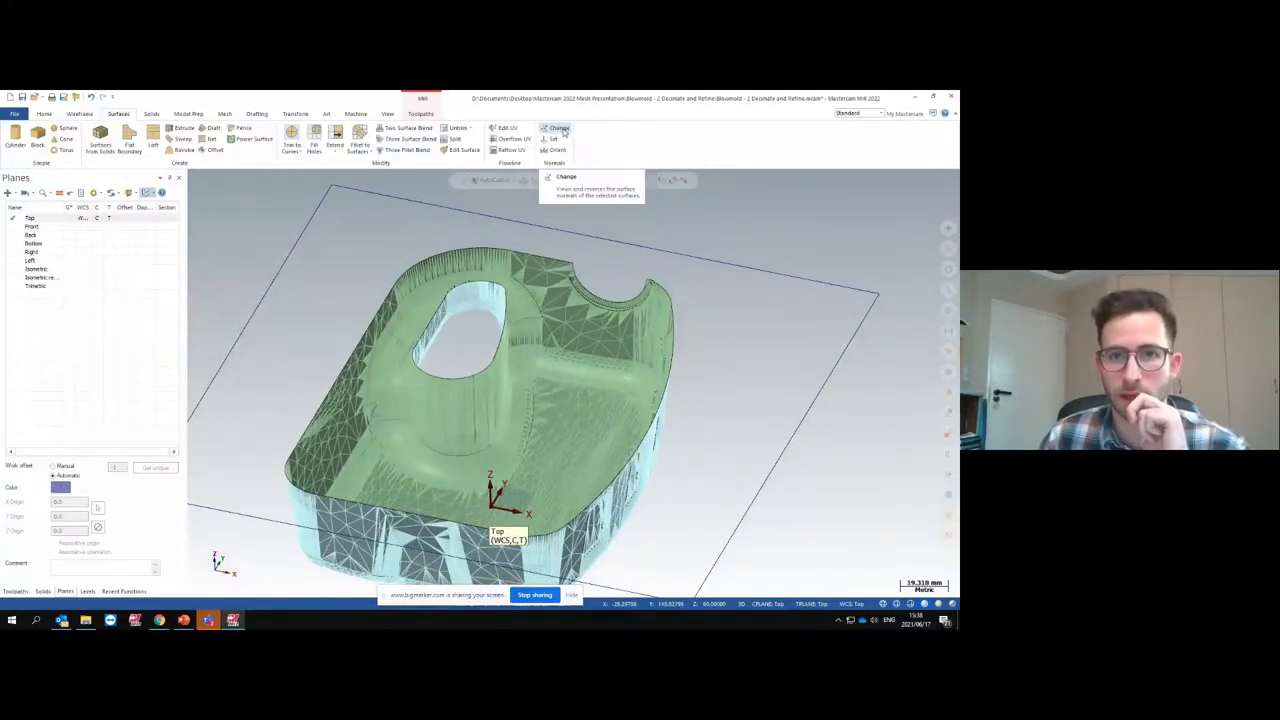
pyautogui.click(564, 131)
pyautogui.click(576, 372)
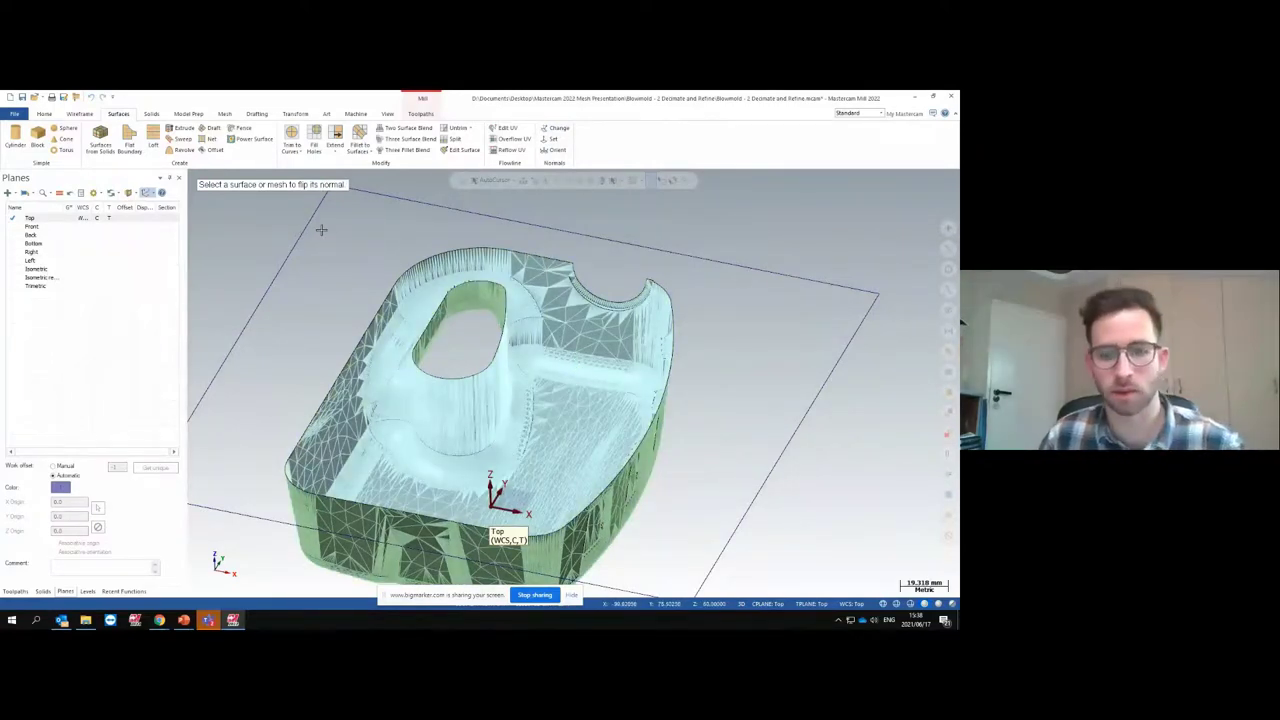
pyautogui.moveTo(321, 230); pyautogui.dragTo(460, 210, button='middle')
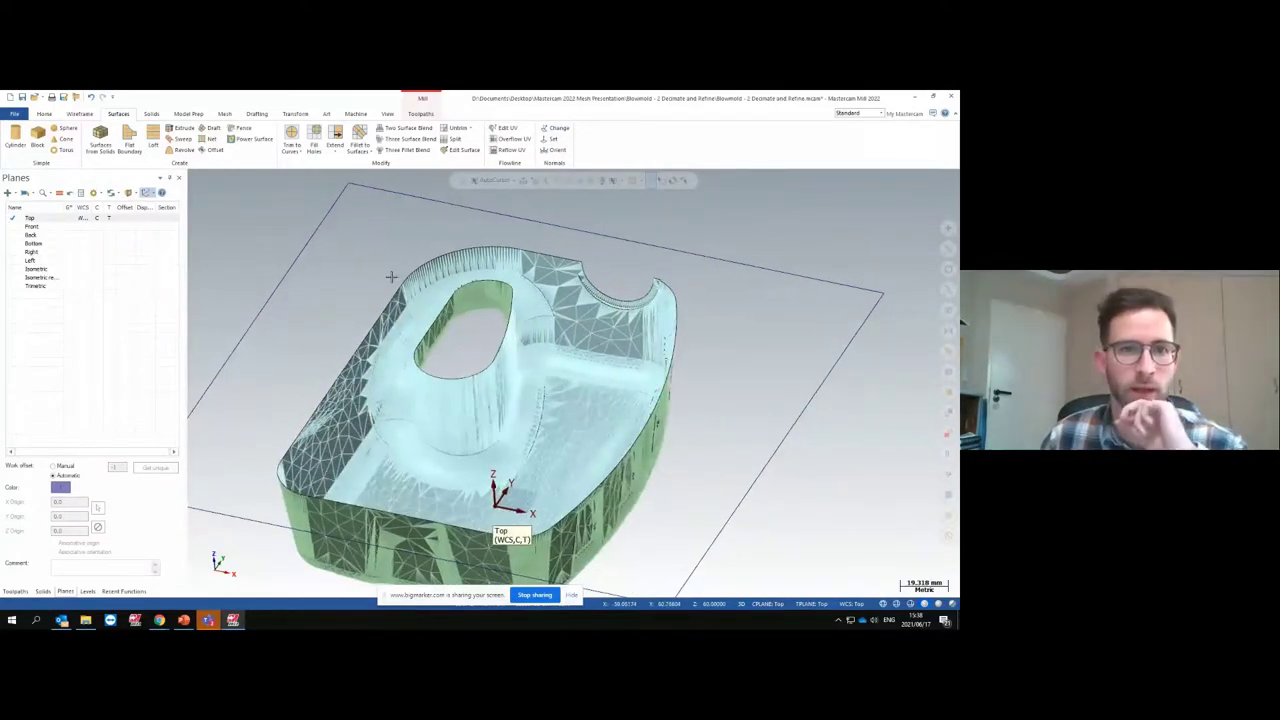
pyautogui.click(428, 114)
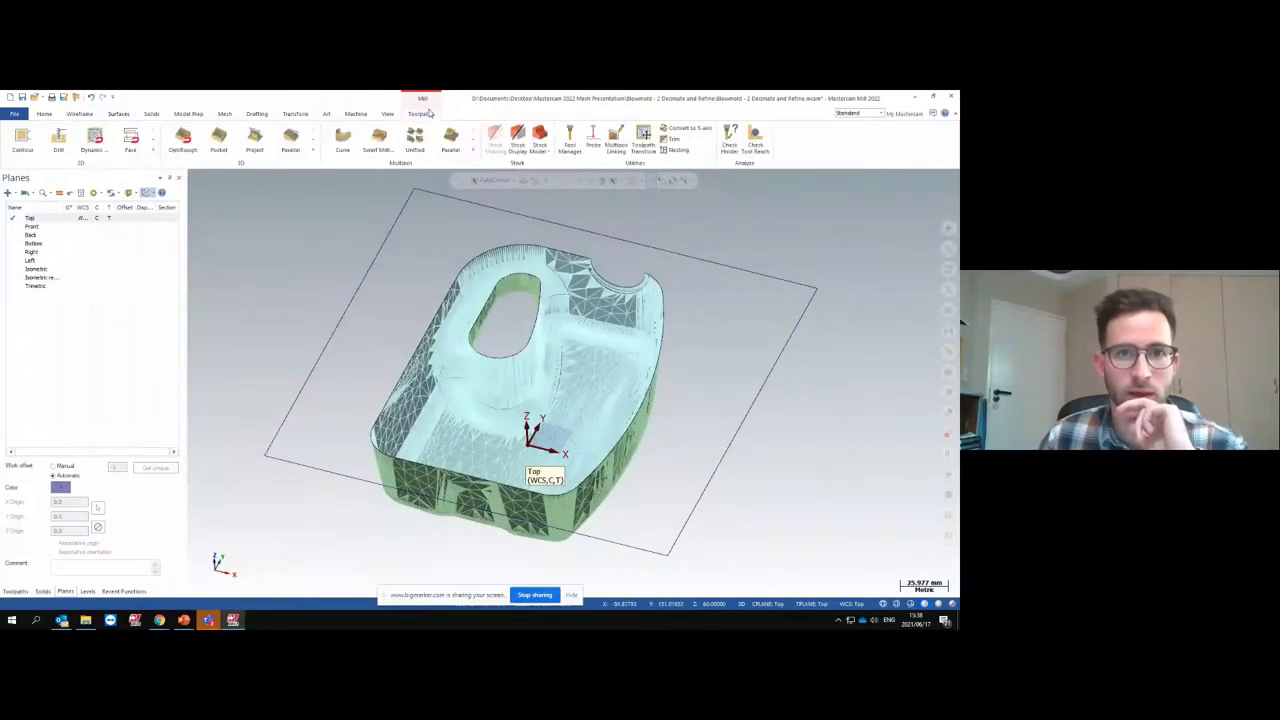
# Start a 3D Scallop toolpath and select the whole mesh as machining geometry
pyautogui.click(313, 149)
pyautogui.click(184, 275)
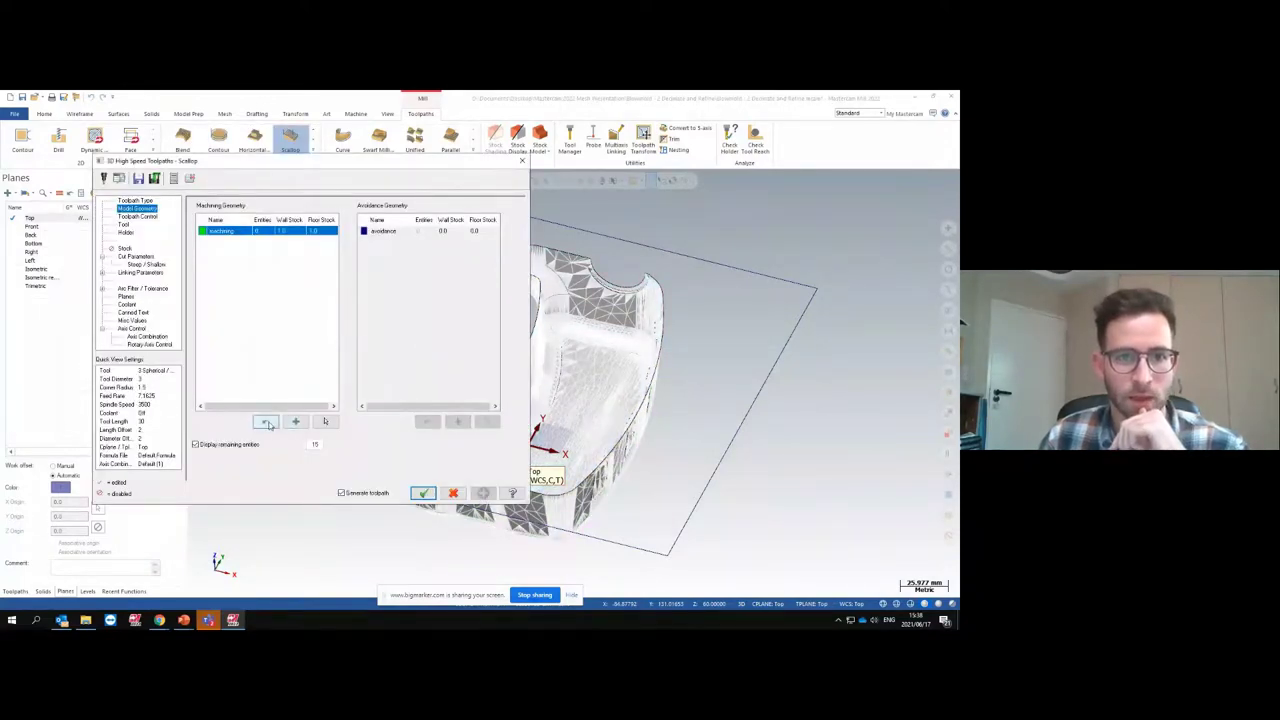
pyautogui.click(325, 421)
pyautogui.click(500, 397)
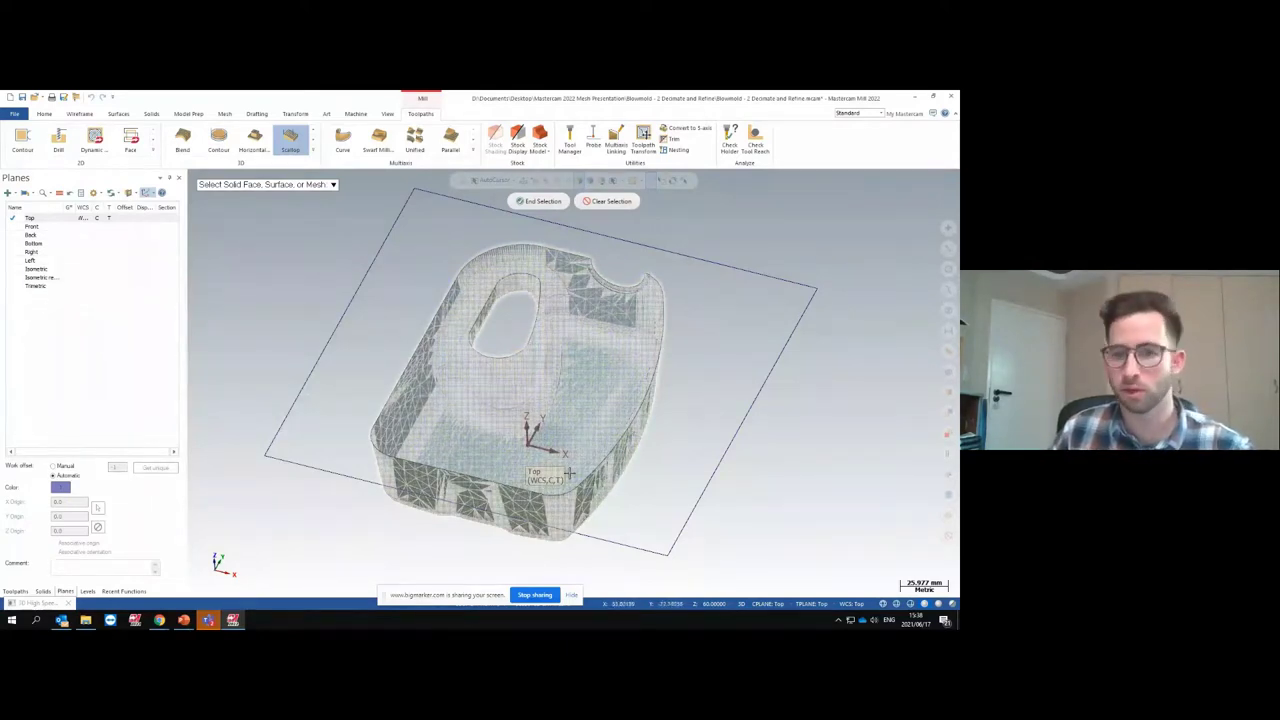
pyautogui.click(582, 268)
pyautogui.click(552, 204)
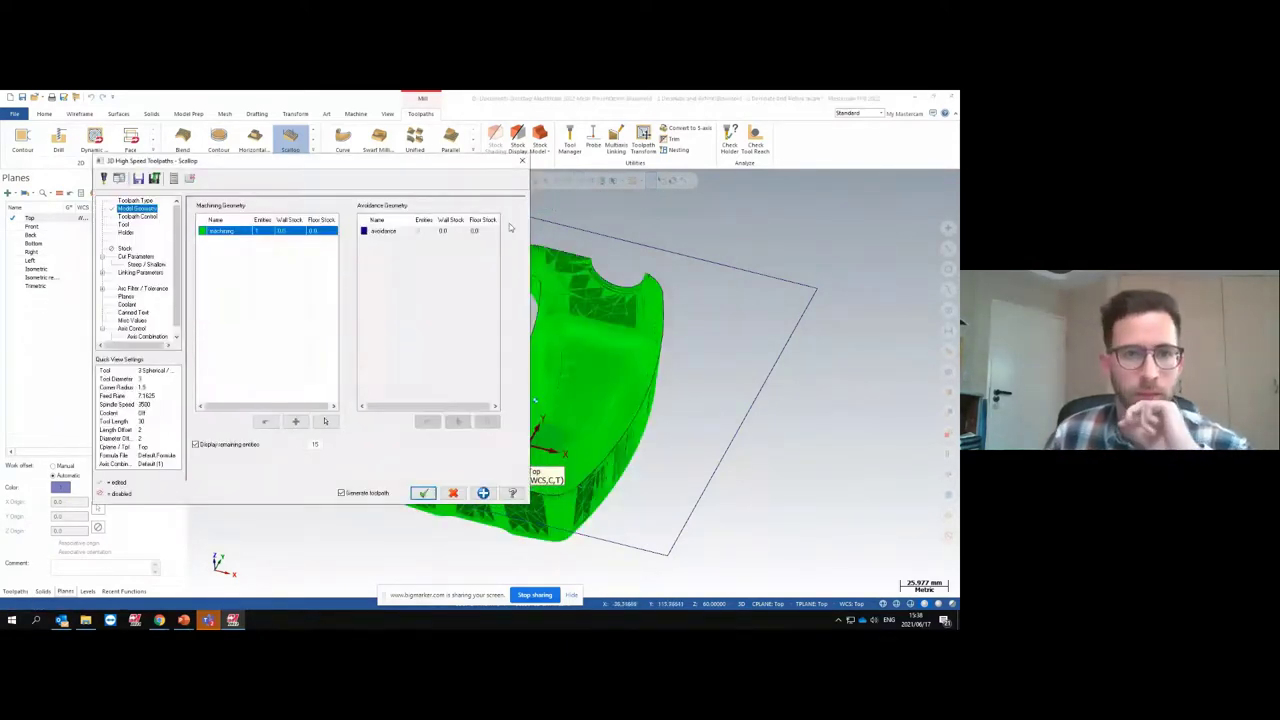
# Choose the 8 mm ball-nose end mill from the filtered tool library
pyautogui.click(137, 218)
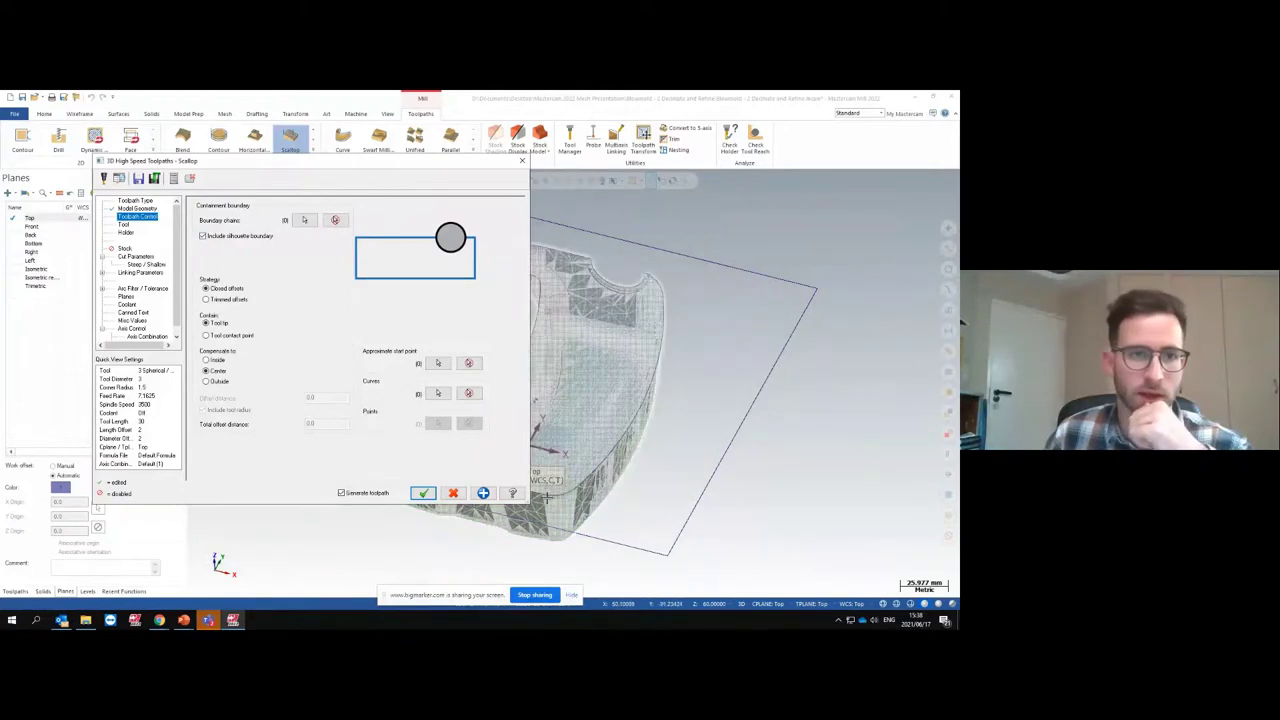
pyautogui.click(124, 225)
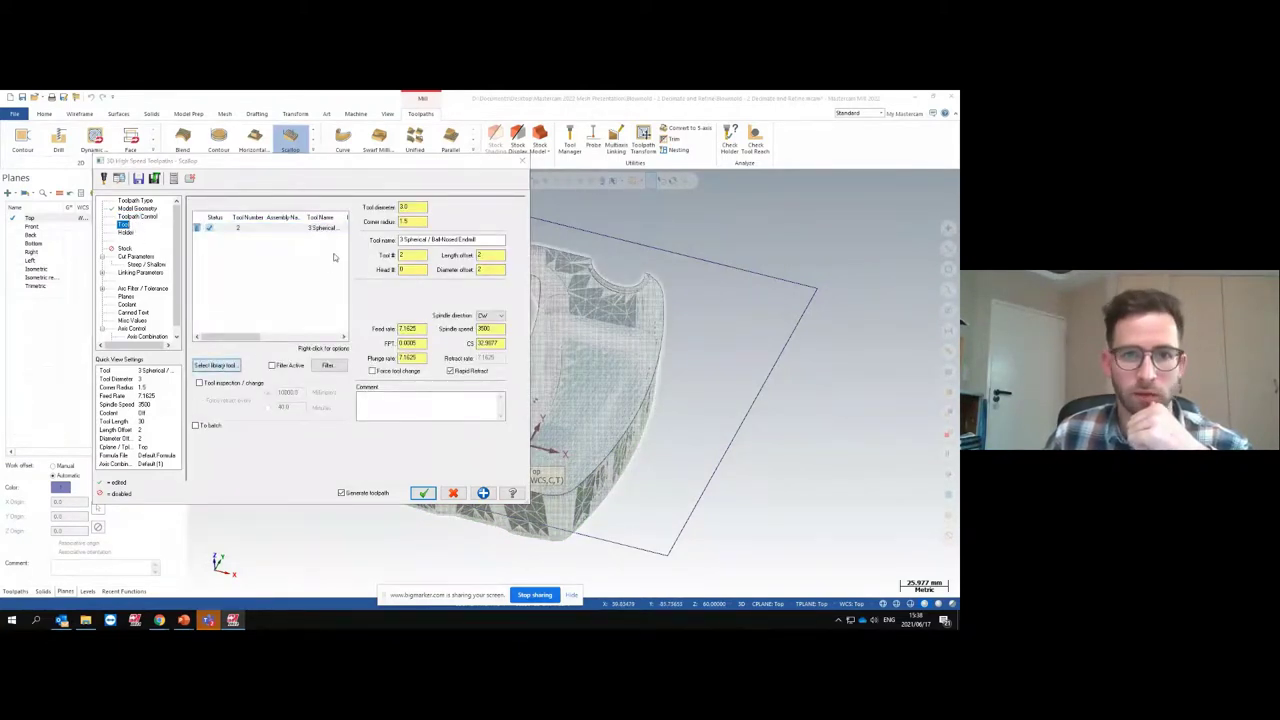
pyautogui.click(215, 365)
pyautogui.click(306, 269)
pyautogui.doubleClick(293, 228)
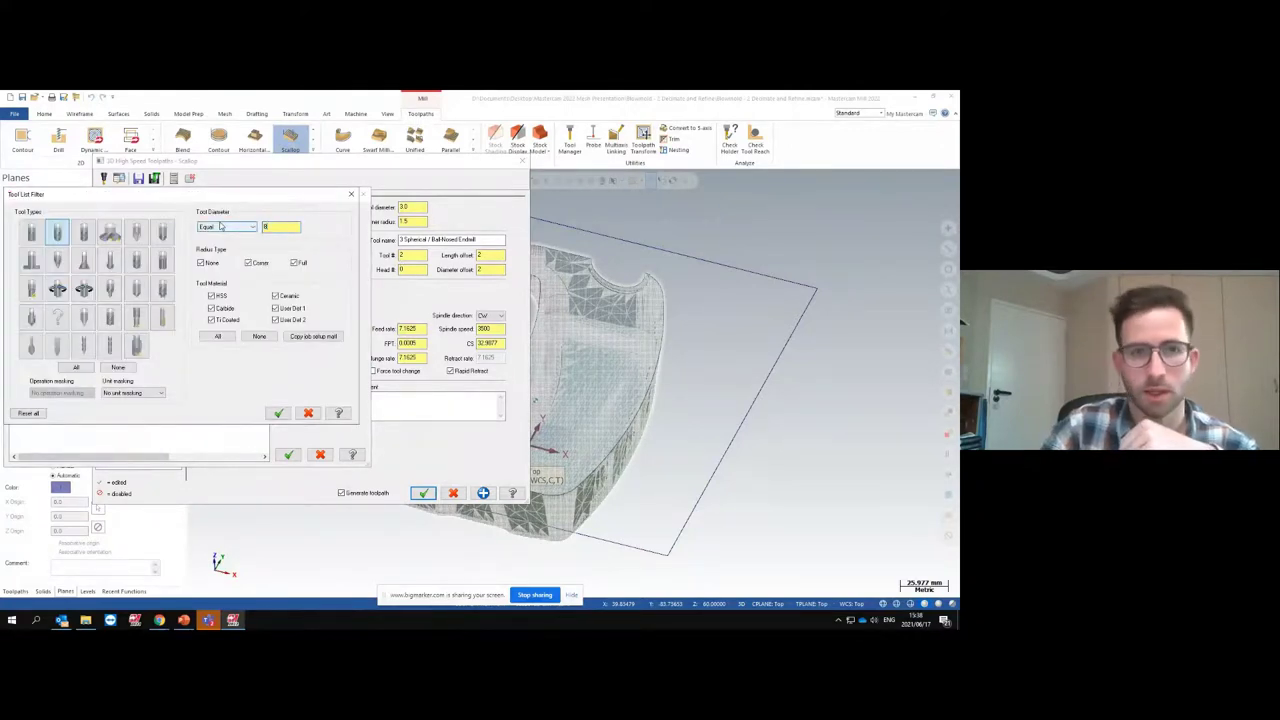
pyautogui.click(279, 413)
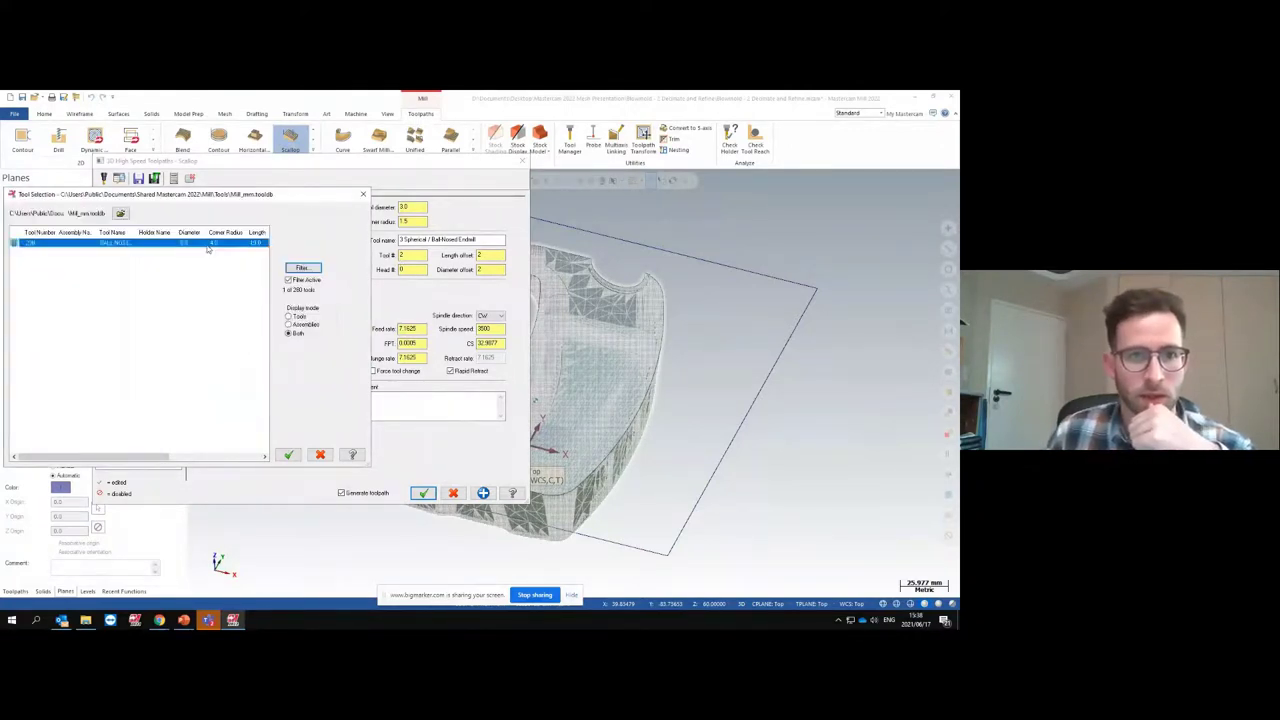
pyautogui.click(289, 455)
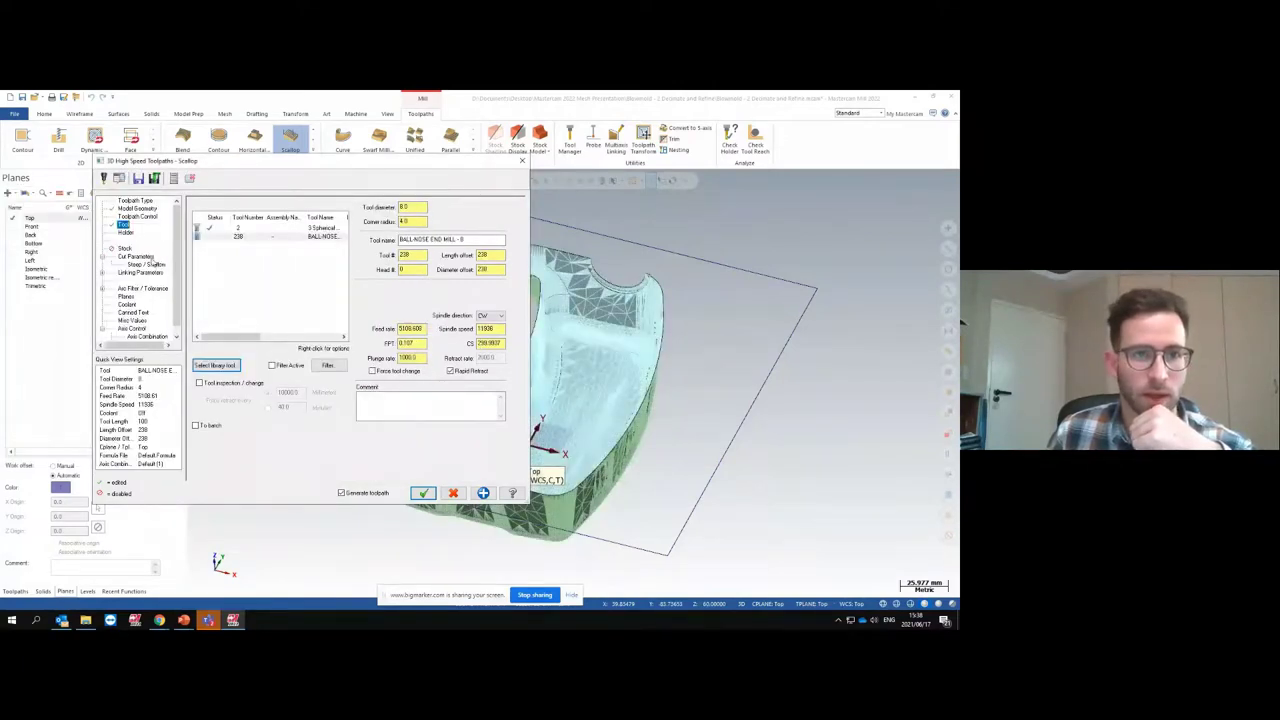
# Set the scallop stepover to 2 and create the toolpath
pyautogui.click(150, 258)
pyautogui.press('Tab')
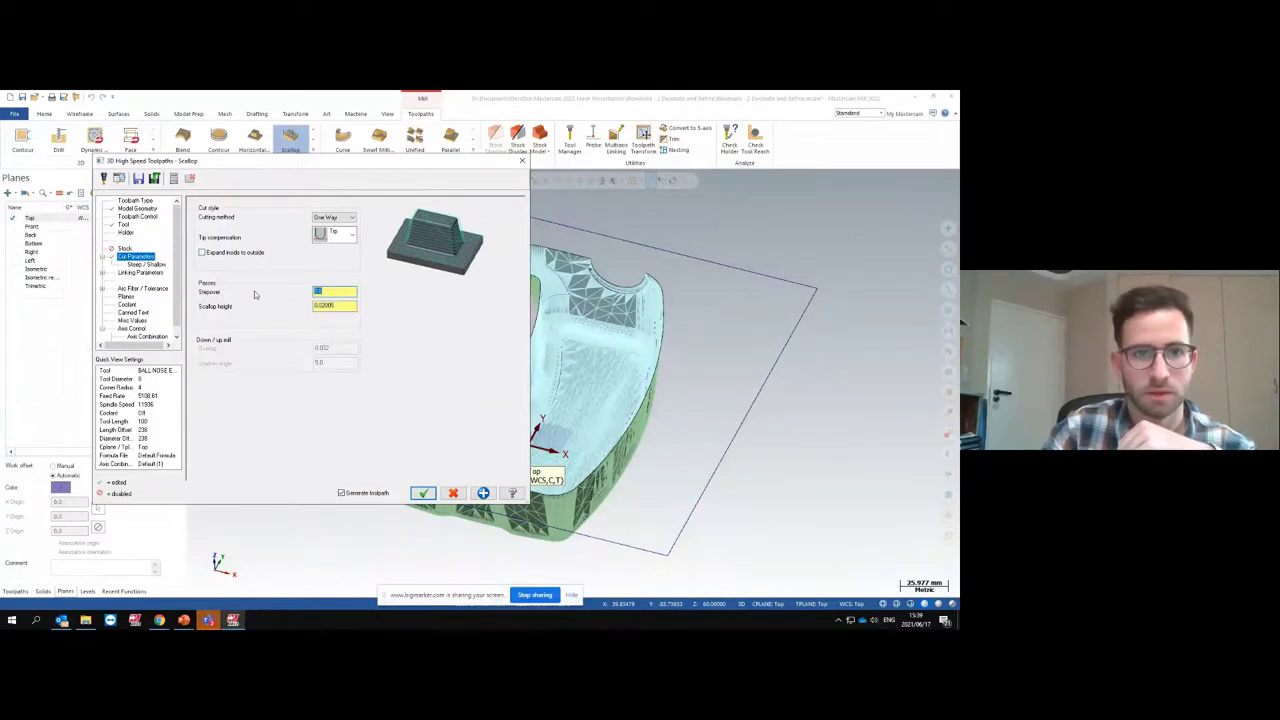
pyautogui.write('2')
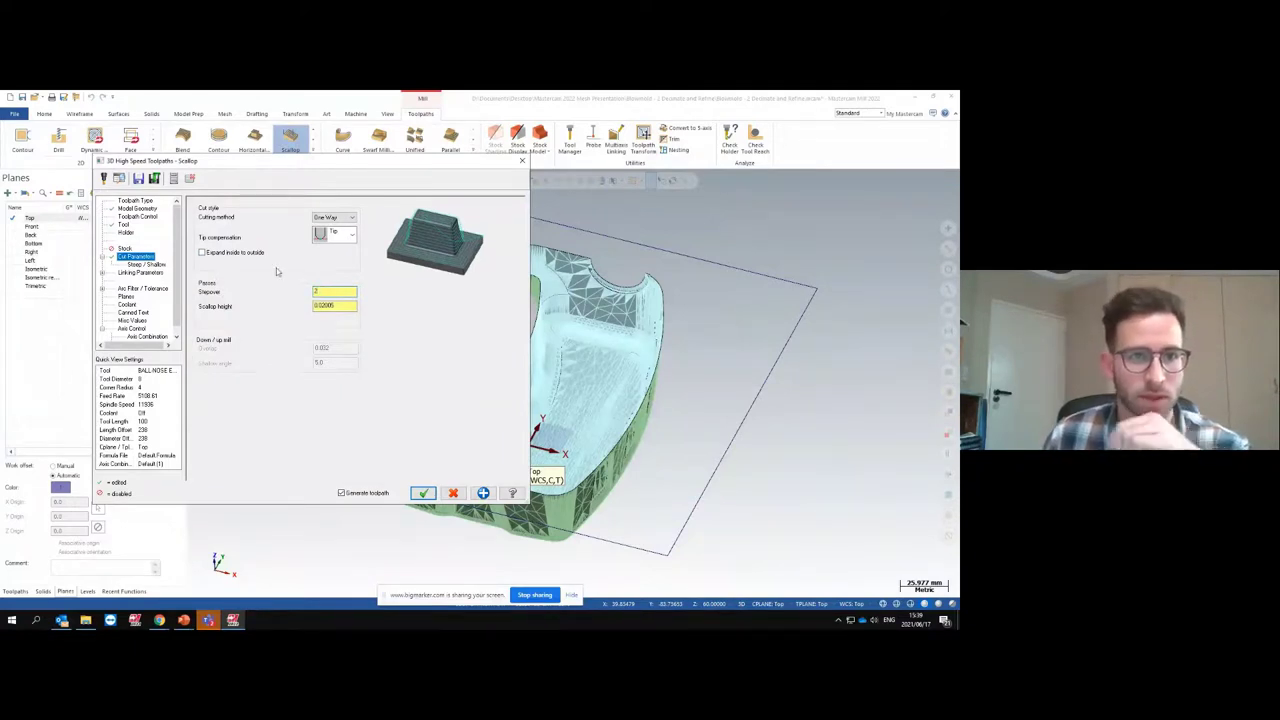
pyautogui.click(127, 297)
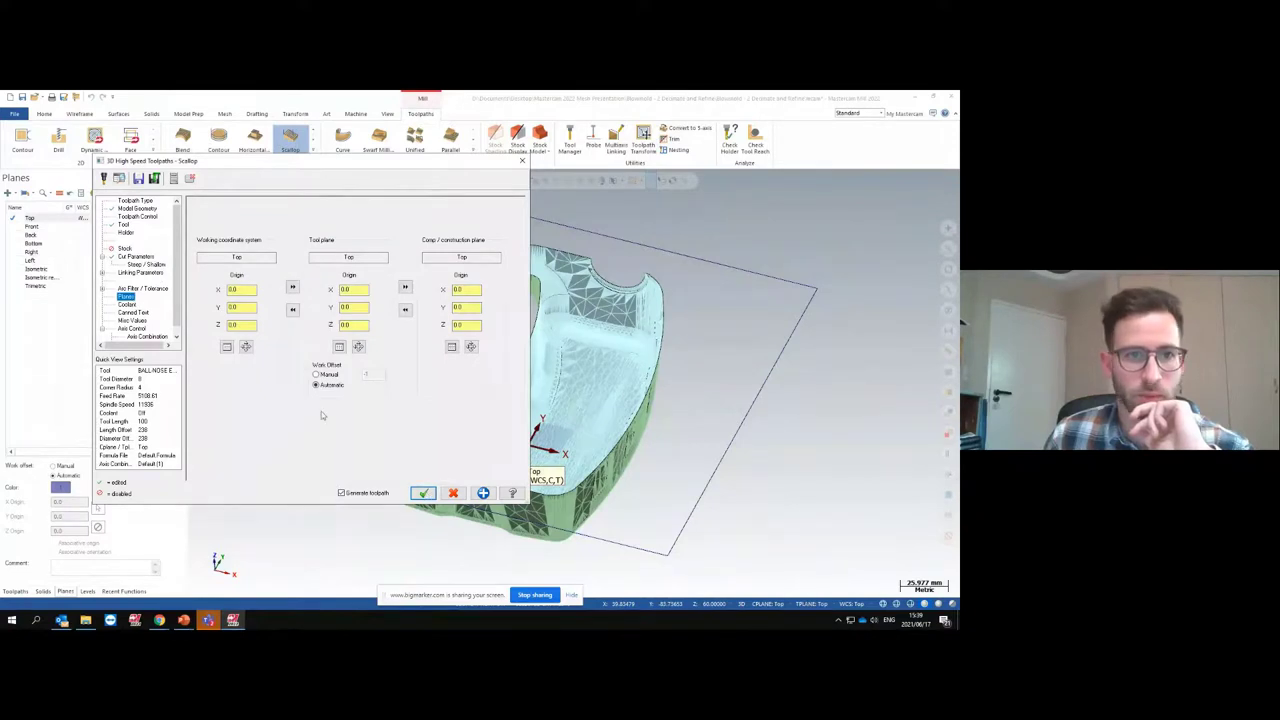
pyautogui.click(423, 493)
pyautogui.moveTo(488, 419)
pyautogui.mouseDown(button='middle')
pyautogui.moveTo(506, 436)
pyautogui.moveTo(478, 426)
pyautogui.mouseUp(button='middle')
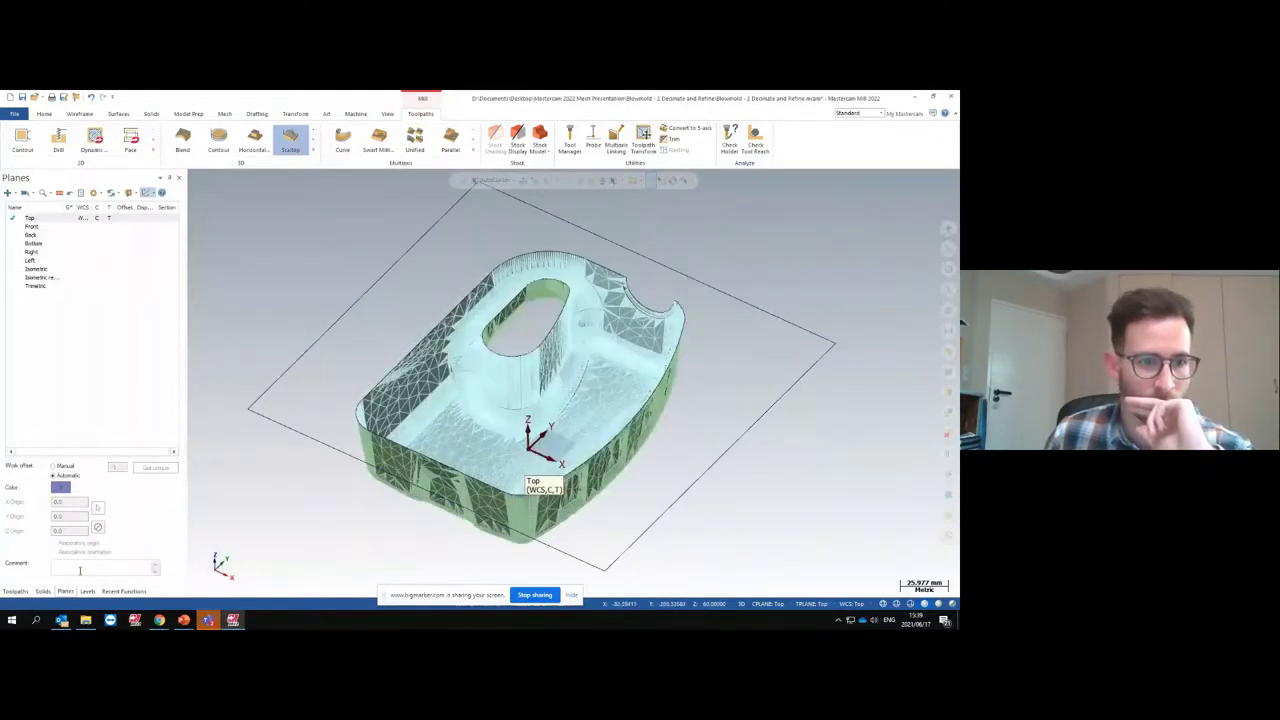
pyautogui.hotkey('alt', 'o')
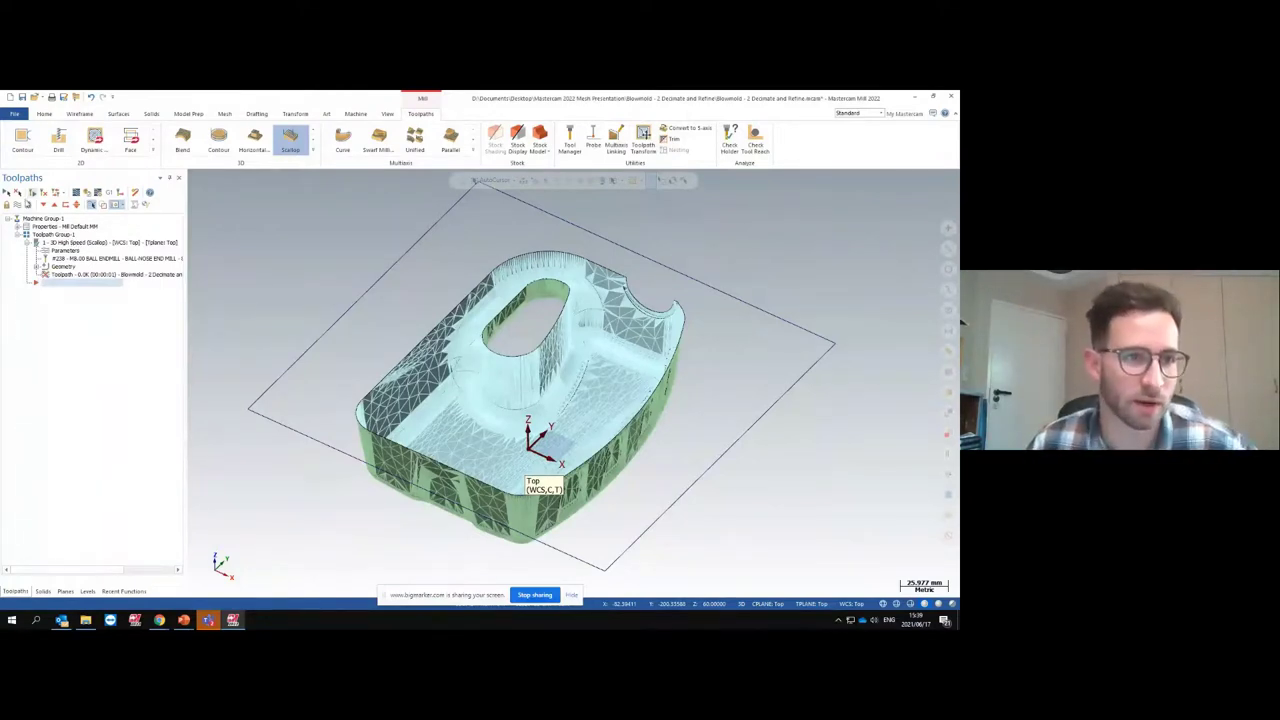
# Regenerate the scallop toolpath and play its Backplot simulation to the end
pyautogui.click(87, 196)
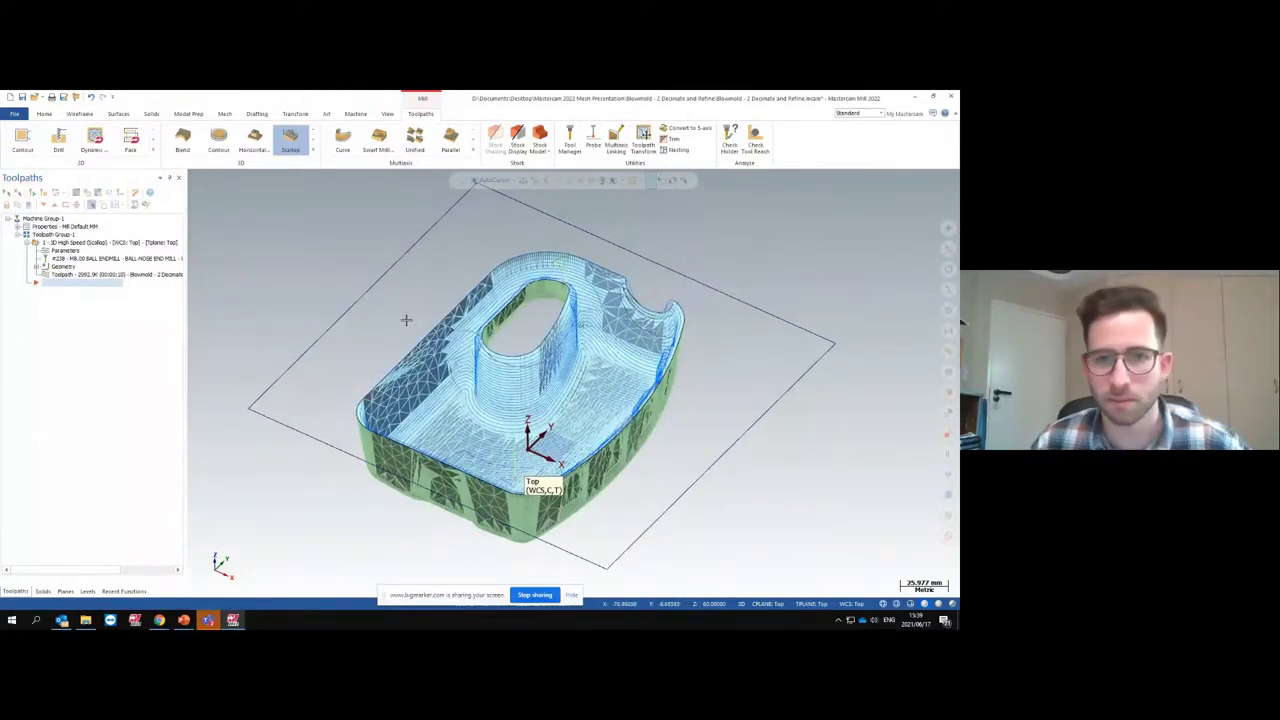
pyautogui.scroll(2, 535, 344)
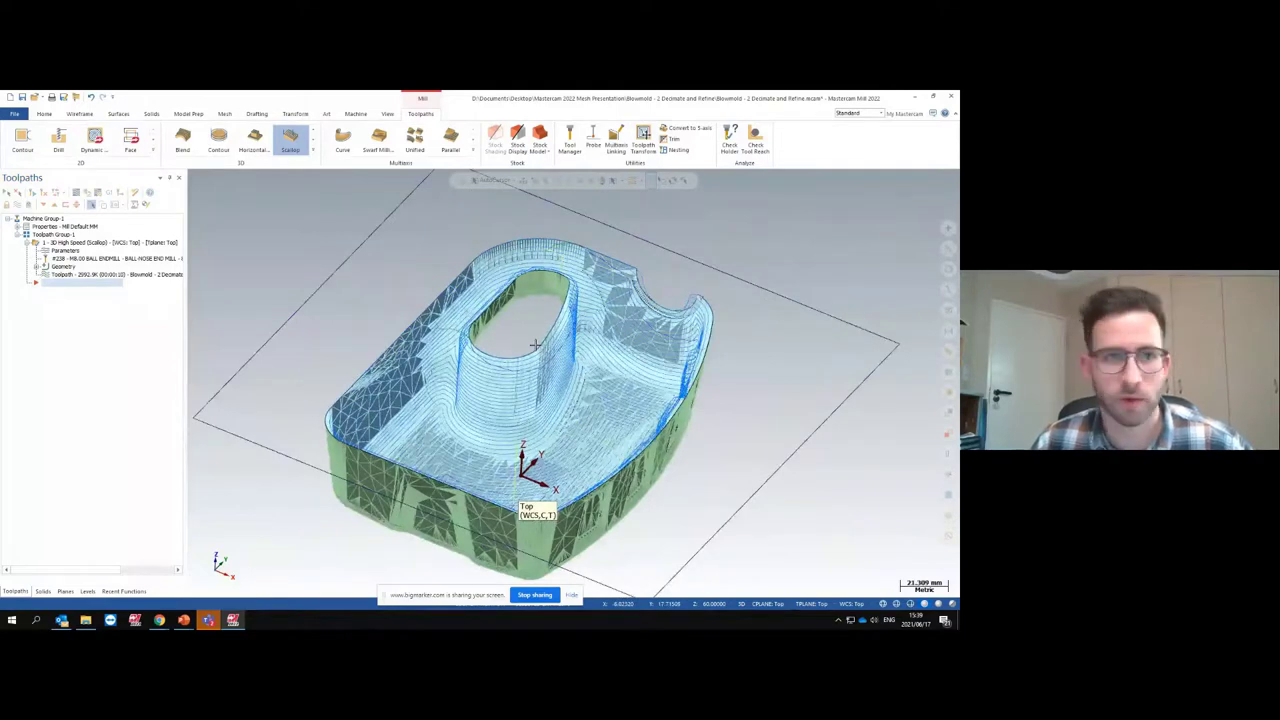
pyautogui.moveTo(535, 344); pyautogui.dragTo(528, 352, button='middle')
pyautogui.click(76, 193)
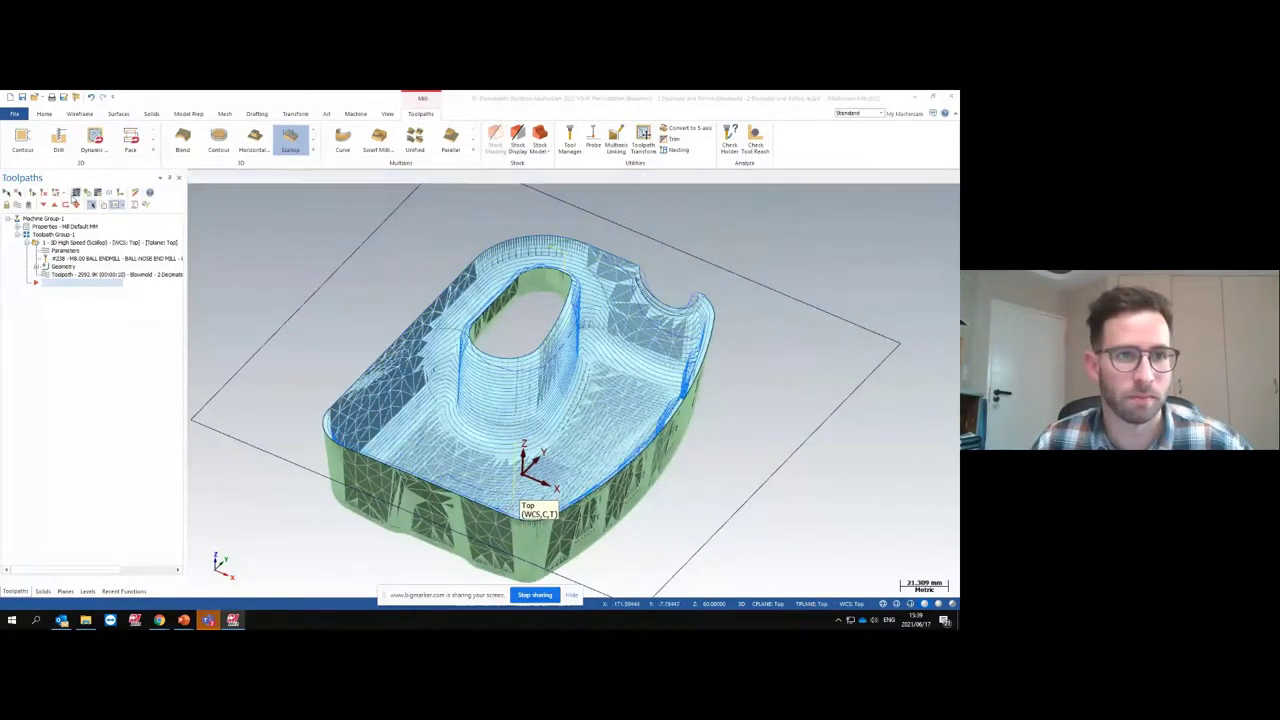
pyautogui.click(195, 176)
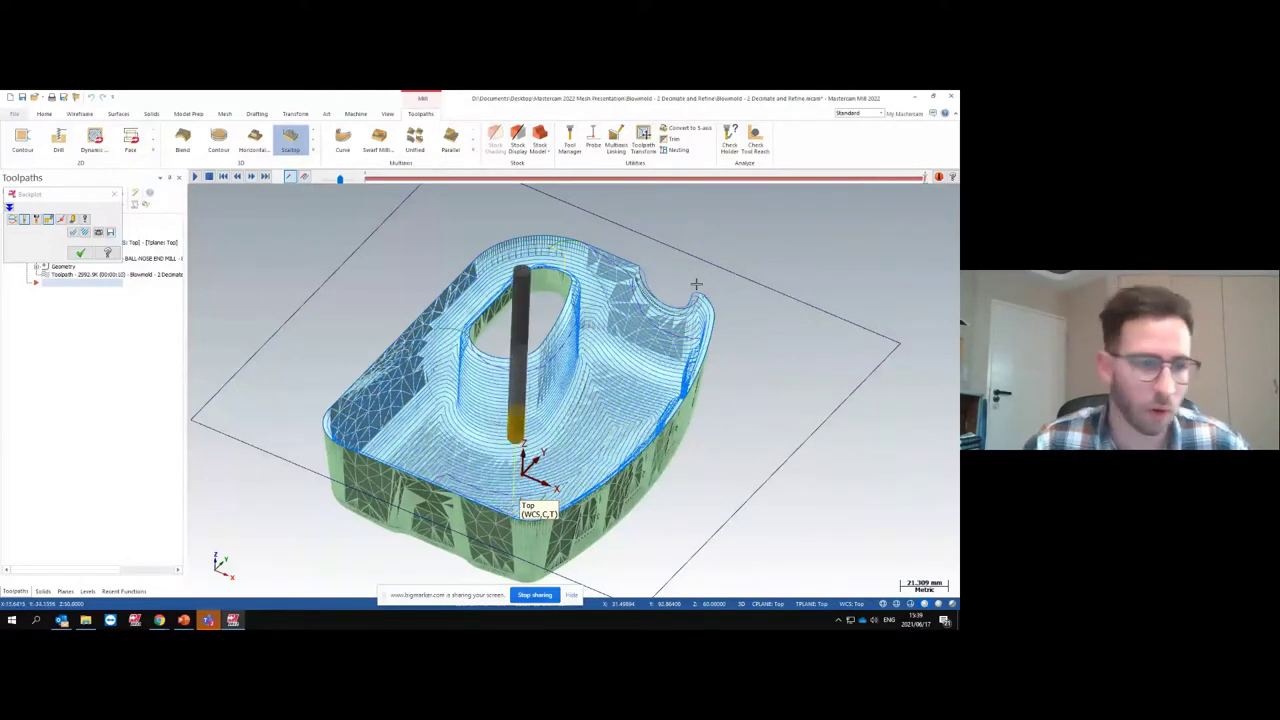
pyautogui.click(80, 253)
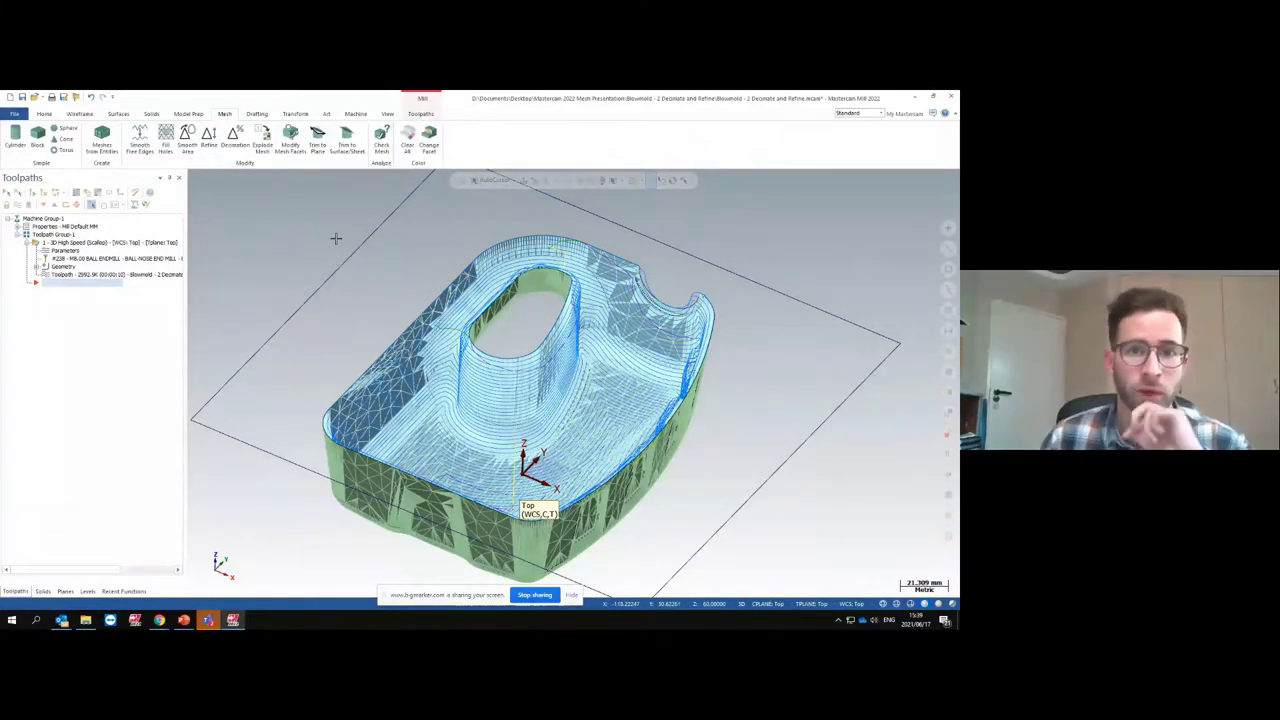
# Switch to the PowerPoint slide show and advance to the 'Mastercam 2022 Multi-Axis Unified' slide
pyautogui.moveTo(426, 308); pyautogui.dragTo(421, 430, button='middle')
pyautogui.moveTo(184, 620)
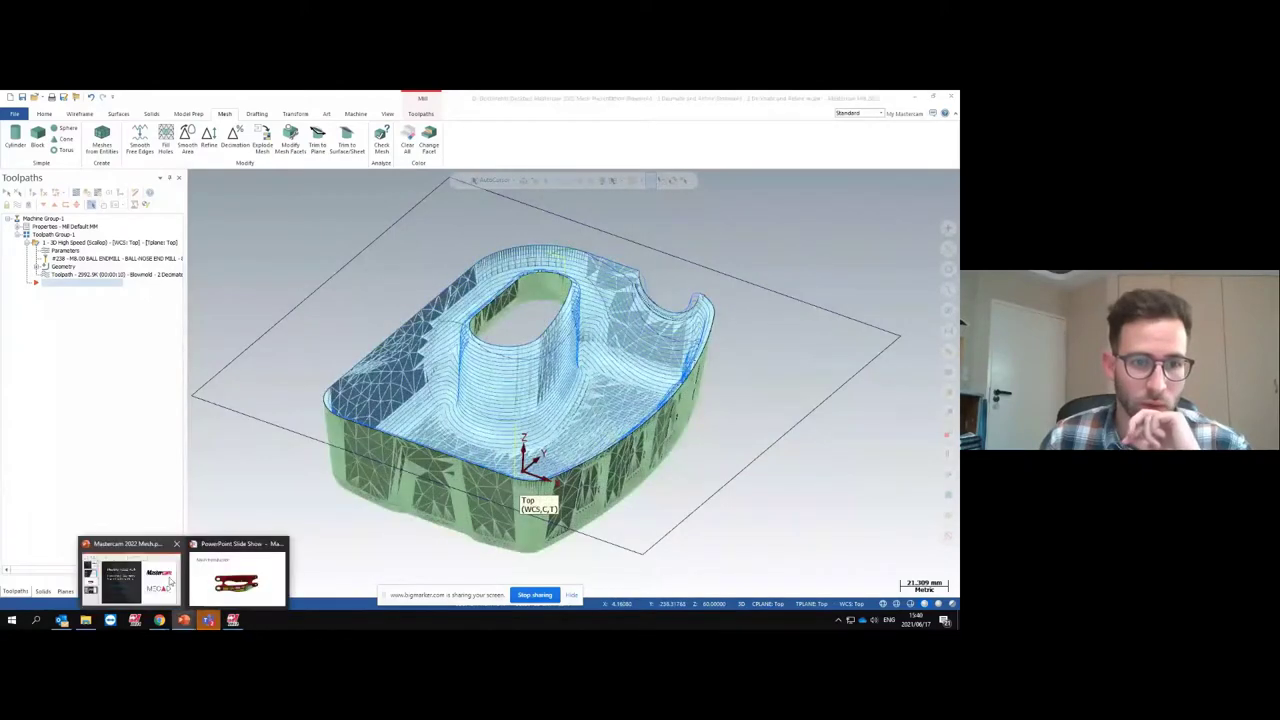
pyautogui.click(245, 560)
pyautogui.click(387, 405)
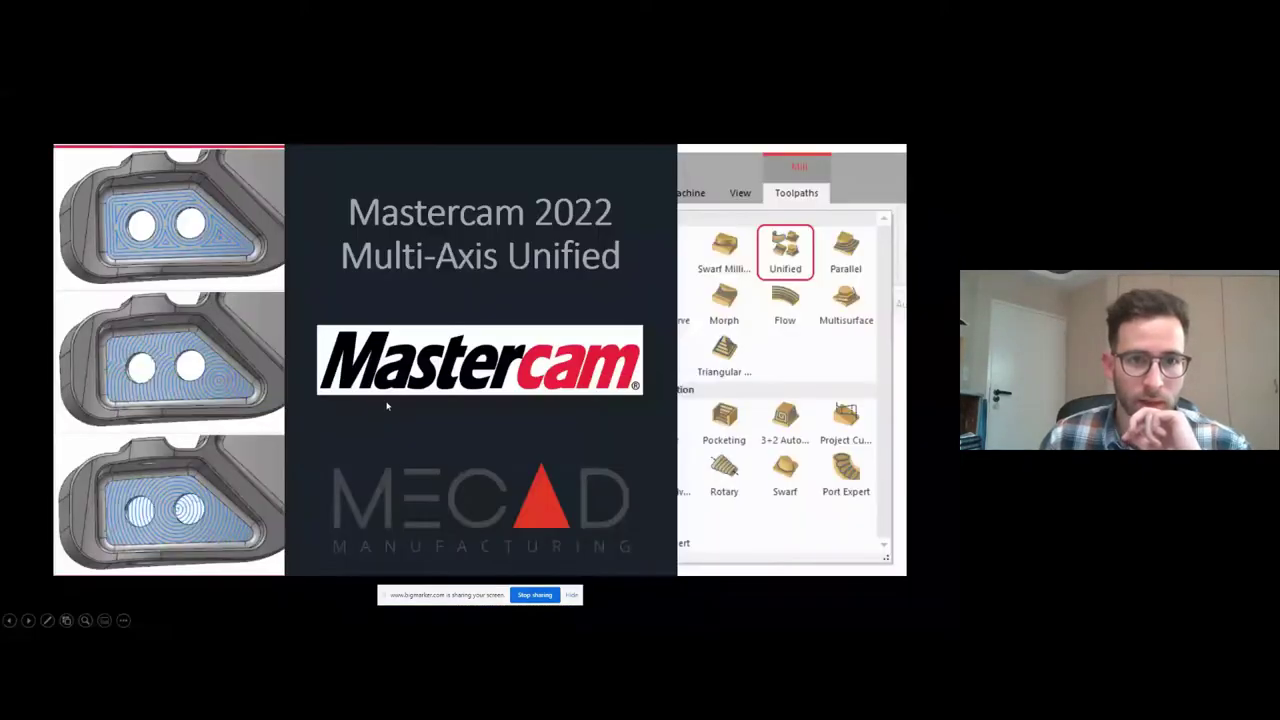